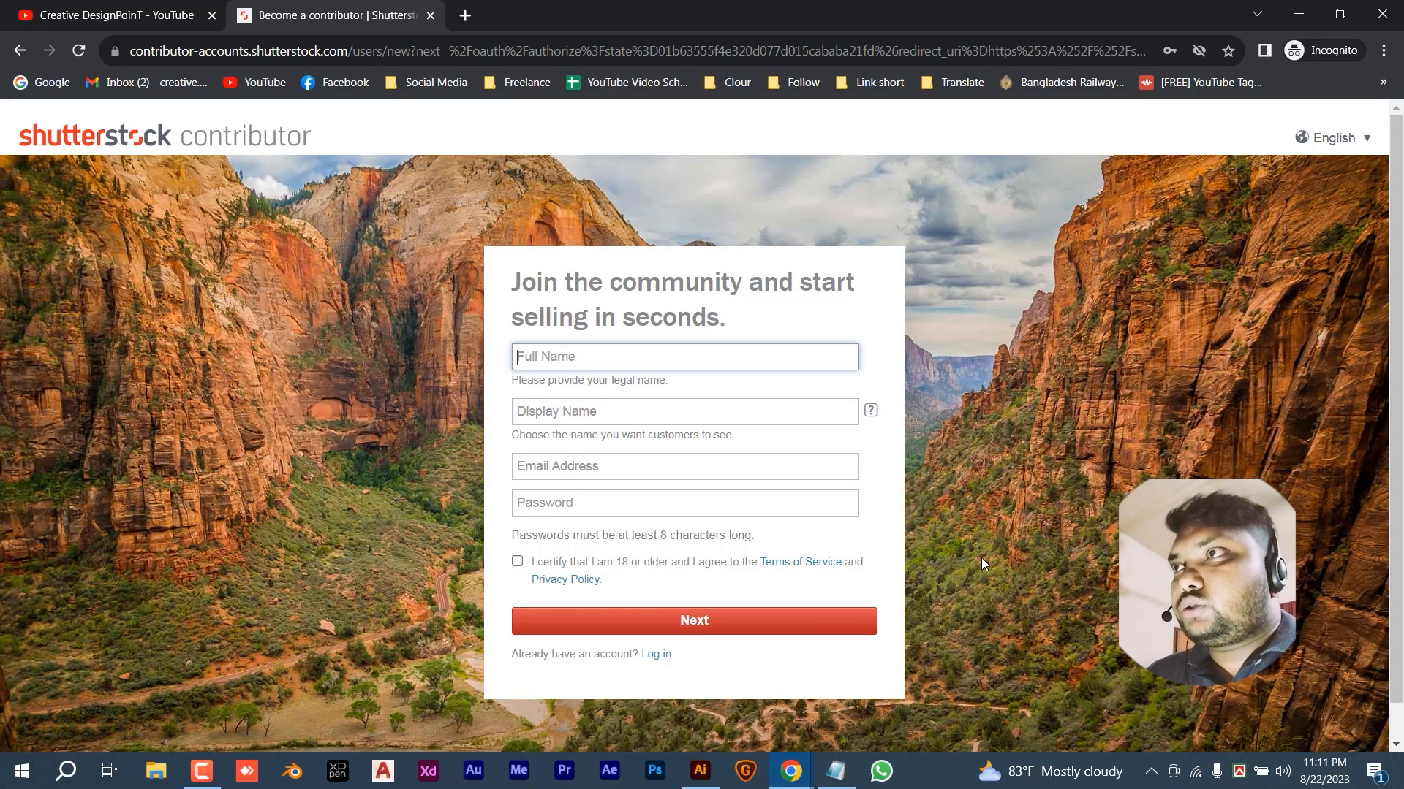
# - Enter the full name and replace the taken display name with DesignVast
pyautogui.scroll(-1, 981, 562)
pyautogui.scroll(1, 981, 561)
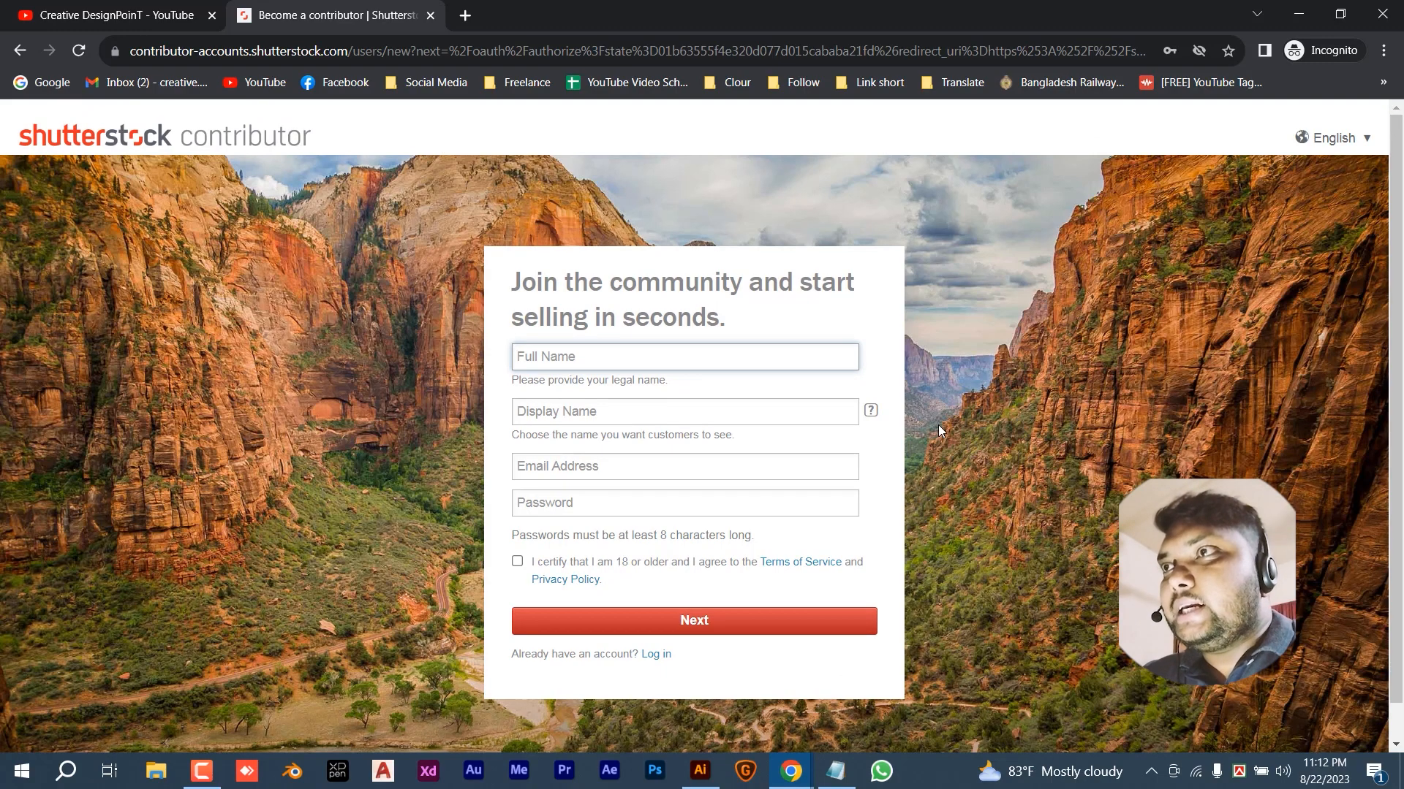
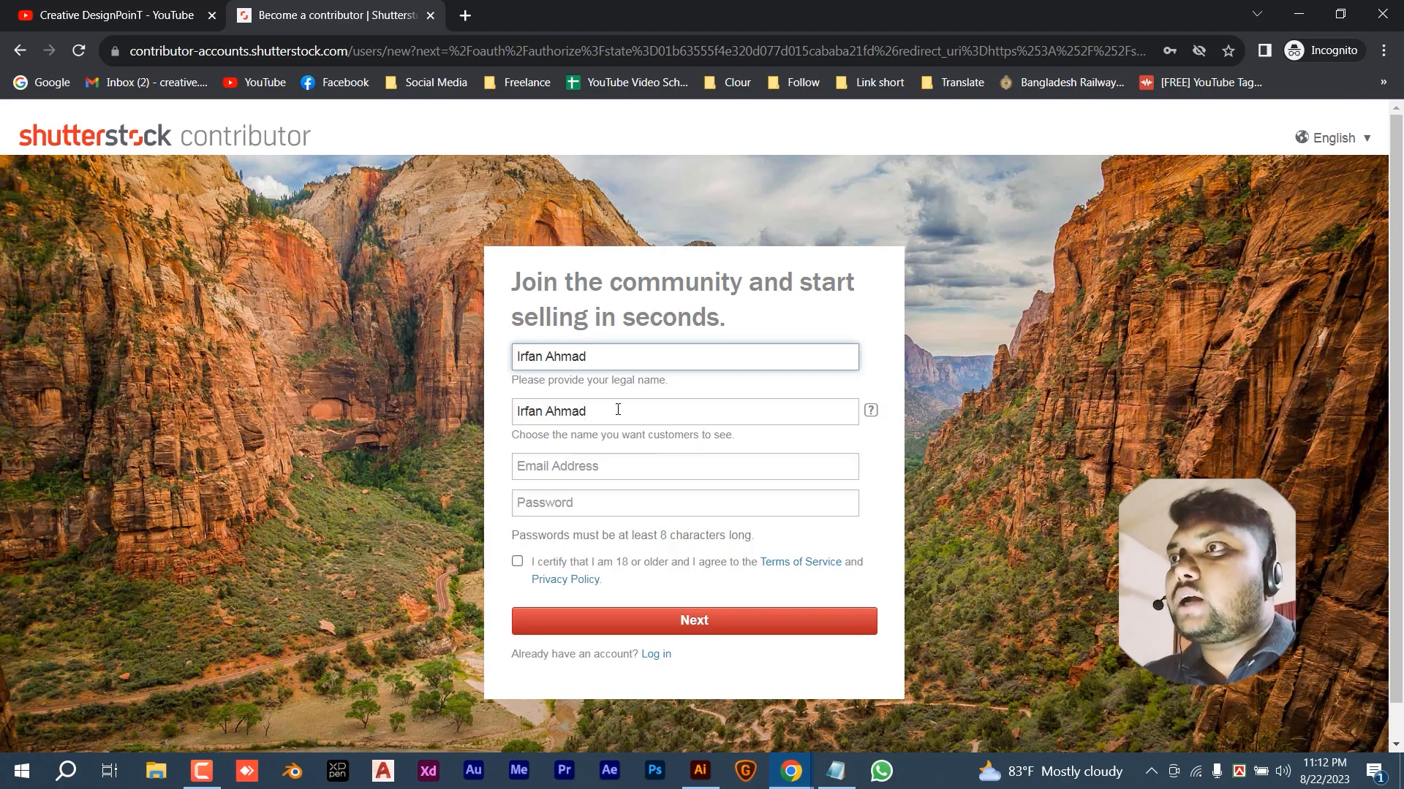
pyautogui.moveTo(618, 409); pyautogui.dragTo(463, 409)
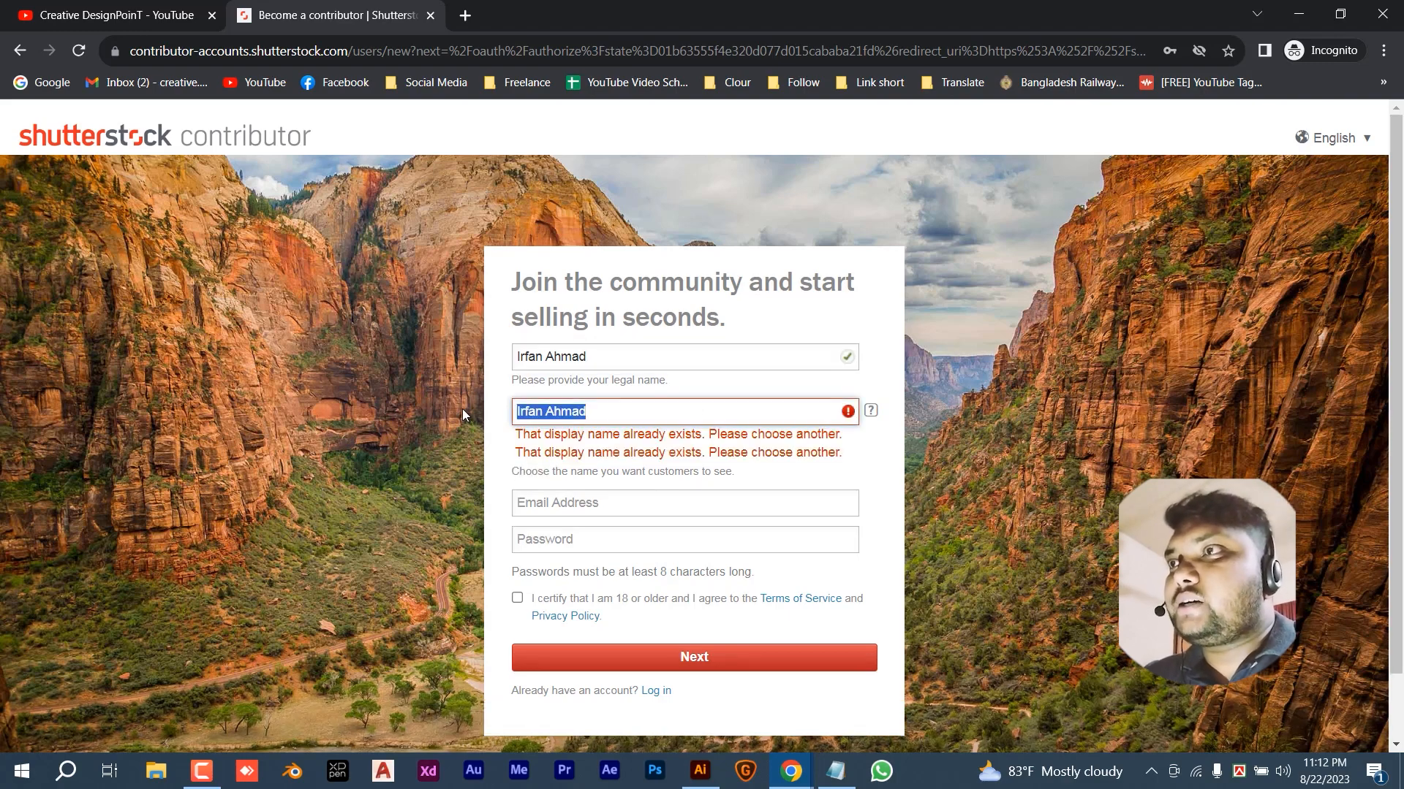
pyautogui.press('BackSpace')
pyautogui.write('Design')
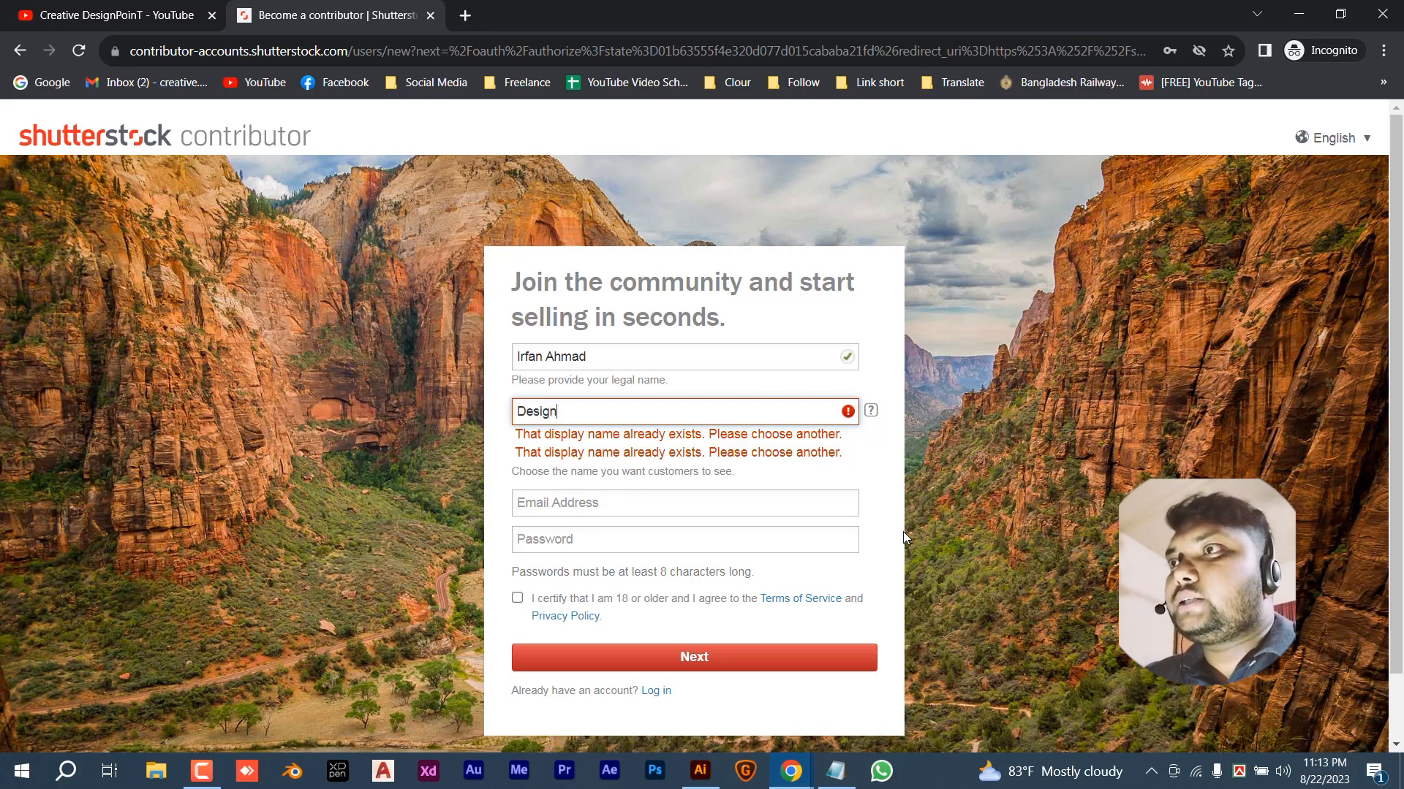
pyautogui.write('Vast')
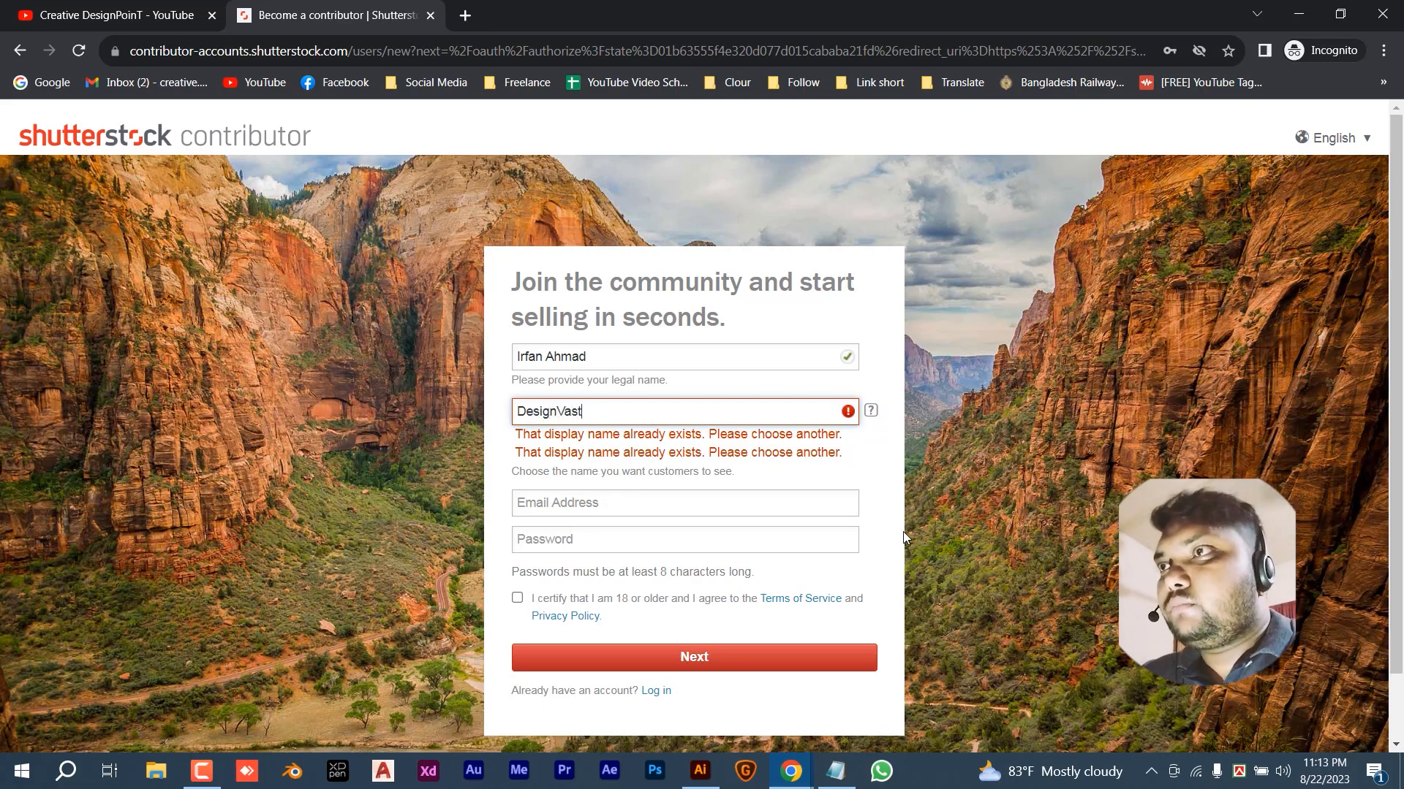
pyautogui.press('Tab')
pyautogui.press('Tab')
# - Add the e-mail address and password, certify age and terms, and submit the sign-up
pyautogui.click(592, 463)
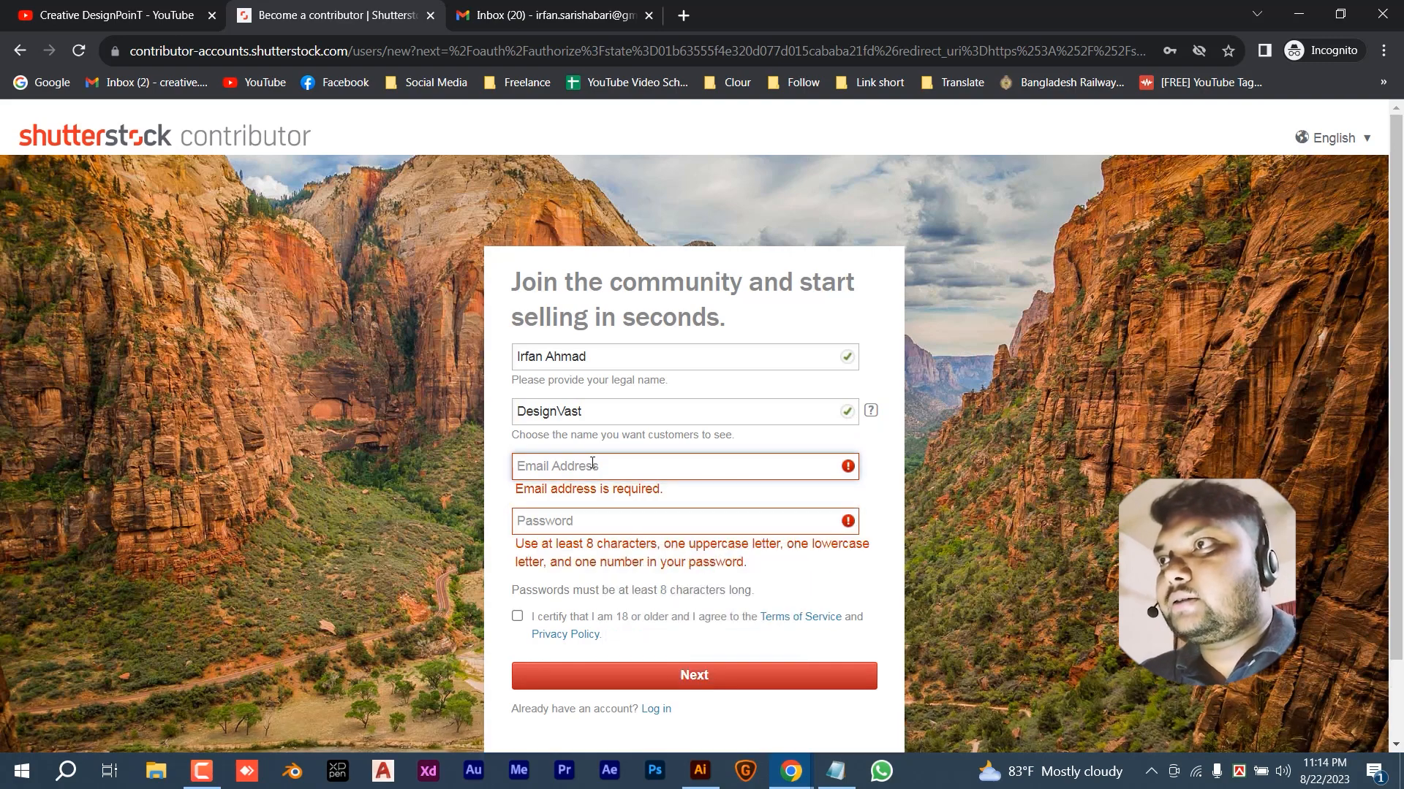
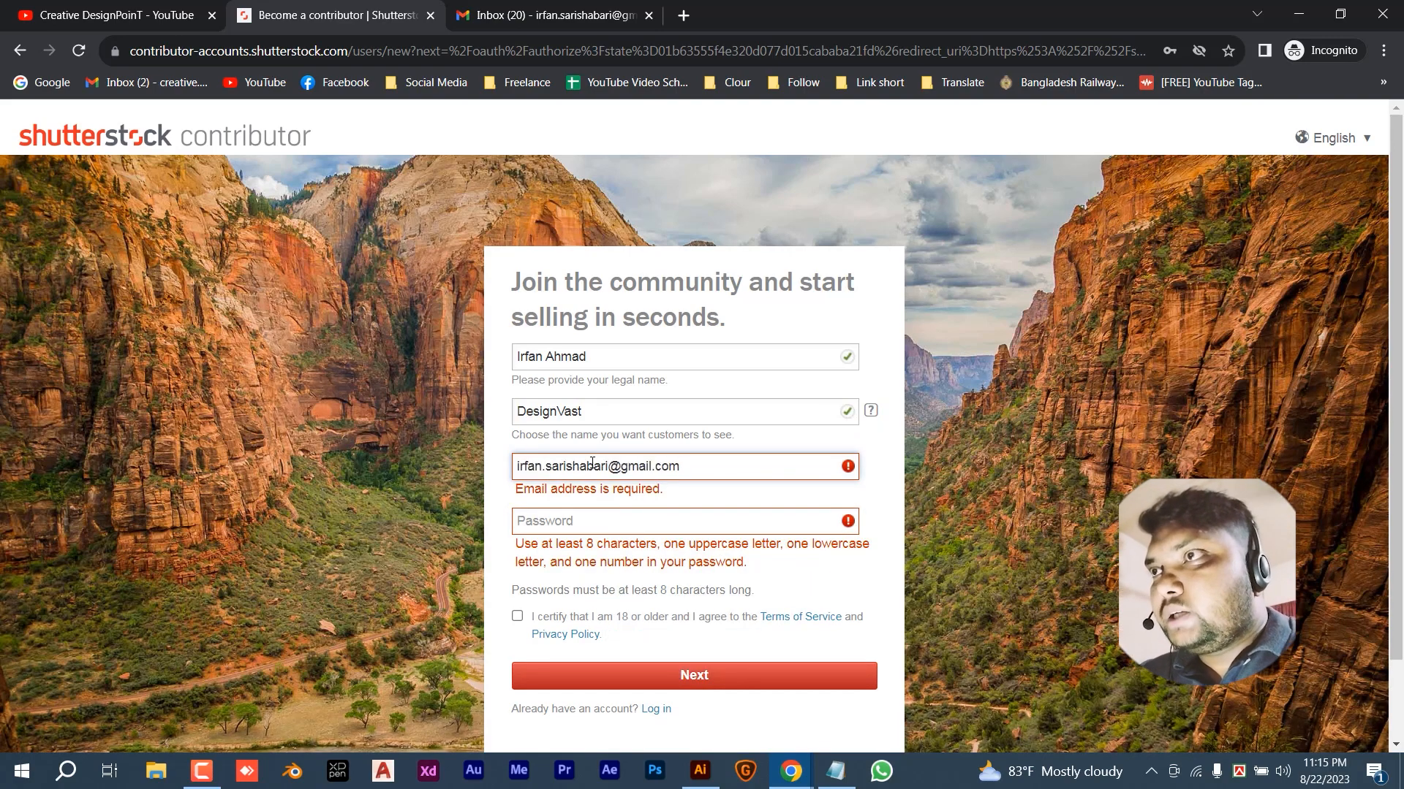
pyautogui.press('Tab')
pyautogui.hotkey('ctrl', 'v')
pyautogui.click(518, 562)
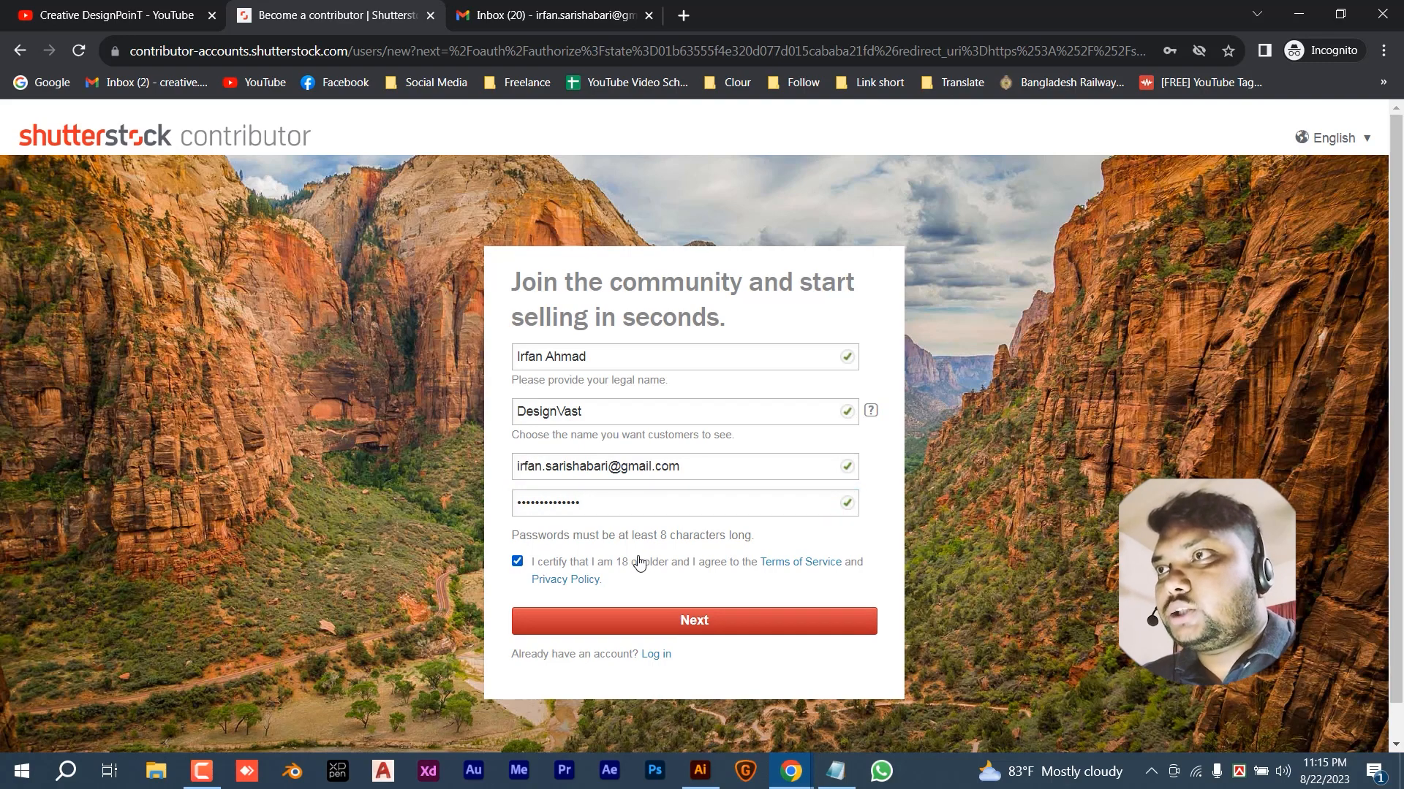
pyautogui.click(665, 619)
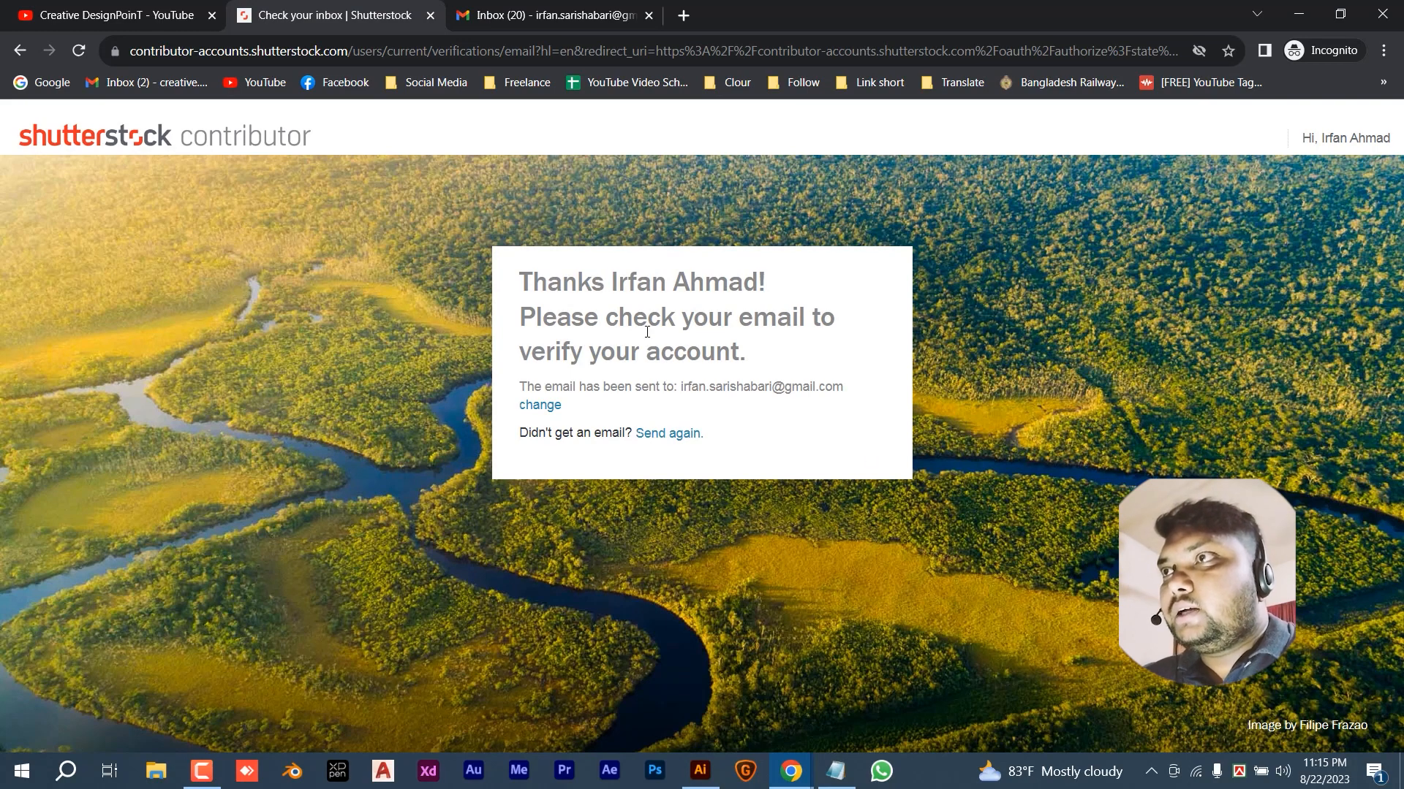
# - Switch to the Gmail inbox and refresh it to fetch new mail
pyautogui.moveTo(522, 282); pyautogui.dragTo(762, 293)
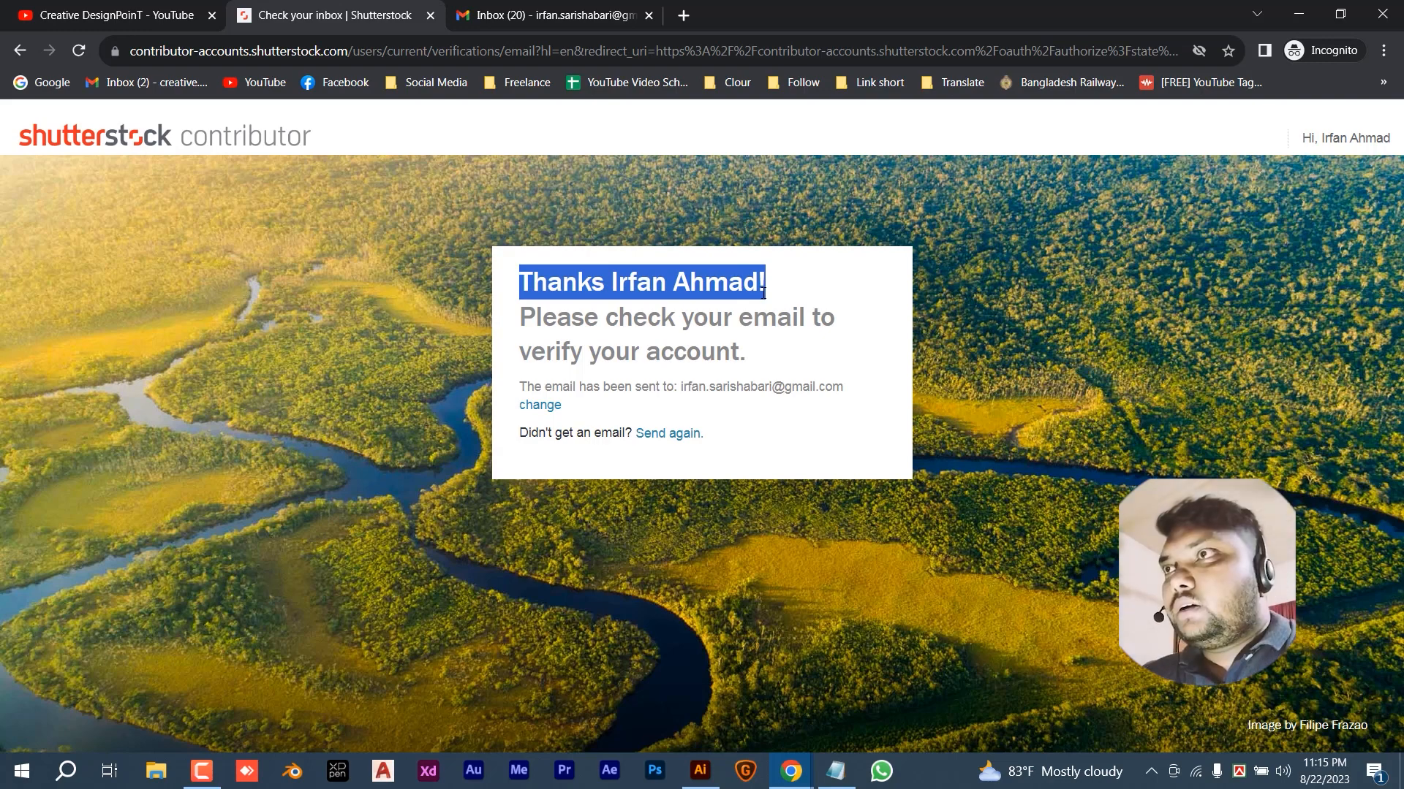
pyautogui.moveTo(763, 293); pyautogui.dragTo(793, 355)
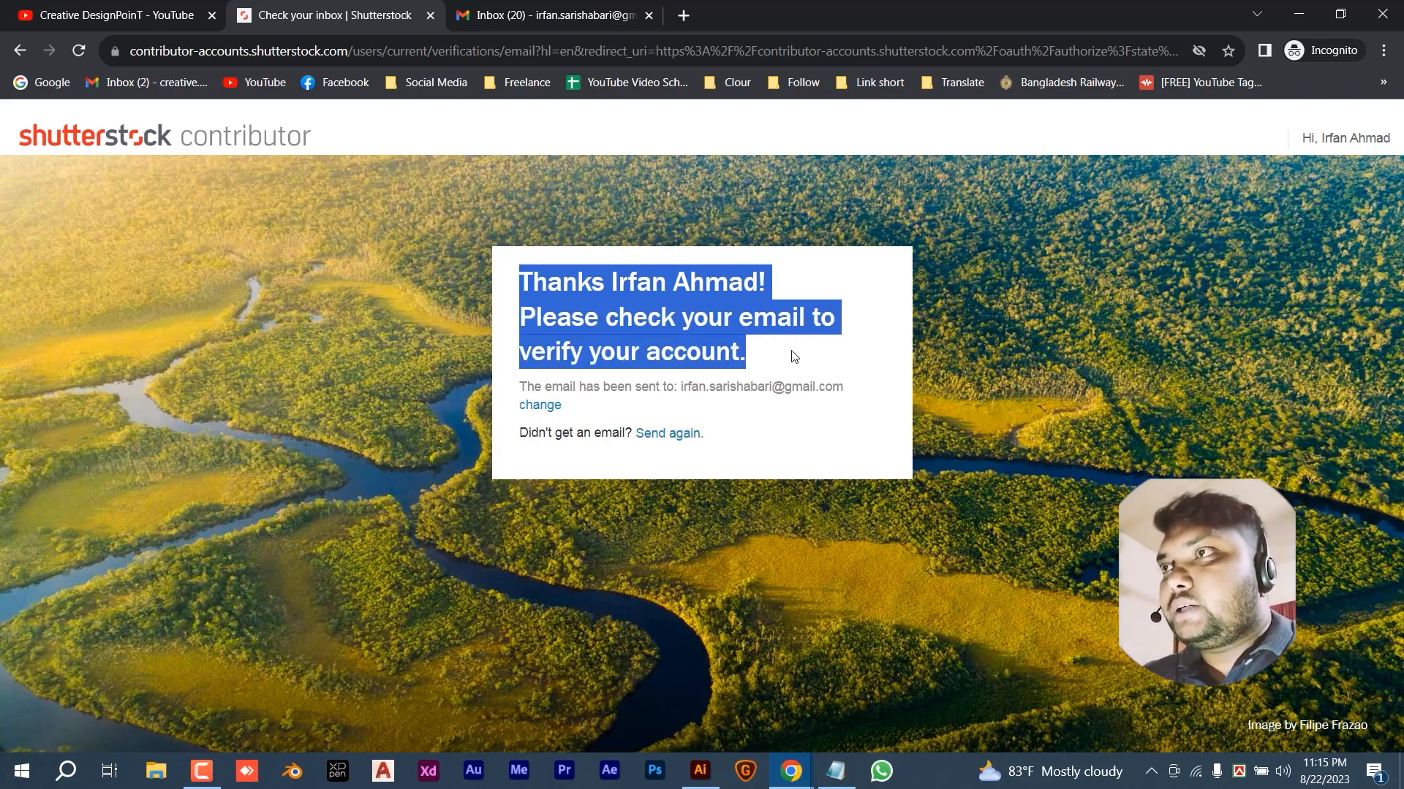
pyautogui.click(573, 14)
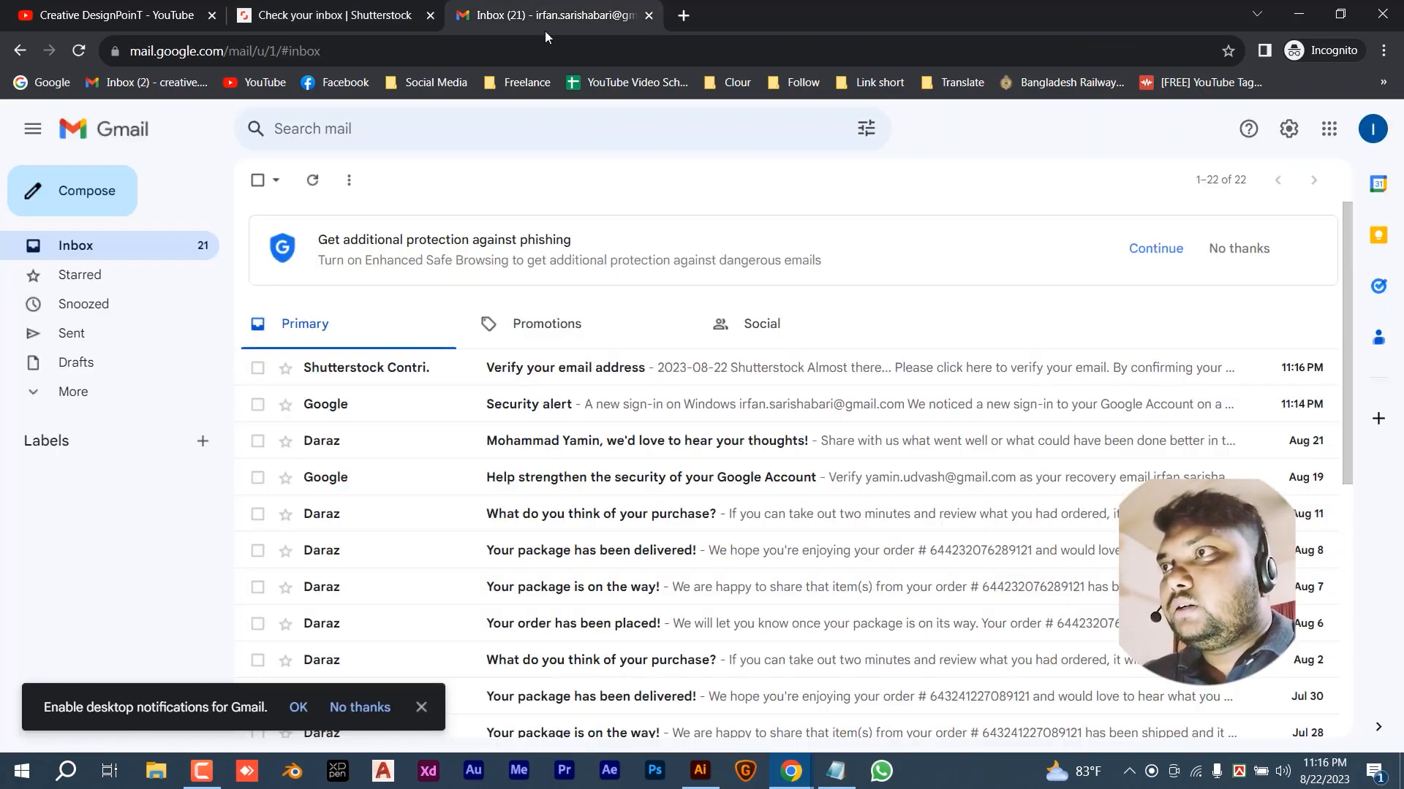
pyautogui.click(107, 251)
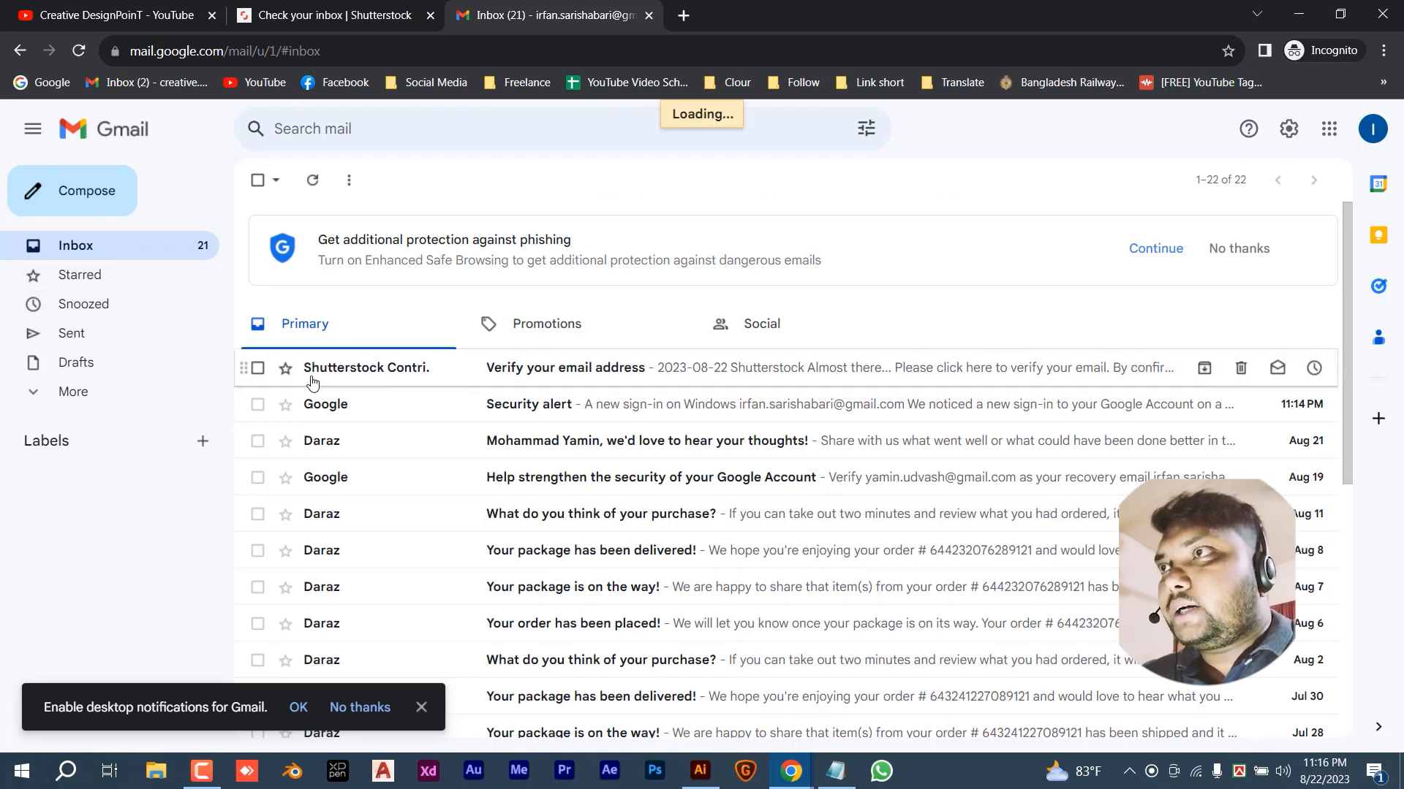
# - Open Shutterstock's 'Verify your email address' message and follow its verification link
pyautogui.click(448, 377)
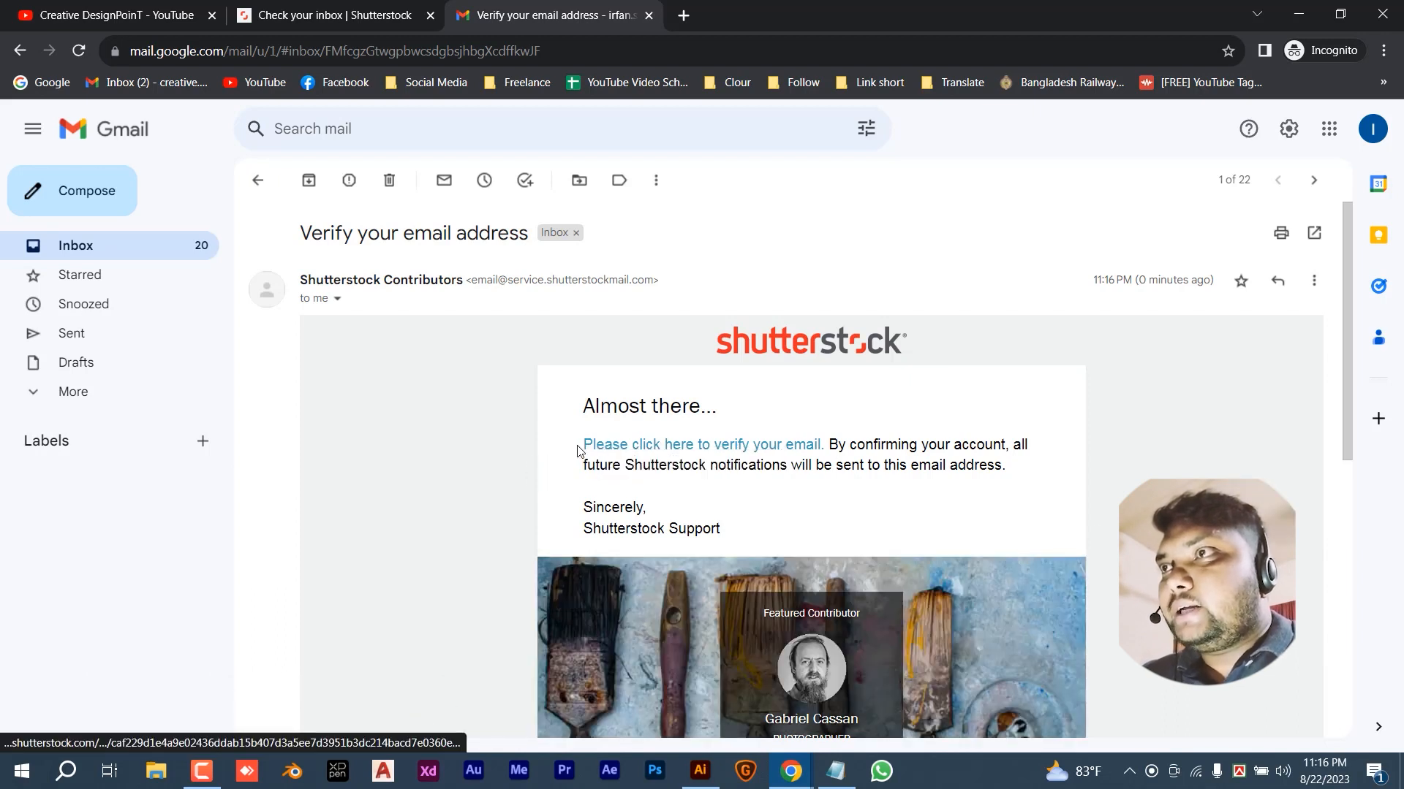
pyautogui.moveTo(578, 447); pyautogui.dragTo(828, 446)
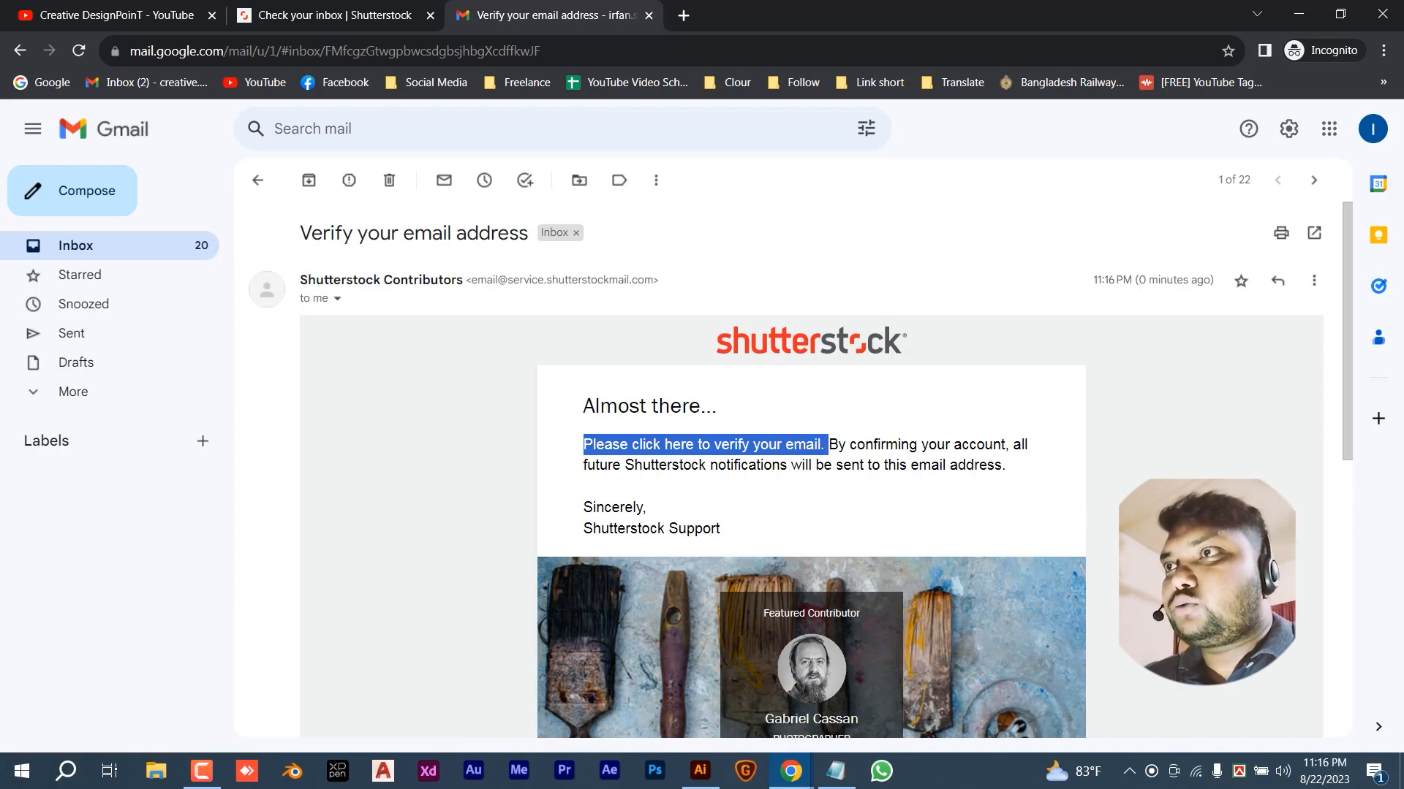
pyautogui.click(1043, 476)
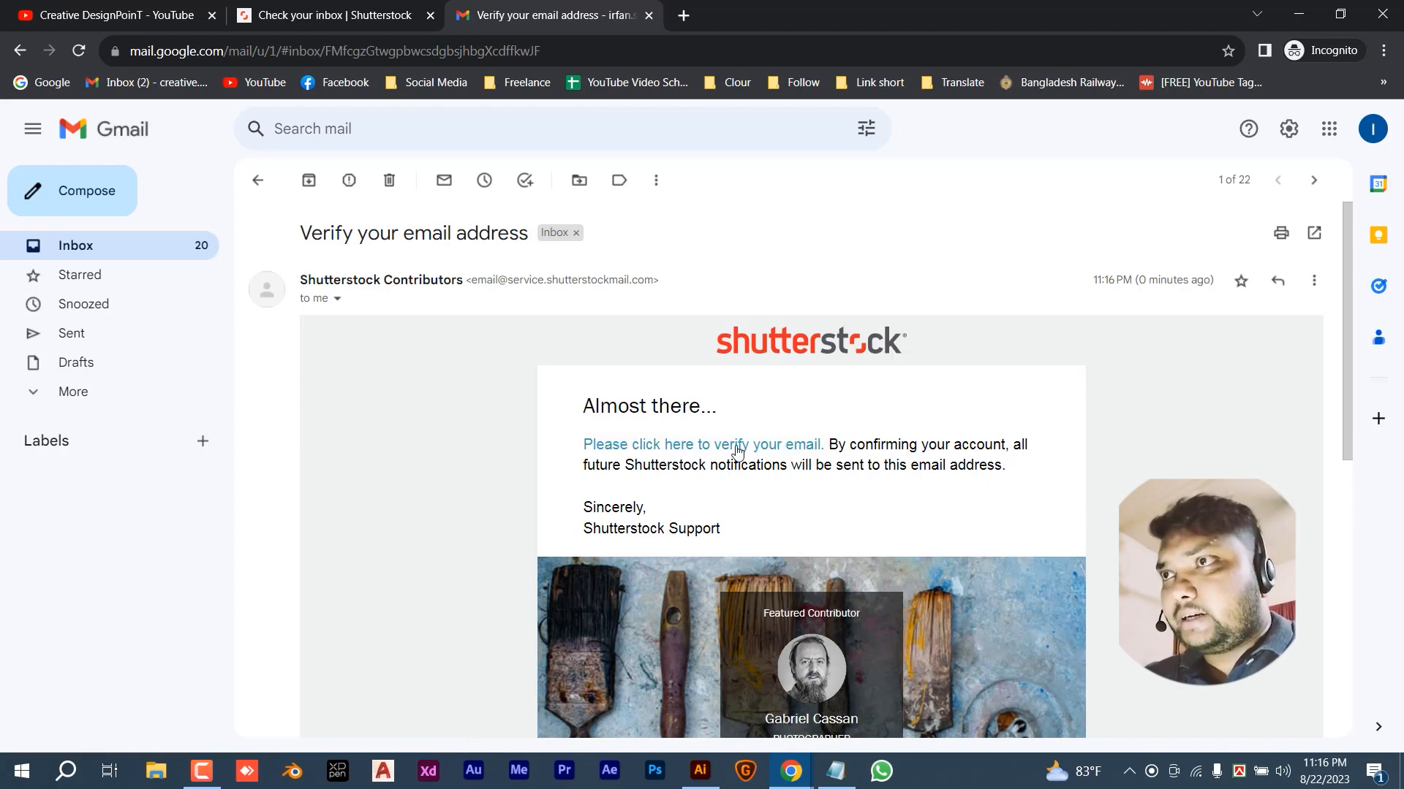
pyautogui.scroll(-2, 986, 466)
pyautogui.scroll(-6, 986, 468)
pyautogui.scroll(8, 981, 470)
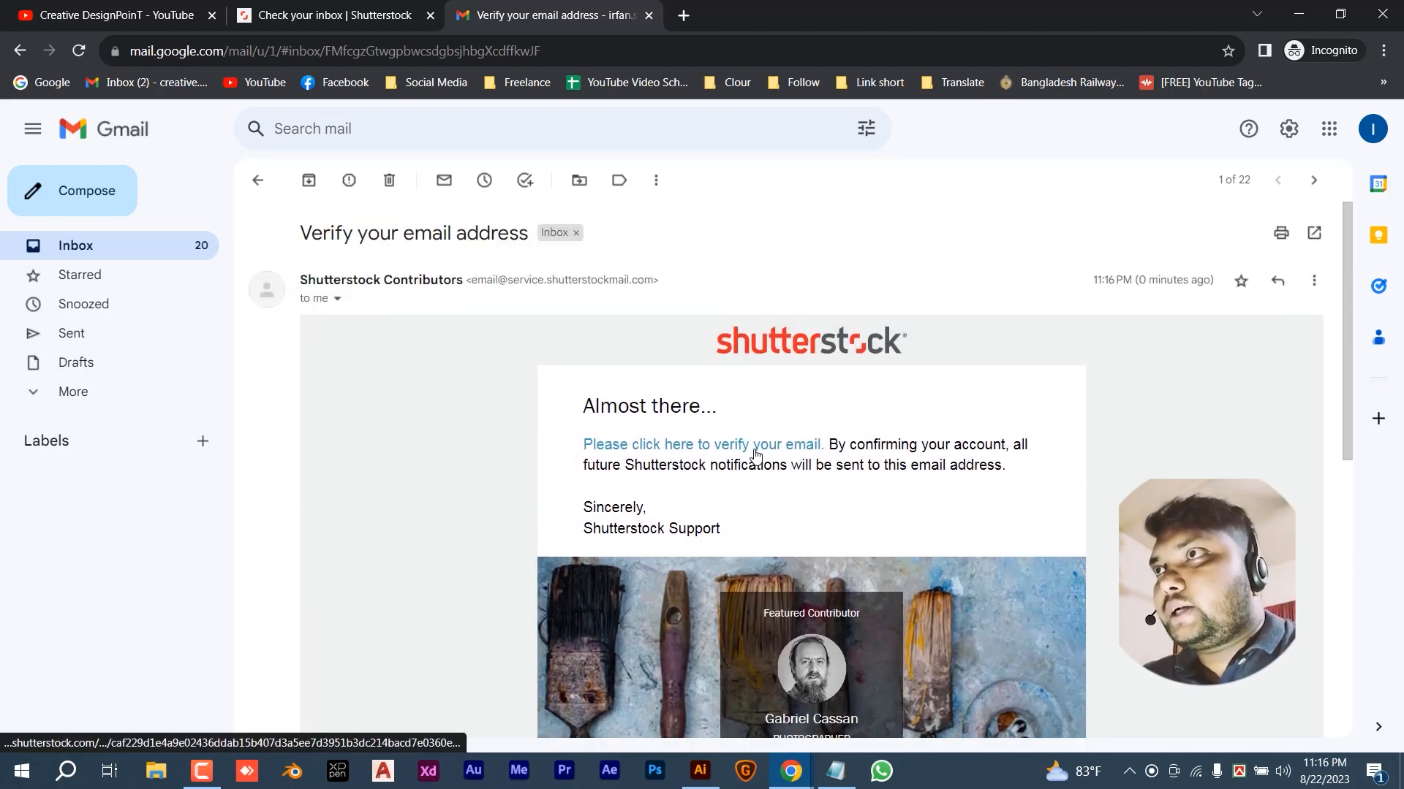
pyautogui.click(753, 447)
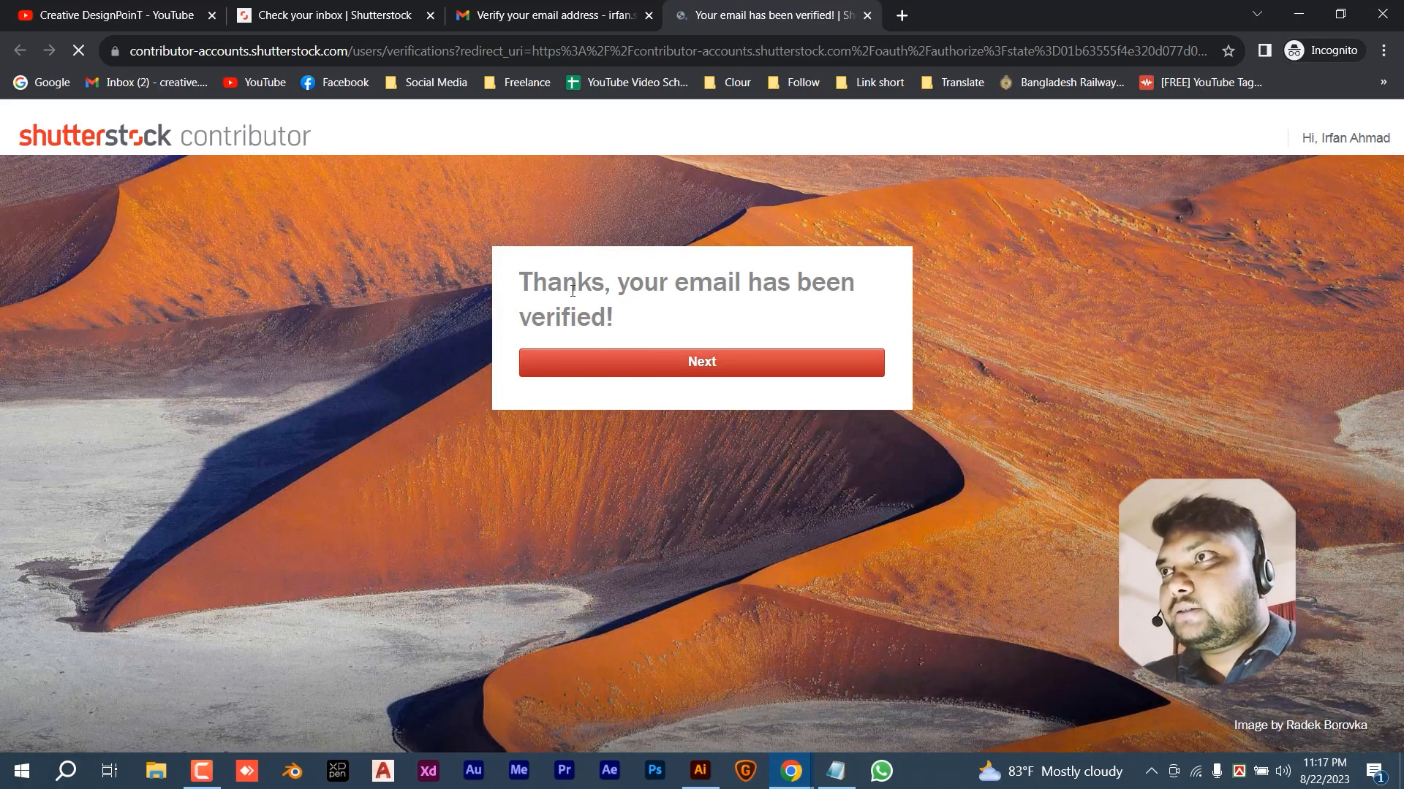
# - Choose the residential country and enter the street address
pyautogui.moveTo(520, 282); pyautogui.dragTo(853, 284)
pyautogui.moveTo(617, 326); pyautogui.dragTo(501, 338)
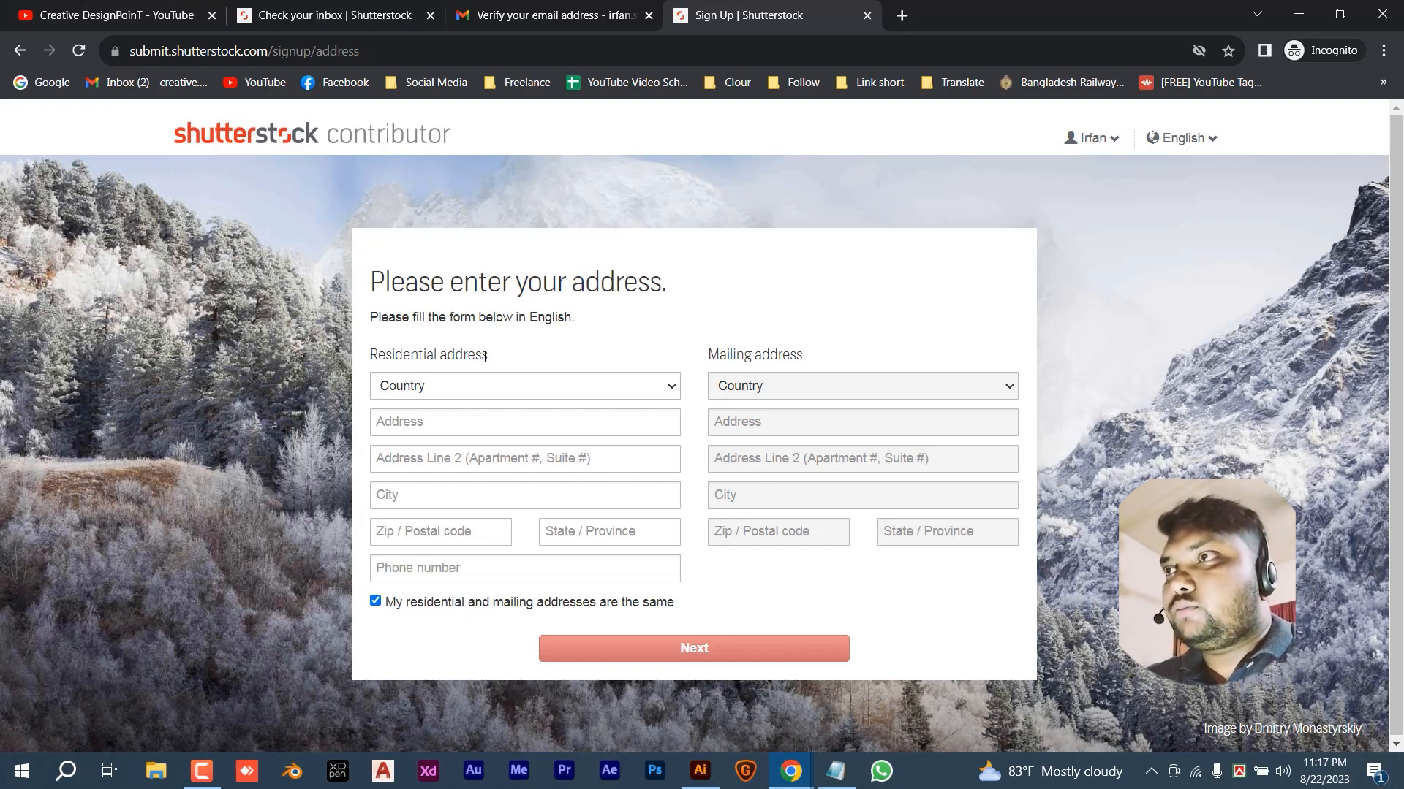
pyautogui.click(441, 392)
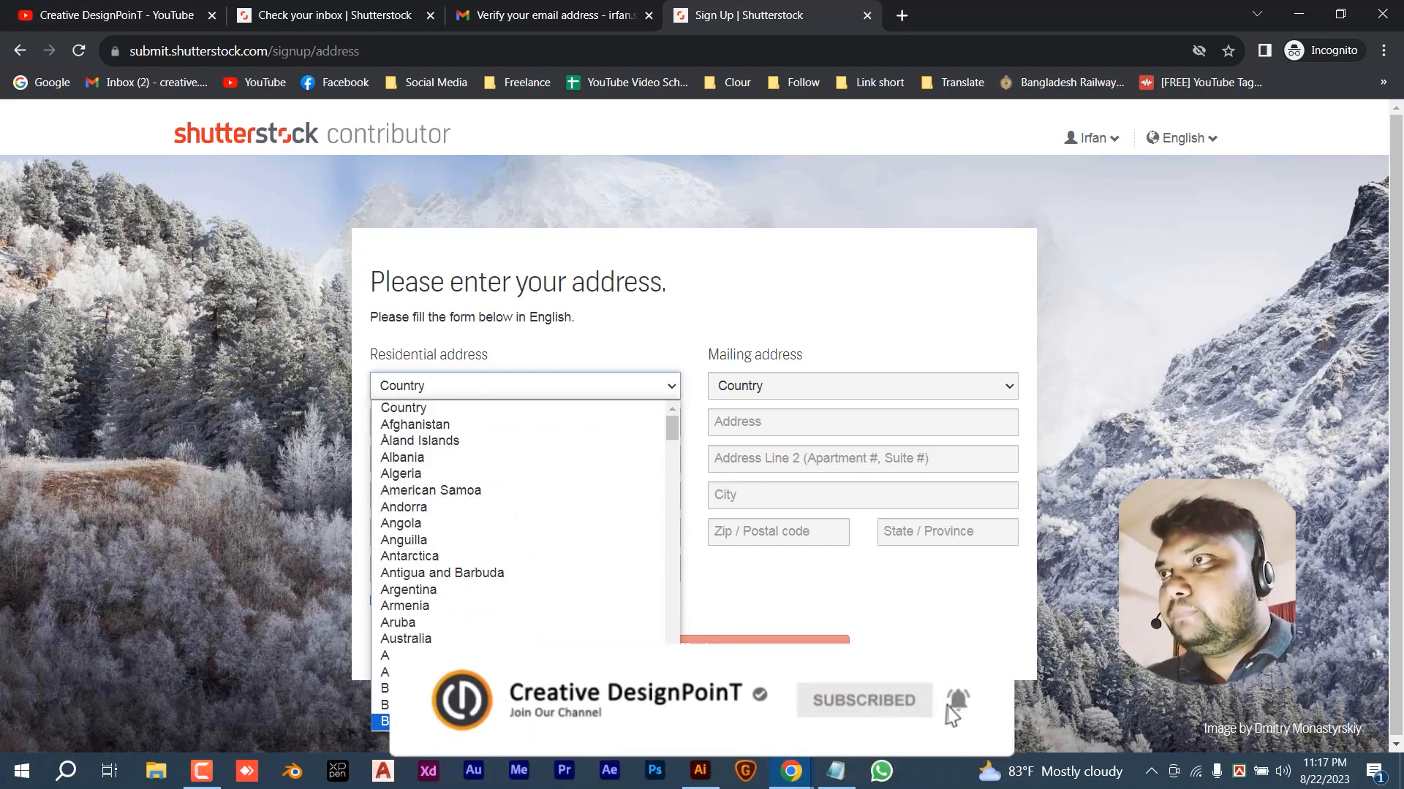
pyautogui.click(409, 721)
pyautogui.click(462, 417)
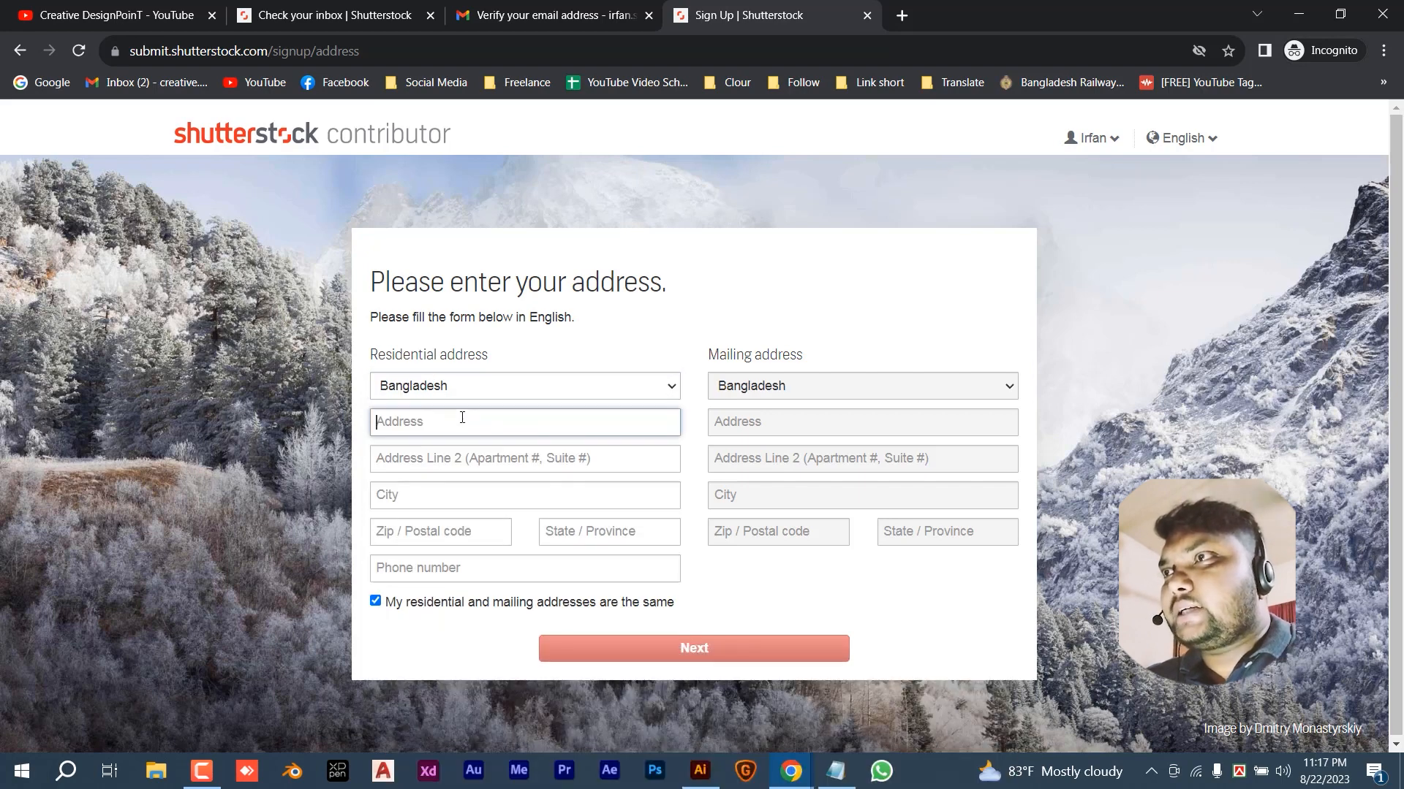
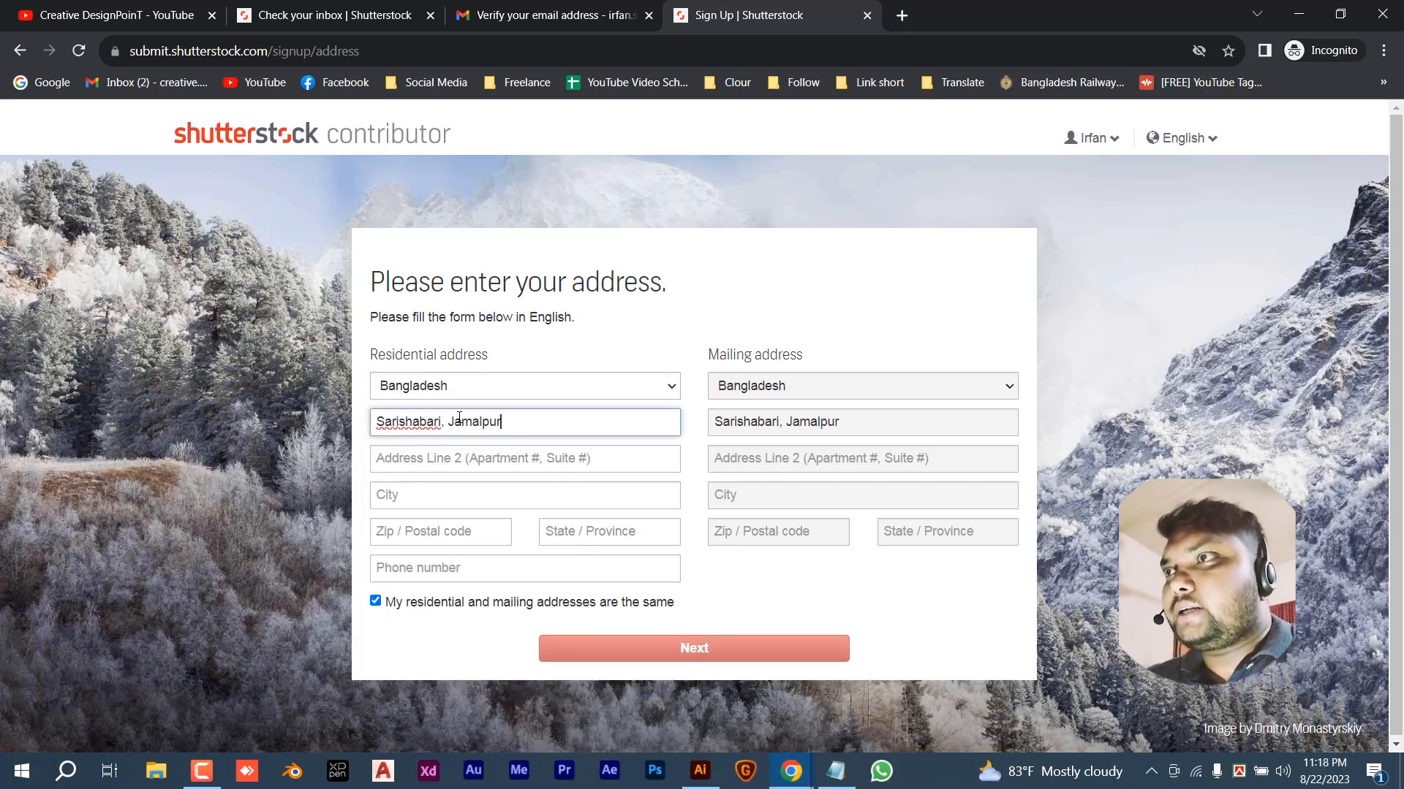
# - Fill in the city, postal code and phone number, then submit the address form
pyautogui.click(520, 486)
pyautogui.write('Dhaka')
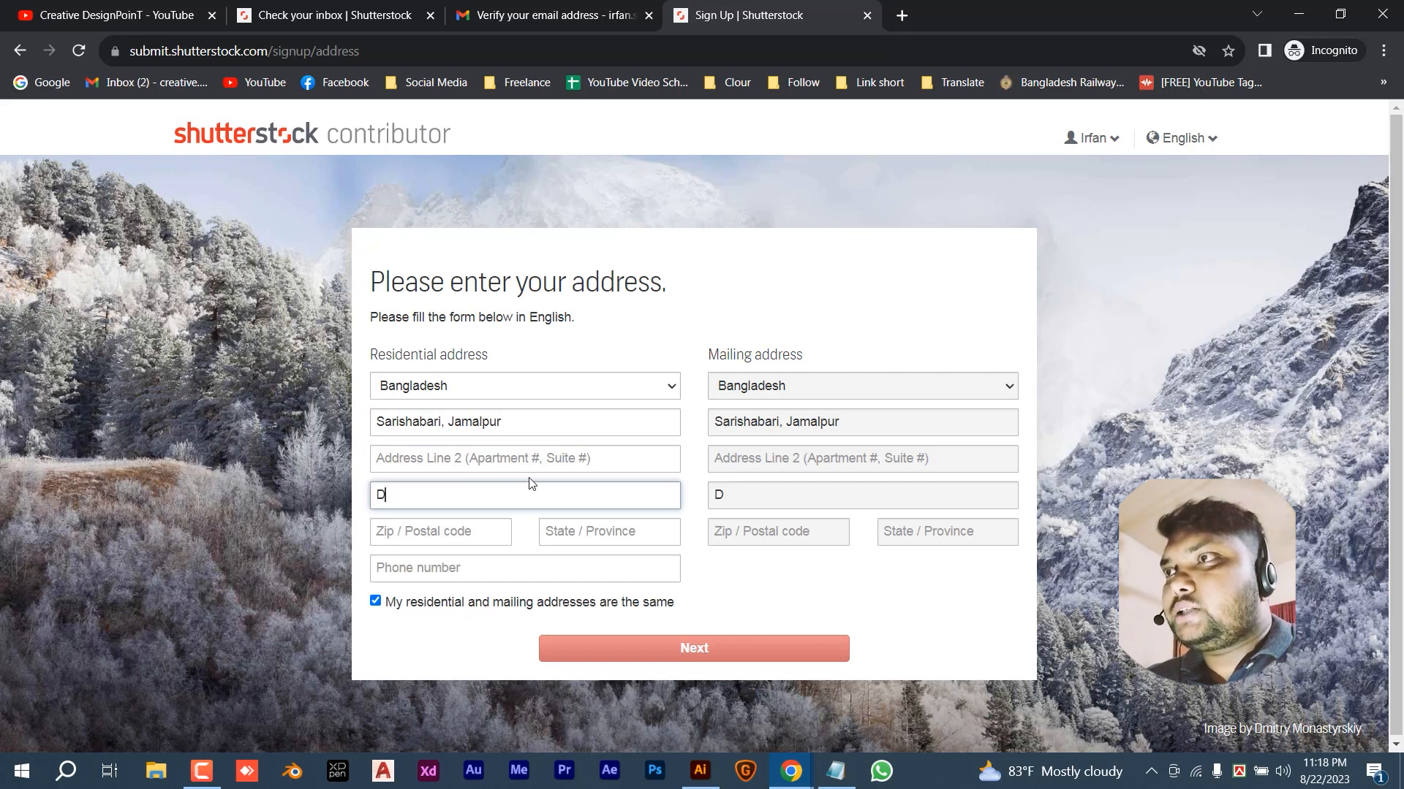
pyautogui.click(435, 527)
pyautogui.write('2050')
pyautogui.click(591, 531)
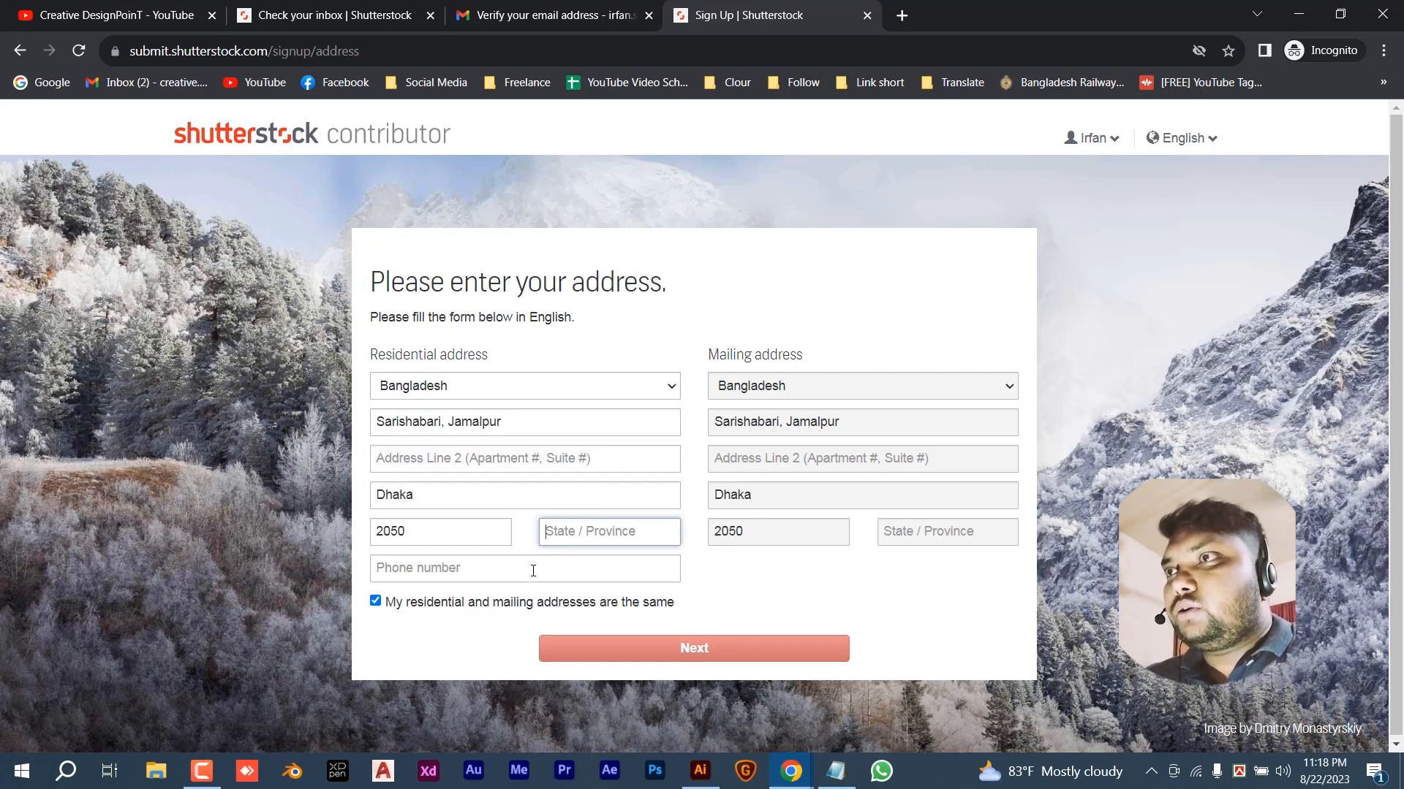
pyautogui.press('Tab')
pyautogui.hotkey('ctrl', 'v')
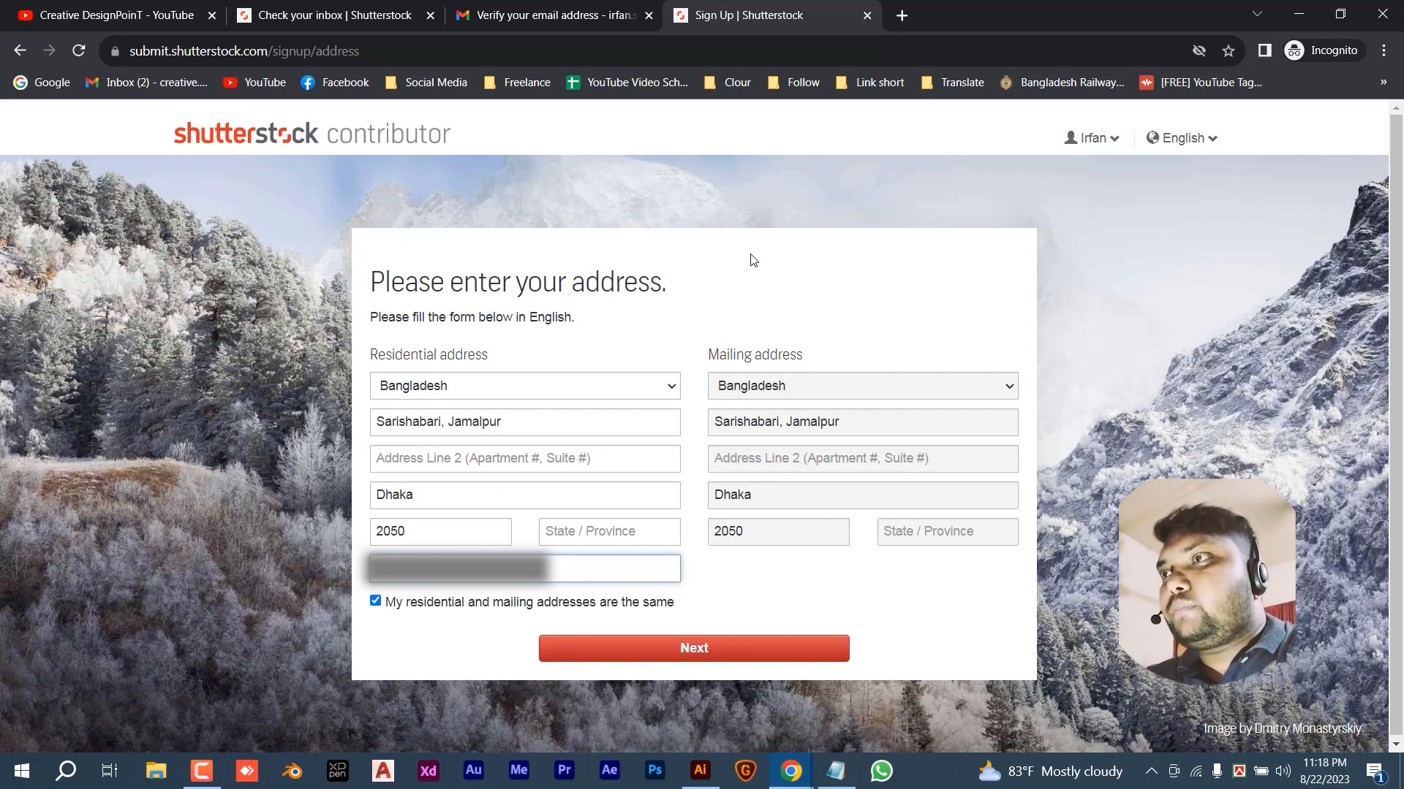
pyautogui.click(702, 649)
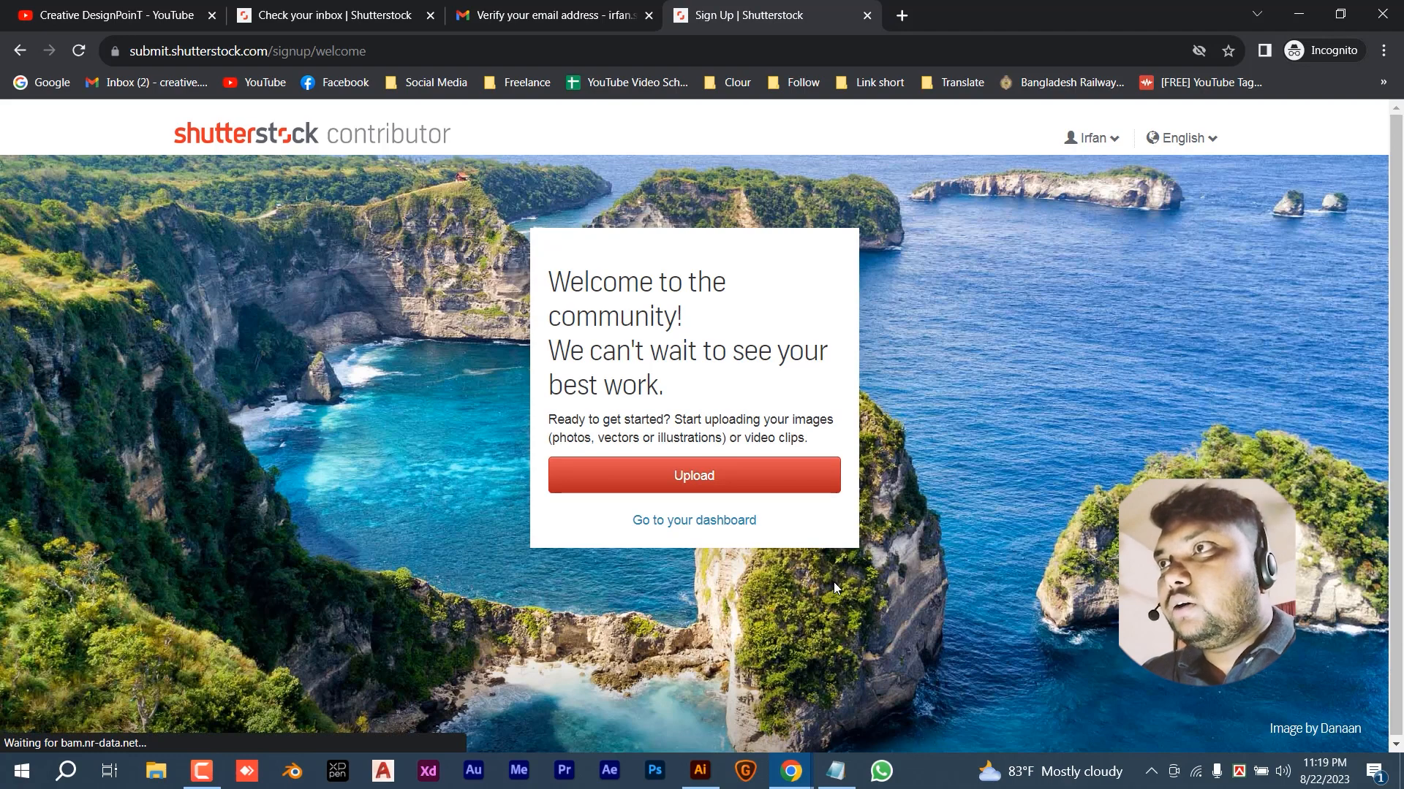
# - Go from the welcome page to the contributor dashboard and open Account > Public profile
pyautogui.moveTo(557, 280); pyautogui.dragTo(861, 404)
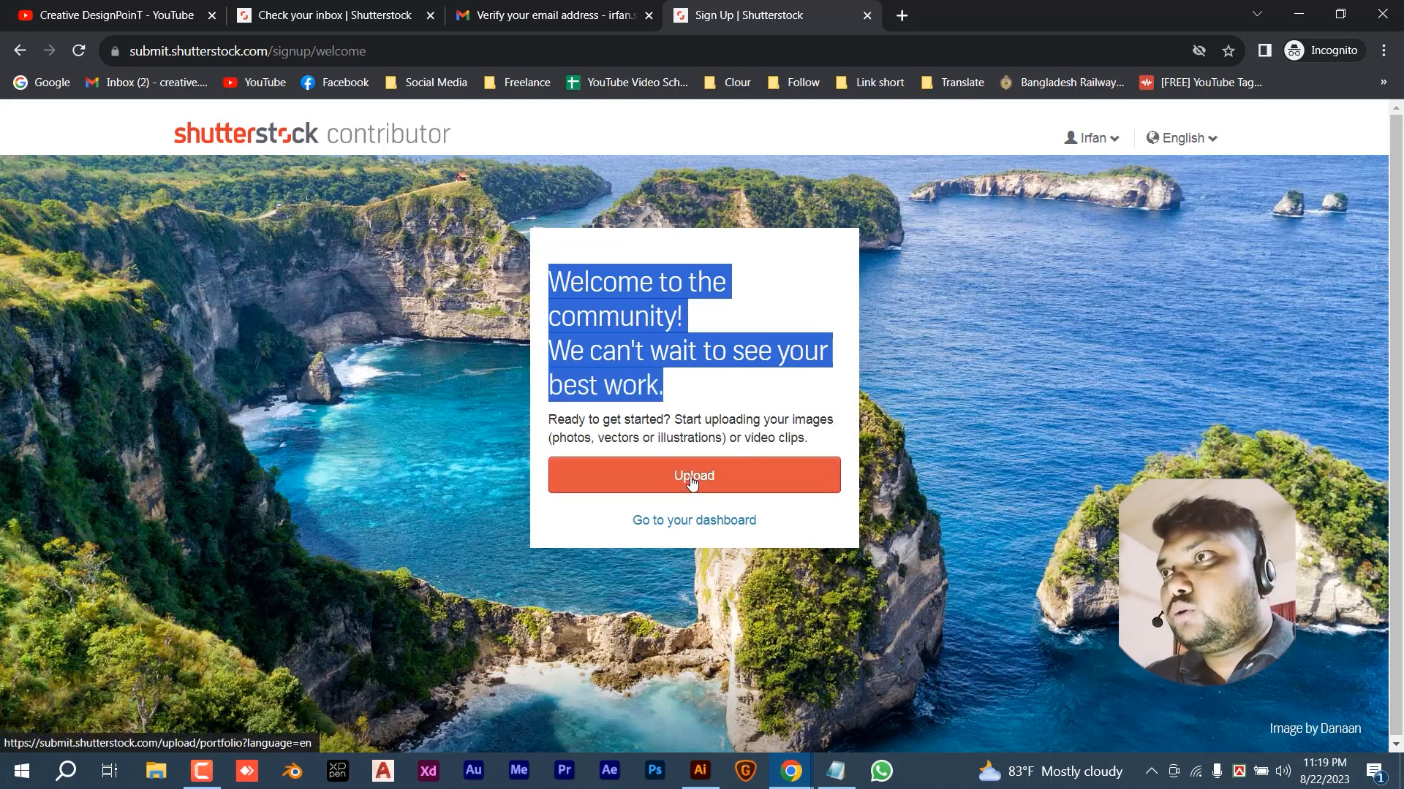
pyautogui.click(710, 414)
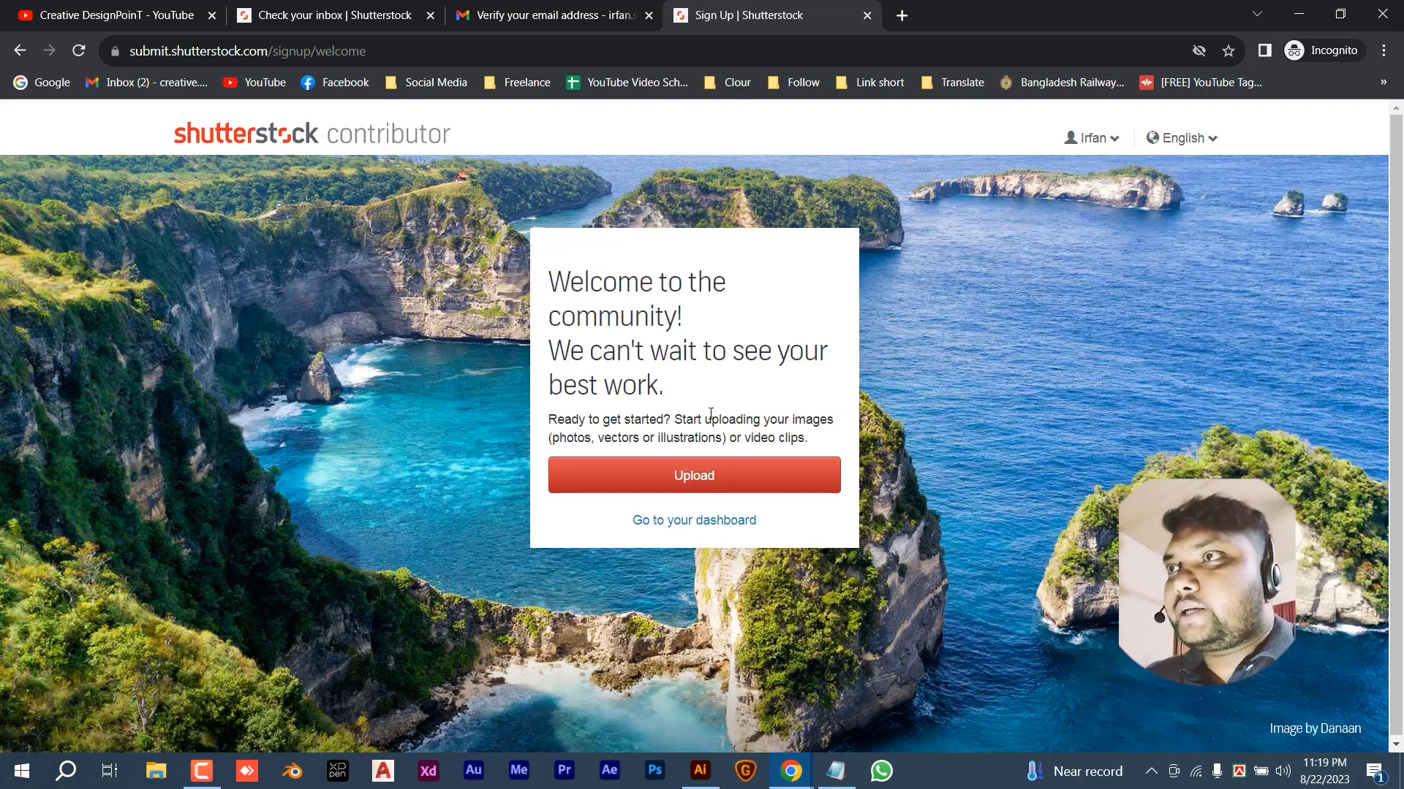
pyautogui.click(671, 522)
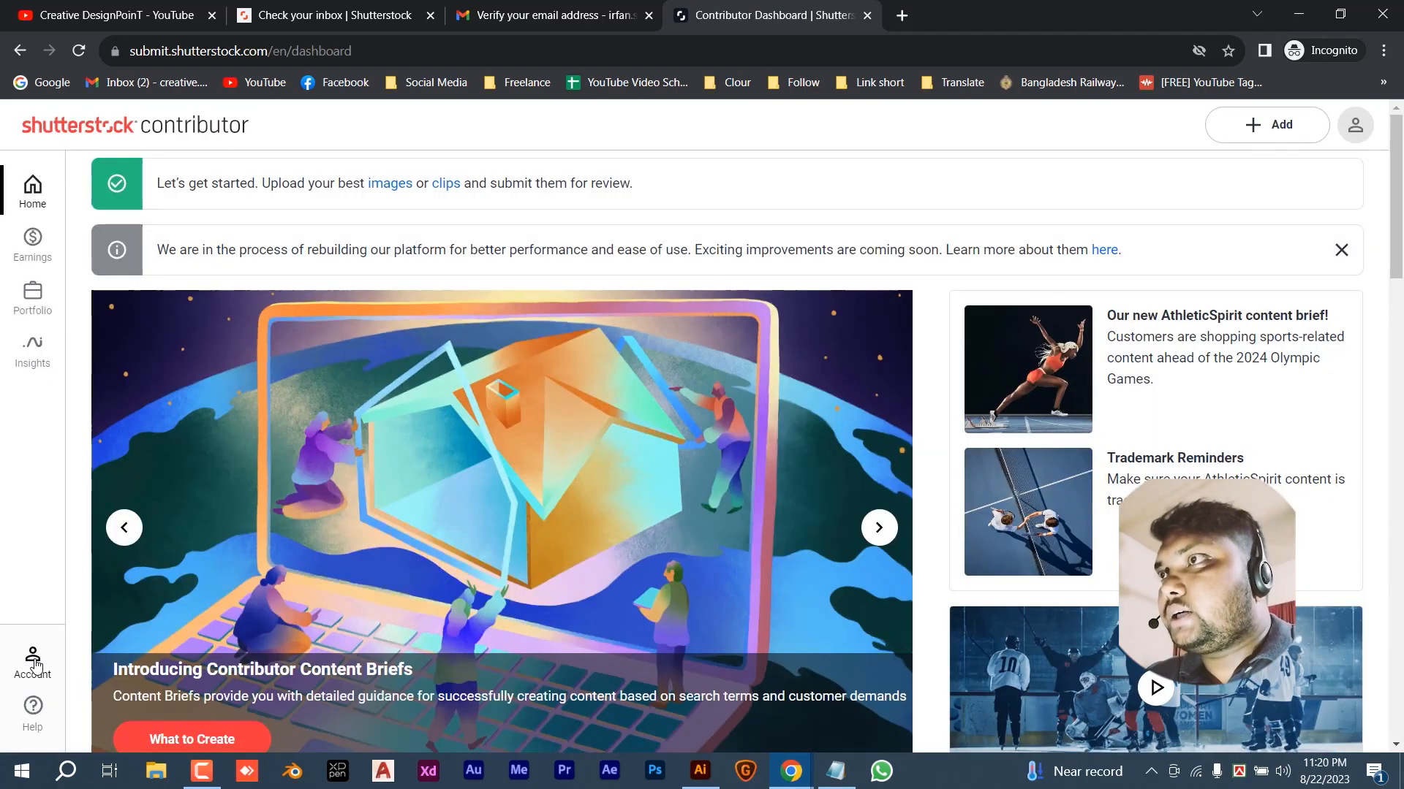
pyautogui.click(33, 661)
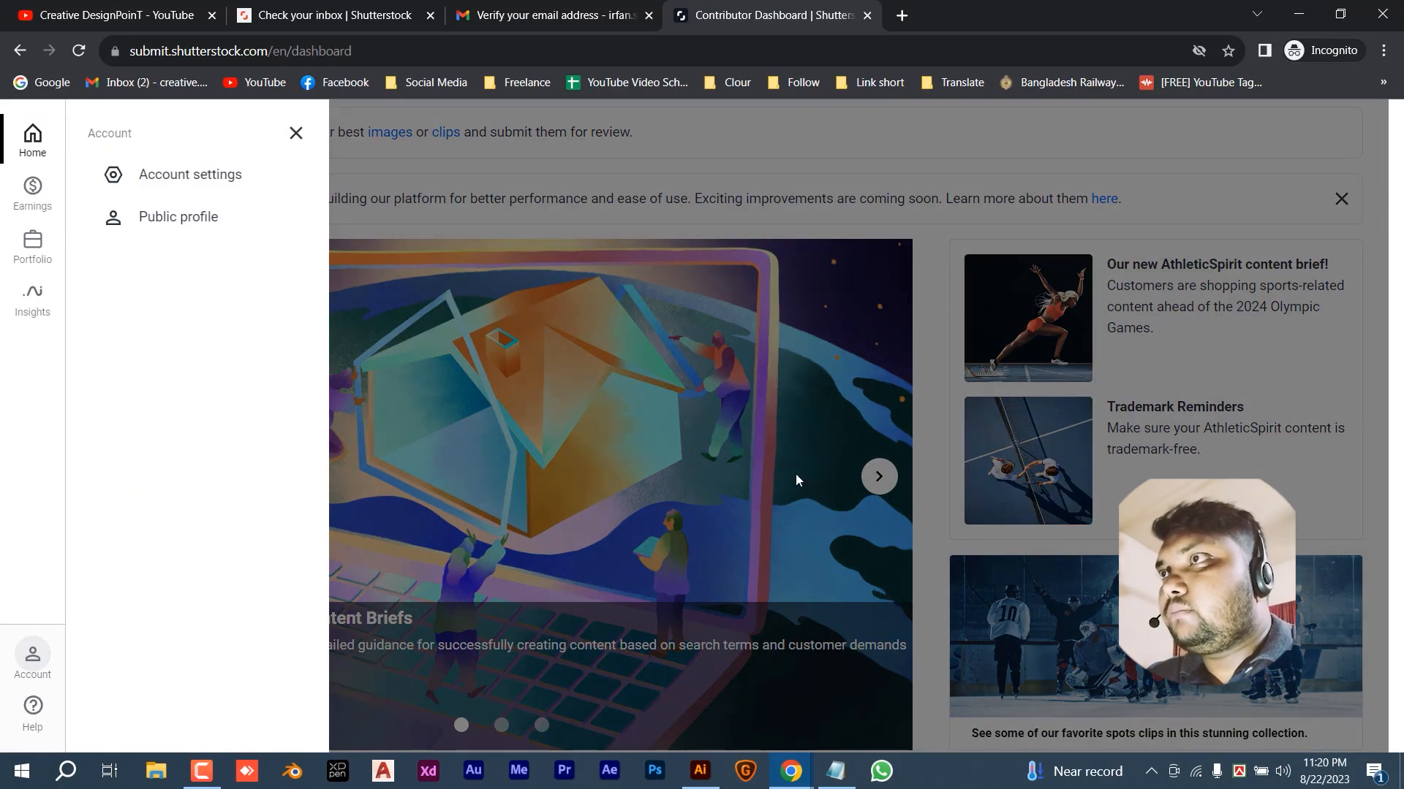
pyautogui.click(211, 220)
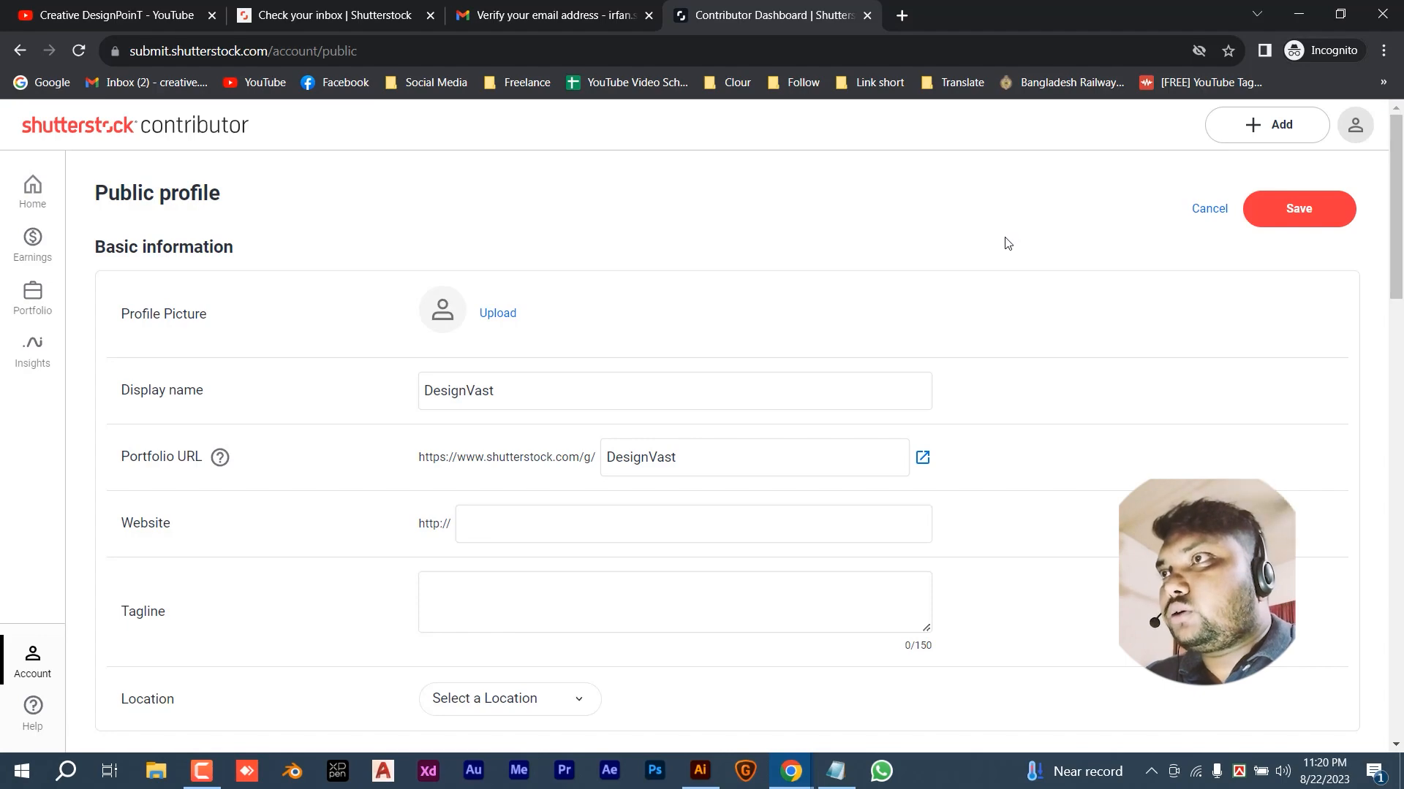
# - Upload the portrait photo from the Desktop as the profile picture
pyautogui.click(498, 315)
pyautogui.scroll(1, 124, 156)
pyautogui.click(88, 141)
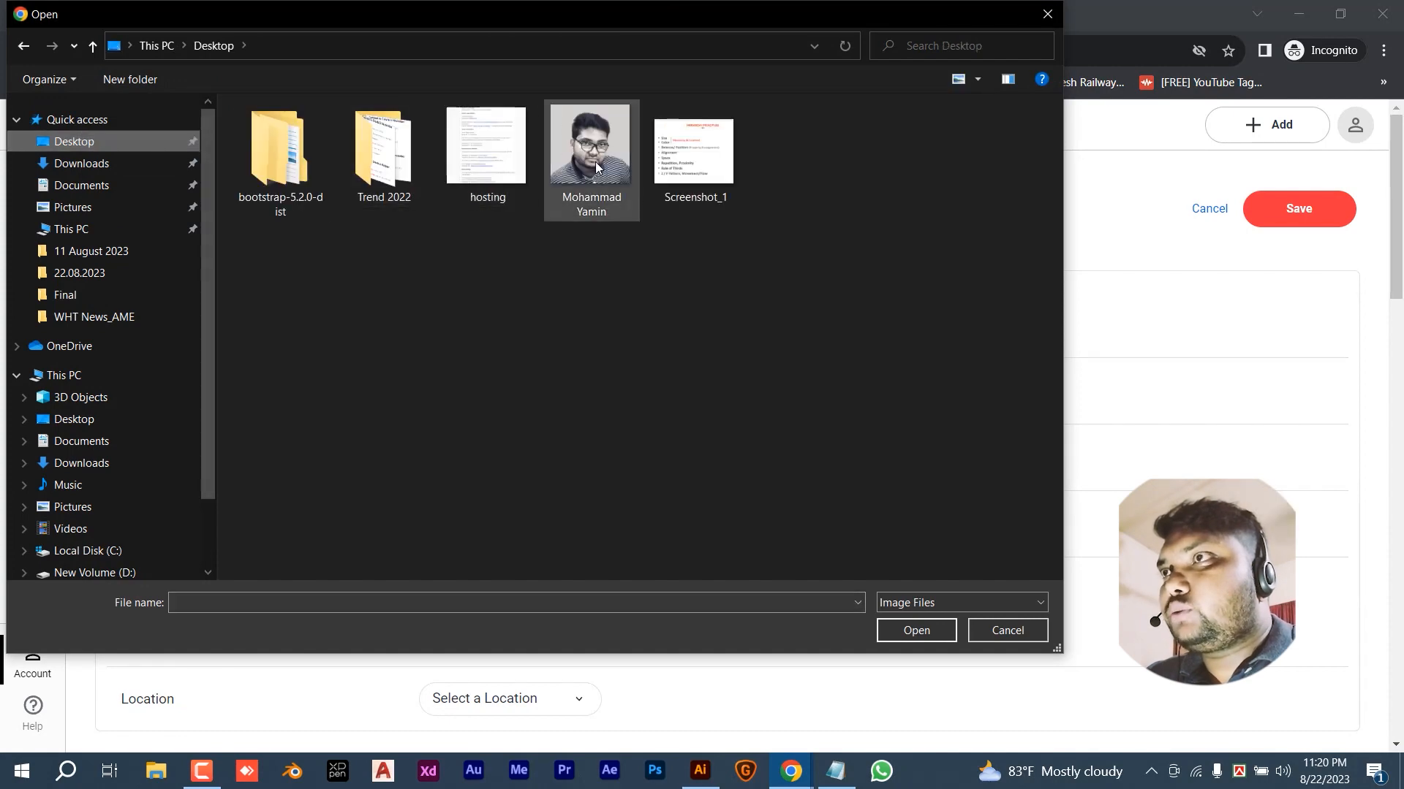
pyautogui.click(596, 166)
pyautogui.click(932, 621)
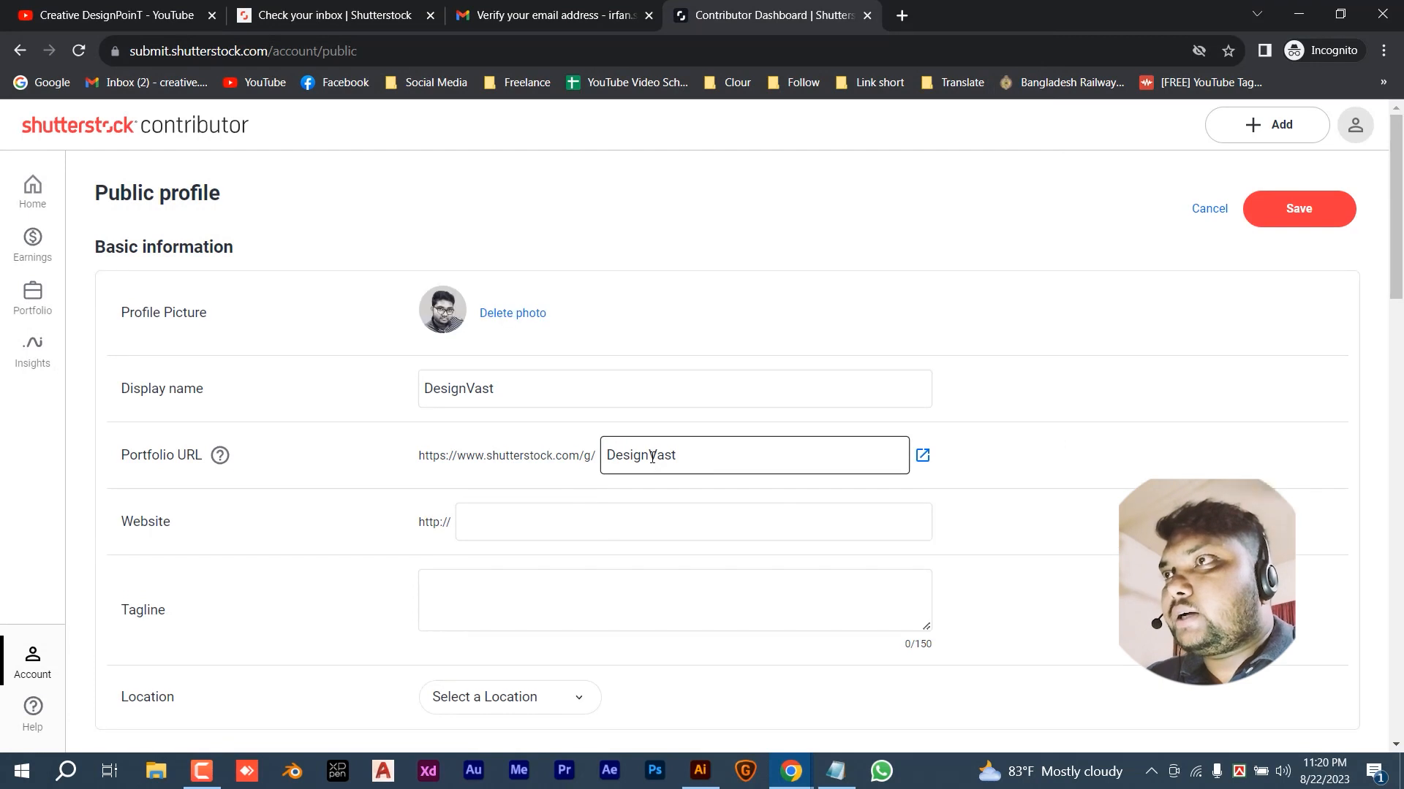
pyautogui.click(437, 382)
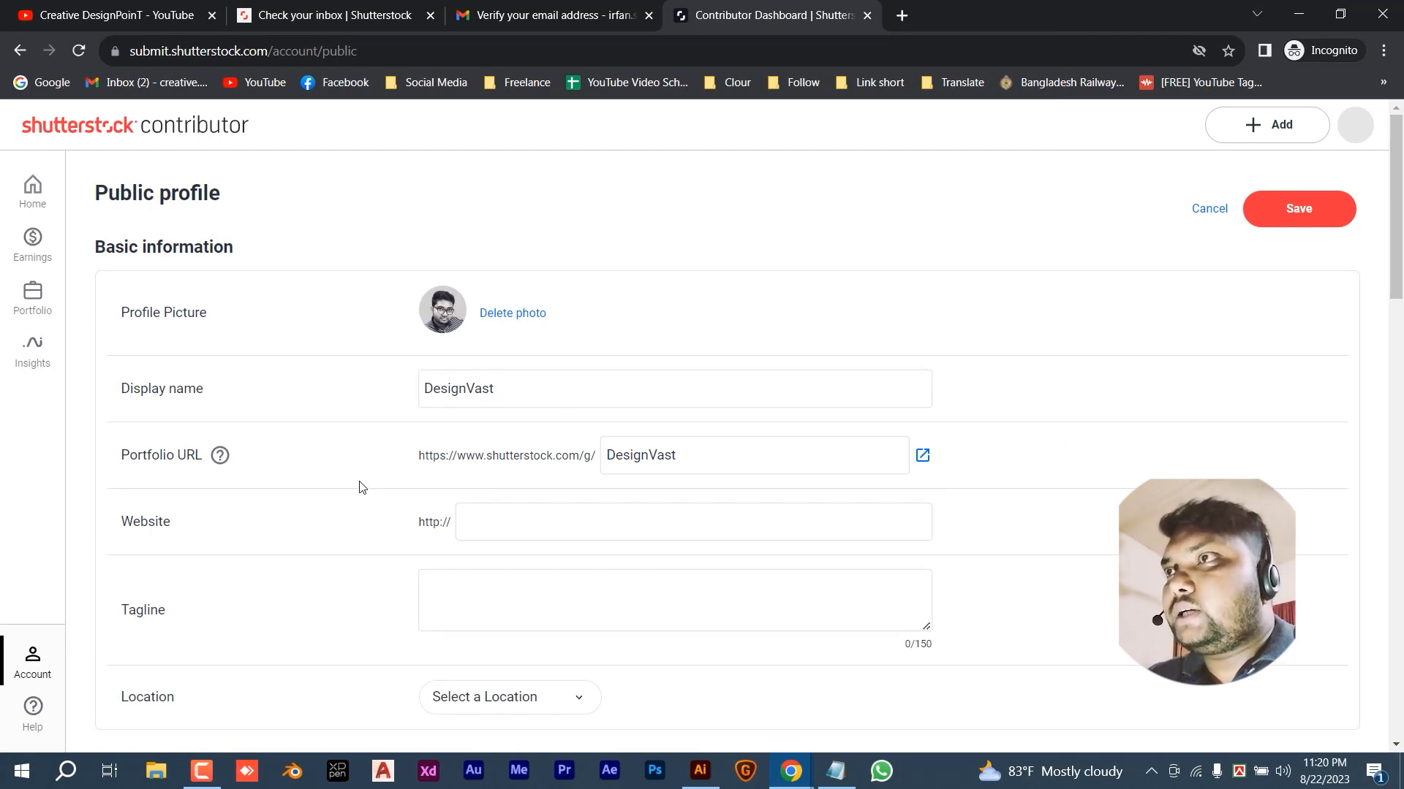
pyautogui.scroll(-2, 359, 488)
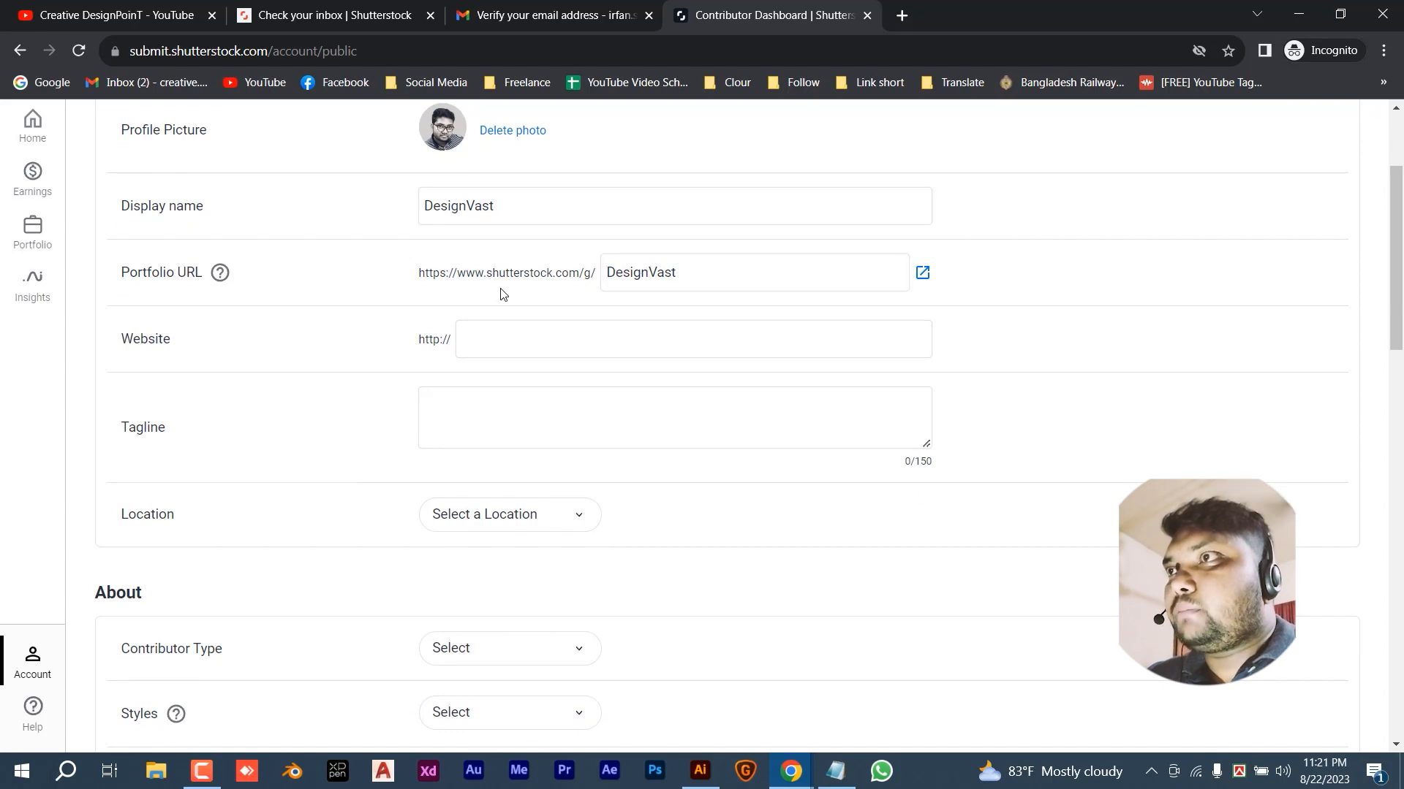
pyautogui.click(677, 271)
pyautogui.doubleClick(620, 282)
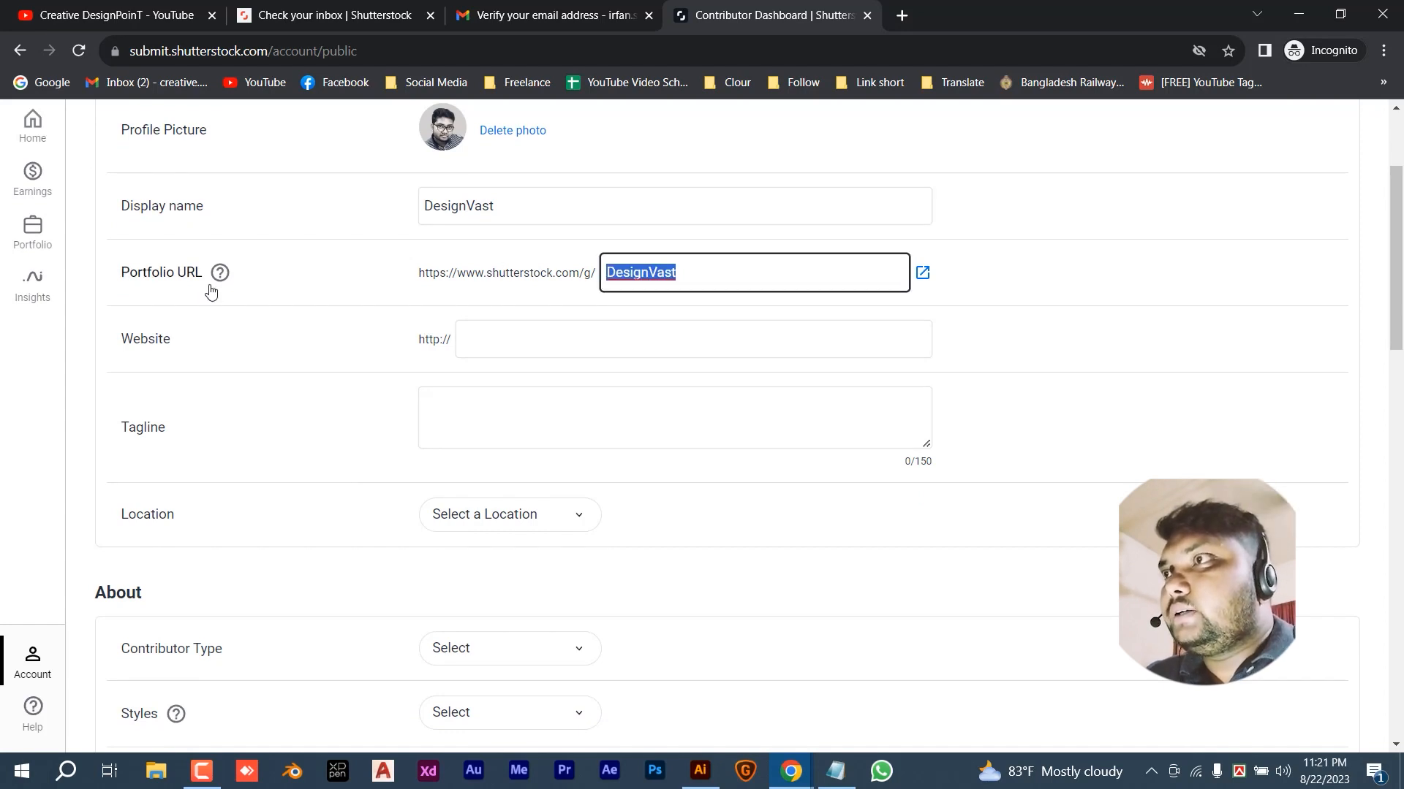
pyautogui.click(509, 340)
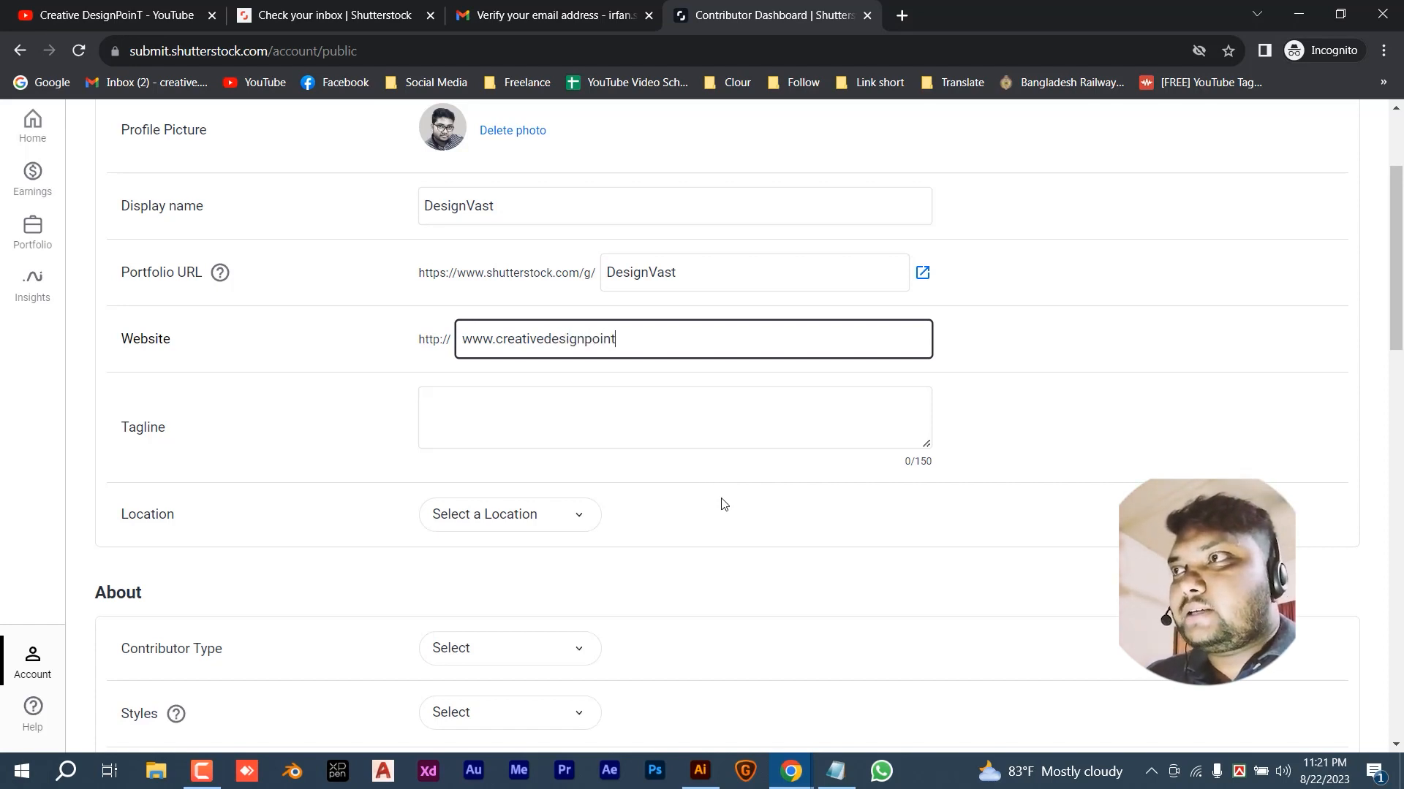
pyautogui.write('om')
pyautogui.click(567, 412)
pyautogui.write('Bey')
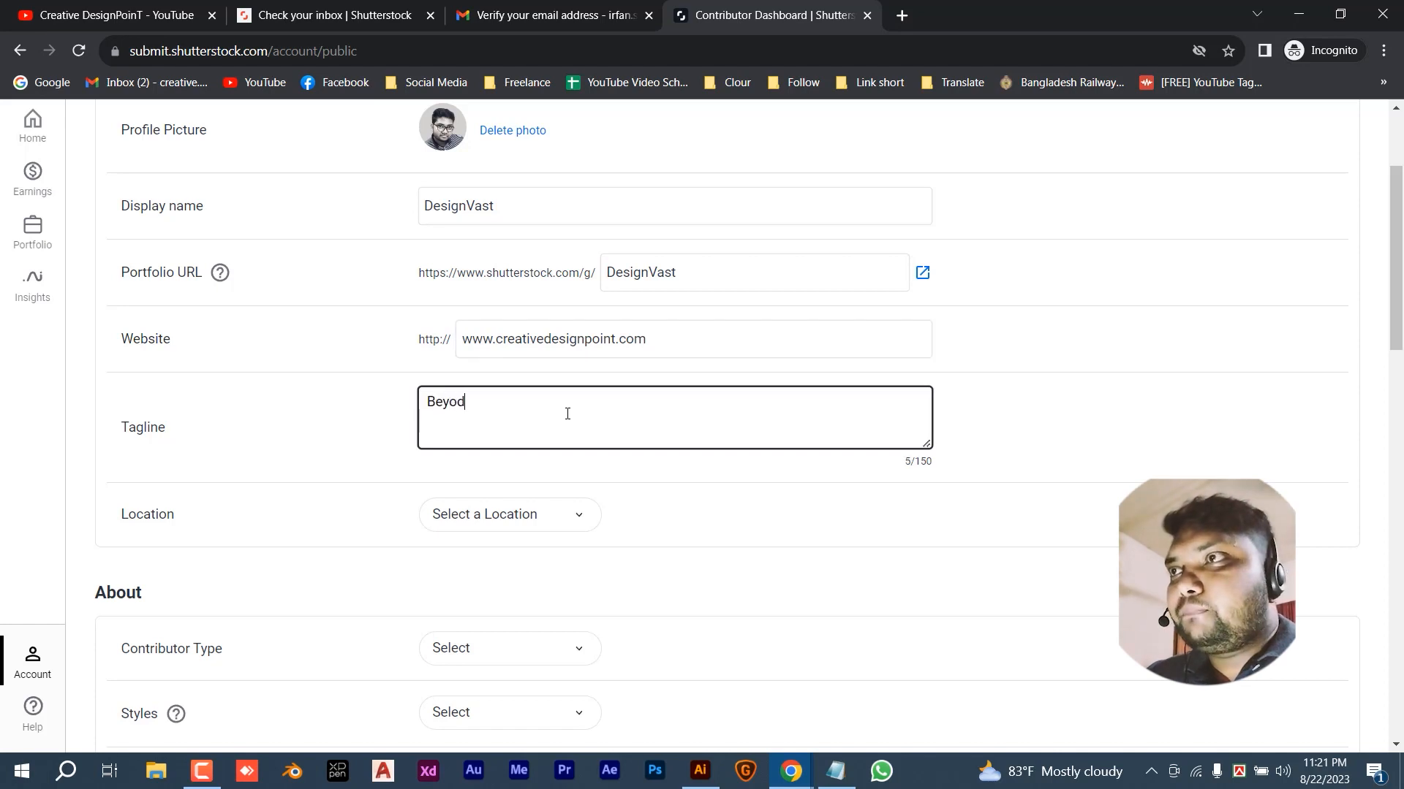
pyautogui.write('ond desi')
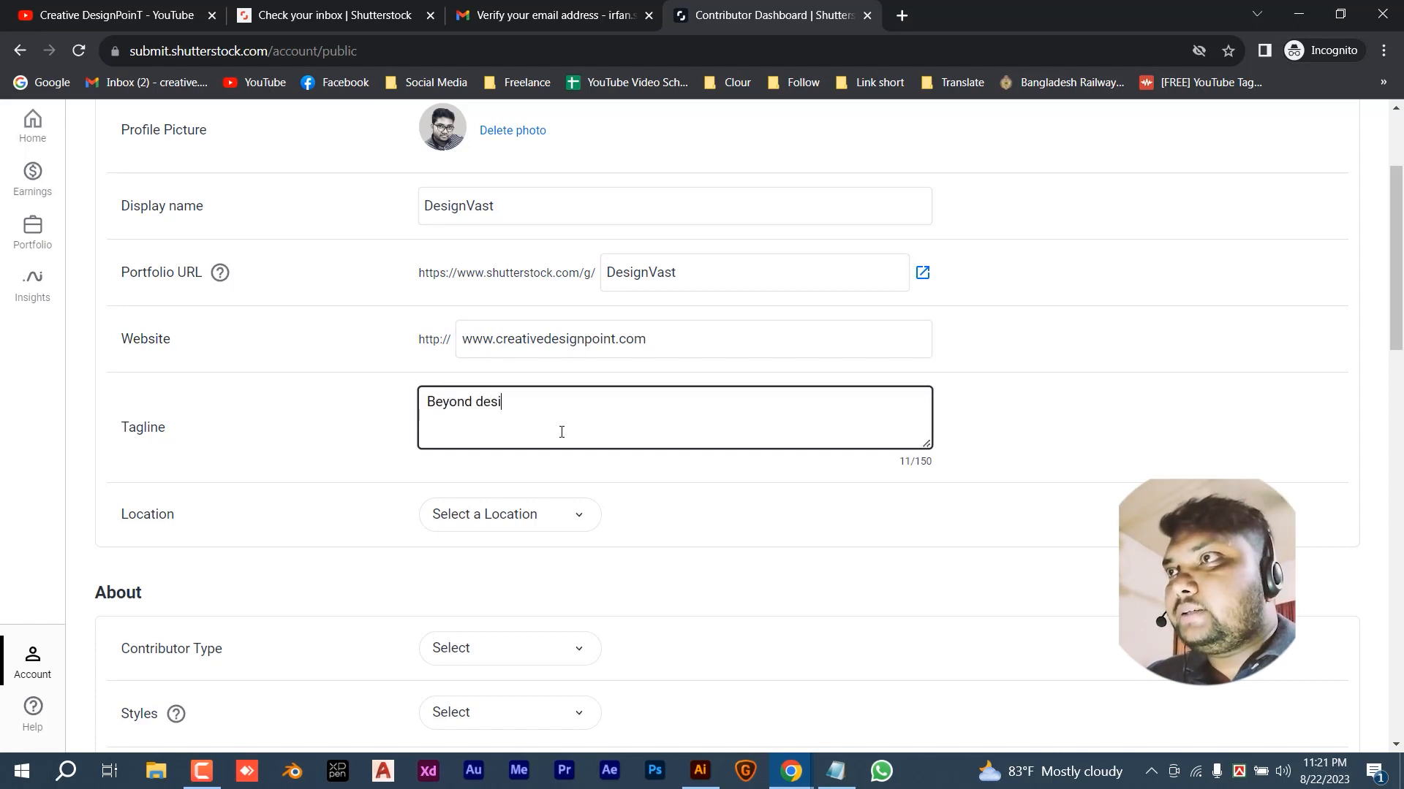
pyautogui.write('gn')
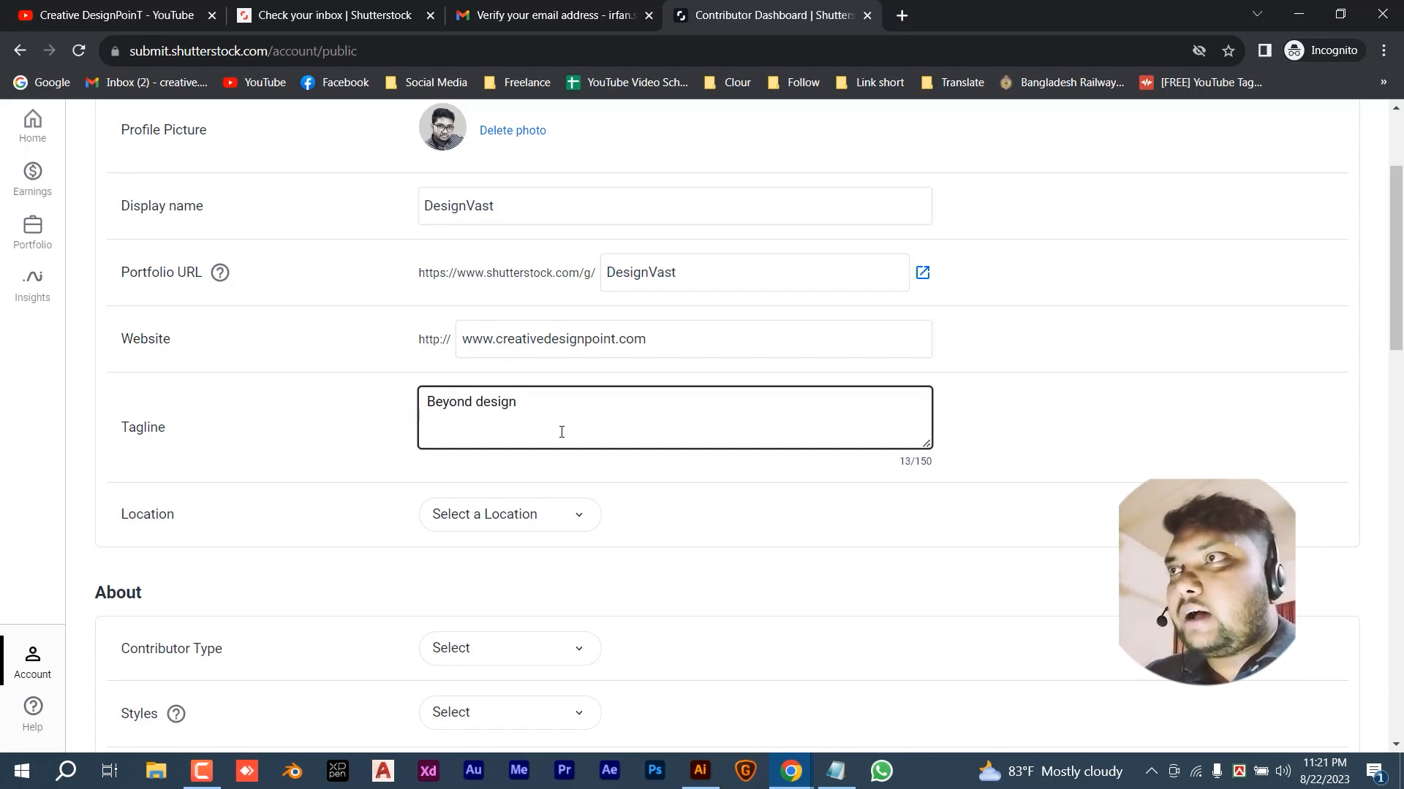
pyautogui.click(523, 520)
pyautogui.scroll(-5, 516, 677)
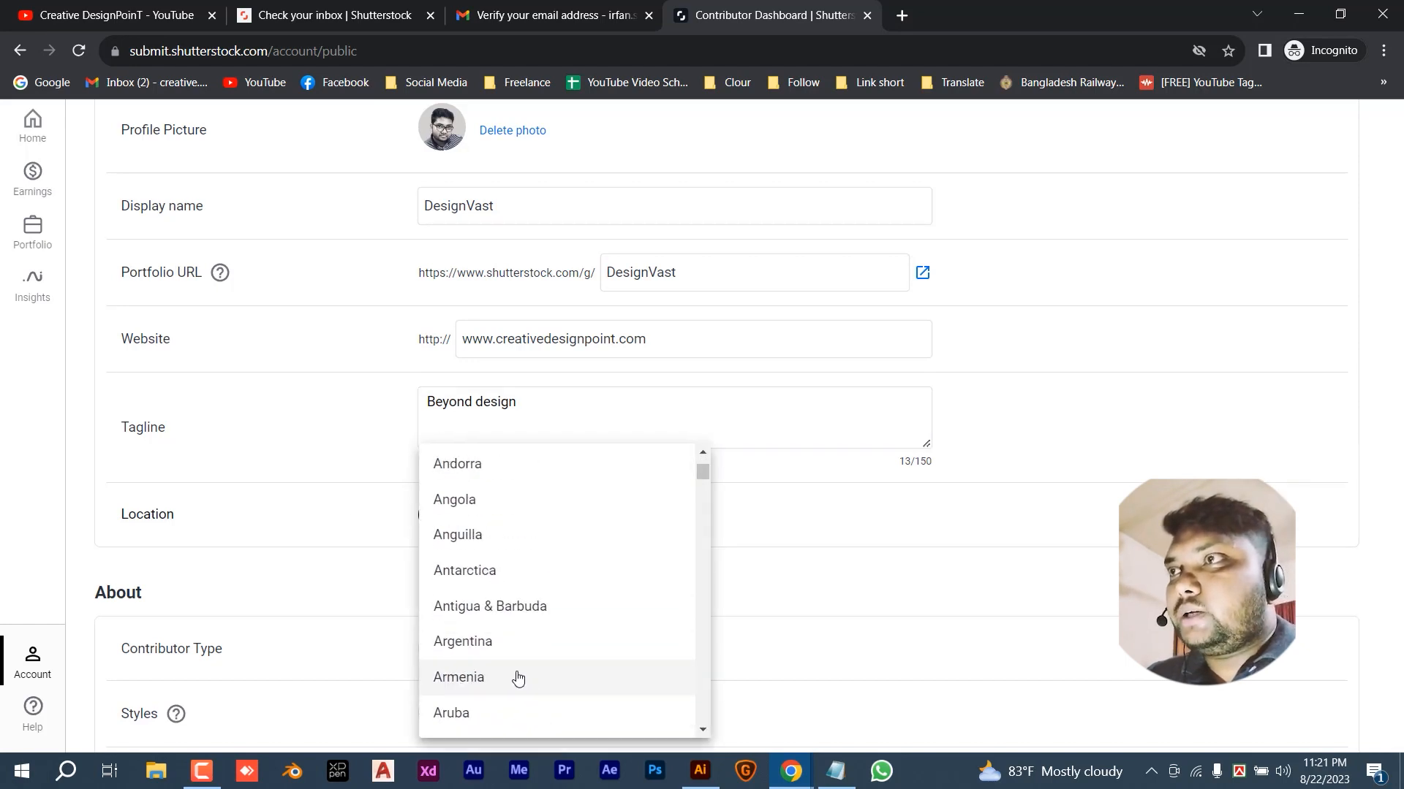
pyautogui.scroll(-1, 489, 702)
# - Set location to Bangladesh and contributor type to Illustrator / Vector Artist
pyautogui.click(492, 656)
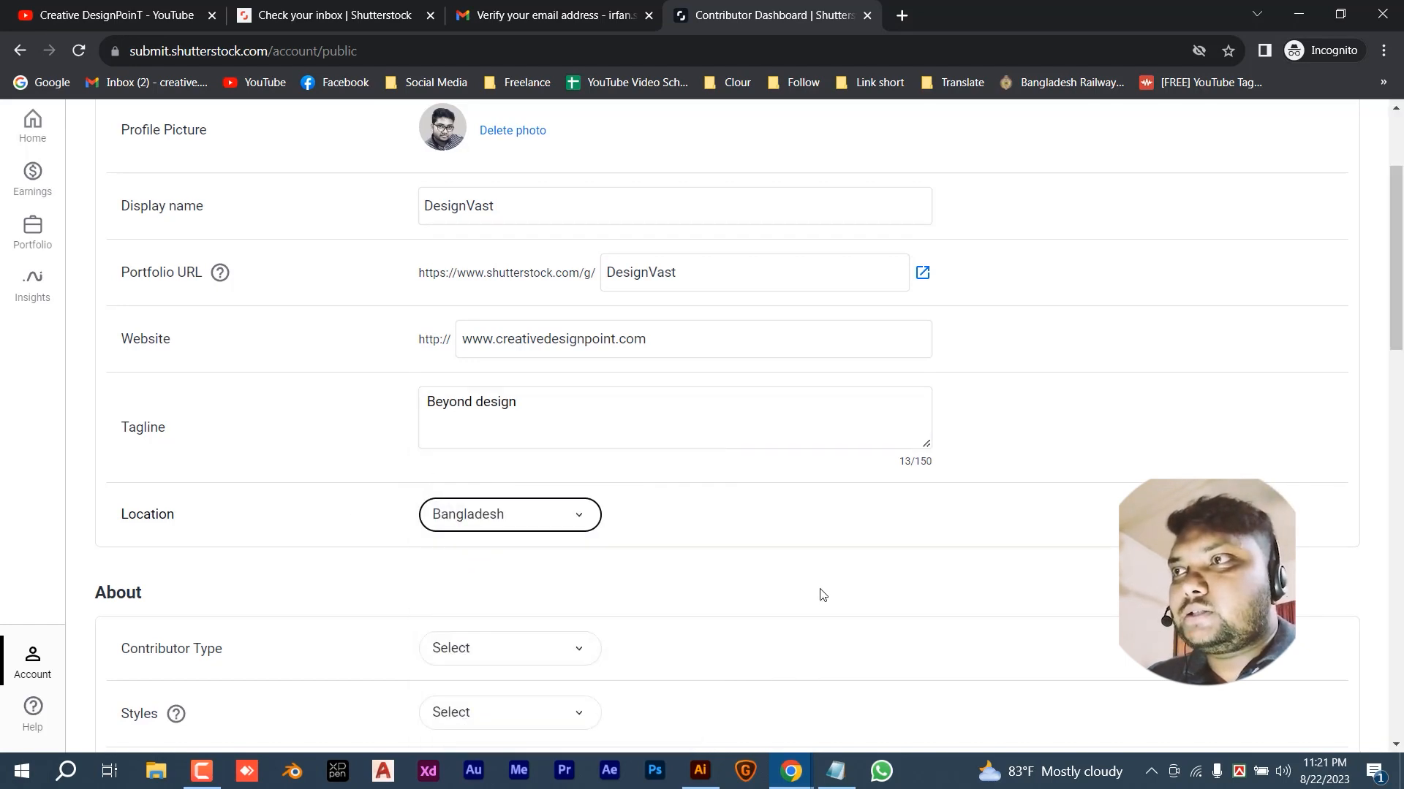
pyautogui.scroll(-2, 811, 594)
pyautogui.scroll(-1, 805, 594)
pyautogui.click(541, 377)
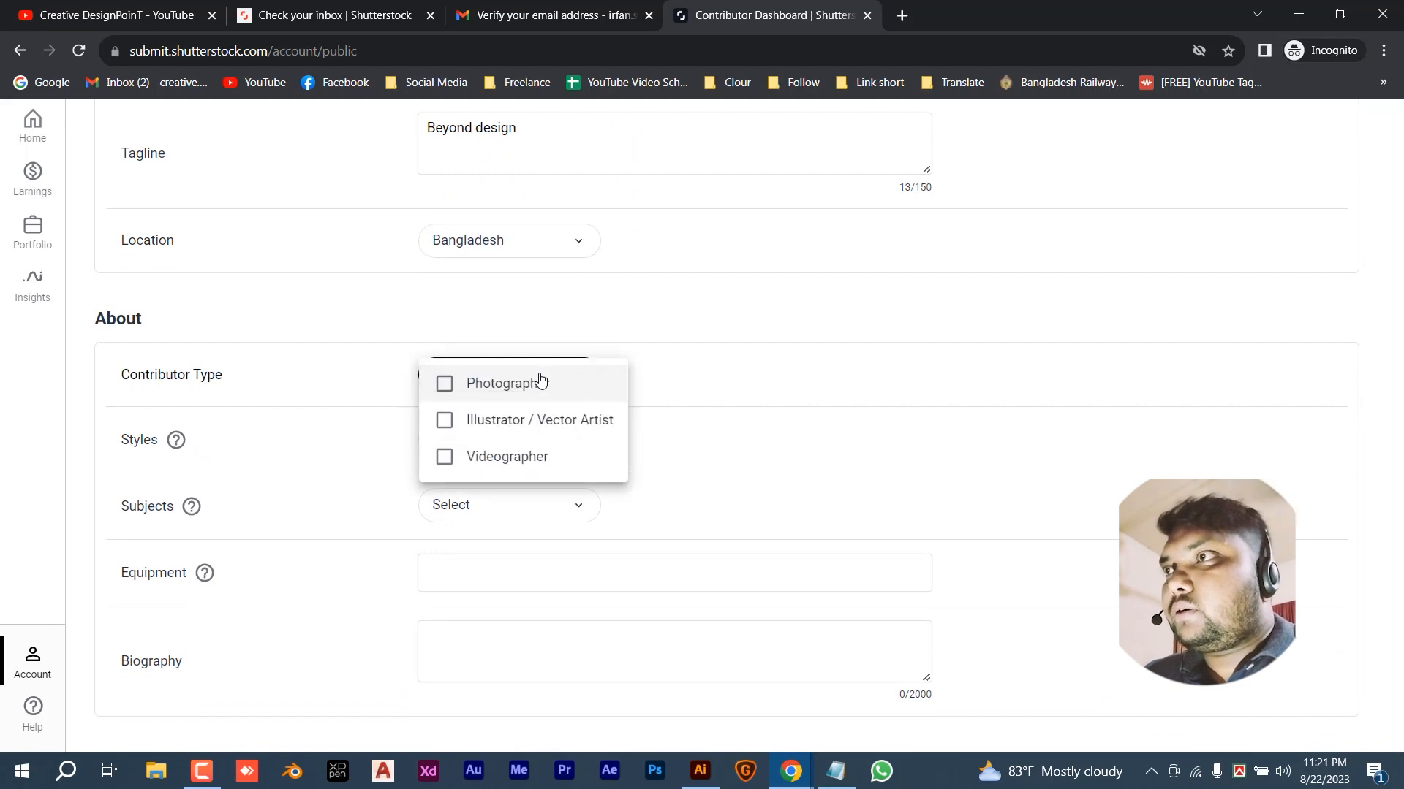
pyautogui.click(560, 430)
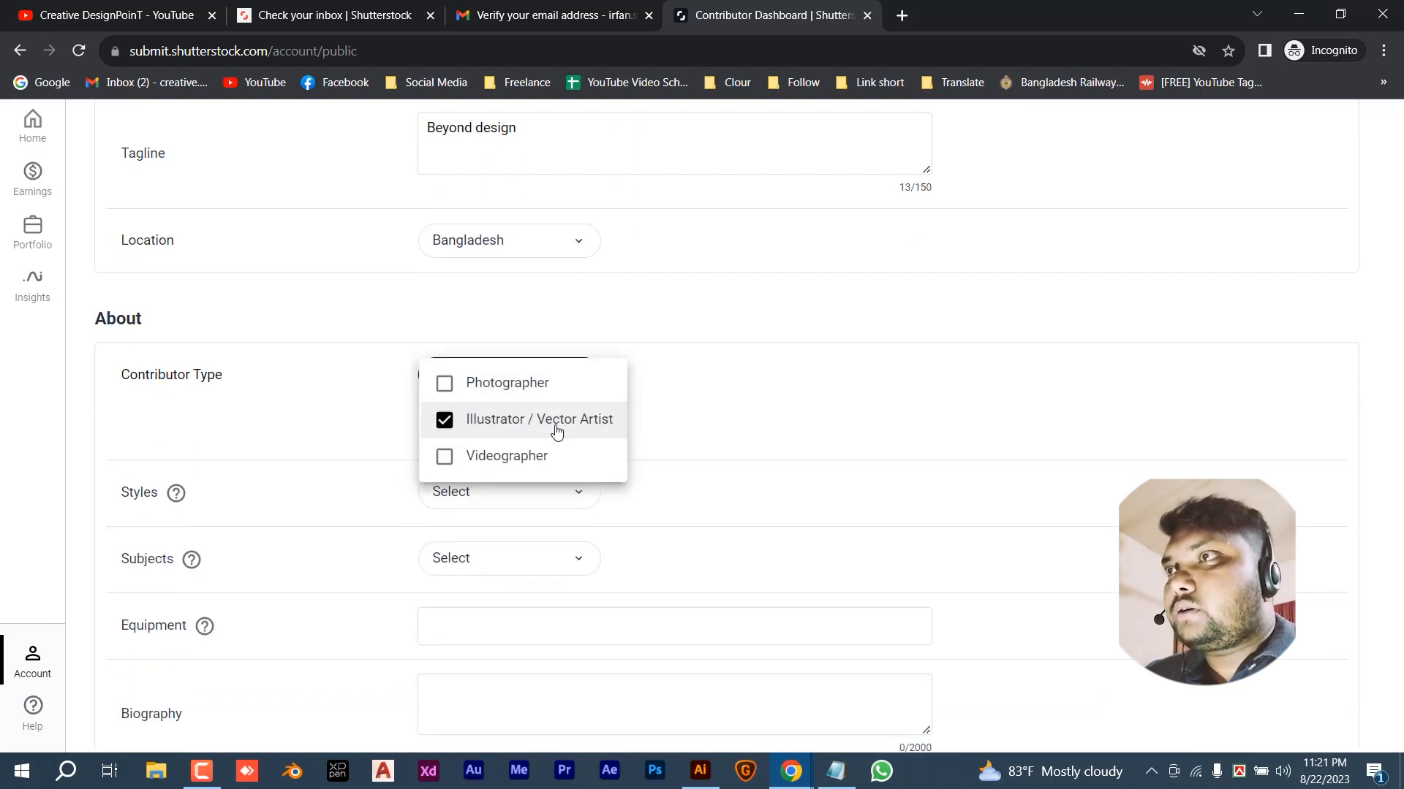
pyautogui.click(713, 429)
# - Tick Graphic and Digital in the Styles list
pyautogui.scroll(-1, 536, 402)
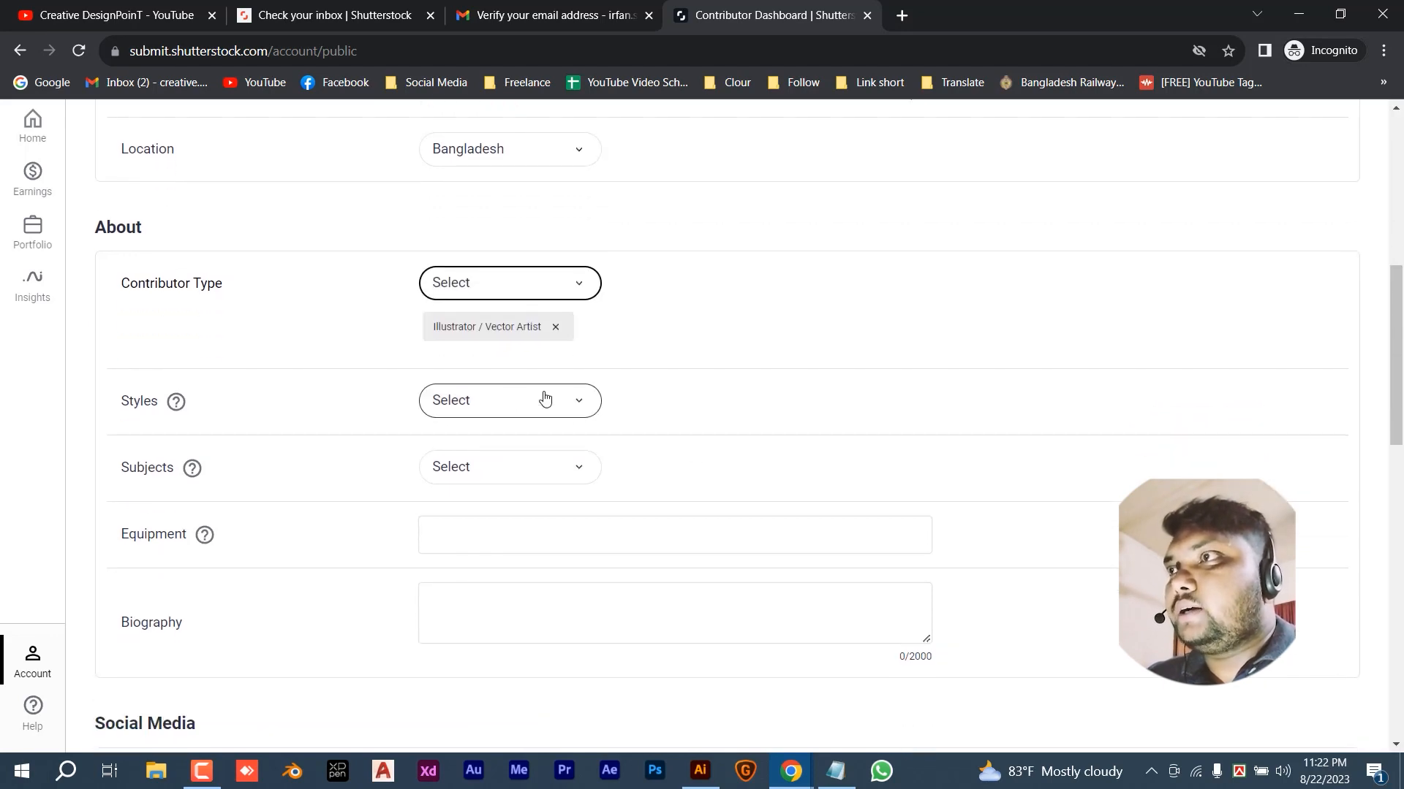
pyautogui.click(545, 400)
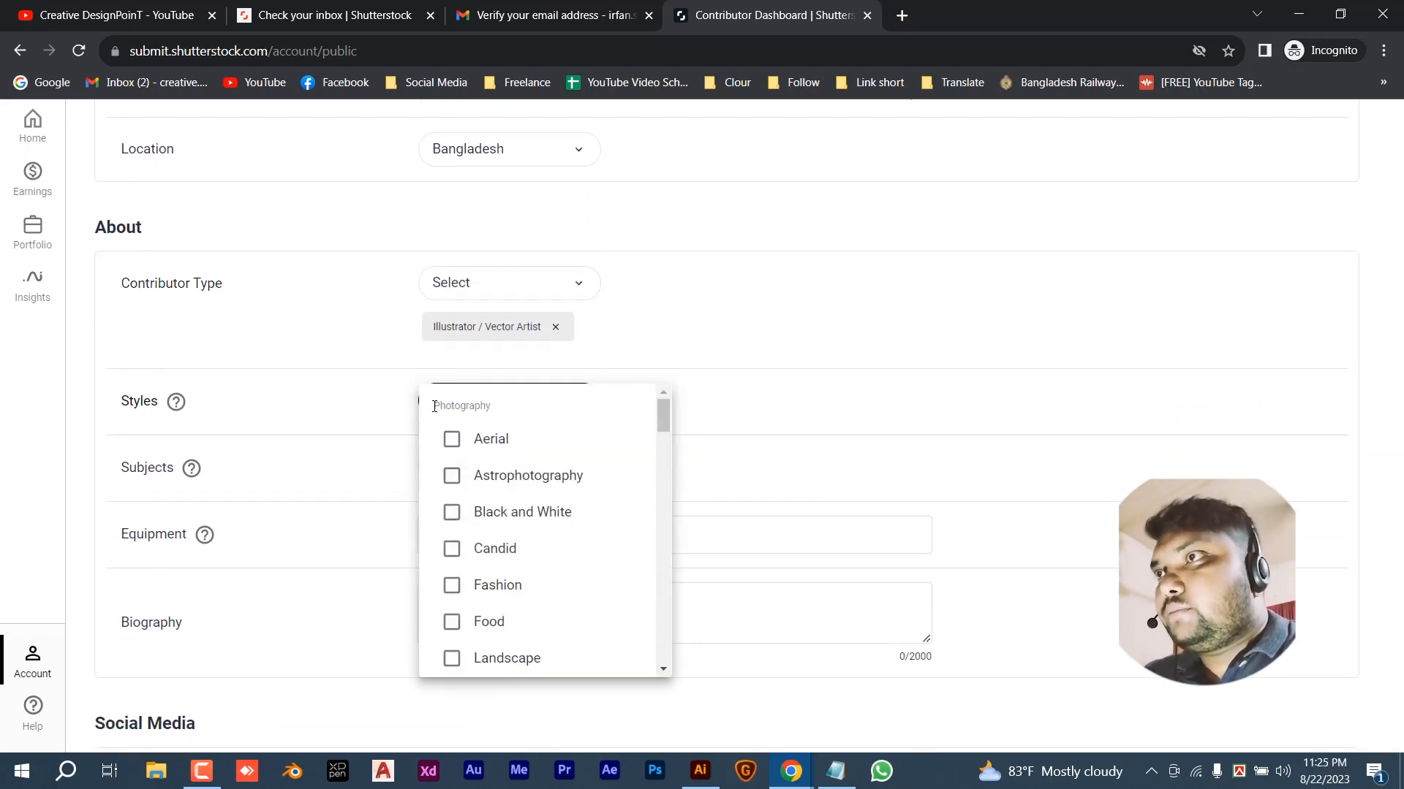
pyautogui.moveTo(434, 406); pyautogui.dragTo(502, 408)
pyautogui.scroll(-3, 523, 504)
pyautogui.scroll(-2, 528, 508)
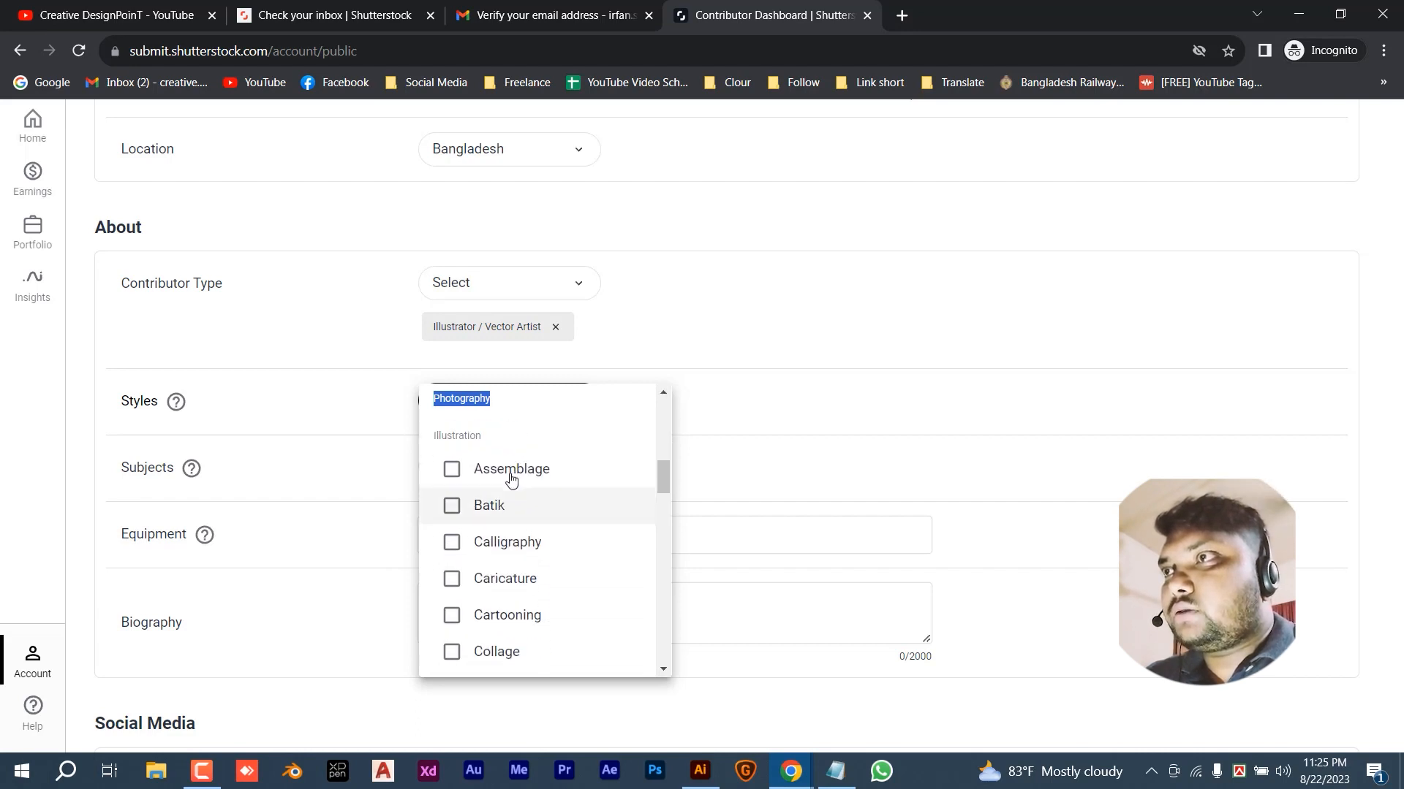
pyautogui.moveTo(492, 443); pyautogui.dragTo(443, 436)
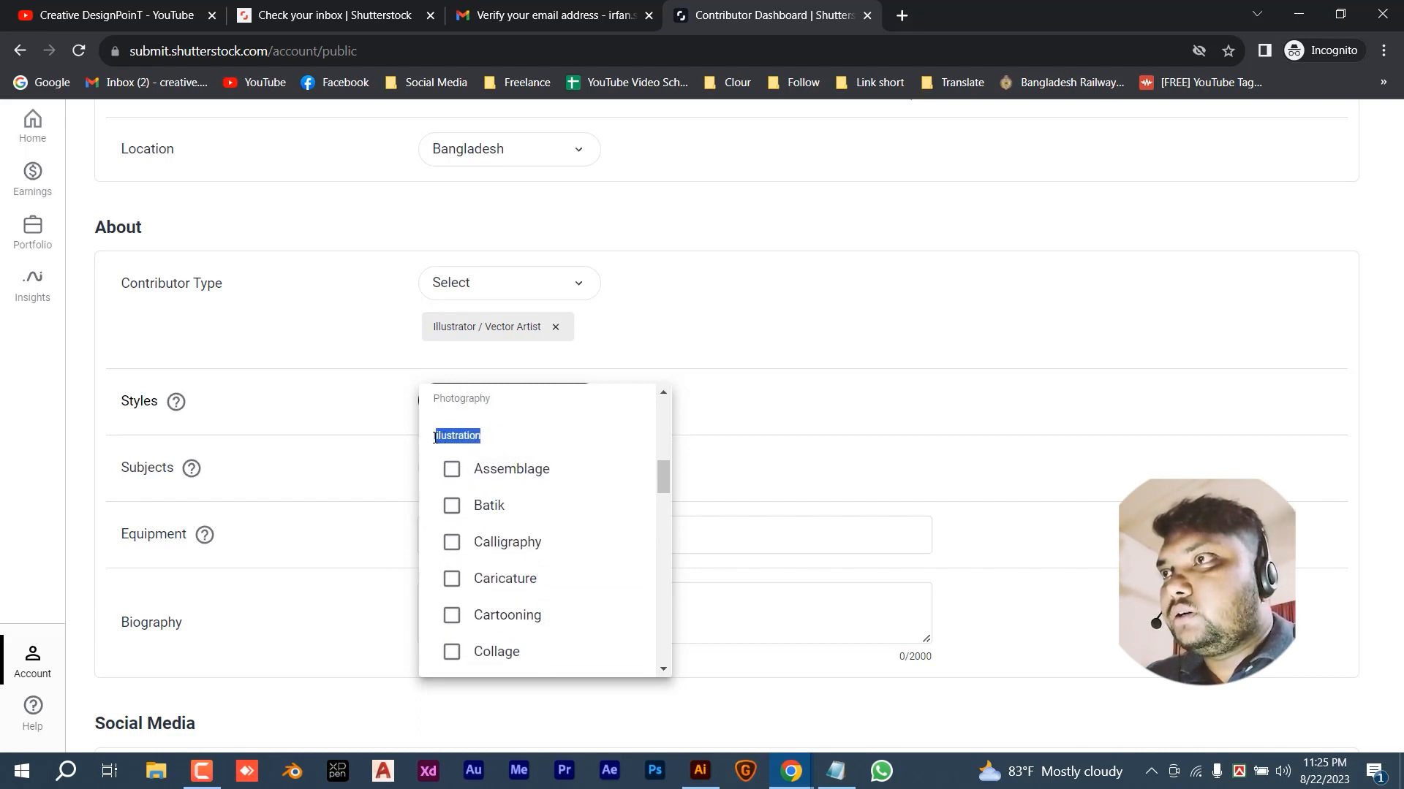
pyautogui.scroll(-2, 530, 569)
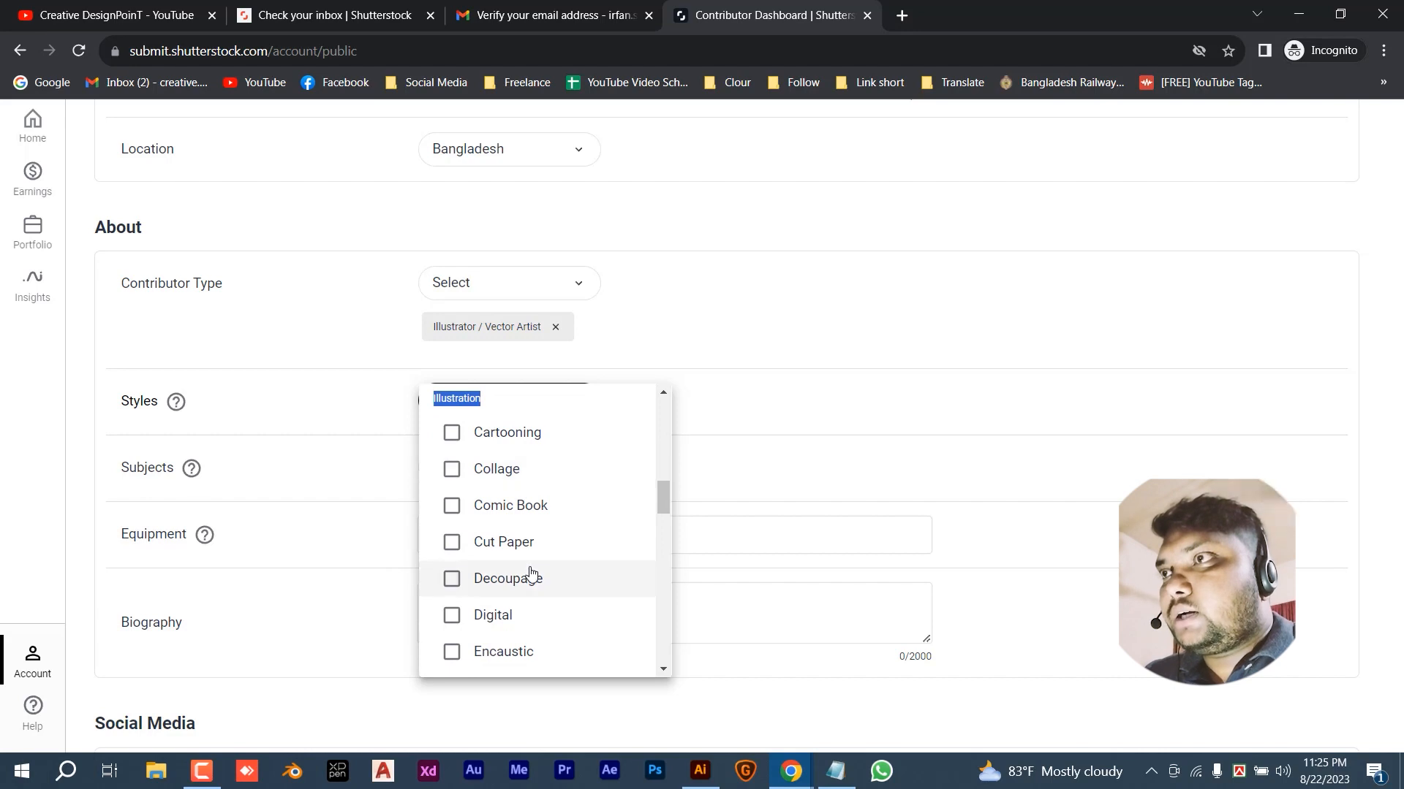
pyautogui.scroll(-2, 537, 578)
pyautogui.scroll(-1, 537, 578)
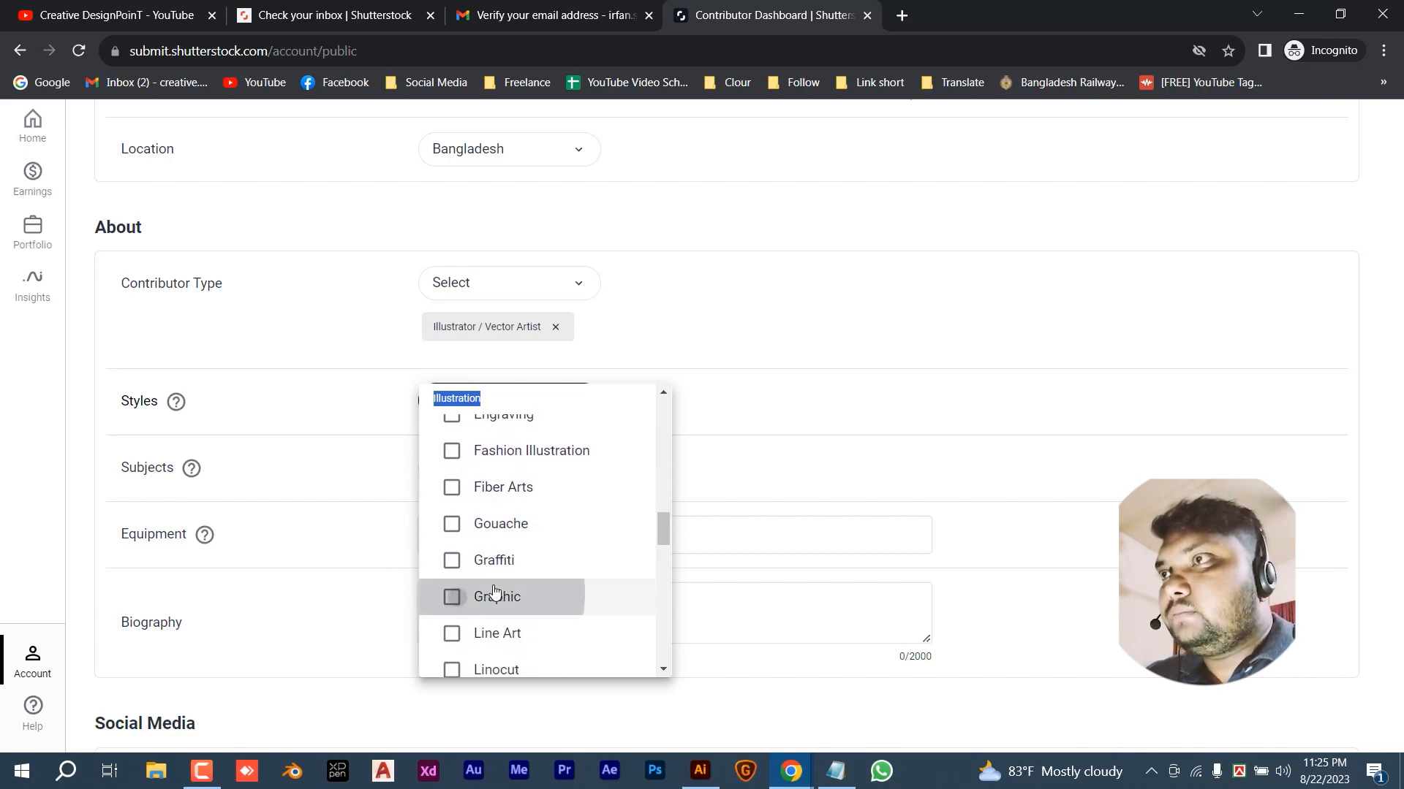
pyautogui.click(455, 598)
pyautogui.scroll(1, 547, 541)
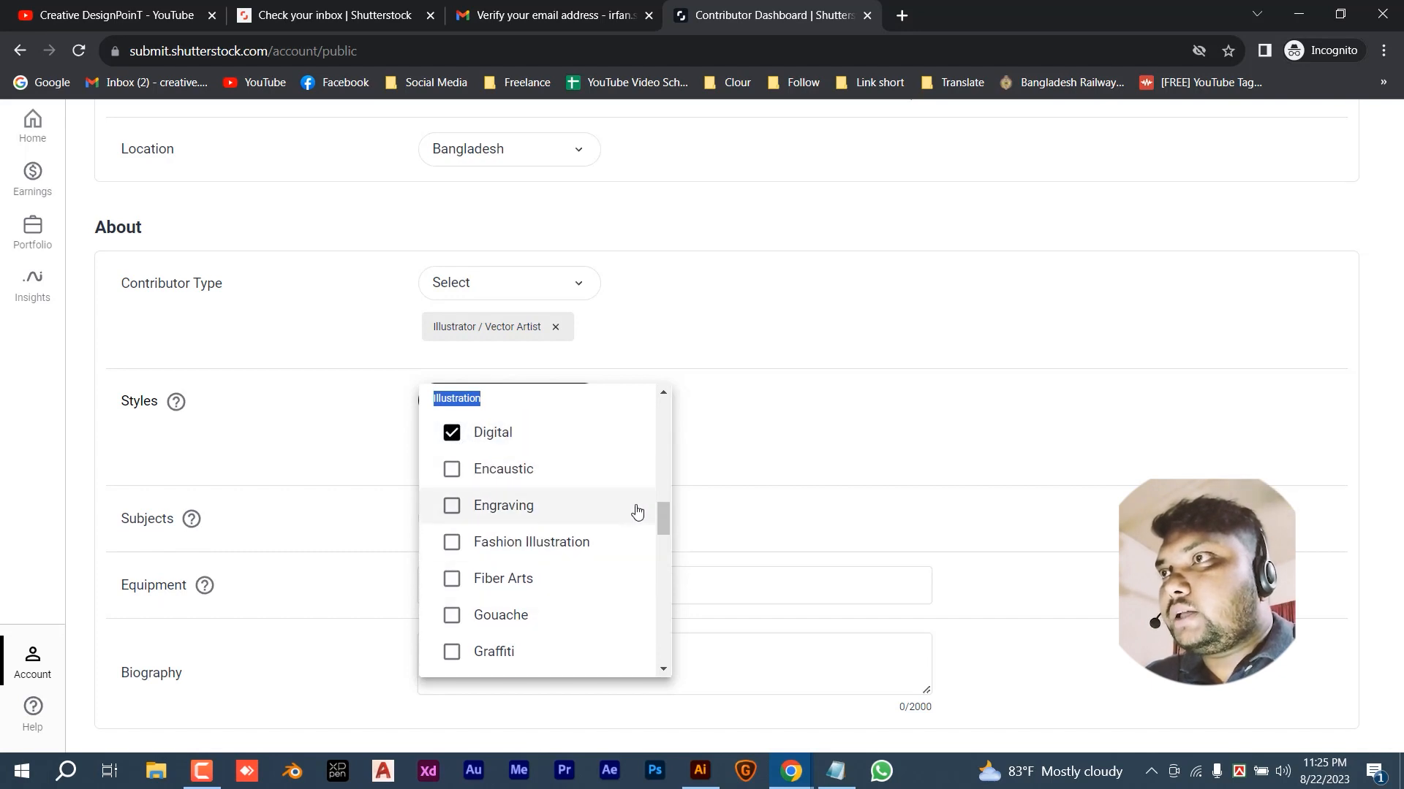
# - Tick Abstract, Backgrounds, Design, Healthcare and Holiday in the Subjects list
pyautogui.click(753, 402)
pyautogui.click(497, 527)
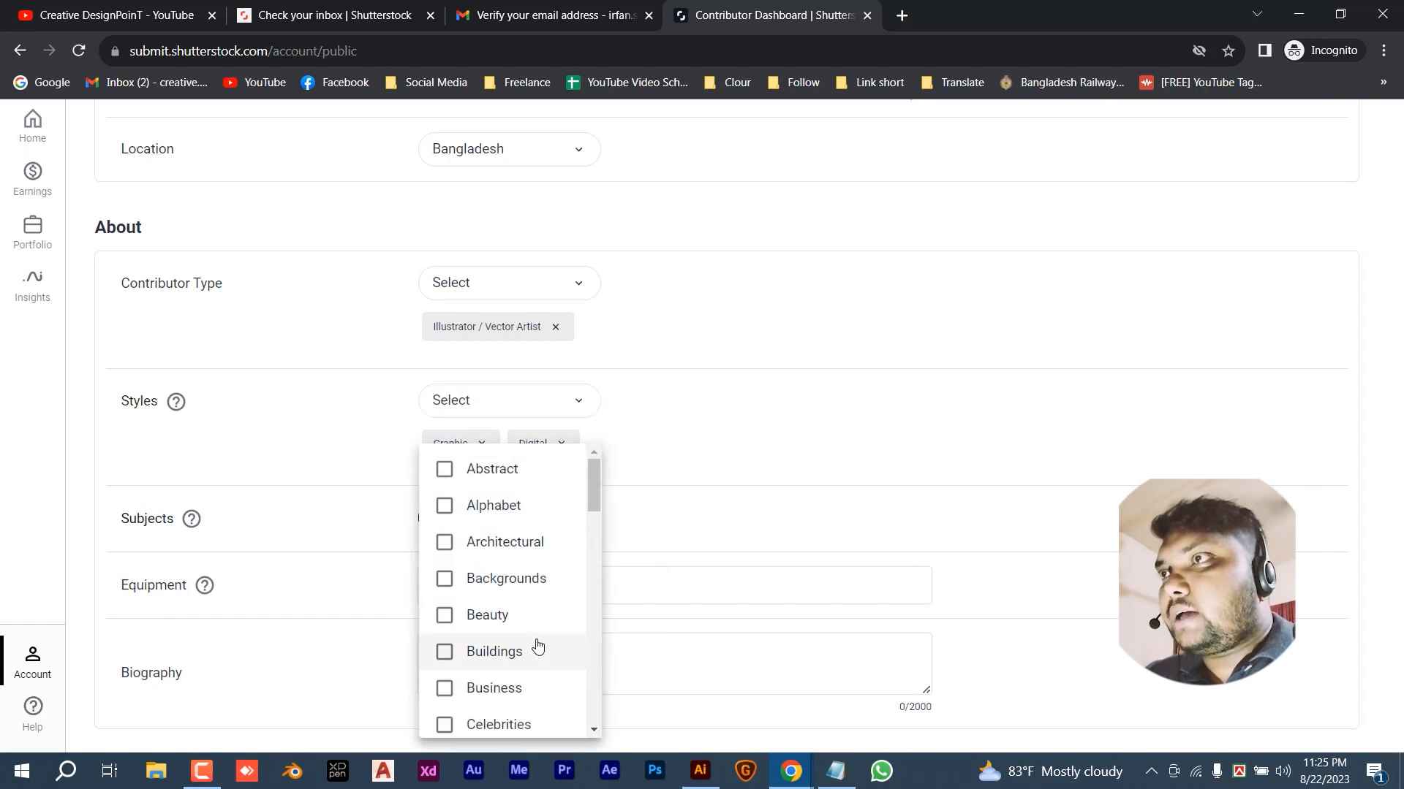
pyautogui.click(515, 472)
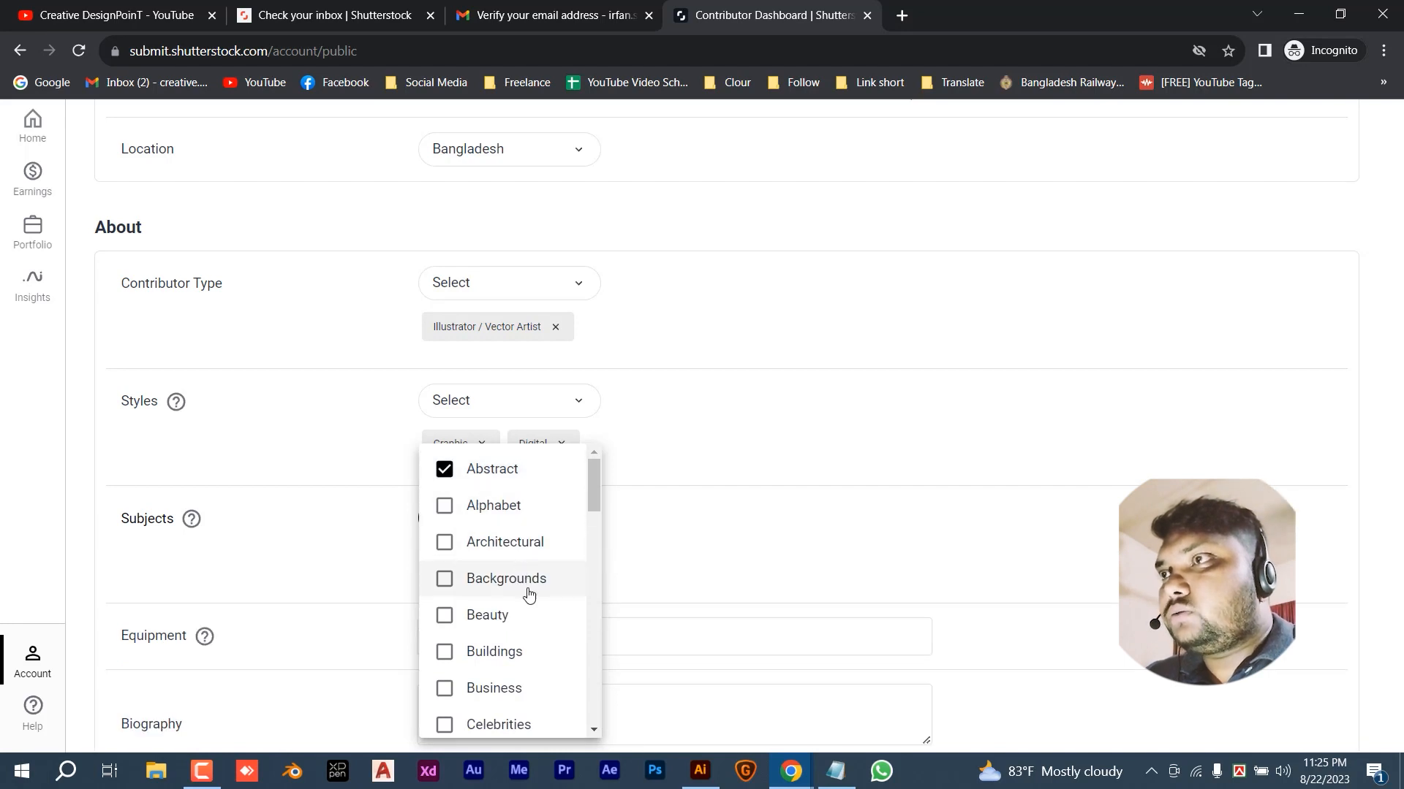
pyautogui.scroll(-1, 530, 594)
pyautogui.click(504, 491)
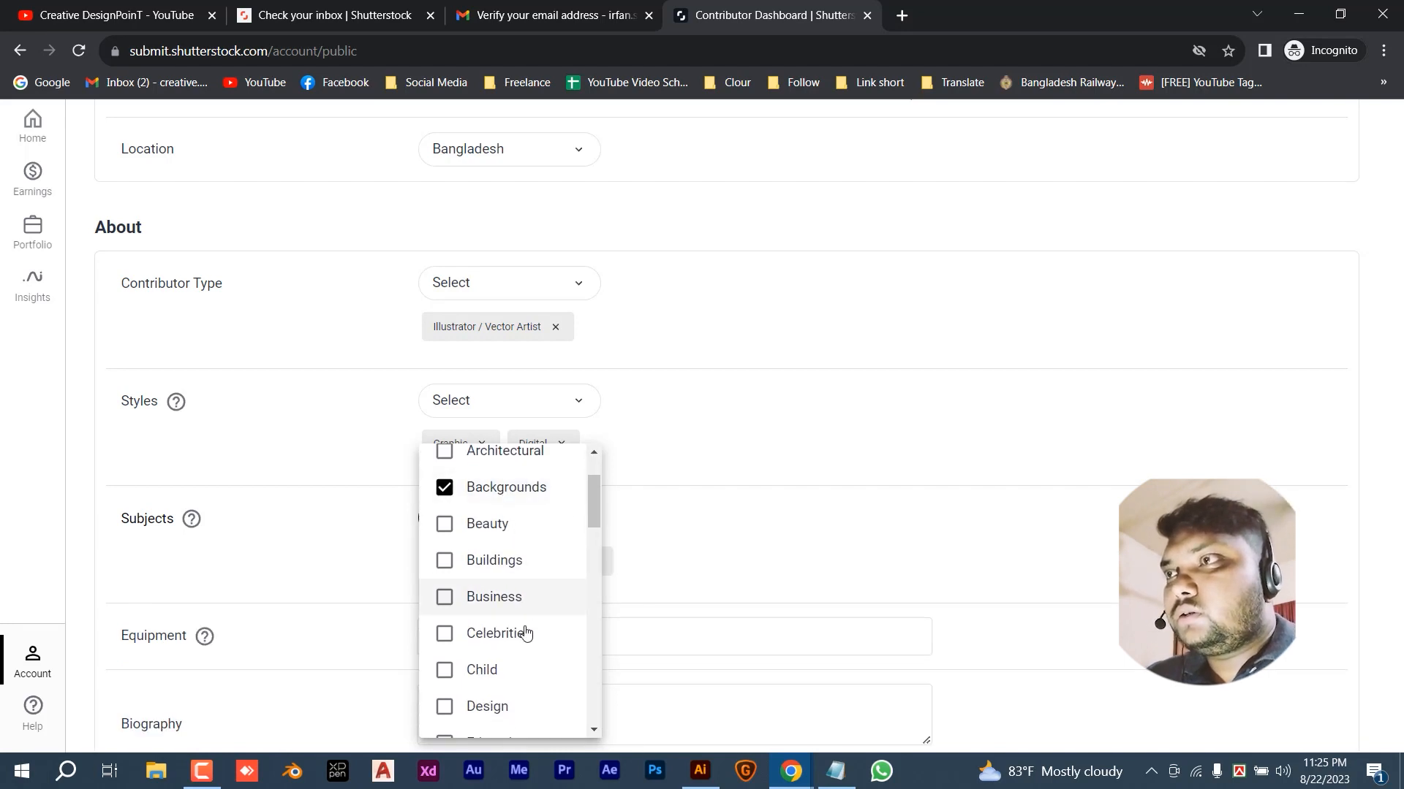
pyautogui.click(494, 707)
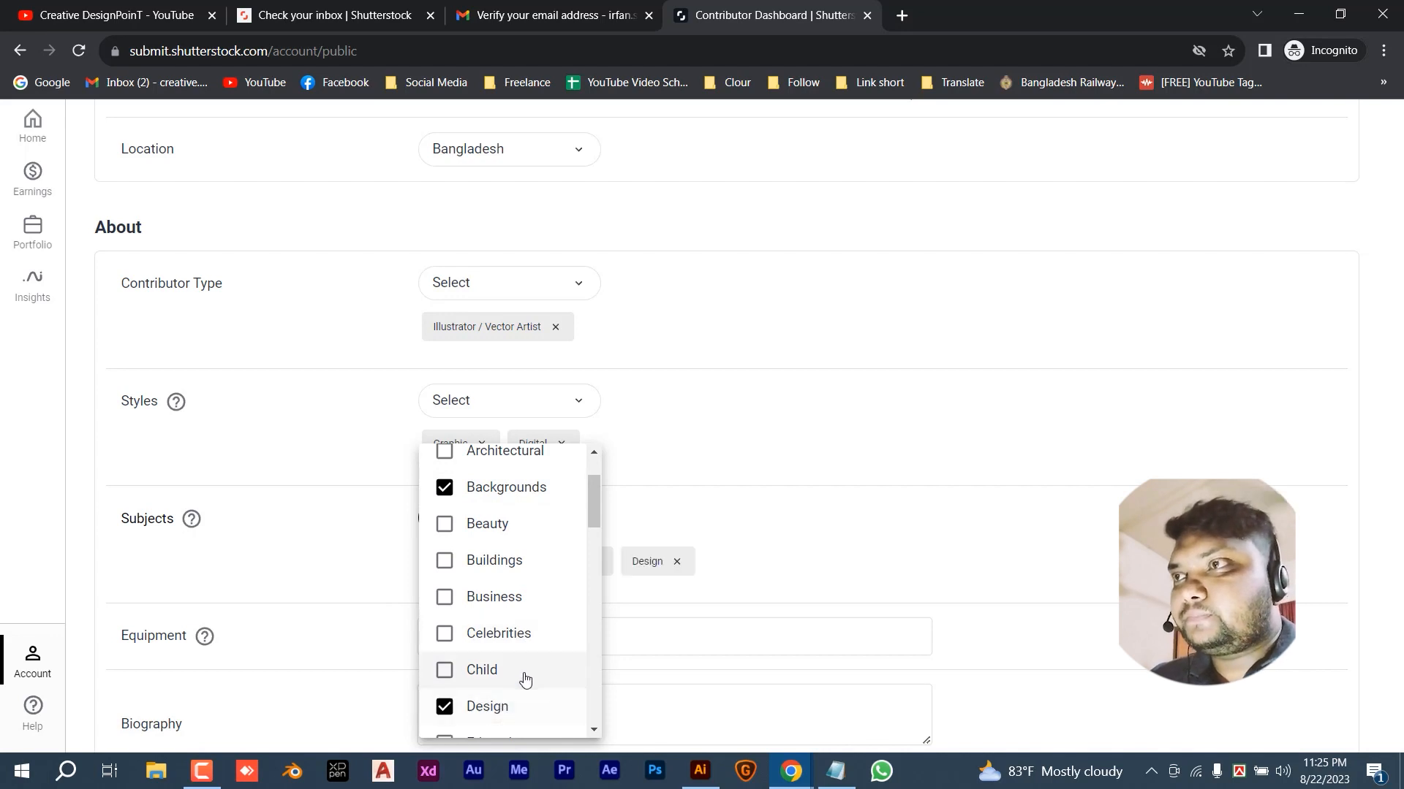
pyautogui.scroll(-3, 525, 680)
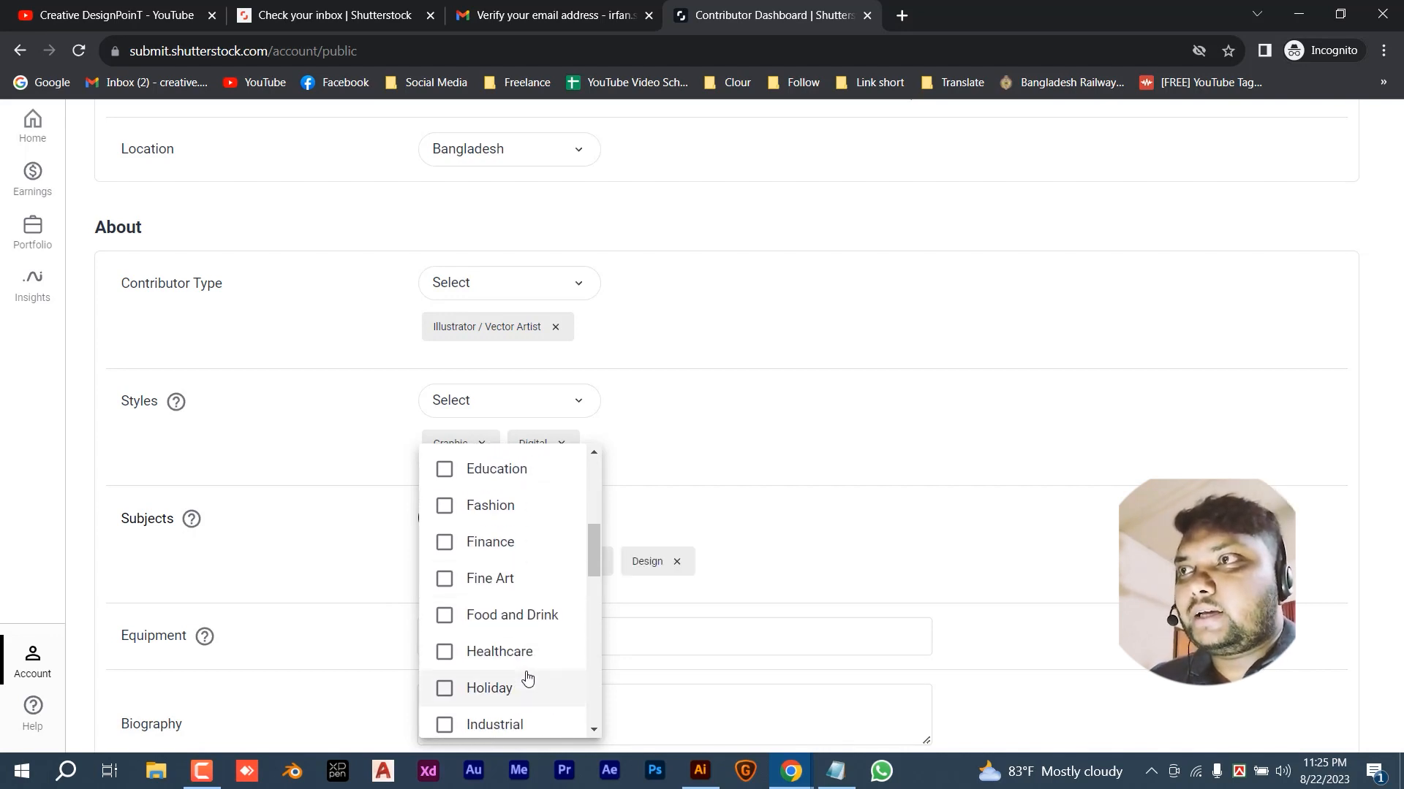
pyautogui.click(520, 661)
pyautogui.scroll(-1, 530, 651)
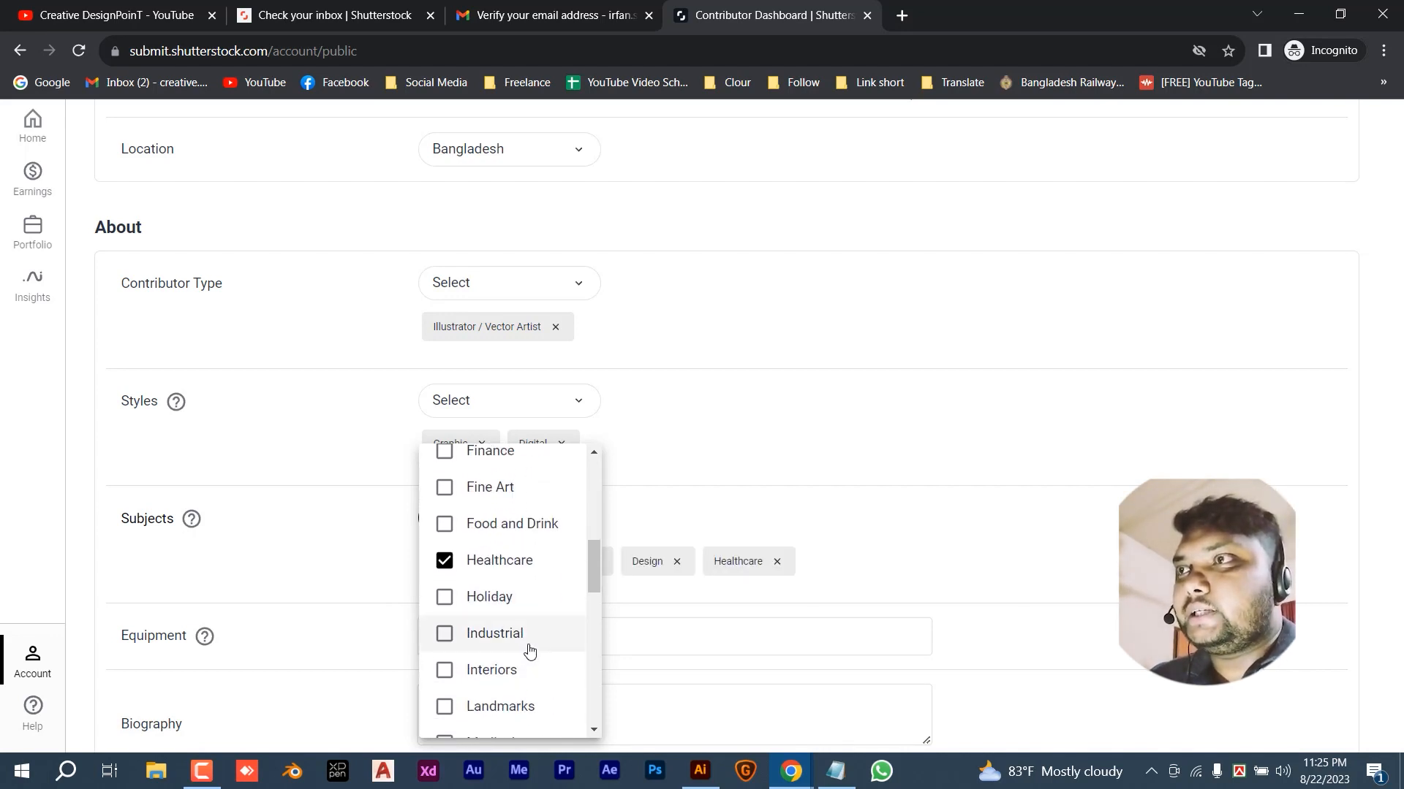
pyautogui.click(520, 596)
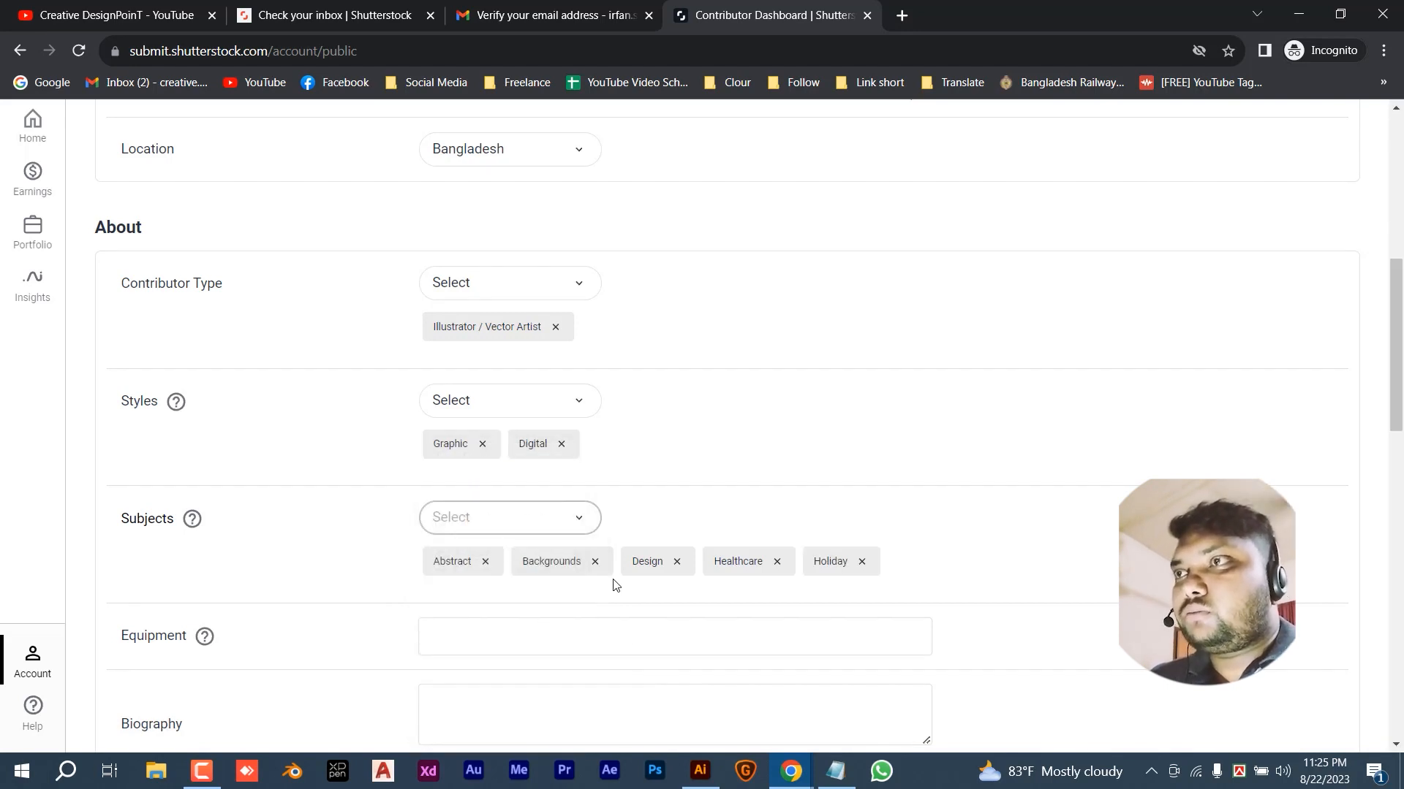
pyautogui.scroll(-1, 612, 585)
# - Add Photoshop and Illustrator as equipment tags
pyautogui.click(528, 548)
pyautogui.write('Photoshoo')
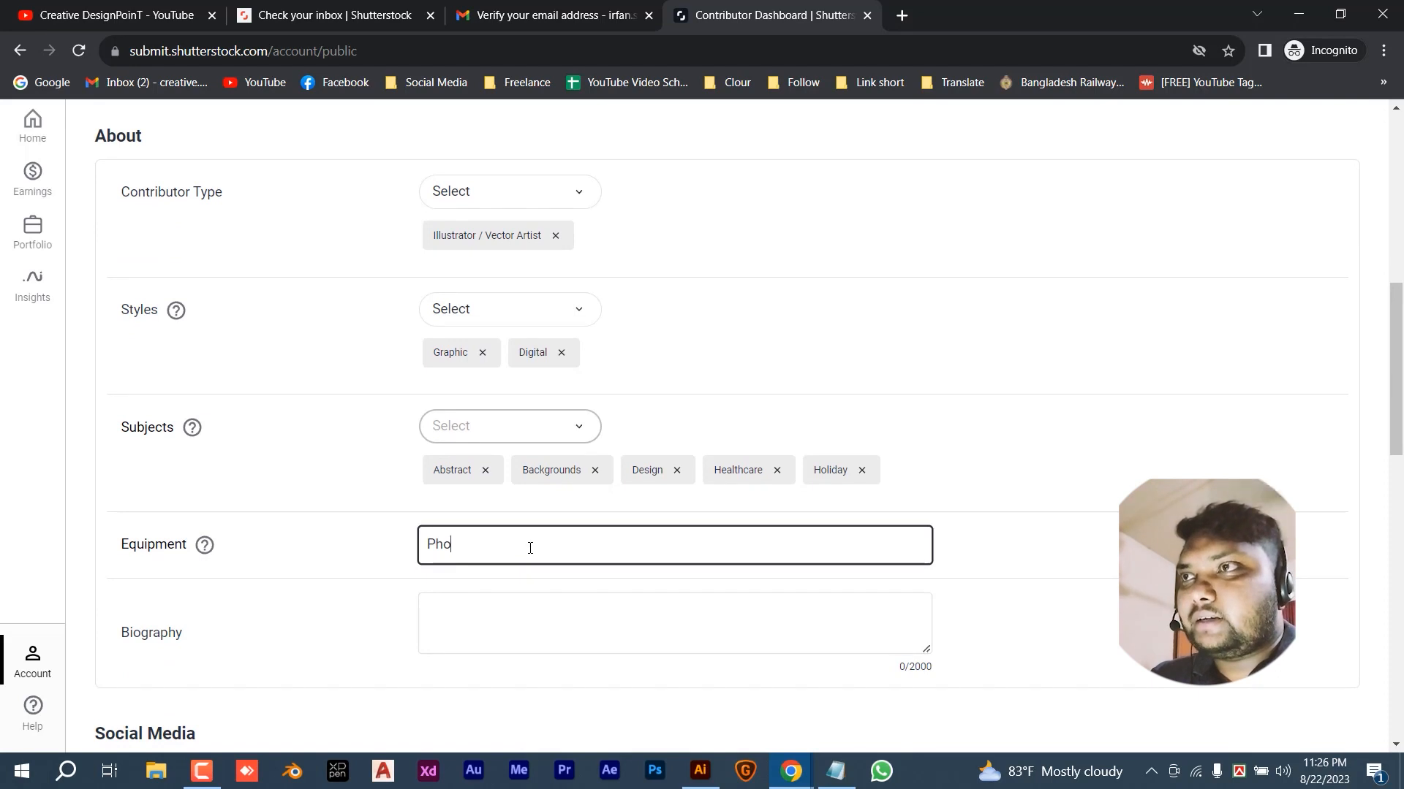
pyautogui.press('Return')
pyautogui.write('Illustrator')
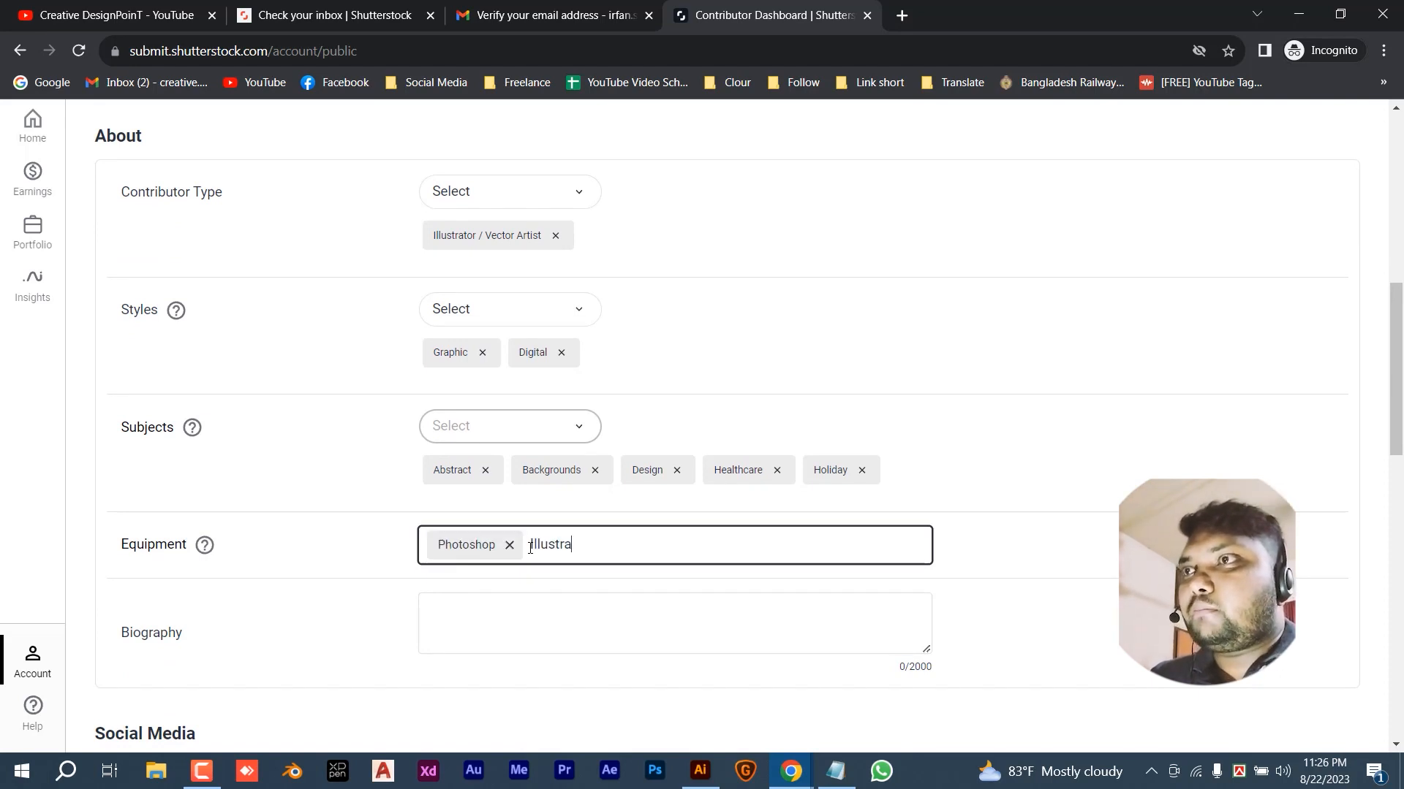
pyautogui.press('Return')
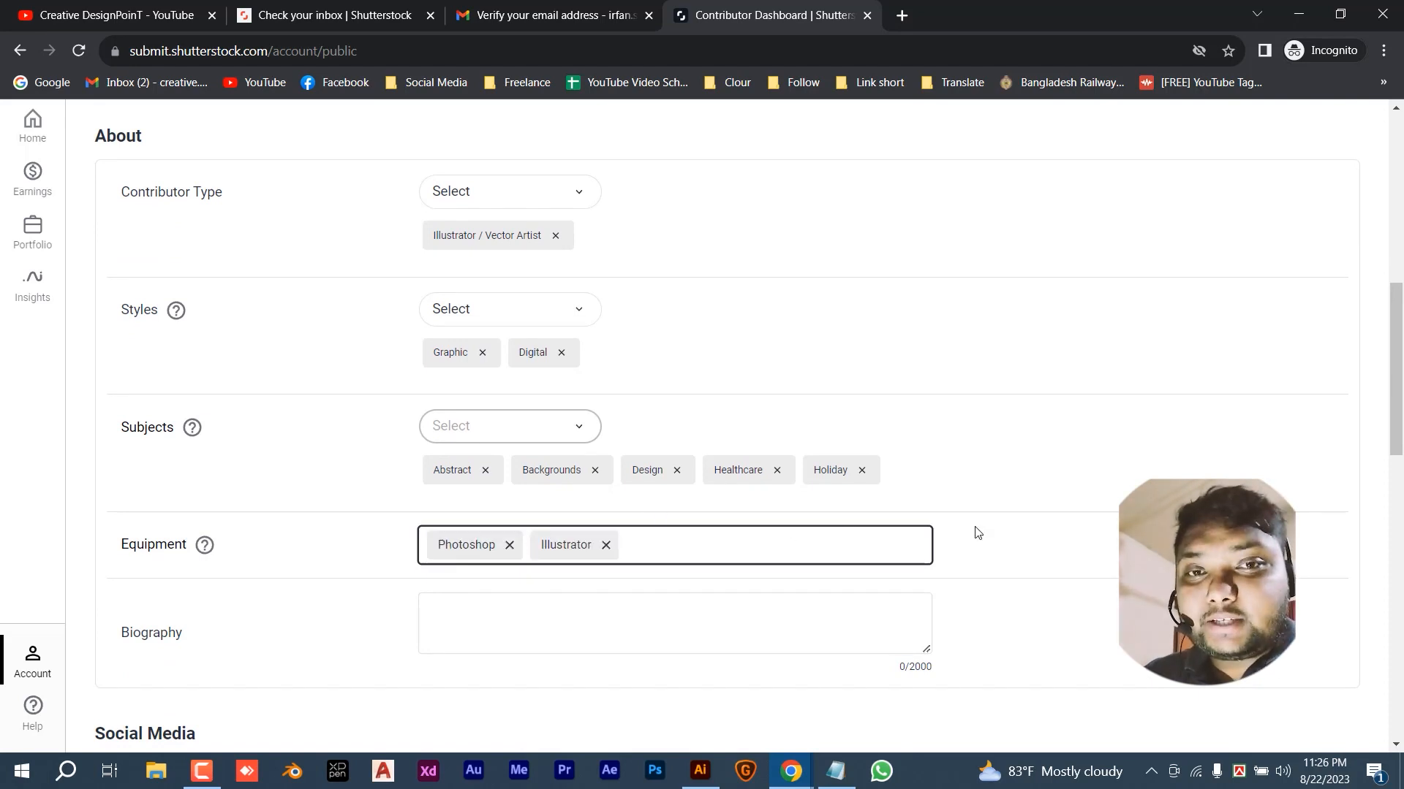
pyautogui.scroll(-1, 536, 620)
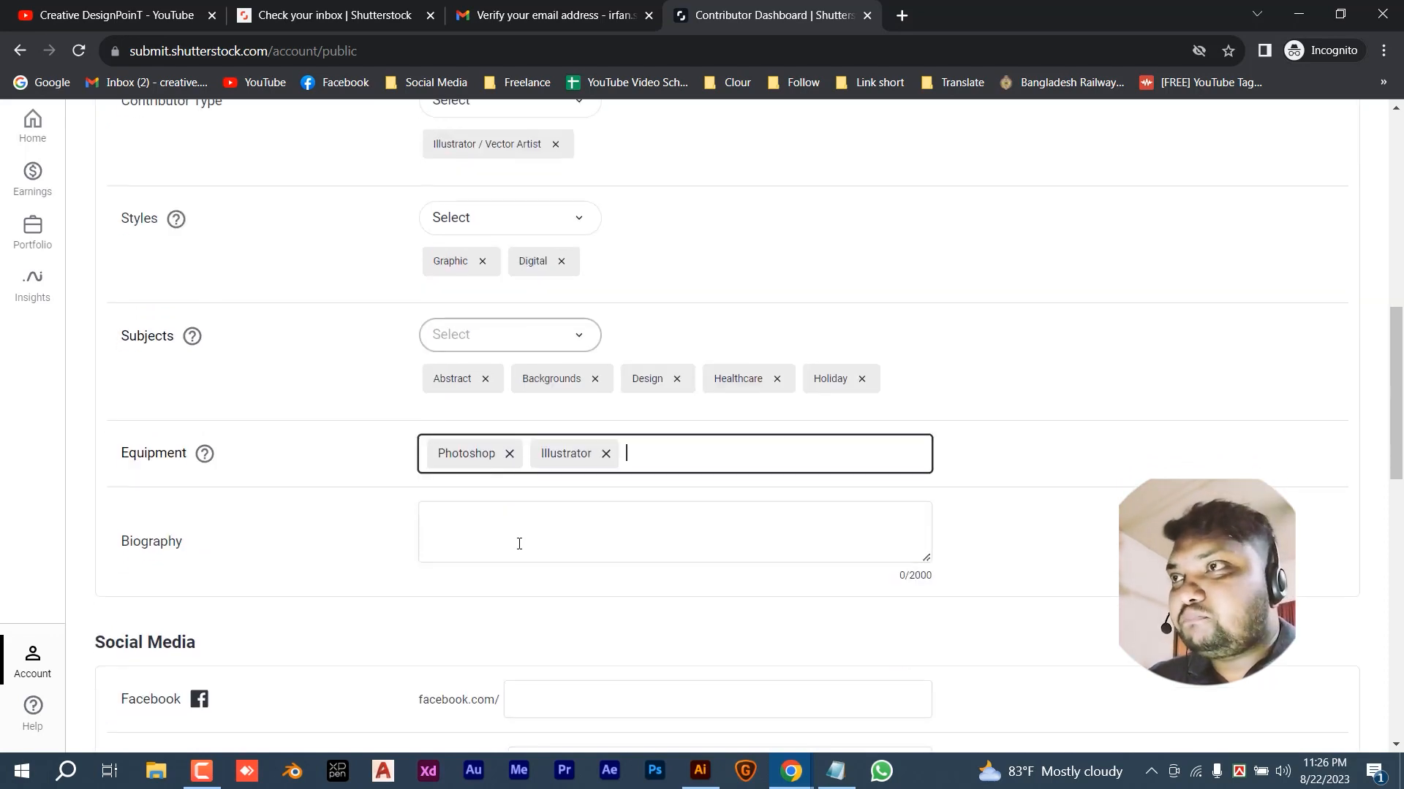
# - Write the biography 'Creative graphics for everyone' and paste the social handle into Instagram, LinkedIn and Twitter
pyautogui.click(762, 506)
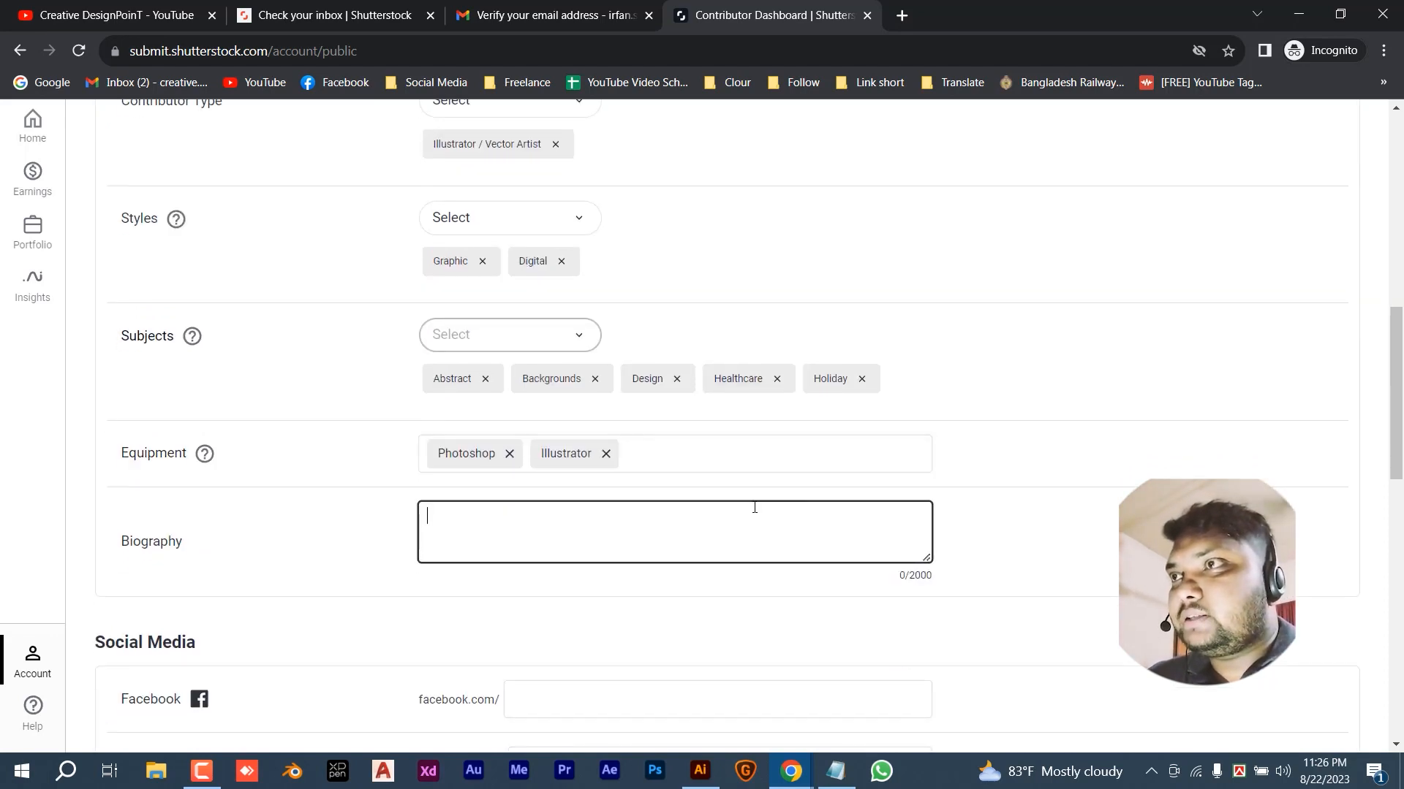
pyautogui.write('Creative ')
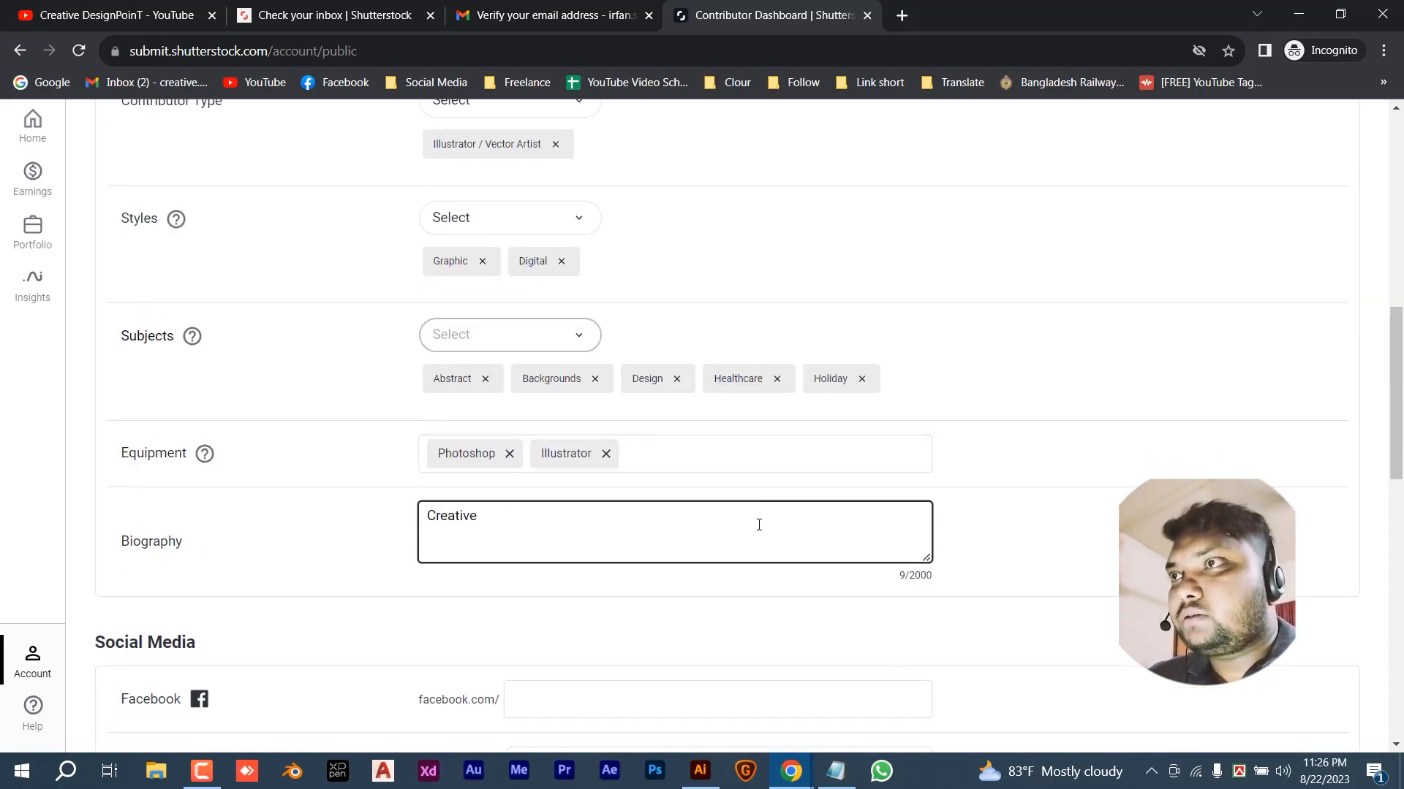
pyautogui.write('graphics for everyone')
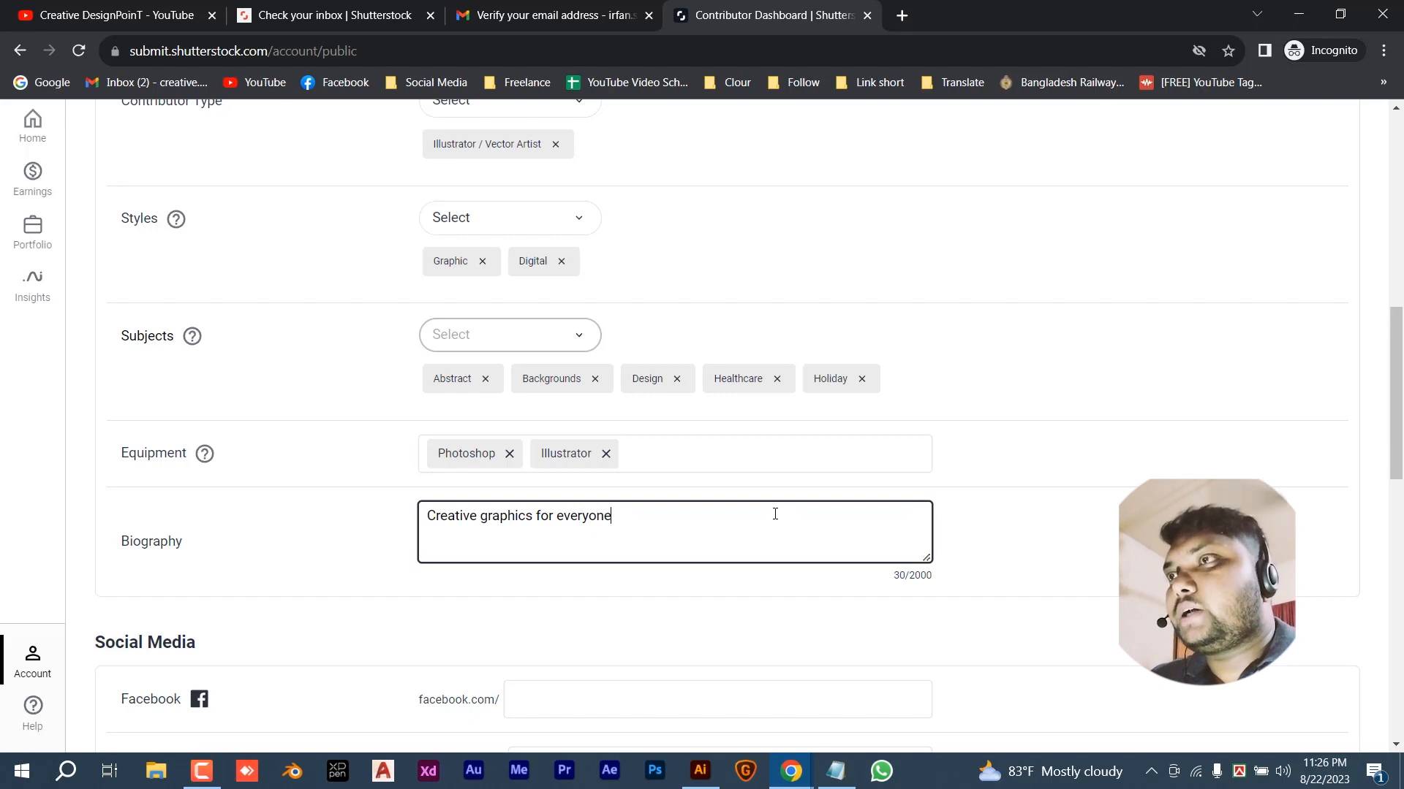
pyautogui.scroll(-2, 1022, 557)
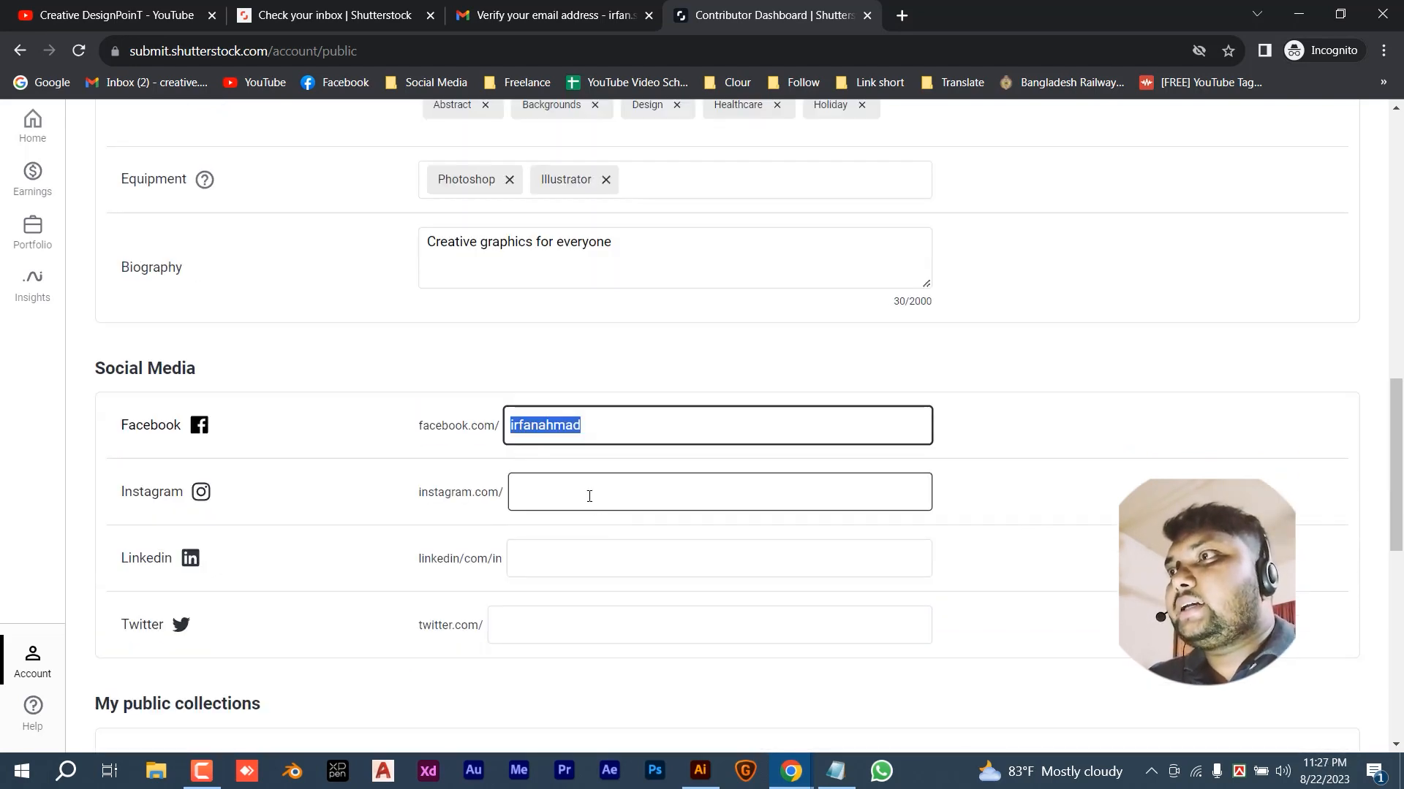
pyautogui.click(589, 495)
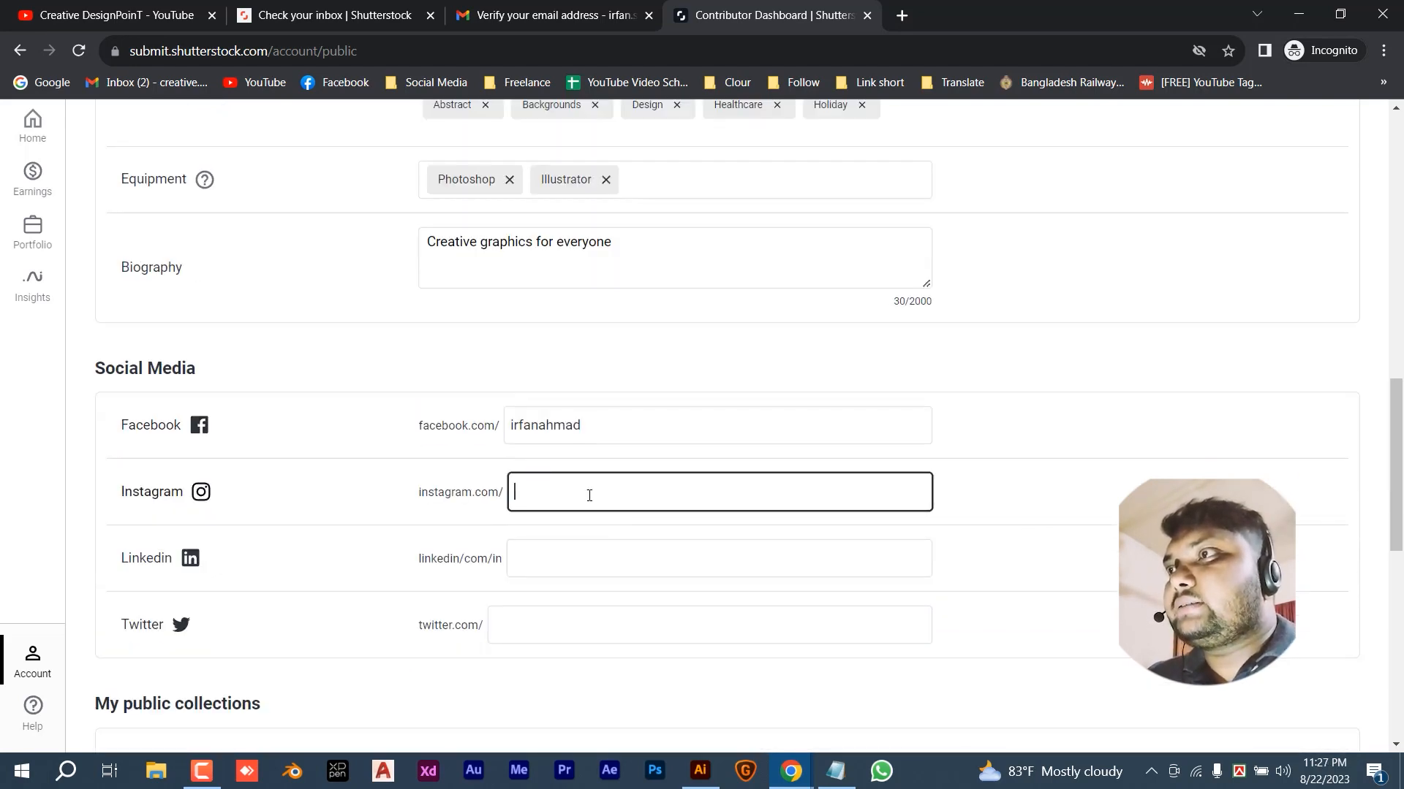
pyautogui.click(576, 547)
pyautogui.click(558, 630)
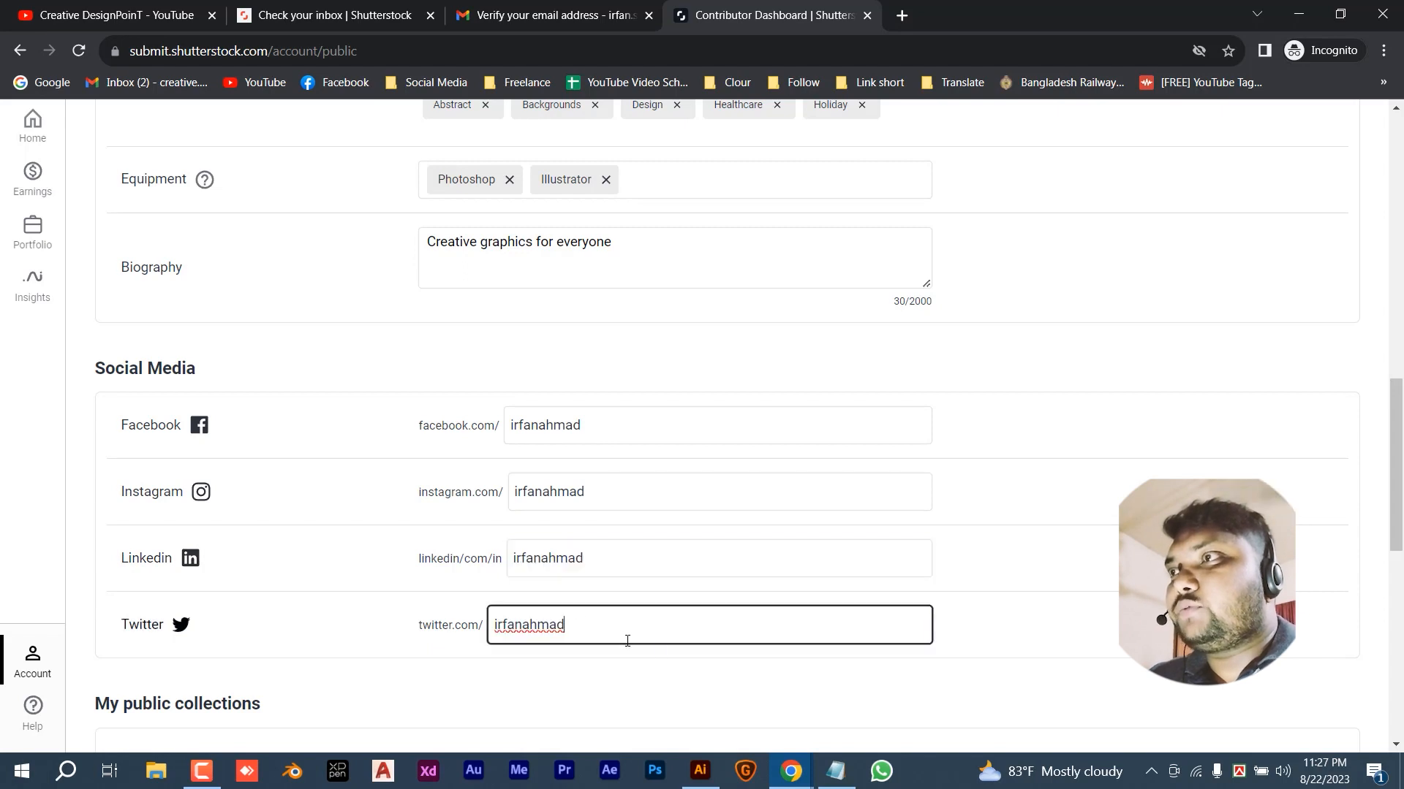
pyautogui.click(1019, 576)
pyautogui.scroll(-1, 918, 583)
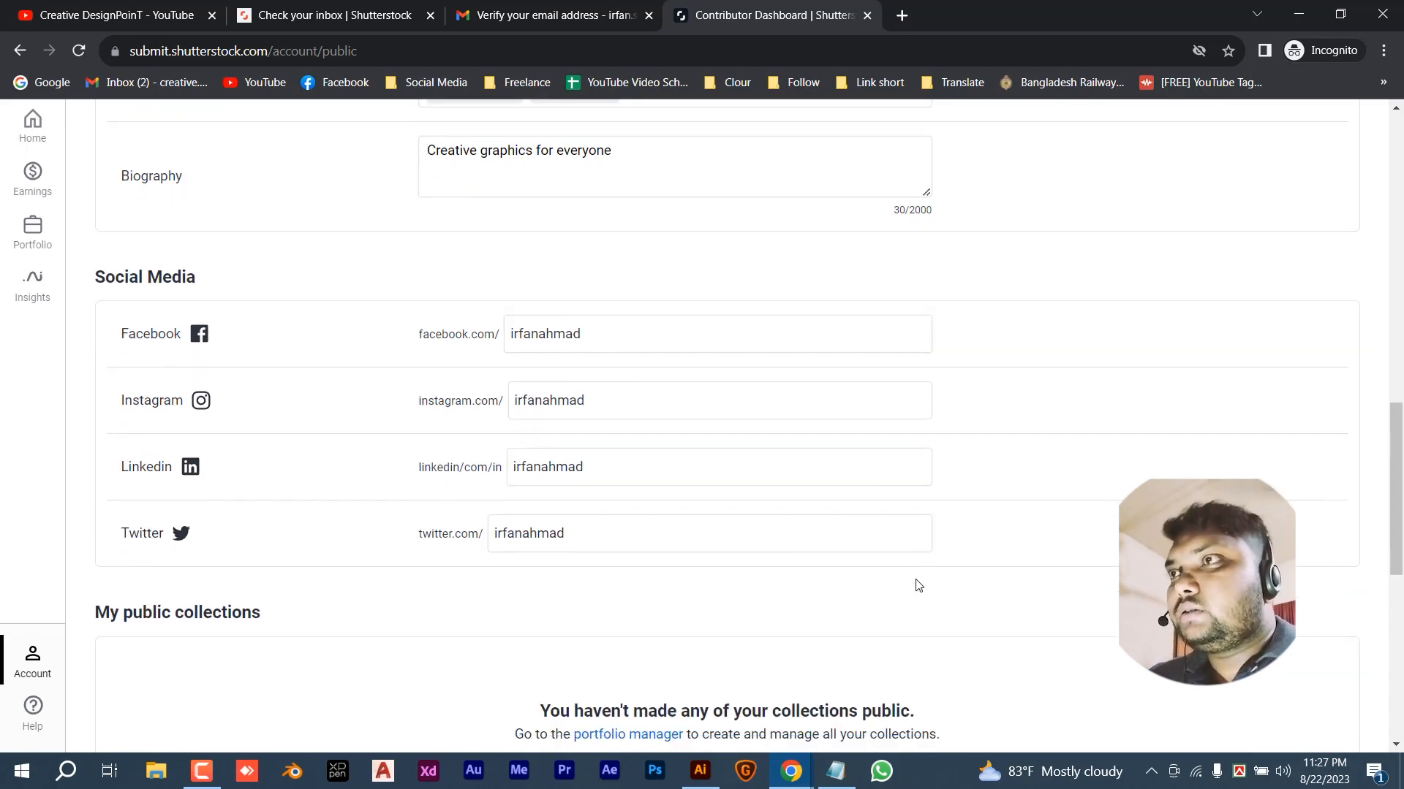
# - Scroll through the completed public profile to review every field
pyautogui.click(580, 525)
pyautogui.click(821, 608)
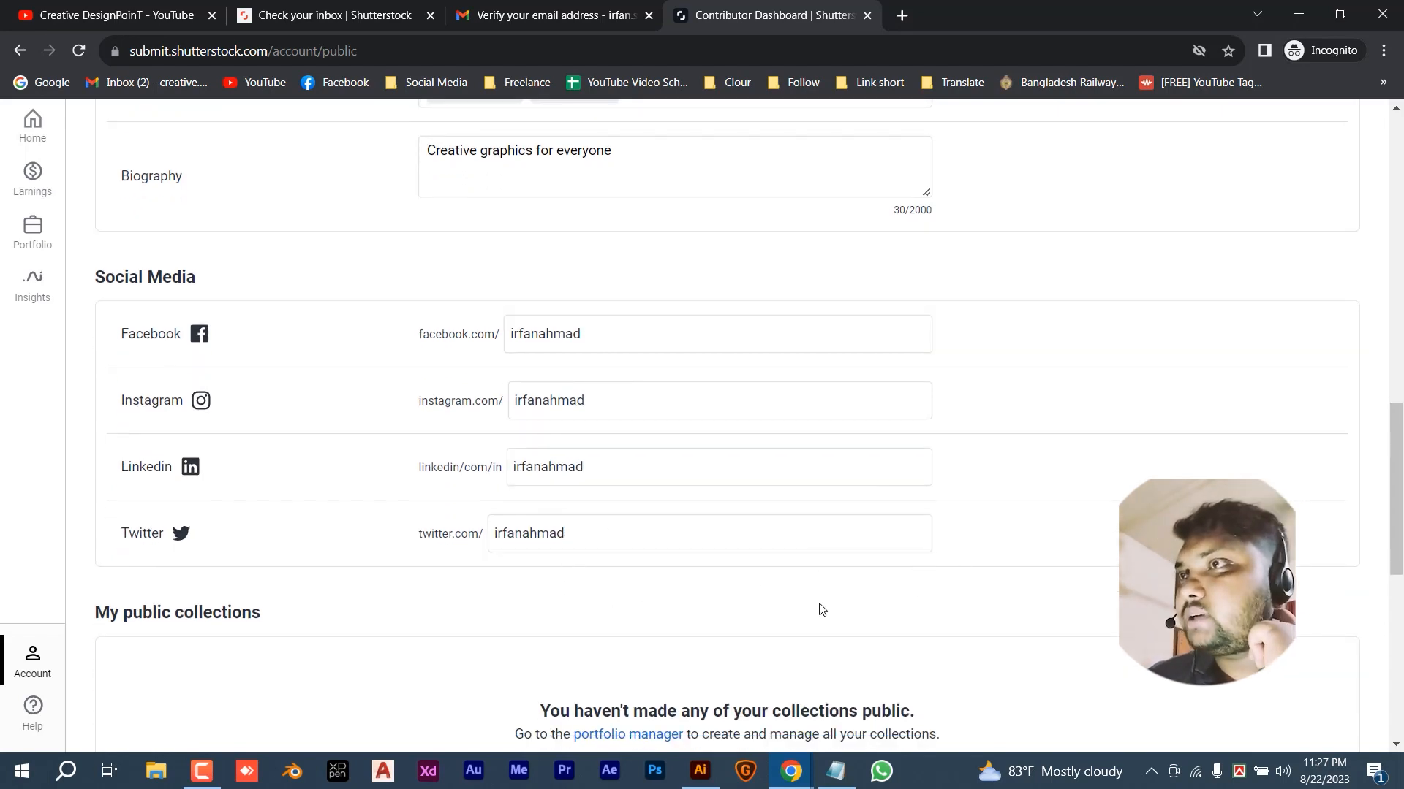
pyautogui.scroll(-1, 841, 609)
pyautogui.scroll(-3, 845, 588)
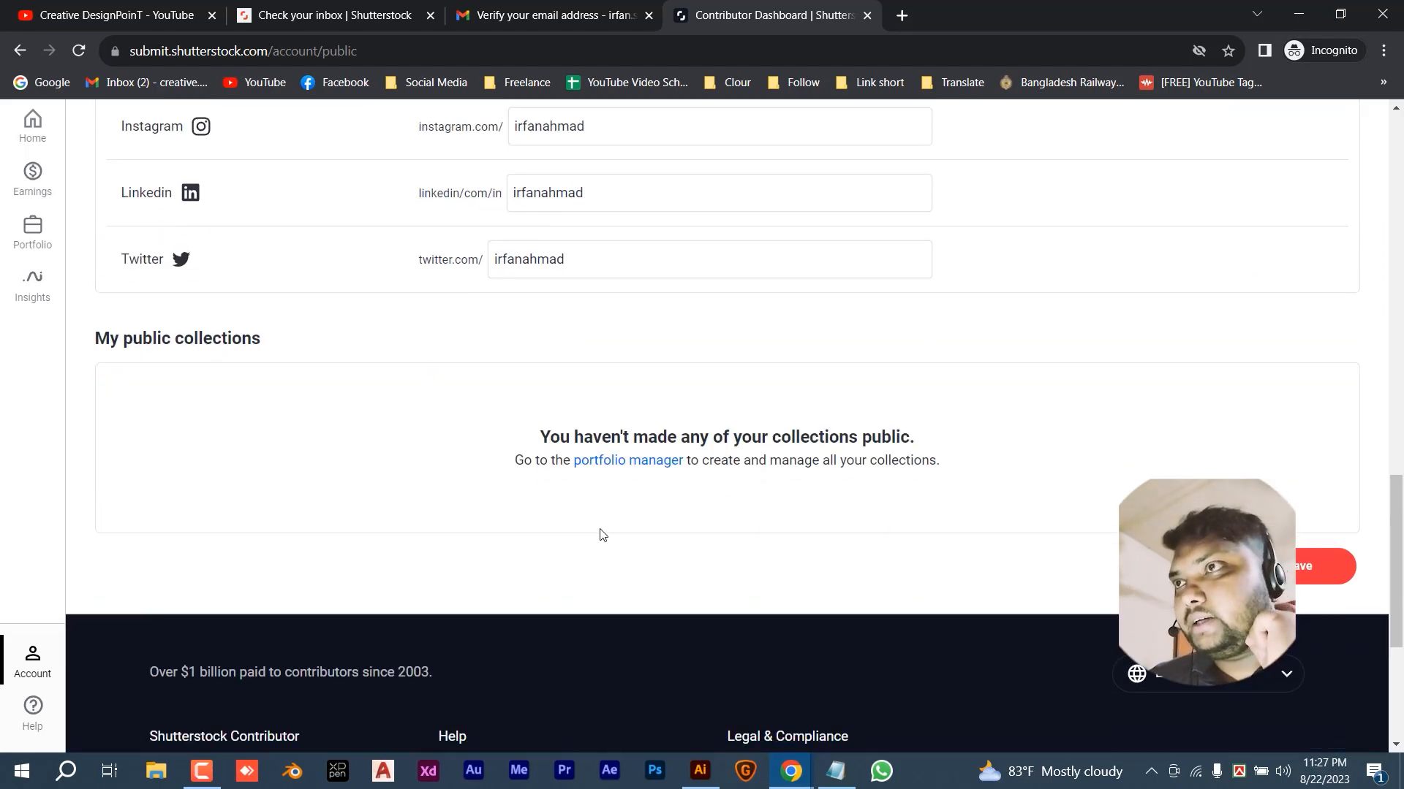
pyautogui.scroll(2, 901, 556)
pyautogui.scroll(5, 904, 557)
pyautogui.scroll(-6, 909, 557)
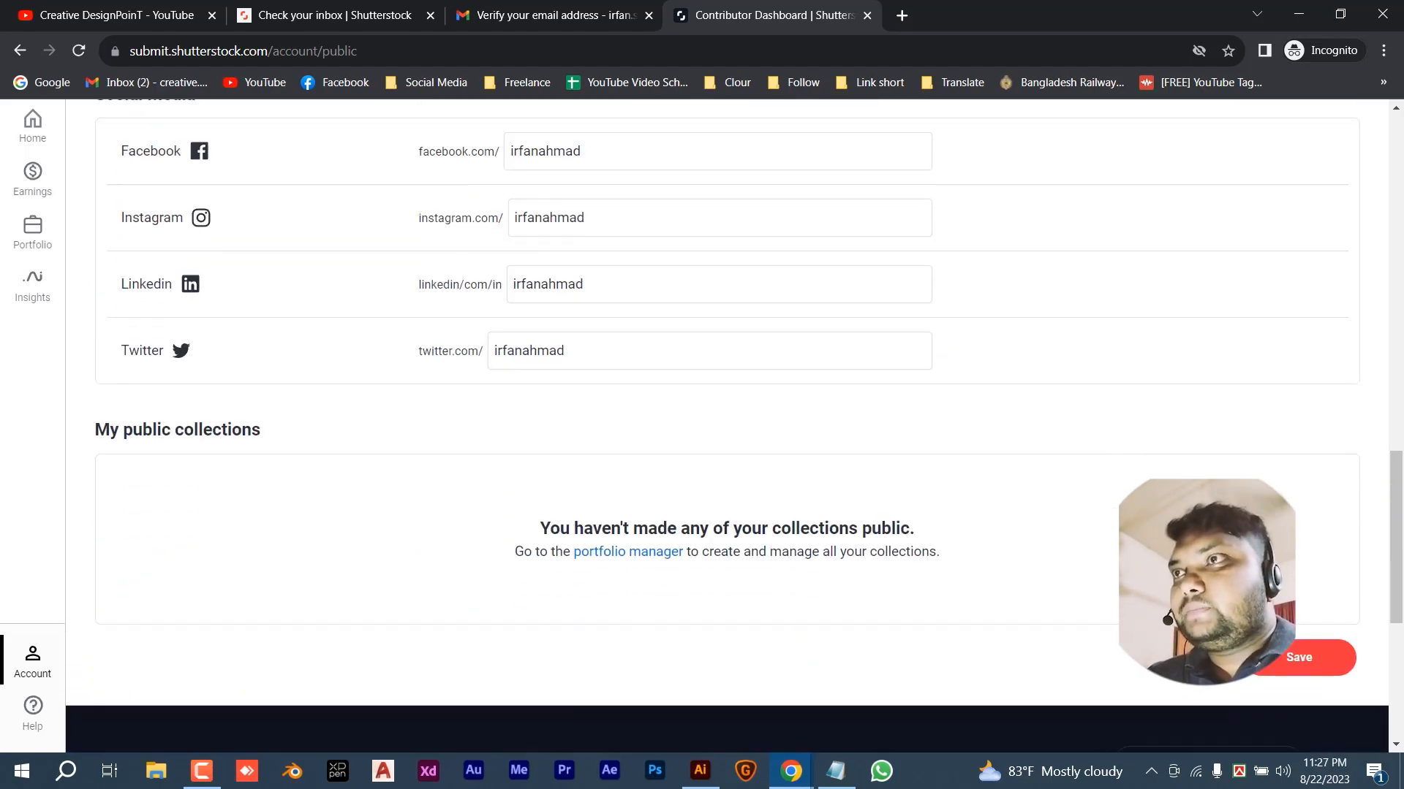
pyautogui.scroll(12, 1071, 543)
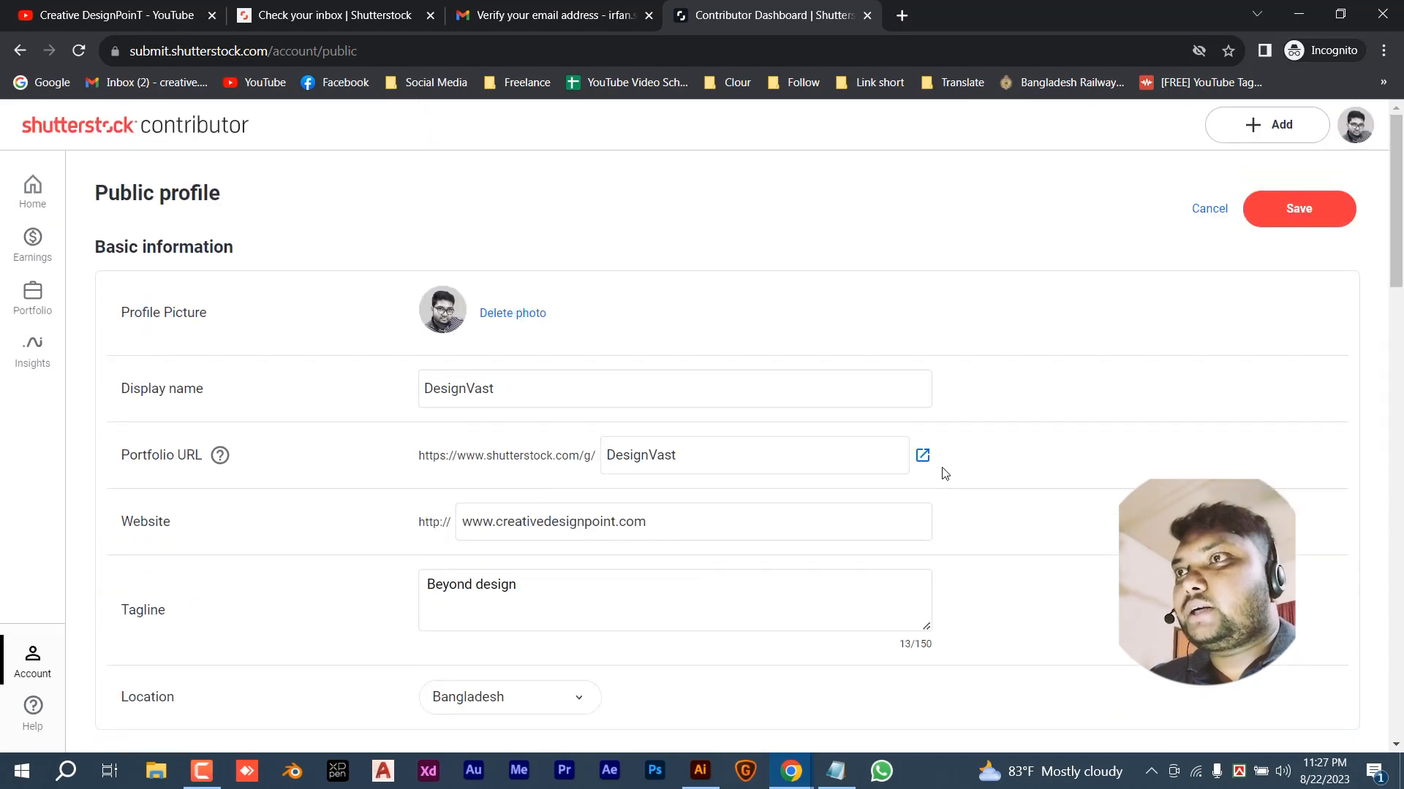
pyautogui.scroll(-10, 696, 521)
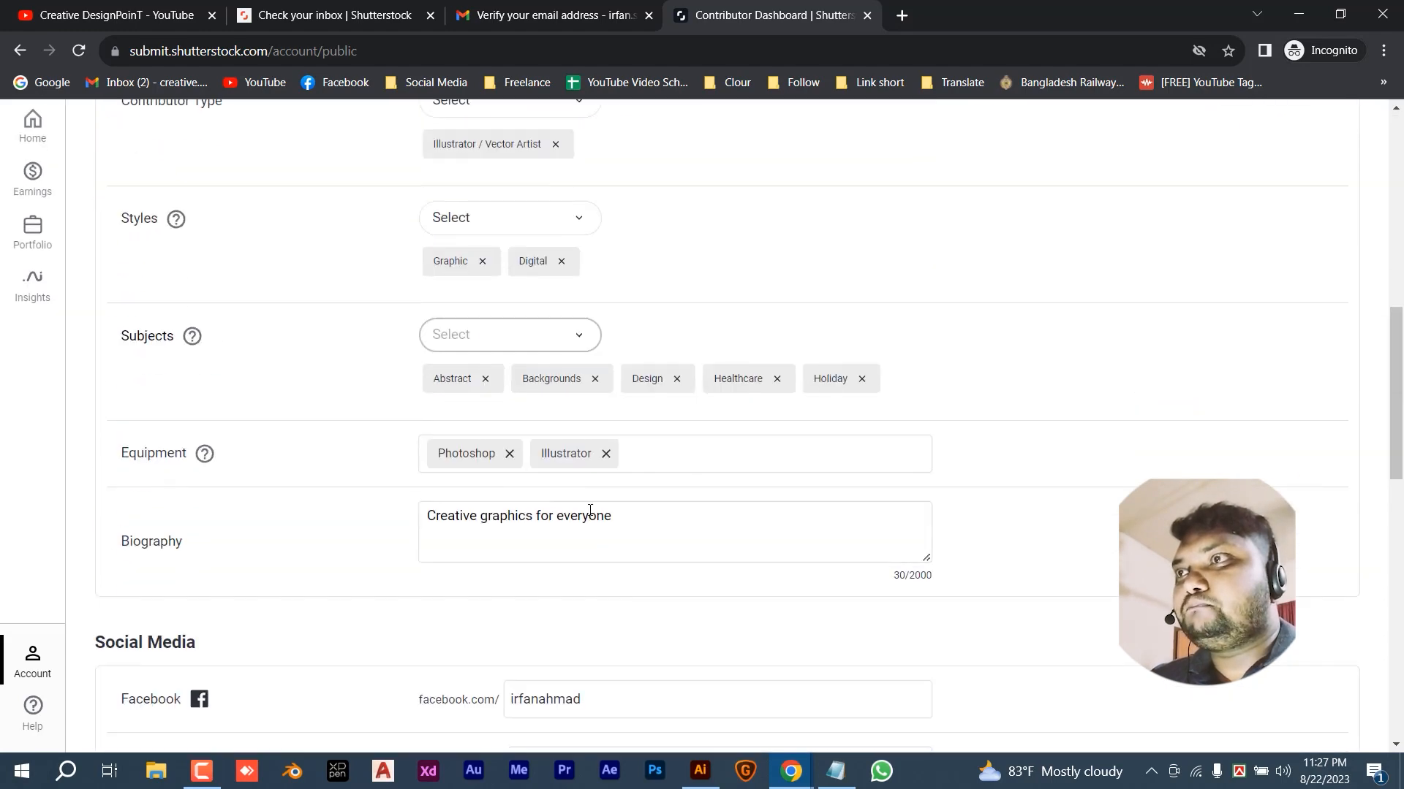
pyautogui.scroll(-8, 624, 492)
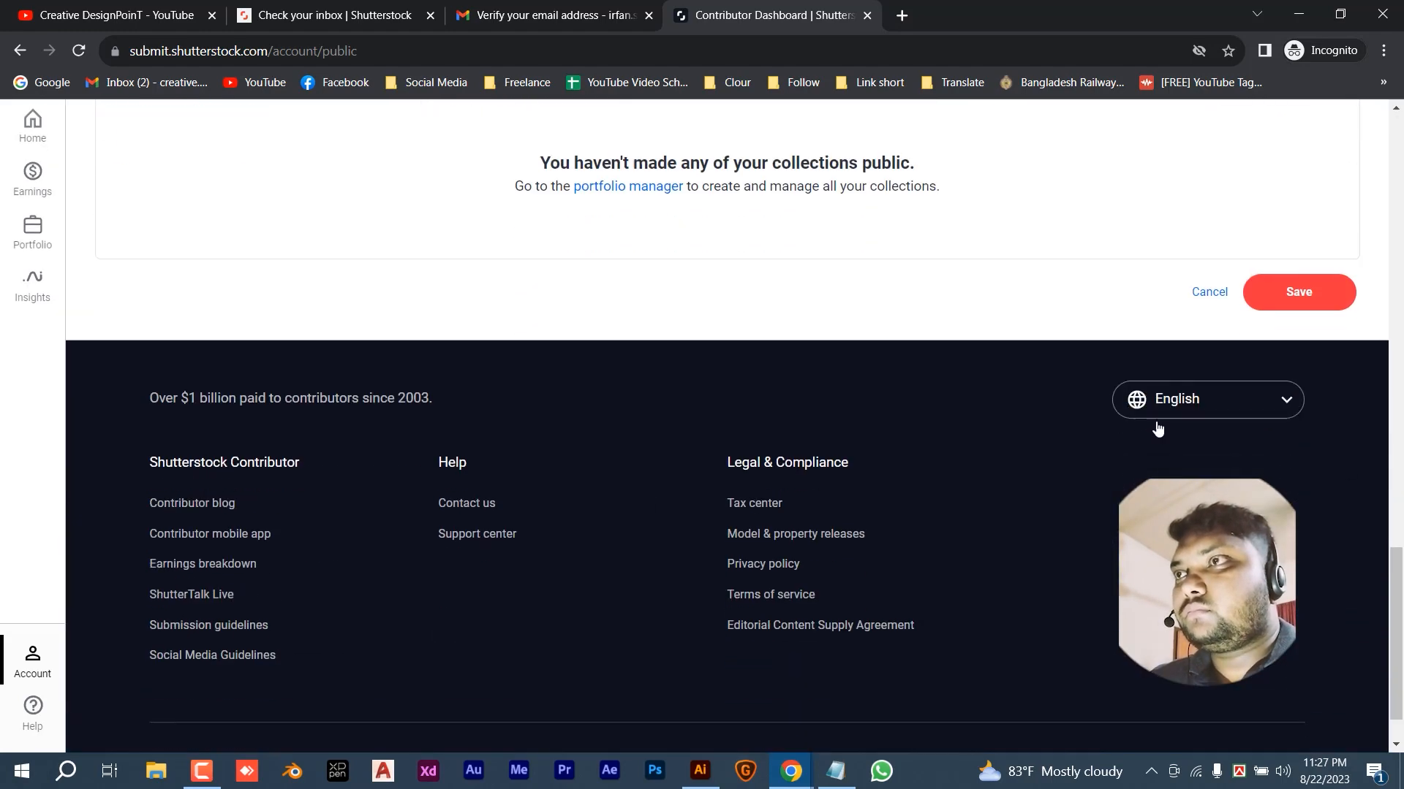
pyautogui.scroll(4, 1156, 429)
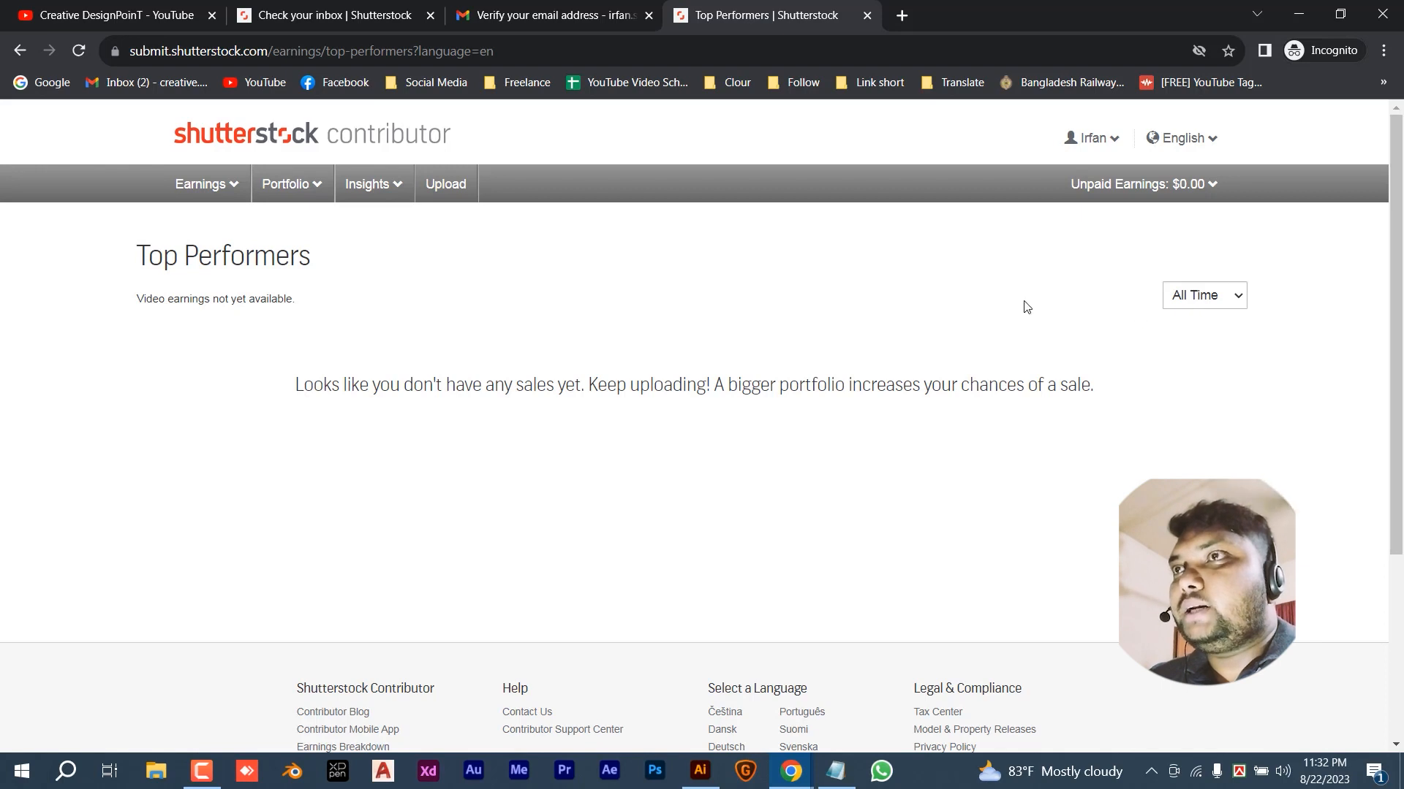
# - Open the Upload Your Content page, dismiss the upload tips, and switch to the Illustrator flyer
pyautogui.moveTo(1187, 207)
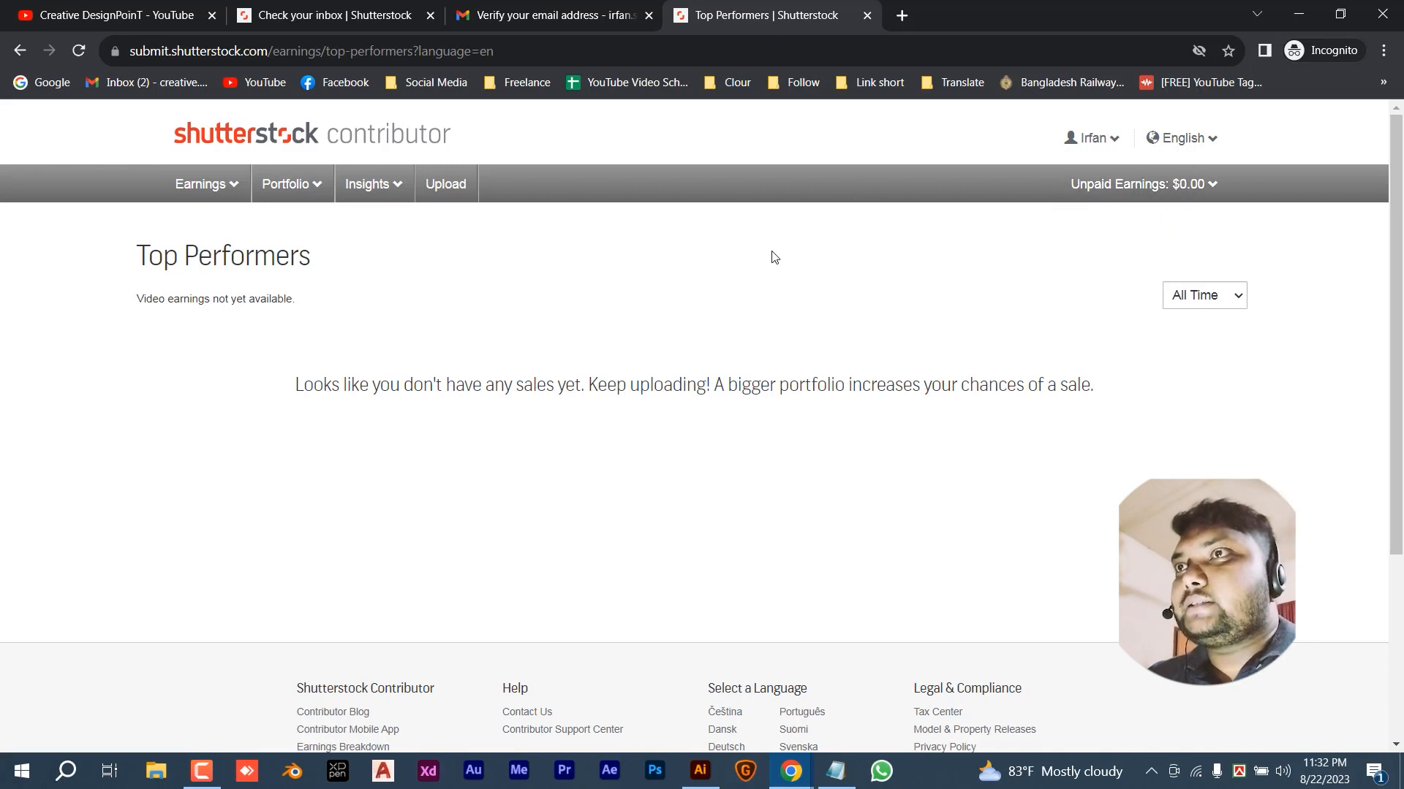
pyautogui.click(446, 183)
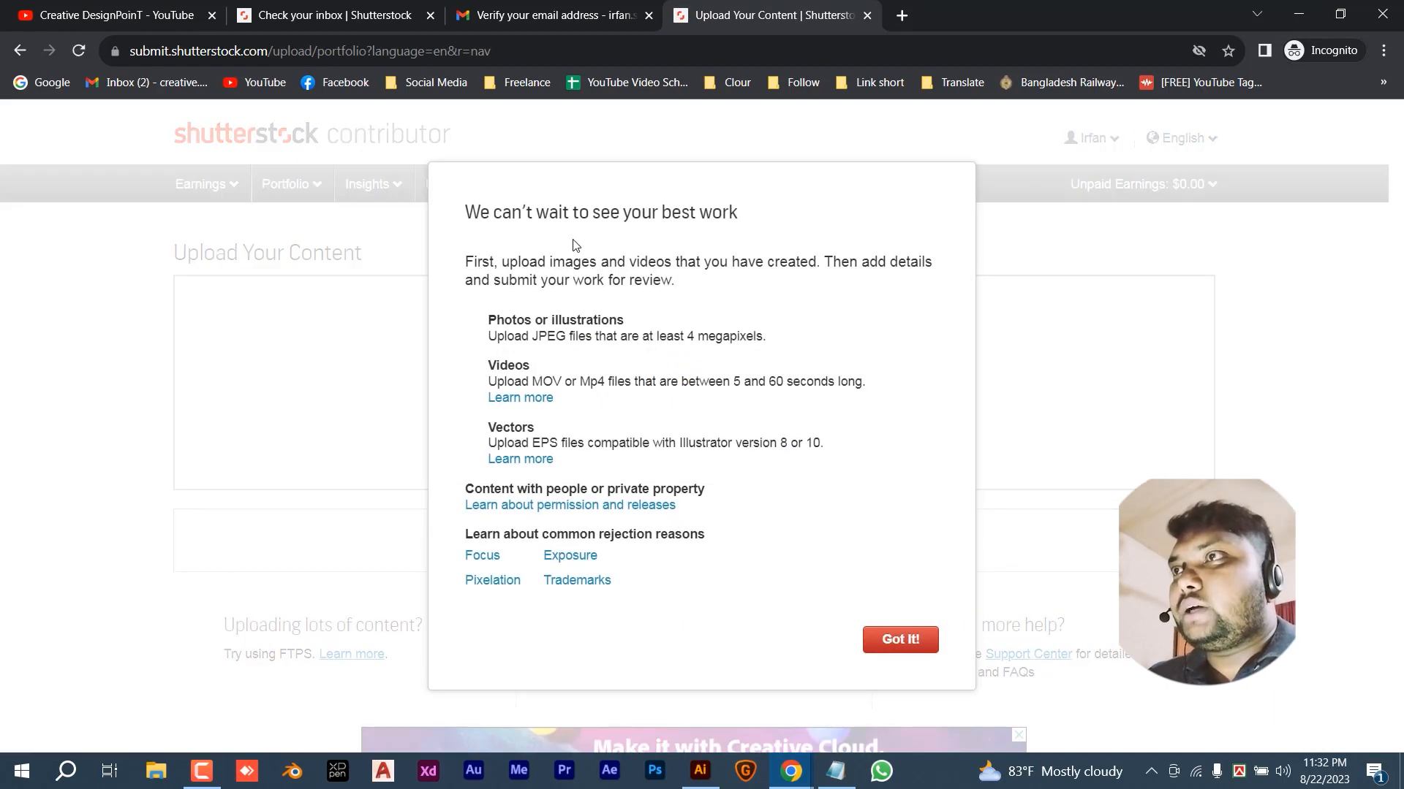
pyautogui.click(888, 640)
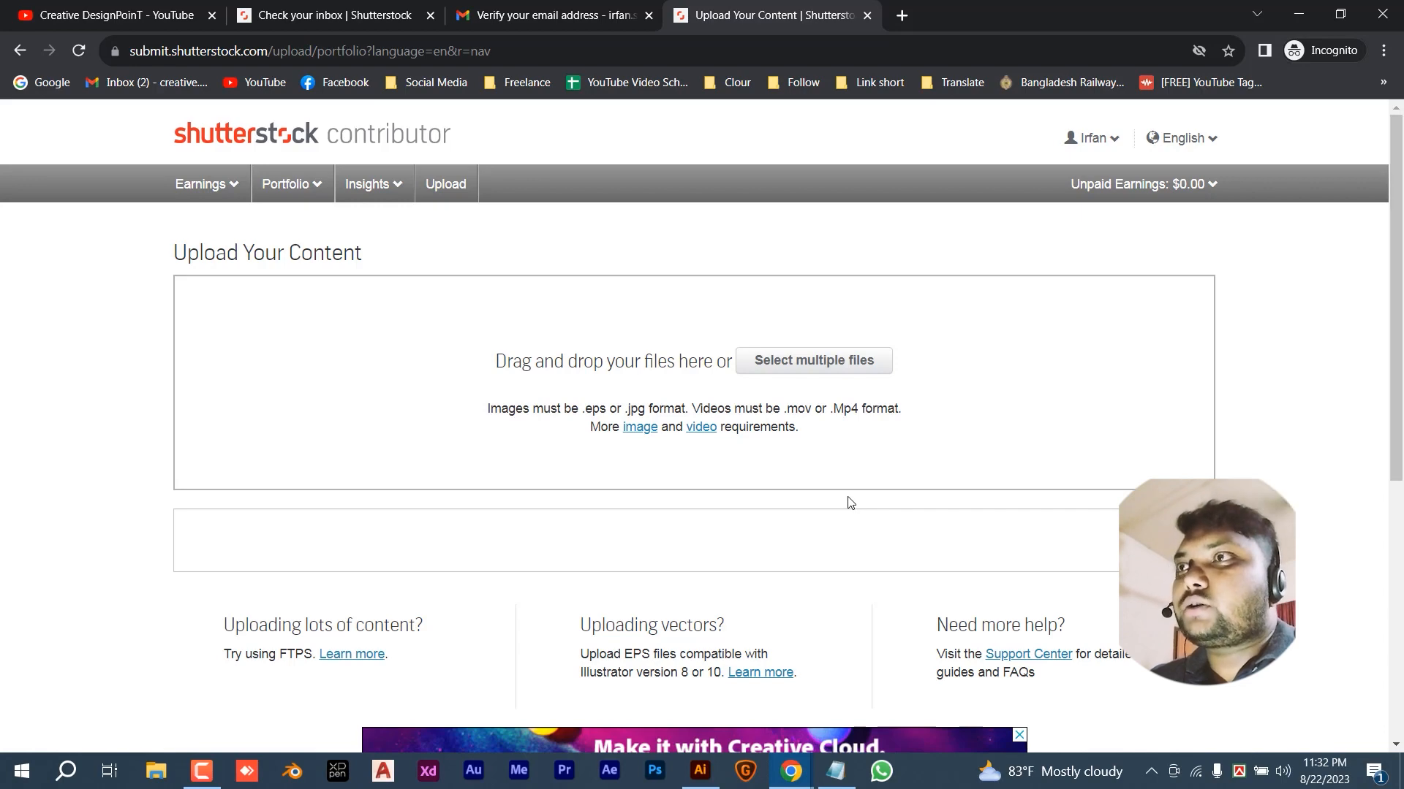
pyautogui.click(697, 776)
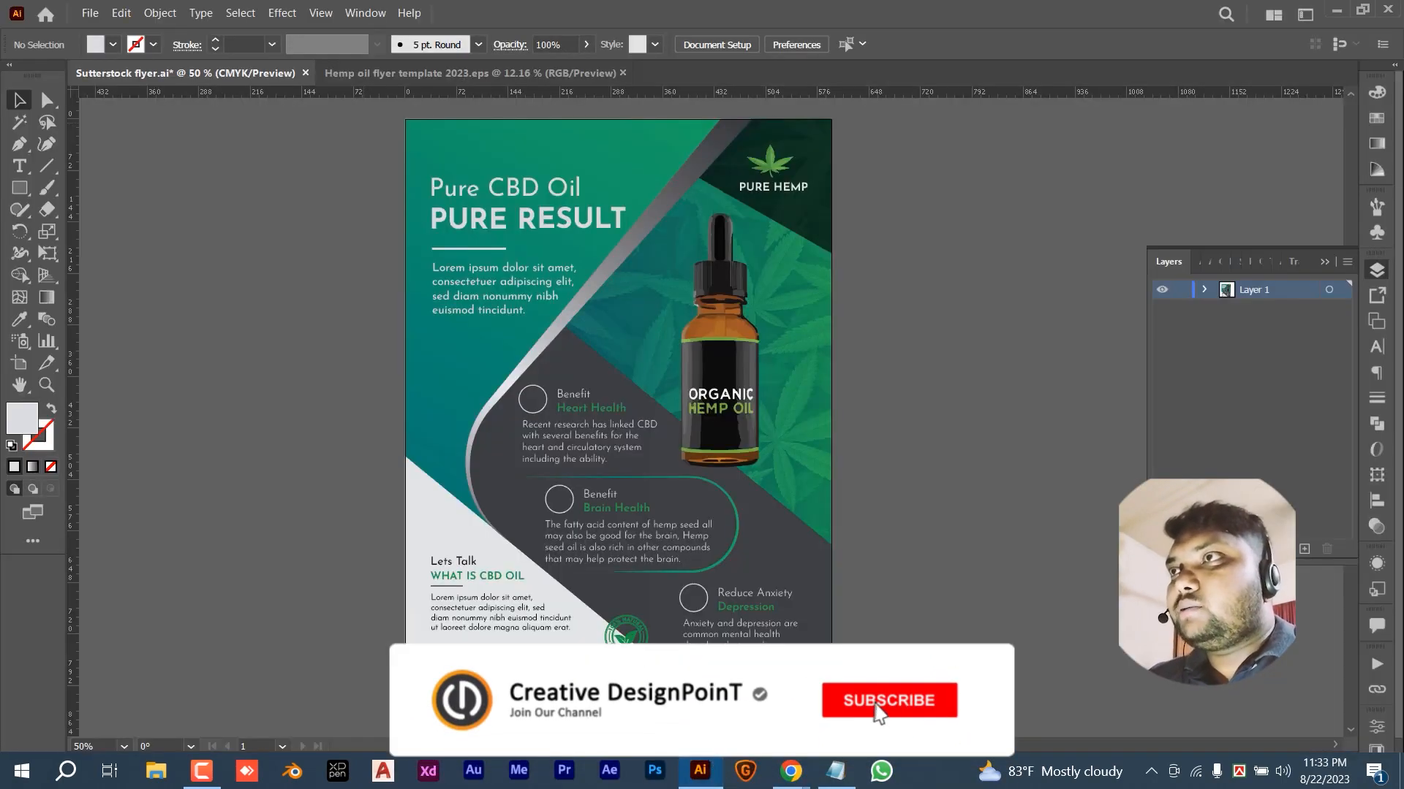
# - Switch to the Hemp oil flyer template 2023.eps document and confirm its 3000 × 3000 px artboard
pyautogui.click(521, 316)
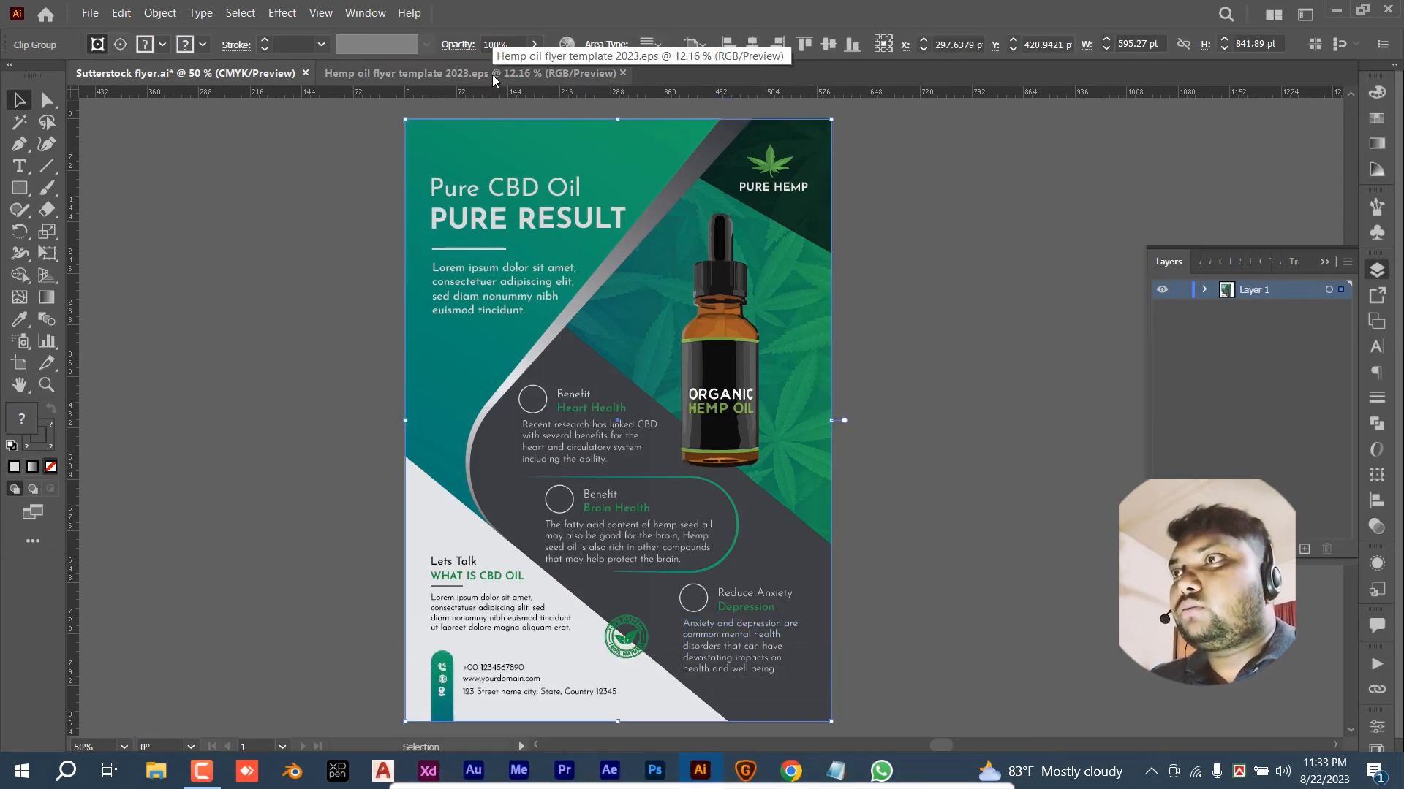
pyautogui.click(493, 79)
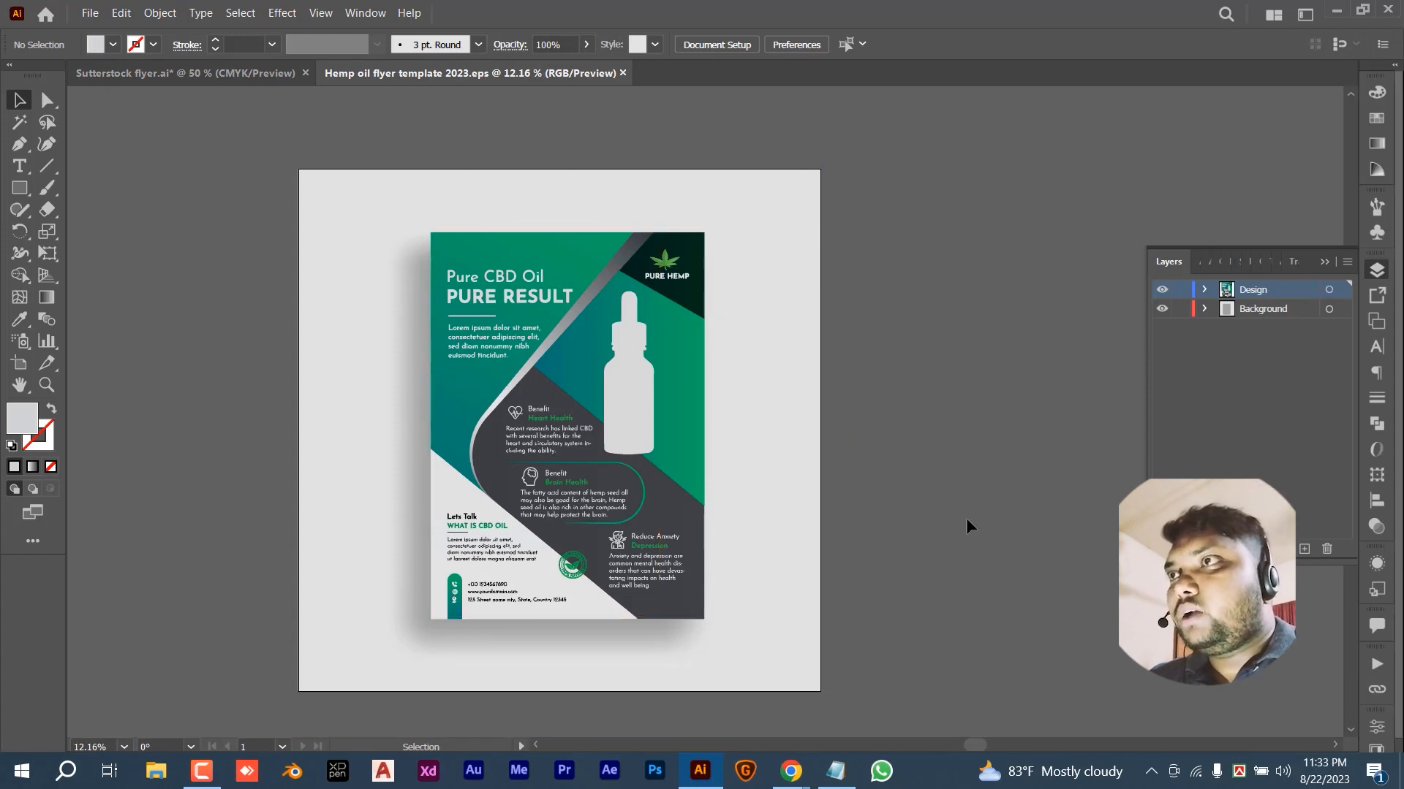
pyautogui.click(20, 365)
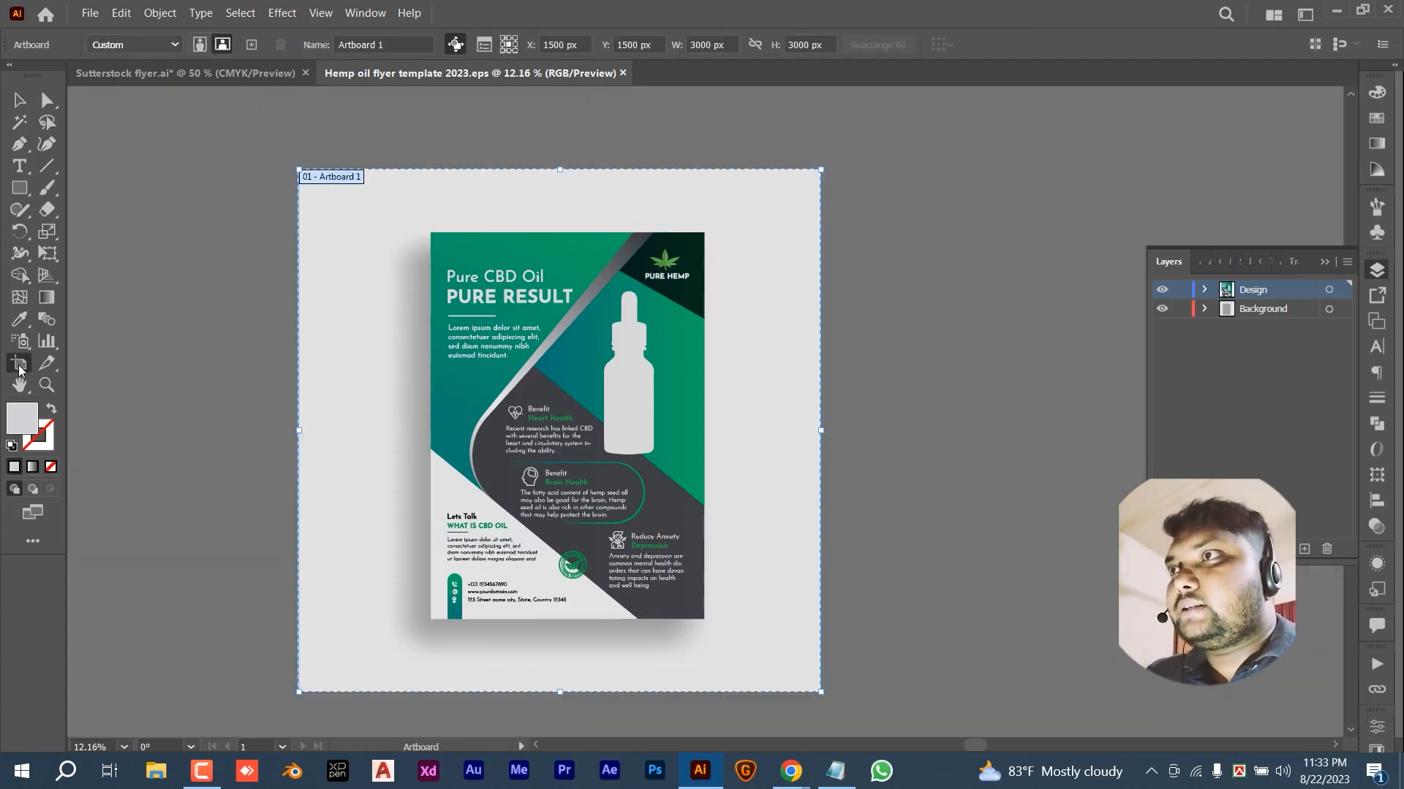
pyautogui.click(729, 42)
pyautogui.click(813, 44)
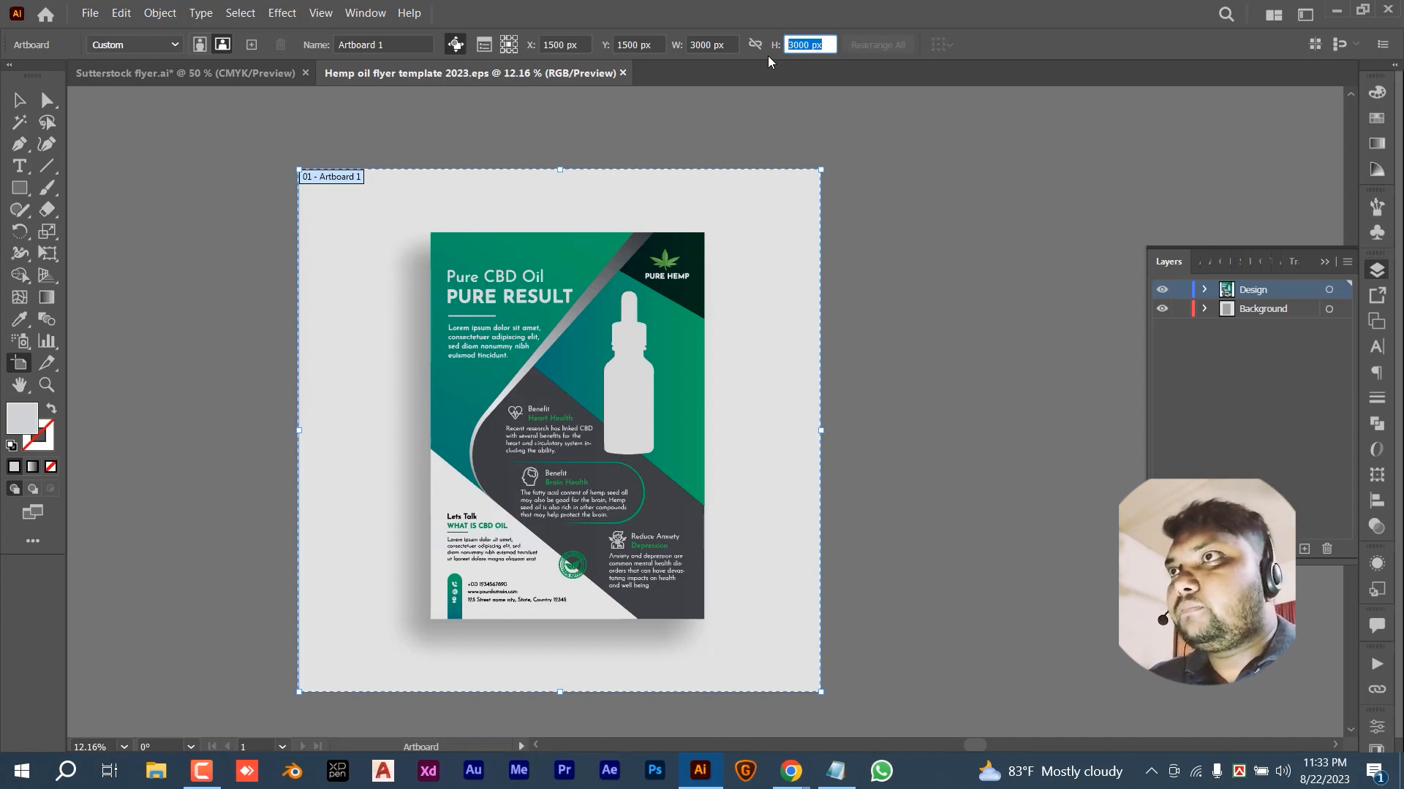
pyautogui.press('Escape')
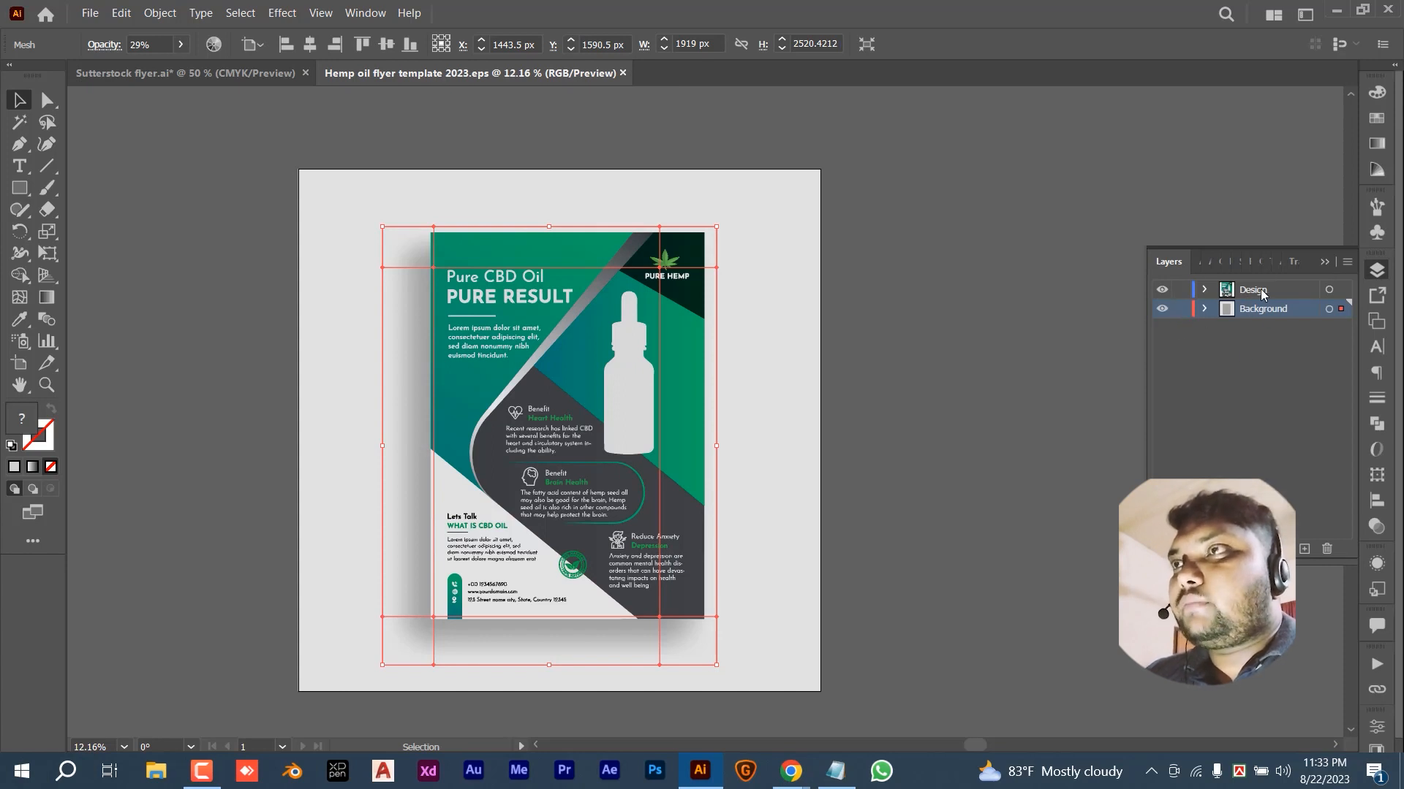
# - Hide the Background layer, select the whole flyer design, then show Background again
pyautogui.click(1162, 310)
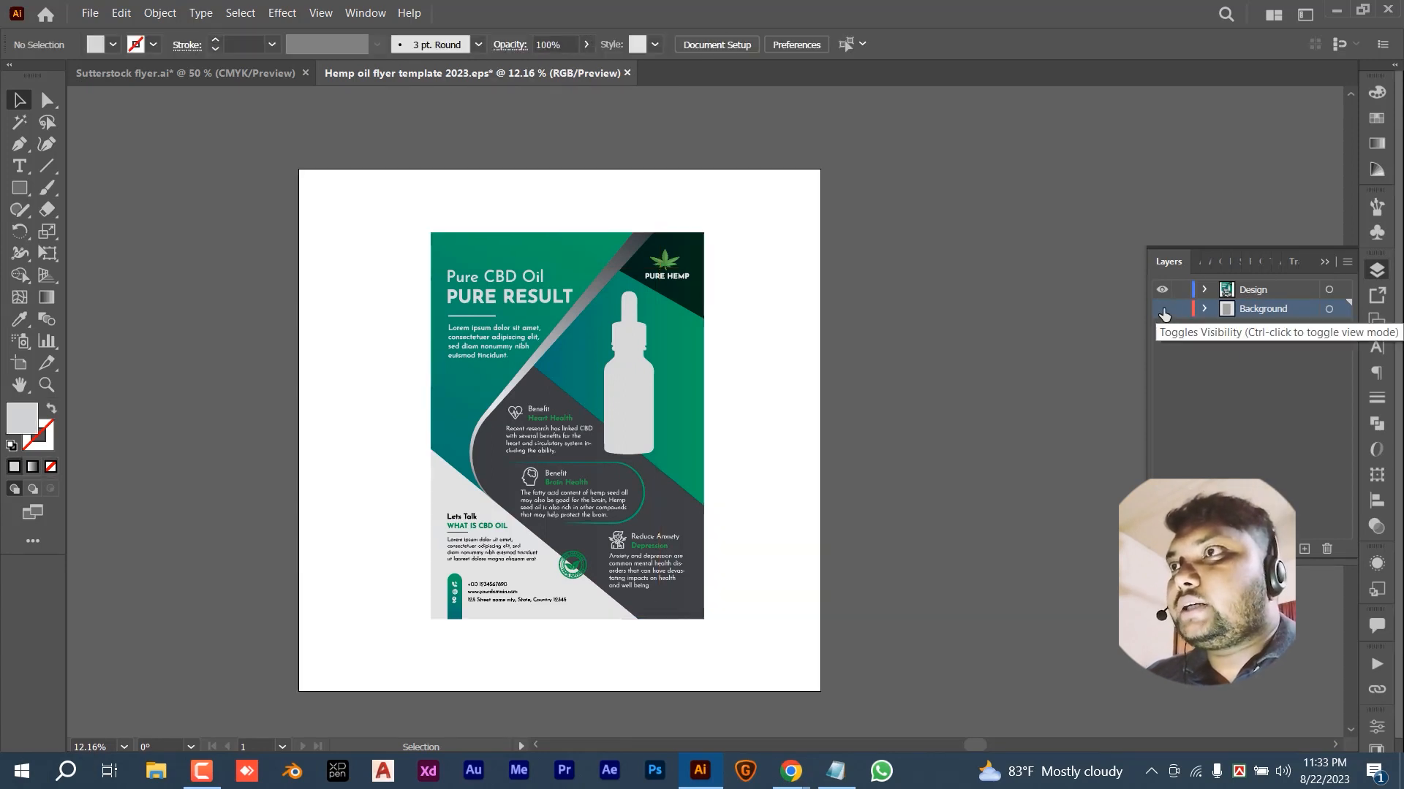
pyautogui.moveTo(373, 222); pyautogui.dragTo(820, 678)
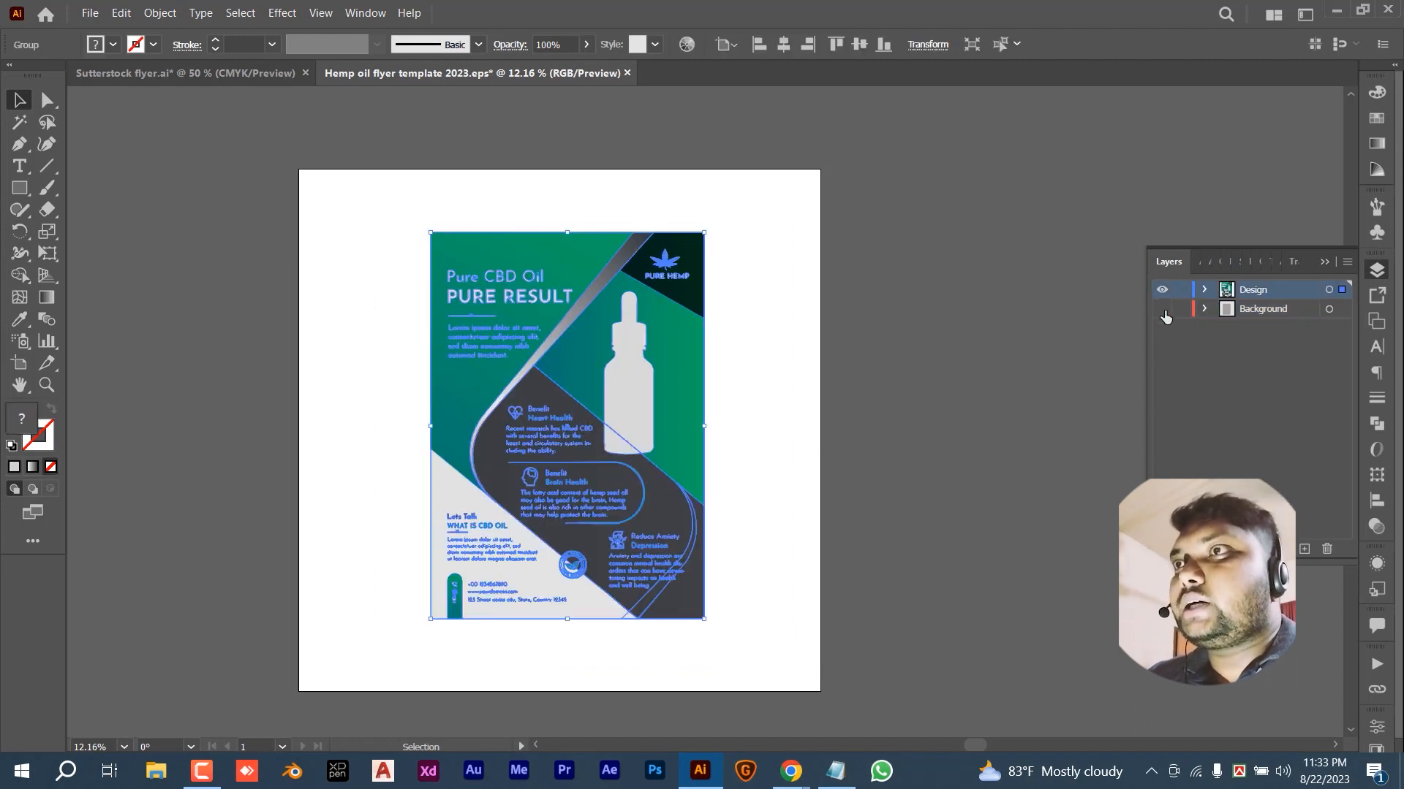
pyautogui.click(1163, 310)
# - Leave the Design layer hidden and select the grey shadow mesh, returning from outline to preview
pyautogui.click(1160, 291)
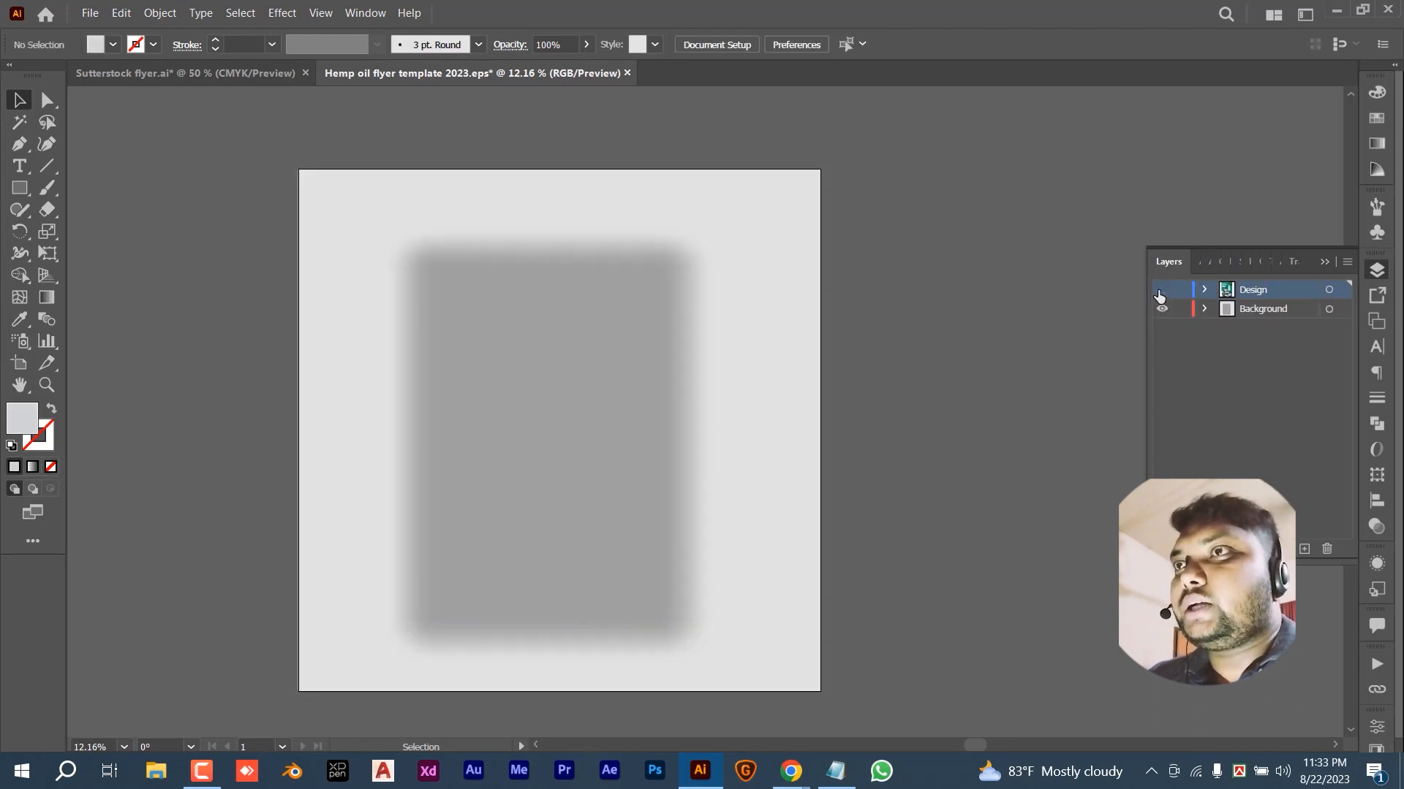
pyautogui.click(1160, 291)
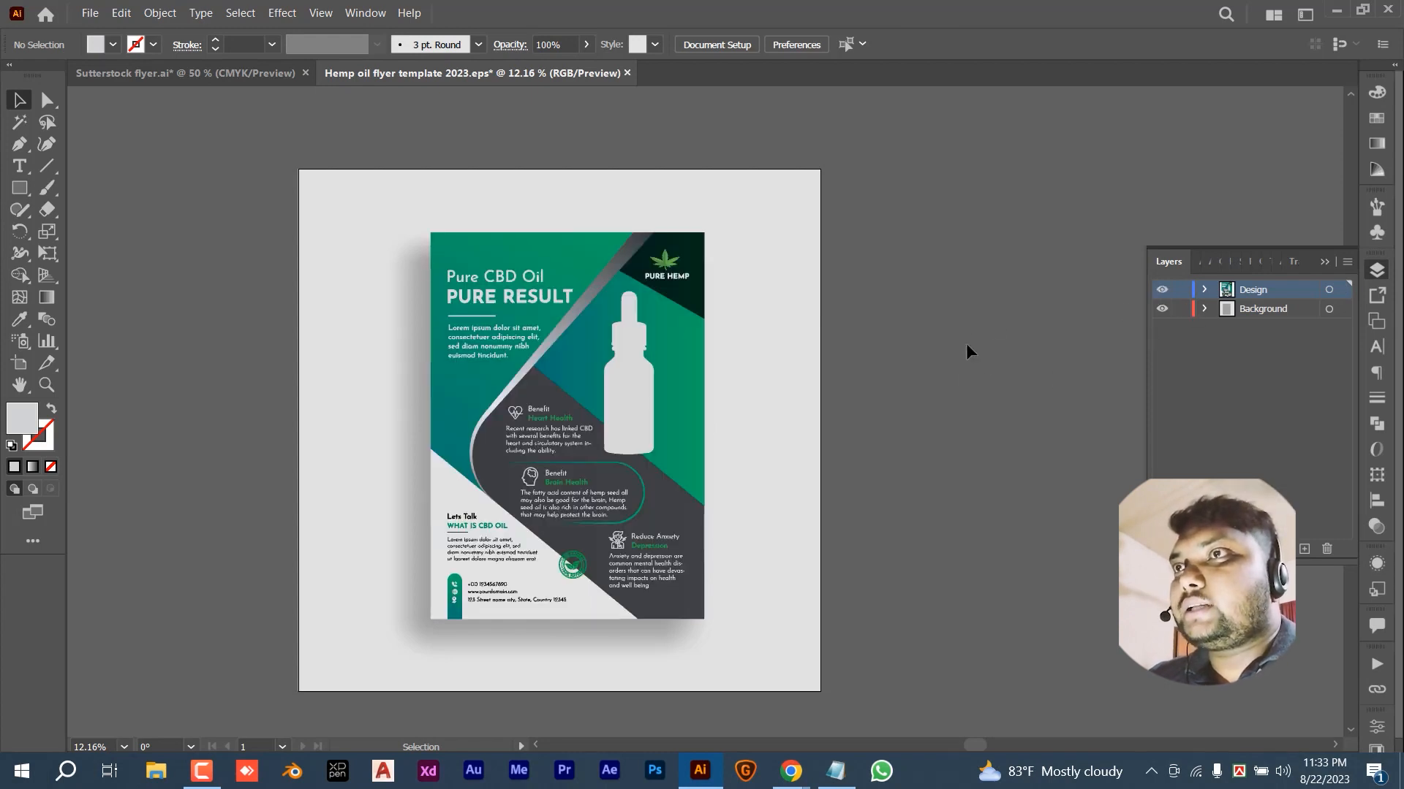
pyautogui.click(1164, 292)
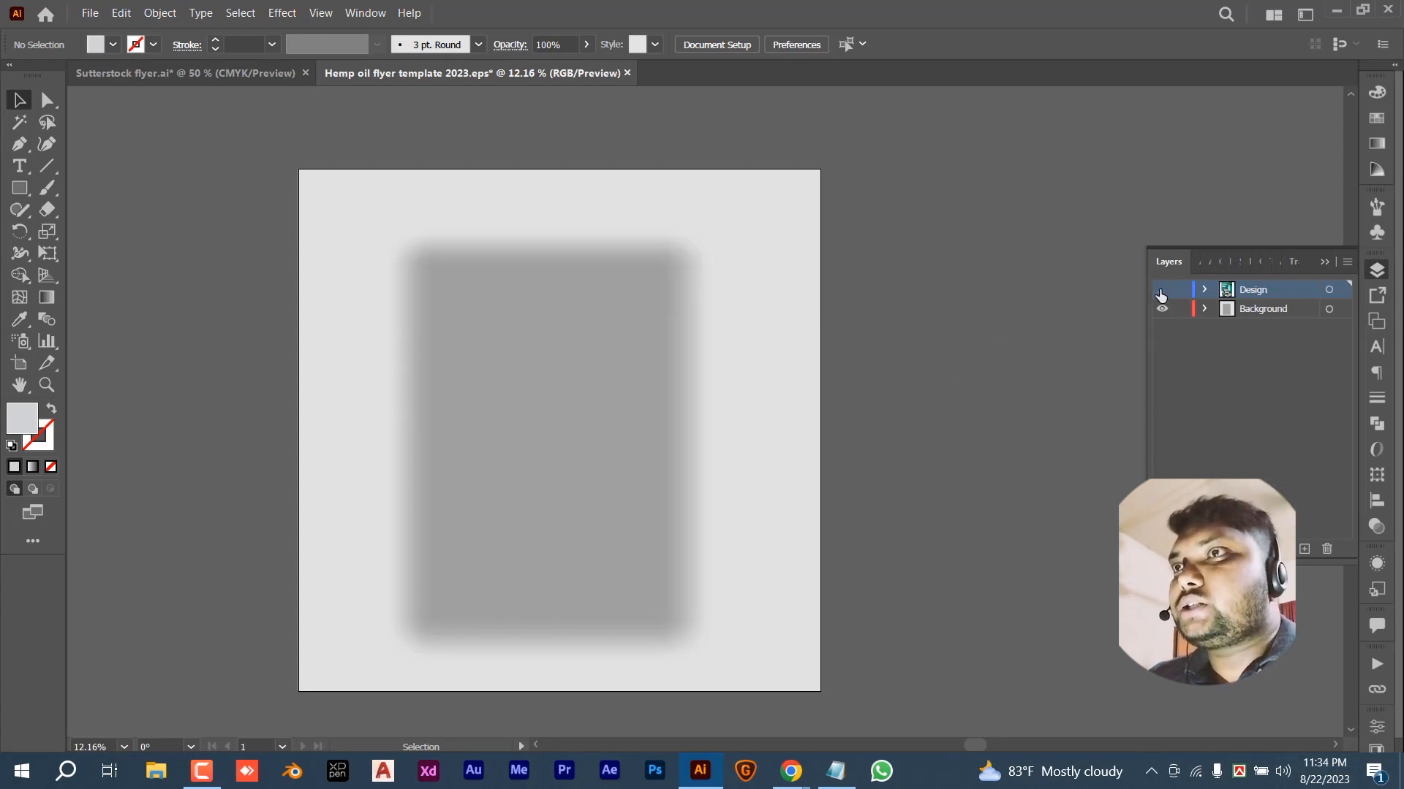
pyautogui.click(550, 415)
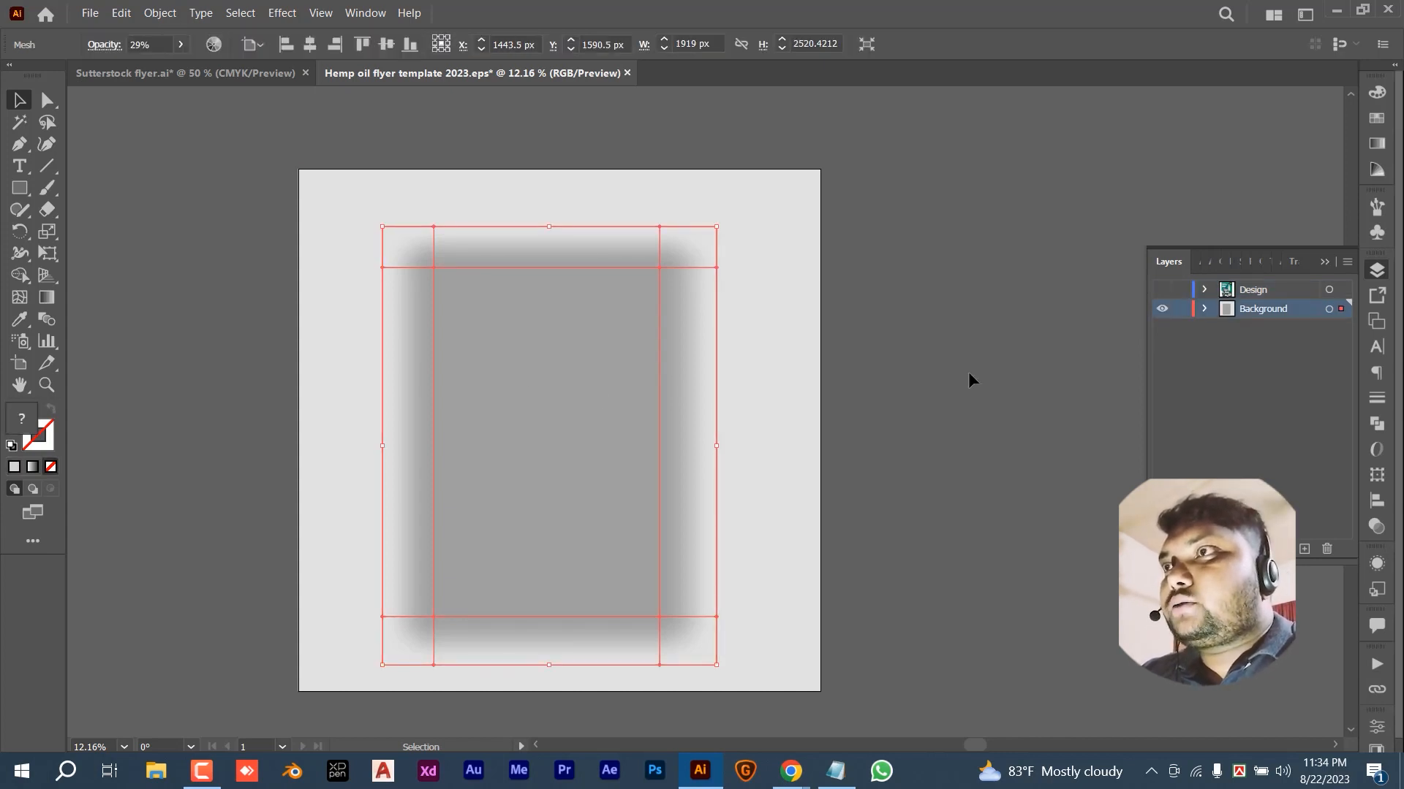
pyautogui.keyDown('ctrl'); pyautogui.click(1162, 312); pyautogui.keyUp('ctrl')
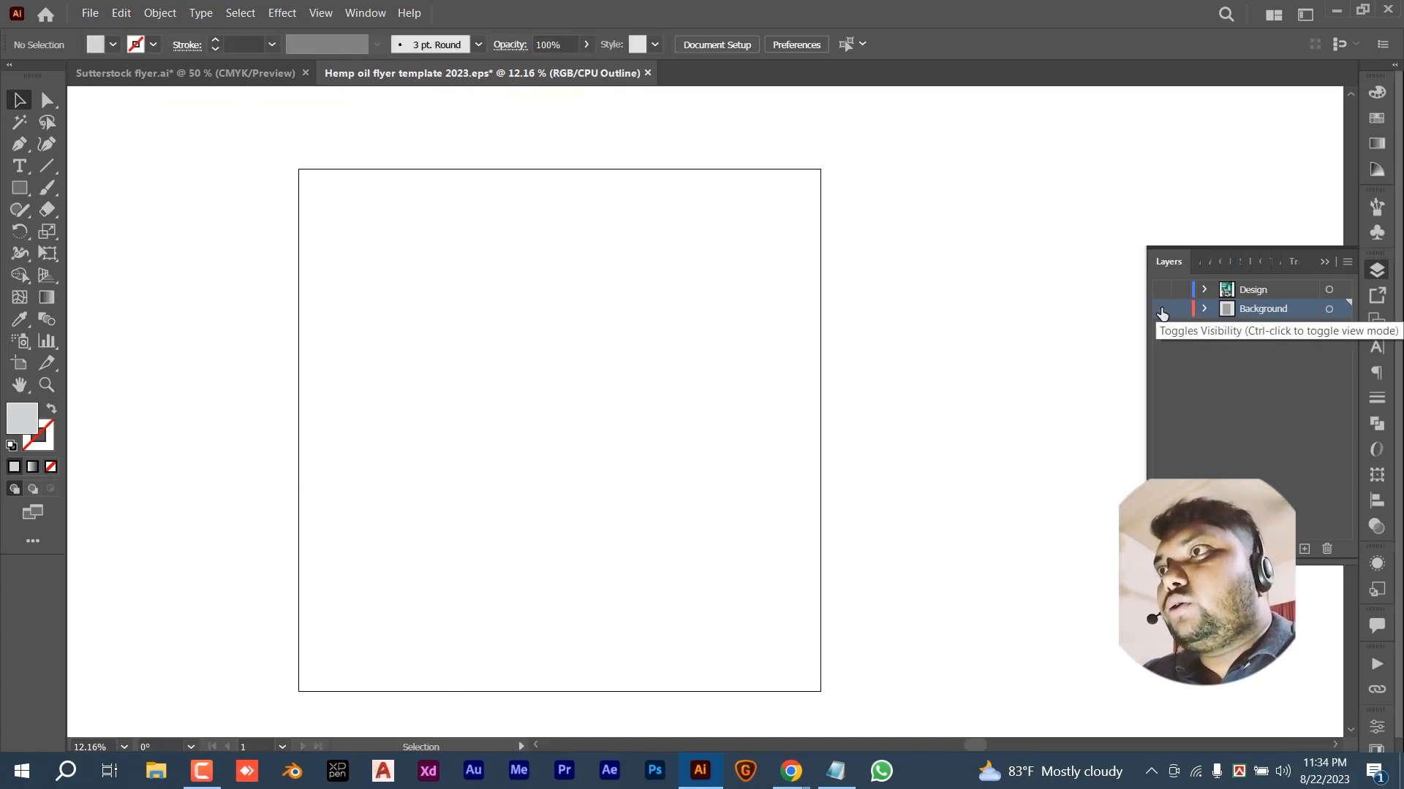
pyautogui.keyDown('ctrl'); pyautogui.click(1162, 312); pyautogui.keyUp('ctrl')
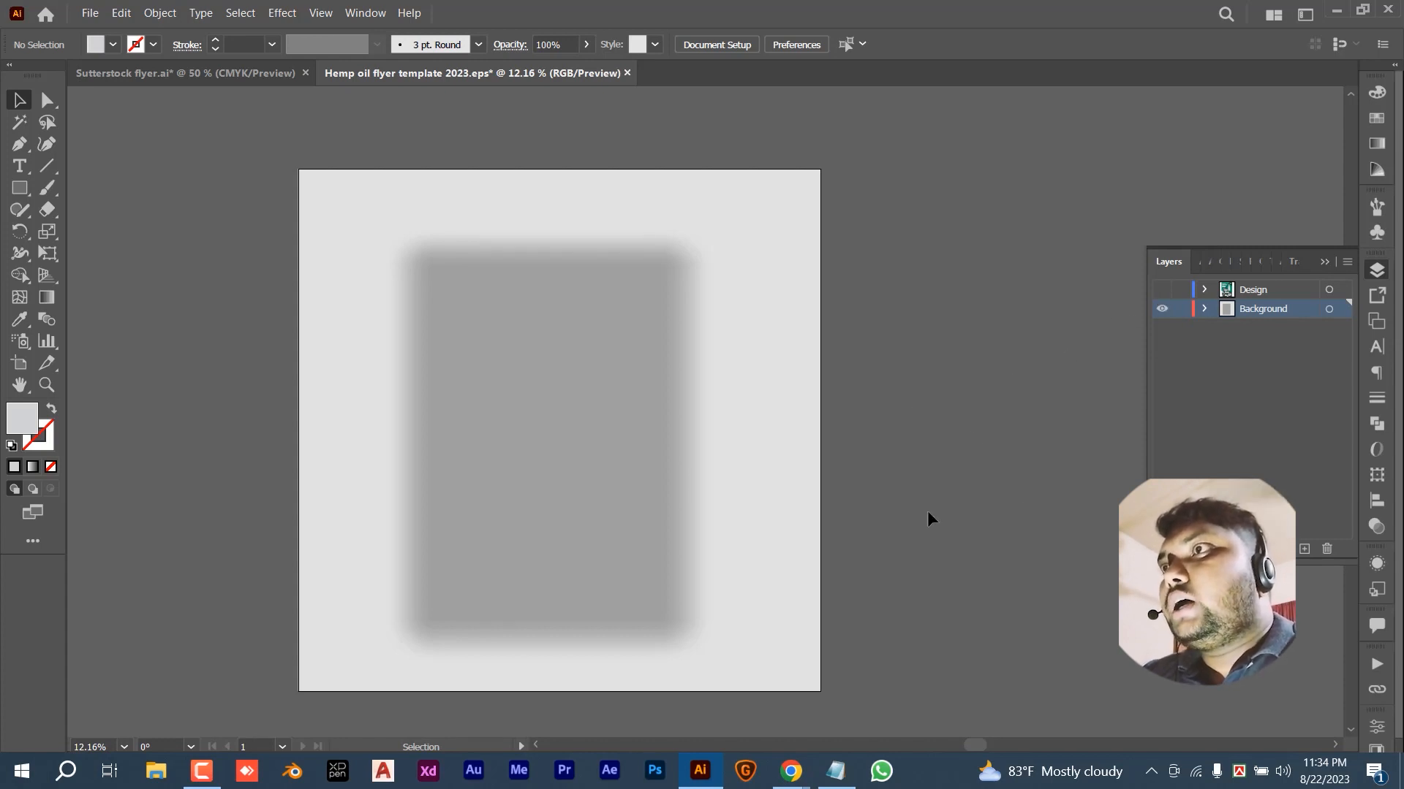
# - Draw a rectangle to the right of the artboard and nudge it up slightly
pyautogui.click(23, 187)
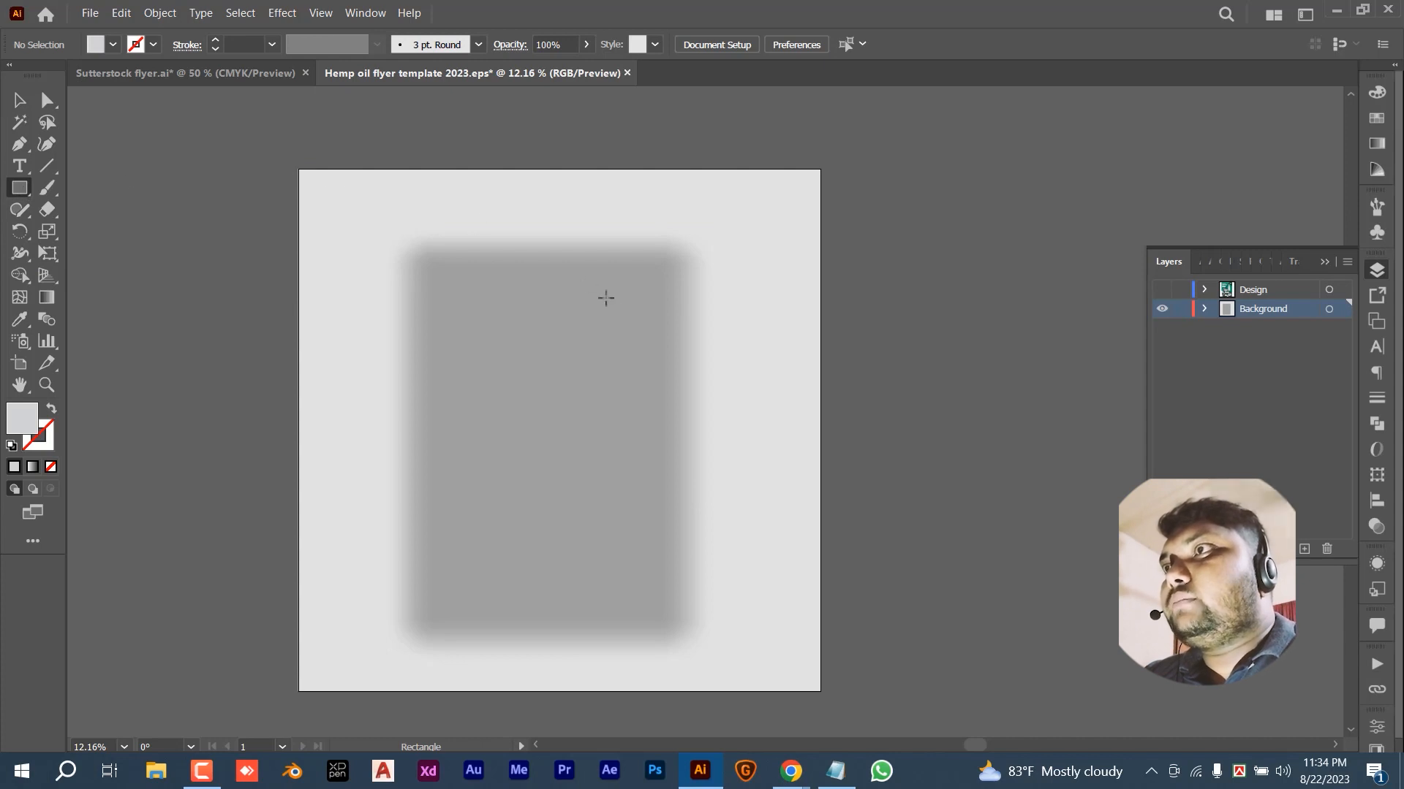
pyautogui.hscroll(5, 467, 297)
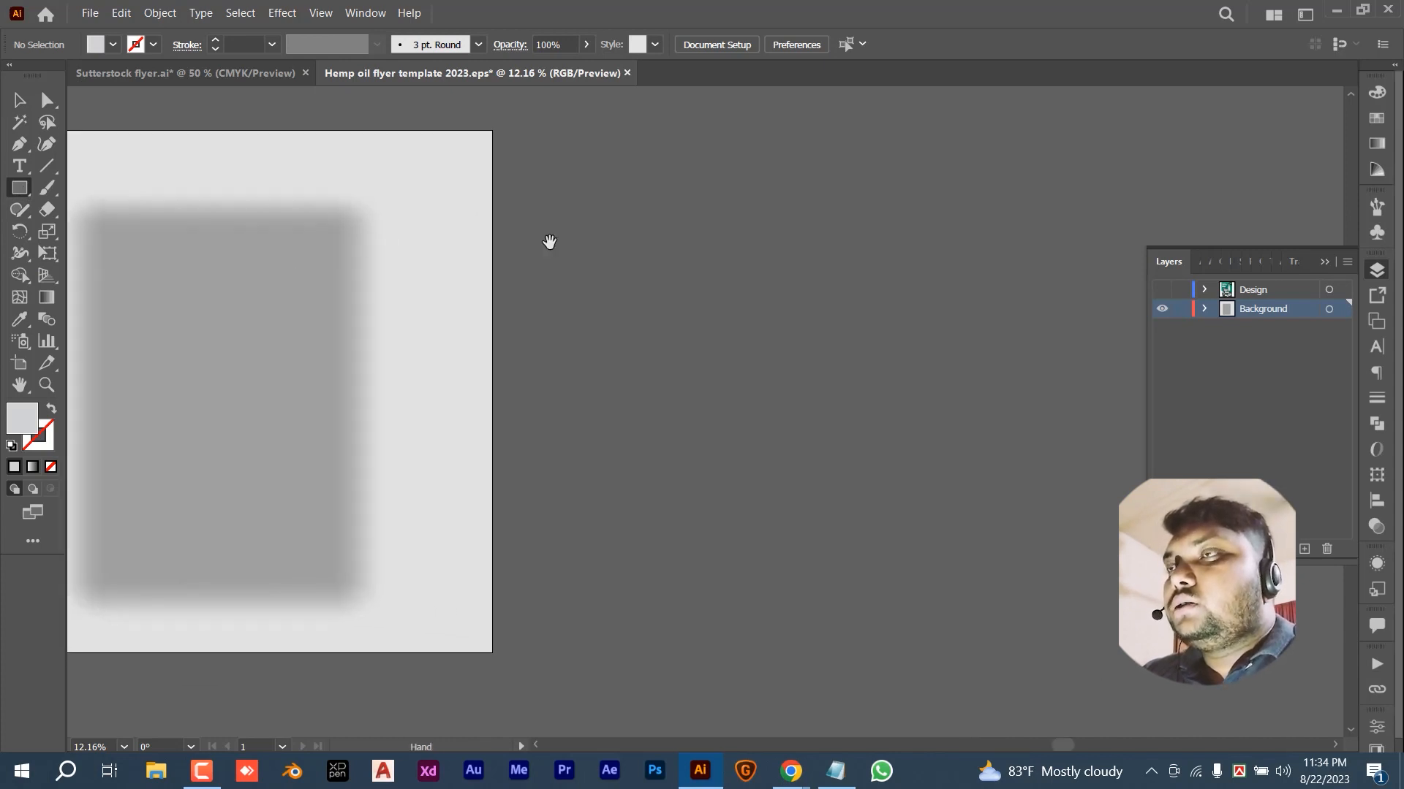
pyautogui.moveTo(618, 210)
pyautogui.mouseDown()
pyautogui.moveTo(874, 527)
pyautogui.moveTo(967, 549)
pyautogui.moveTo(934, 617)
pyautogui.moveTo(907, 629)
pyautogui.moveTo(948, 636)
pyautogui.mouseUp()
pyautogui.click(16, 99)
pyautogui.moveTo(848, 407); pyautogui.dragTo(845, 364)
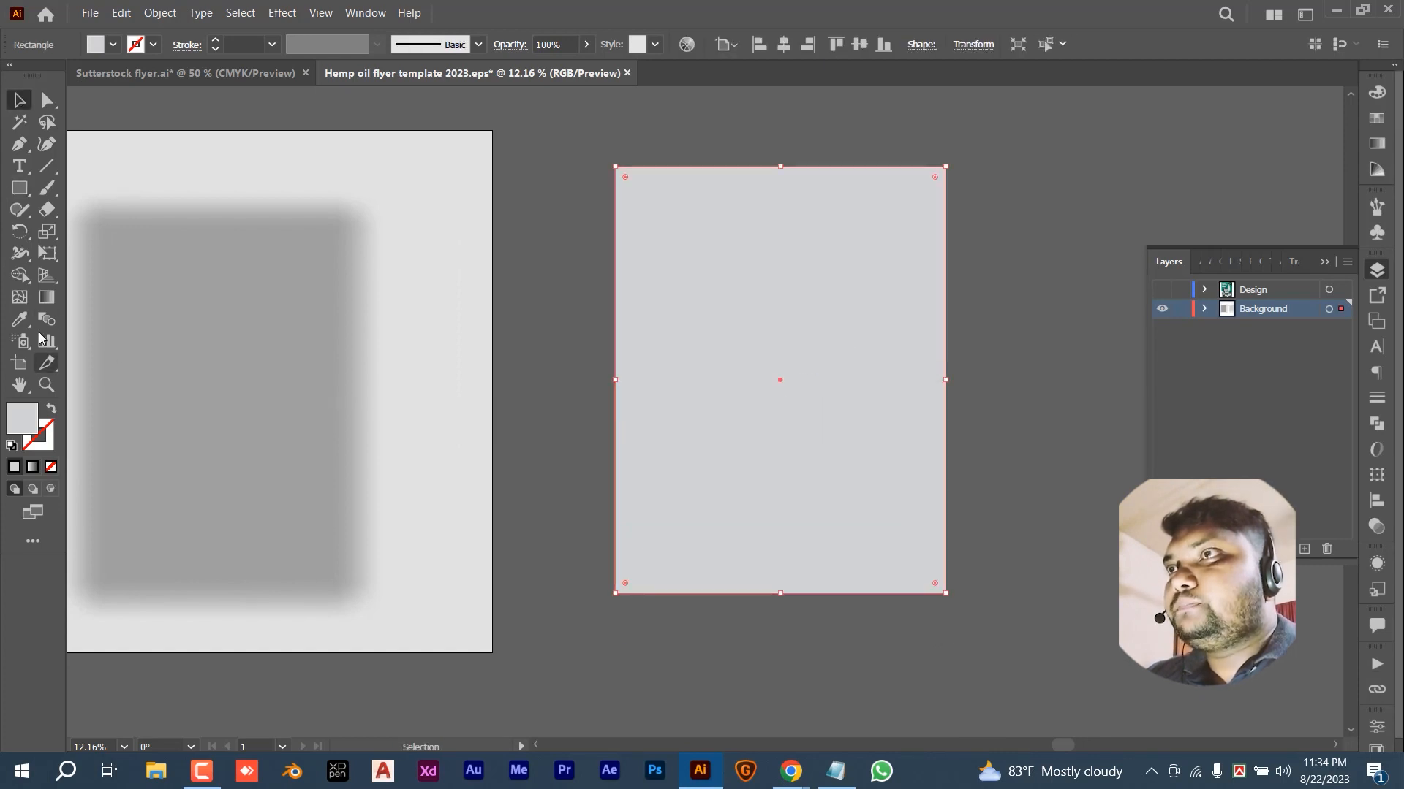
# - Add two vertical and two horizontal gradient mesh lines near the rectangle's edges
pyautogui.click(20, 299)
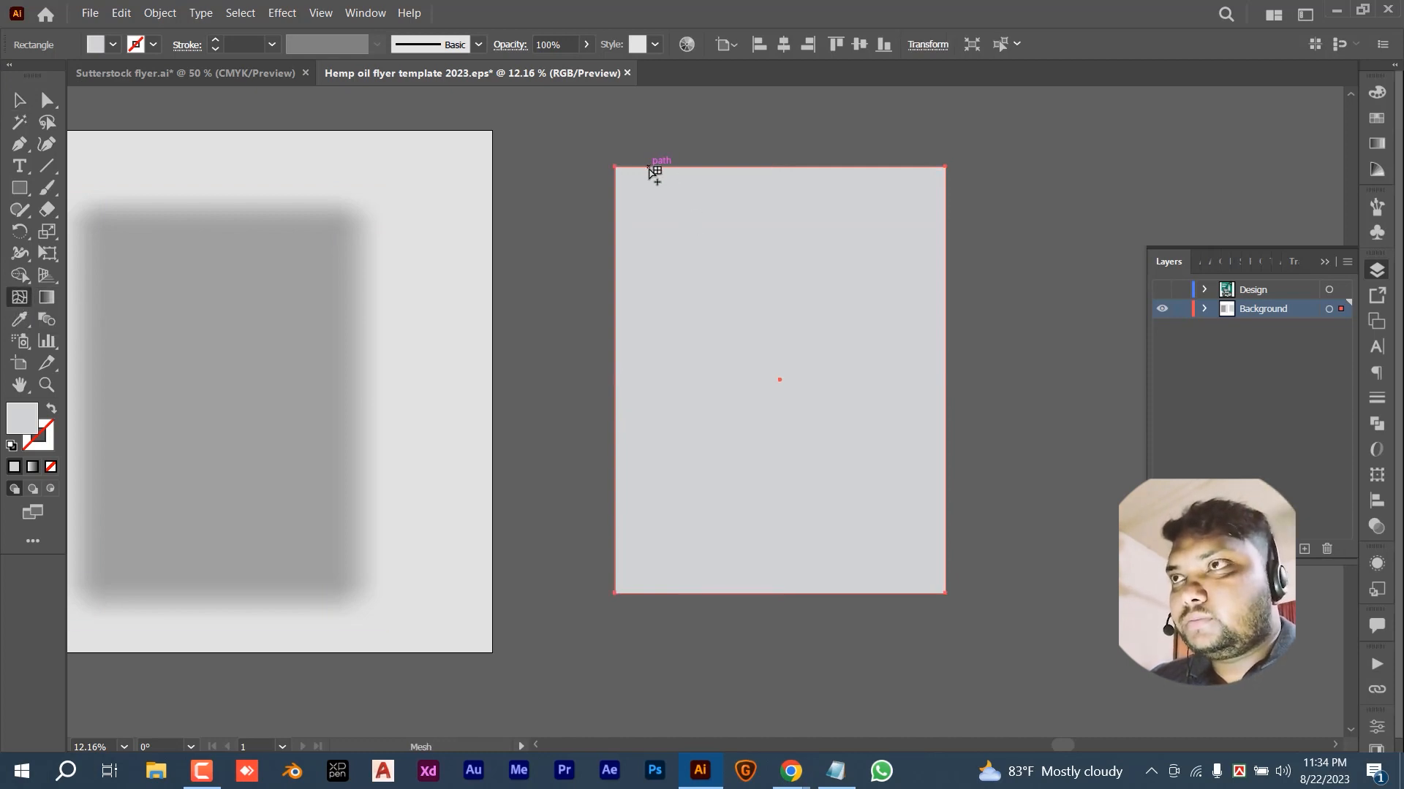
pyautogui.click(650, 168)
pyautogui.click(616, 547)
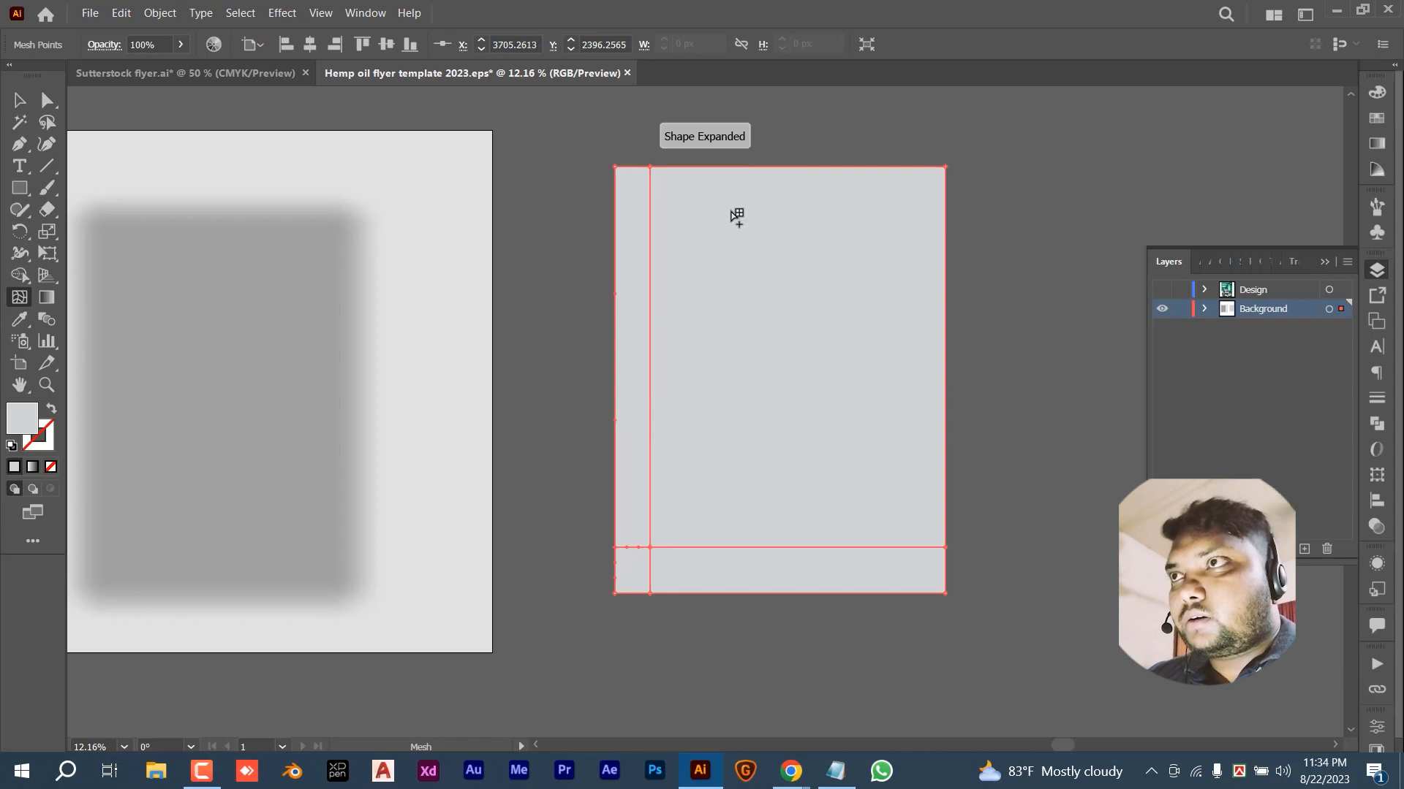
pyautogui.click(616, 211)
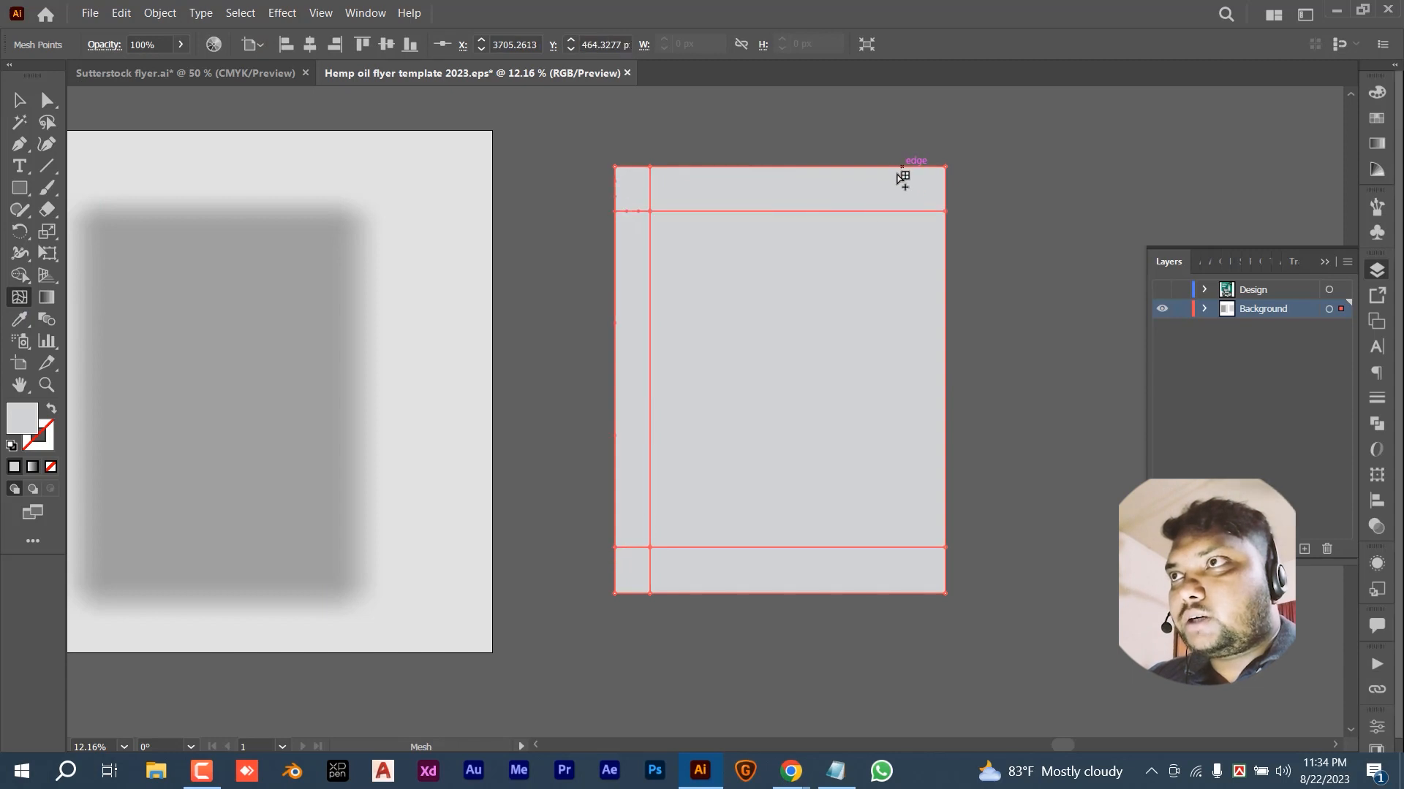
pyautogui.click(894, 167)
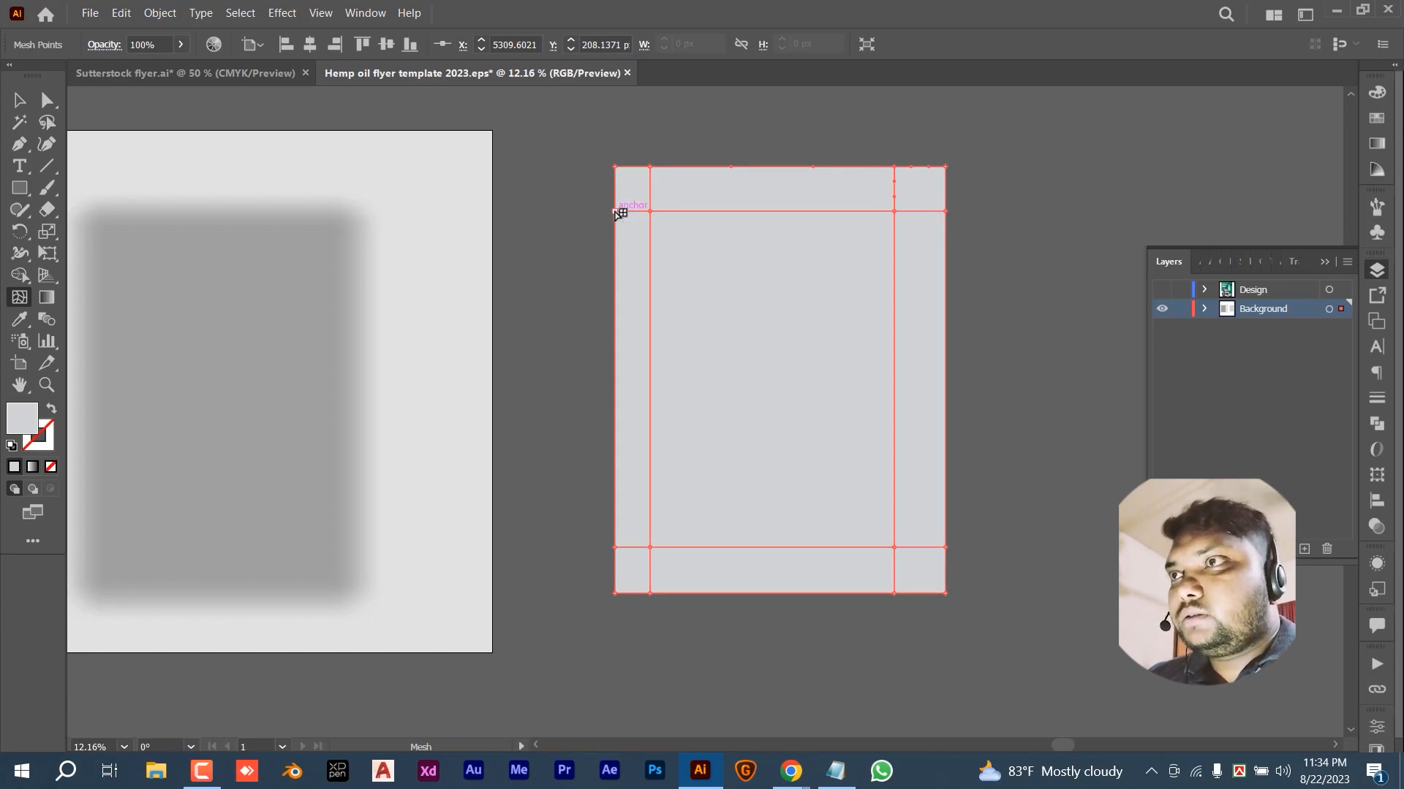
# - Select the mesh rectangle's outer corner and edge points for recolouring
pyautogui.click(616, 212)
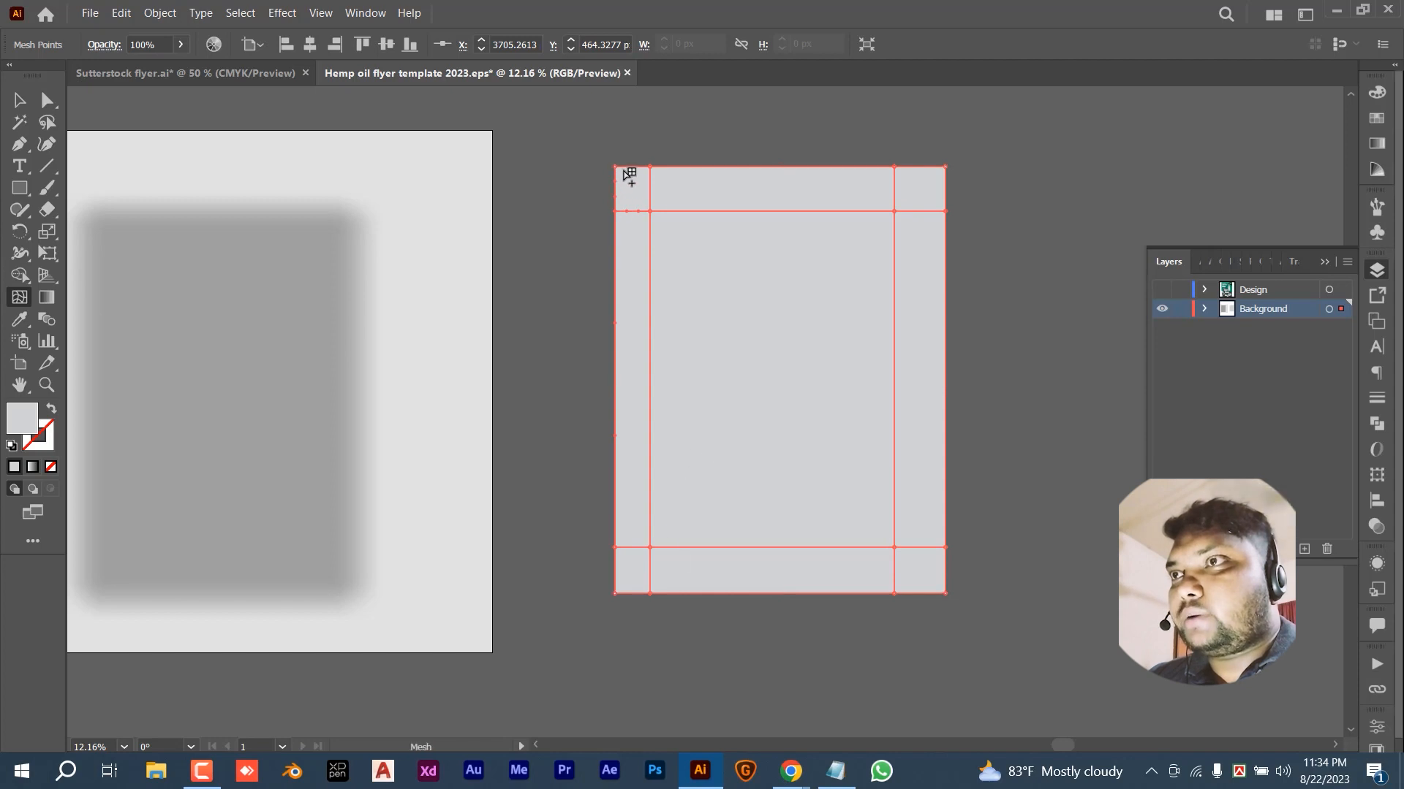
pyautogui.click(618, 168)
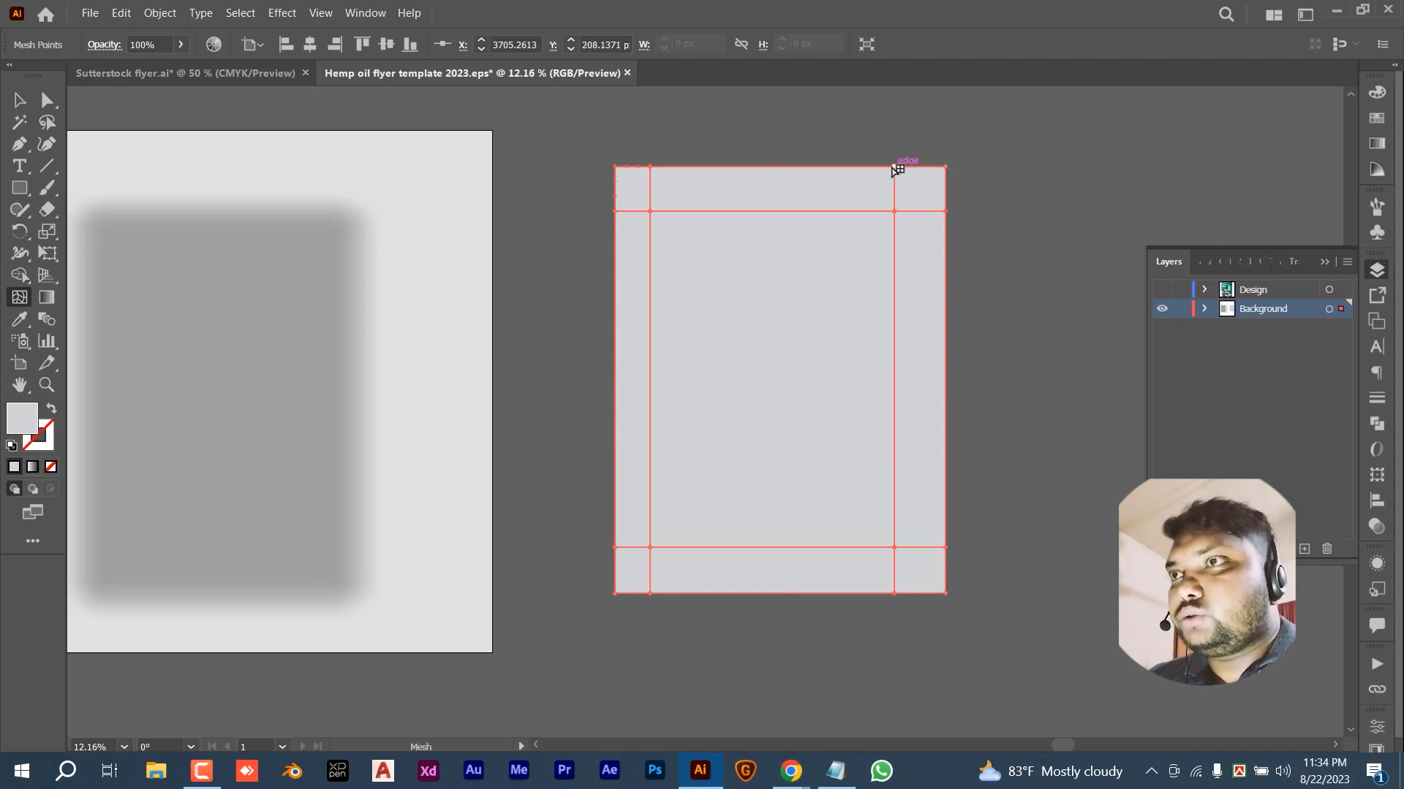
pyautogui.click(945, 167)
pyautogui.click(945, 211)
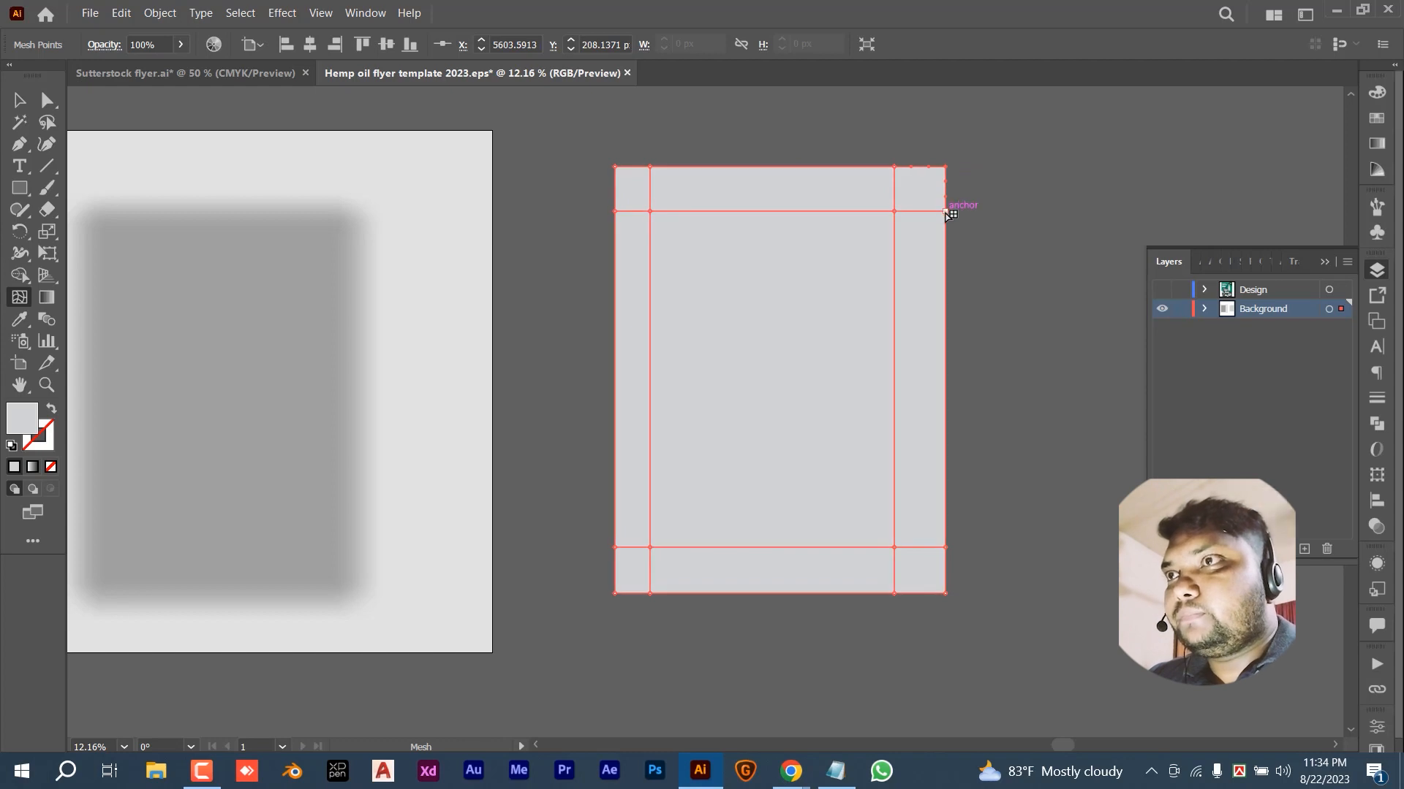
pyautogui.click(894, 593)
pyautogui.click(614, 594)
pyautogui.click(614, 552)
# - Turn the mesh's left and bottom outer points black
pyautogui.hotkey('ctrl', 'z')
pyautogui.click(614, 547)
pyautogui.click(1376, 92)
pyautogui.click(1162, 209)
pyautogui.click(649, 594)
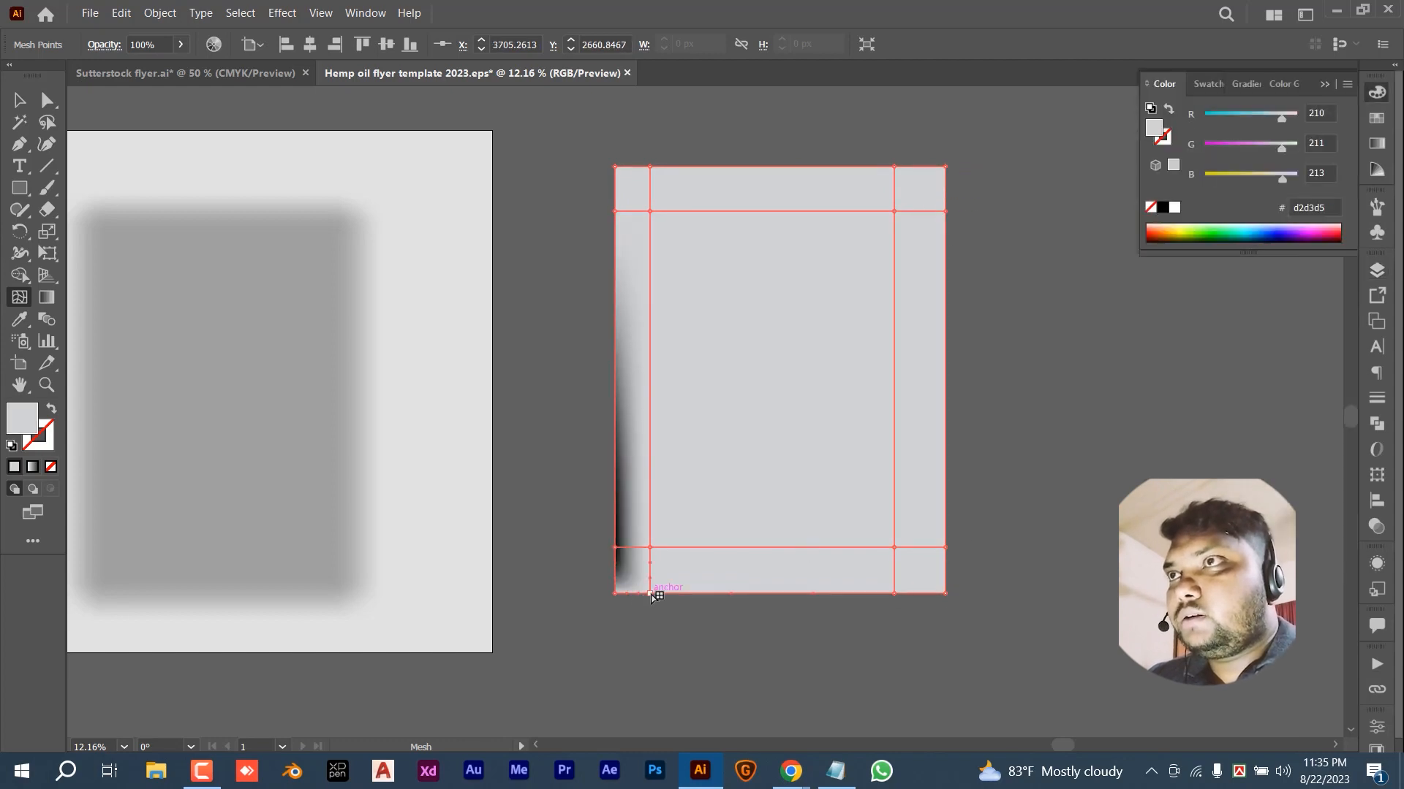
pyautogui.click(1163, 209)
pyautogui.click(615, 593)
pyautogui.click(1162, 209)
pyautogui.click(894, 593)
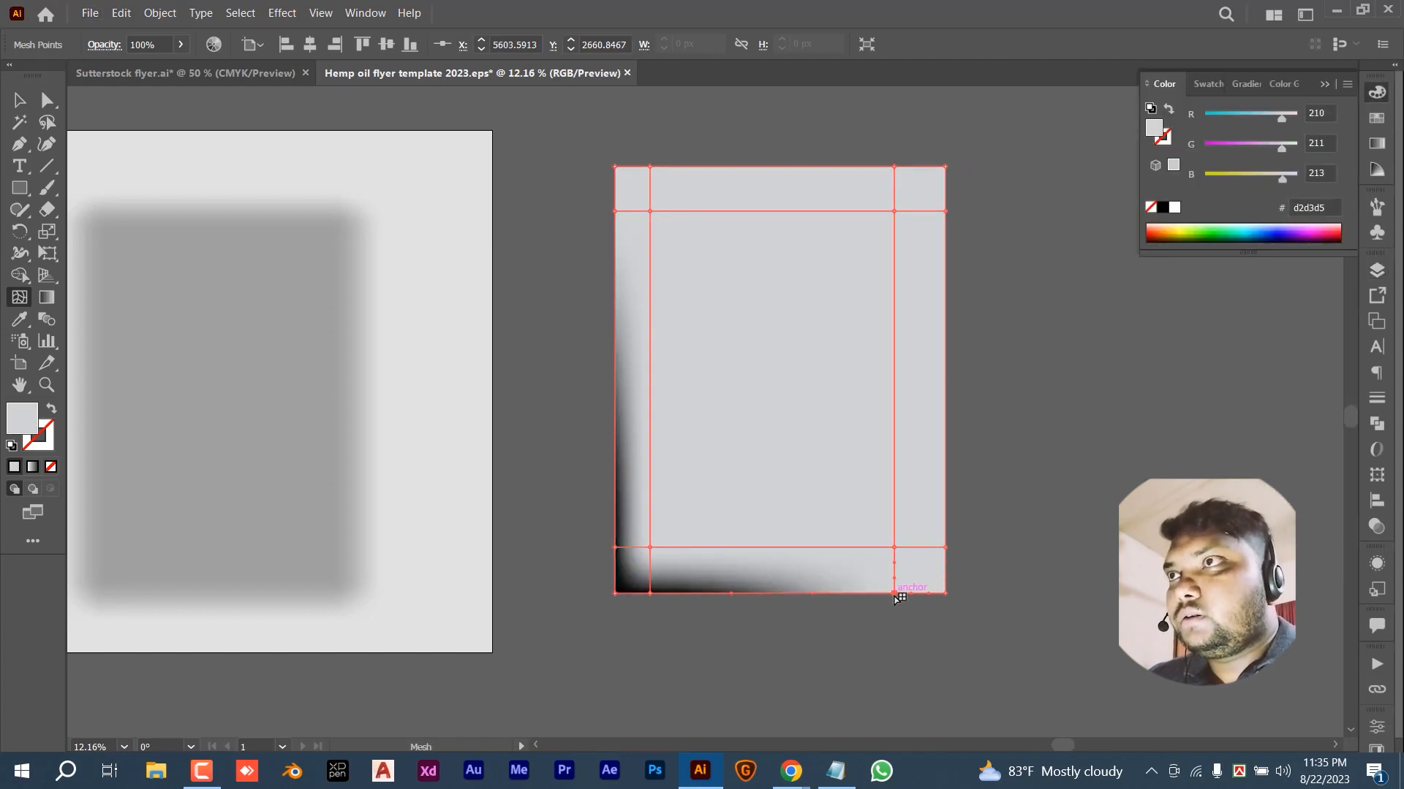
# - Turn the right, top and remaining outer mesh points black
pyautogui.click(1162, 209)
pyautogui.click(946, 594)
pyautogui.click(1163, 209)
pyautogui.click(945, 548)
pyautogui.click(1162, 209)
pyautogui.click(945, 211)
pyautogui.click(1162, 208)
pyautogui.click(945, 166)
pyautogui.click(1162, 208)
pyautogui.click(614, 166)
pyautogui.click(1163, 208)
pyautogui.click(615, 211)
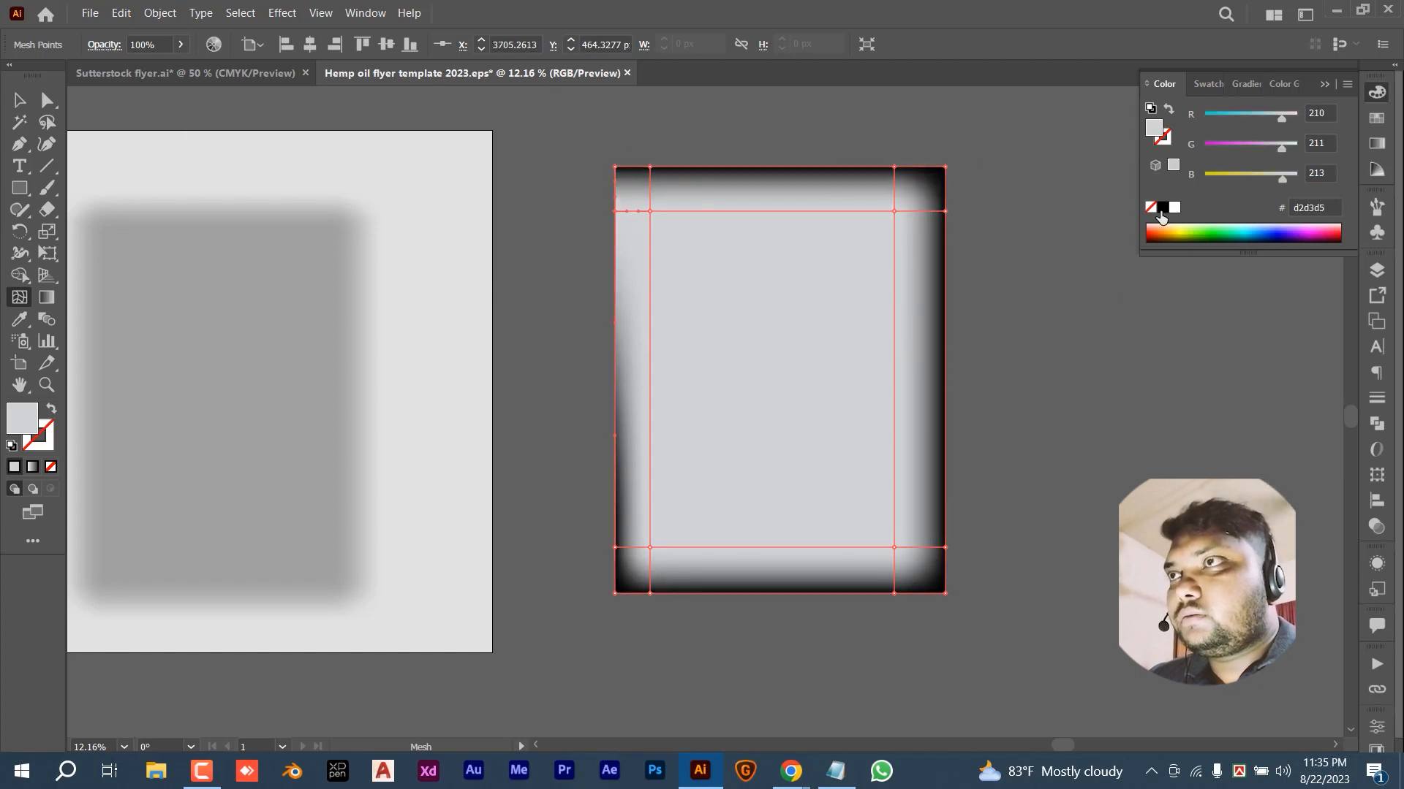
pyautogui.click(1162, 208)
# - Place a copy of the mesh rectangle to the right and fill it solid black
pyautogui.press('v')
pyautogui.moveTo(797, 329); pyautogui.dragTo(1158, 307)
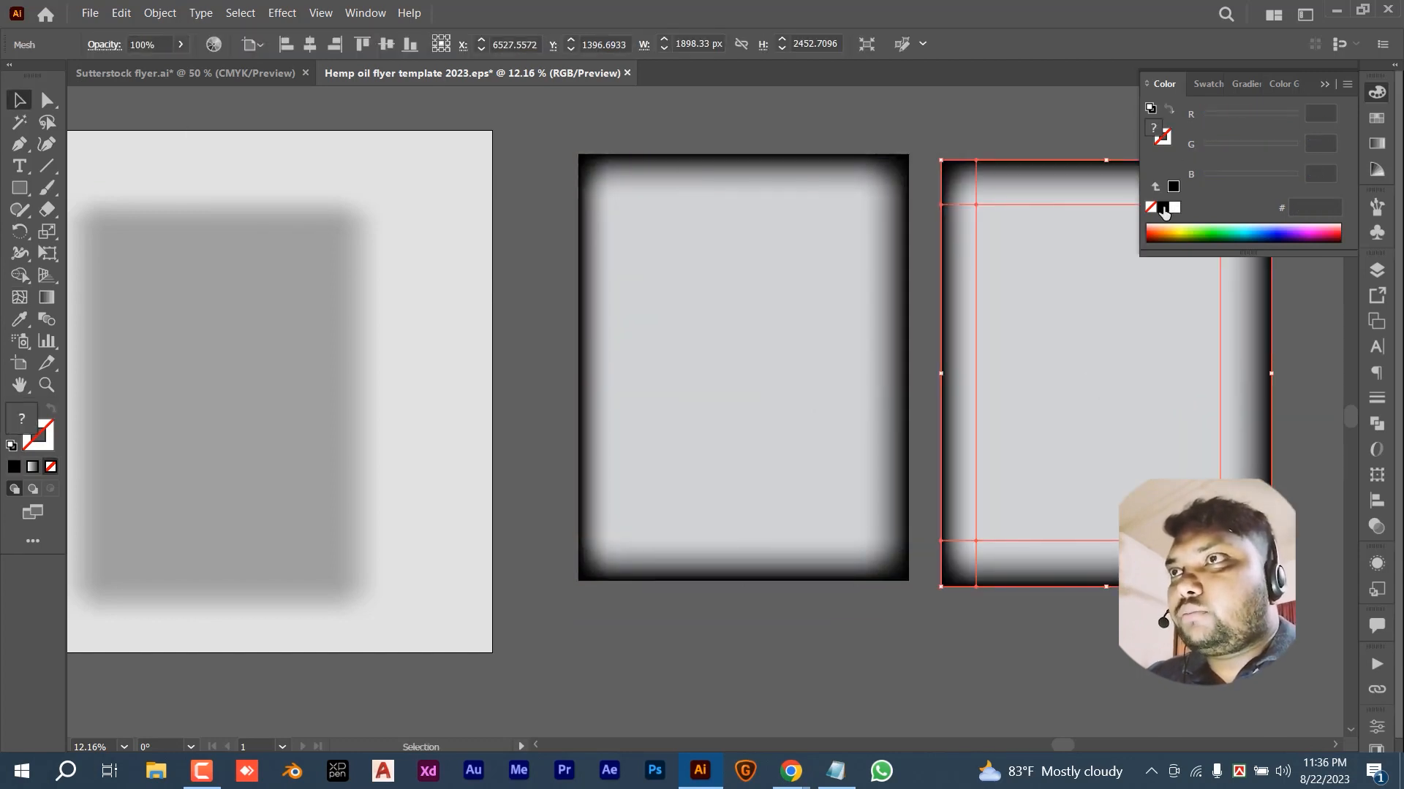
pyautogui.click(1163, 209)
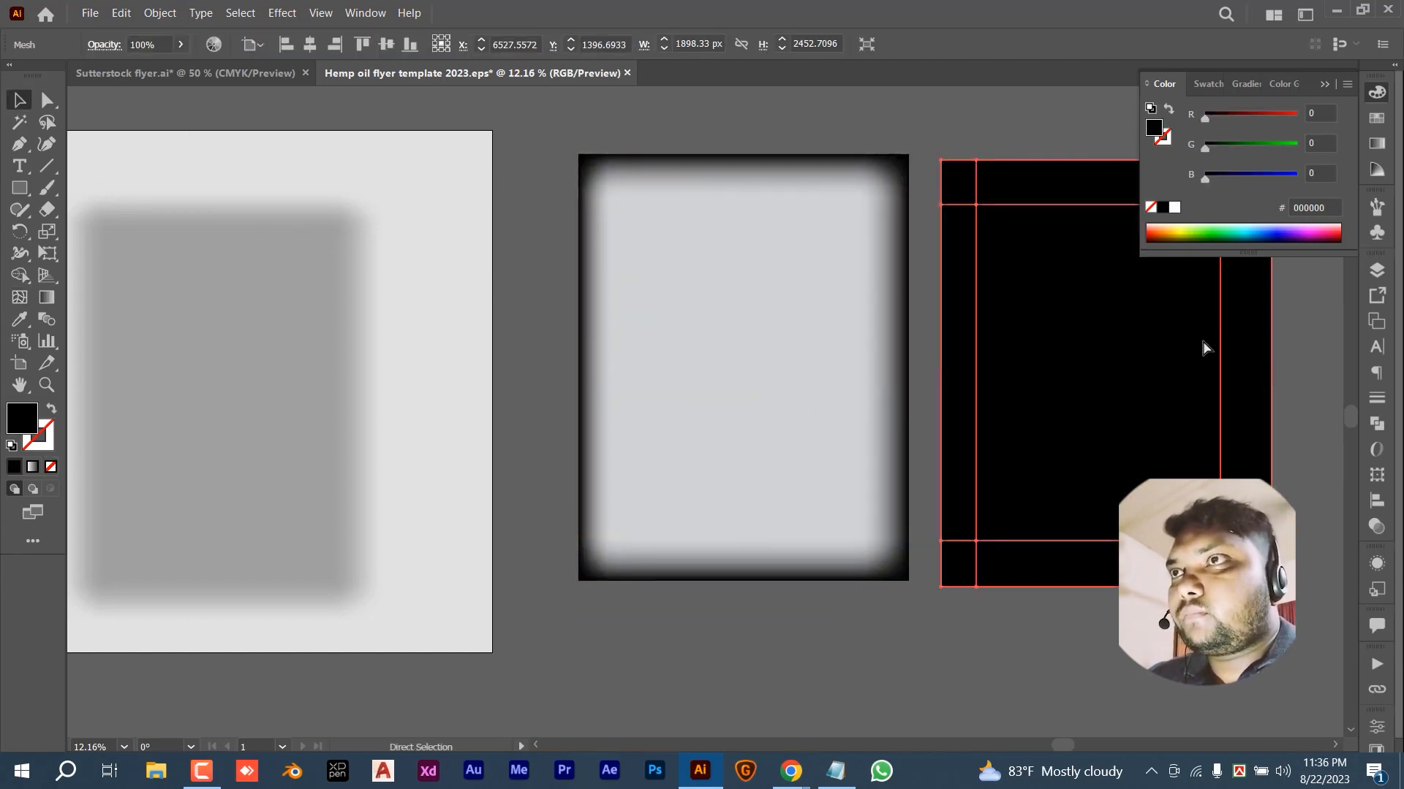
pyautogui.hscroll(2, 1203, 348)
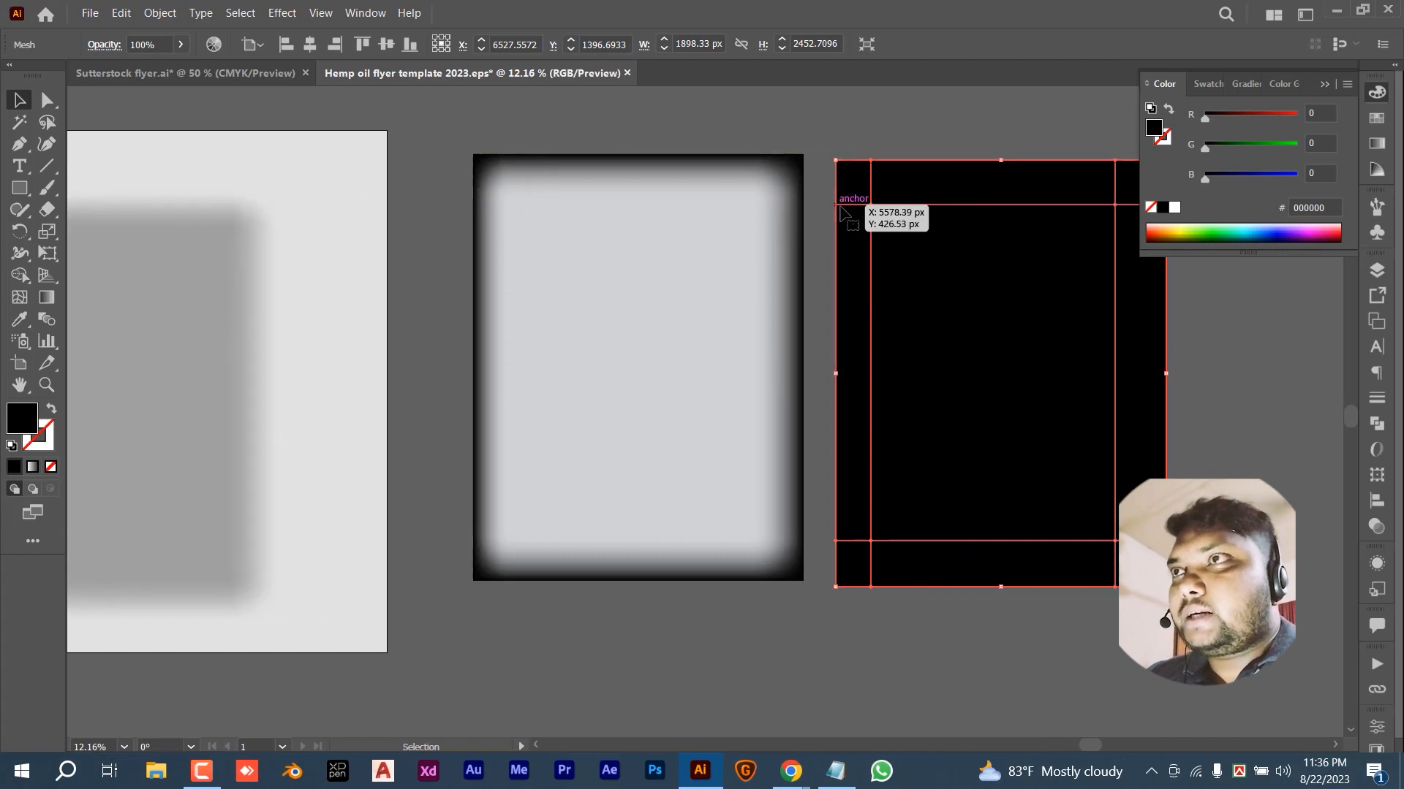
pyautogui.click(831, 146)
pyautogui.click(839, 164)
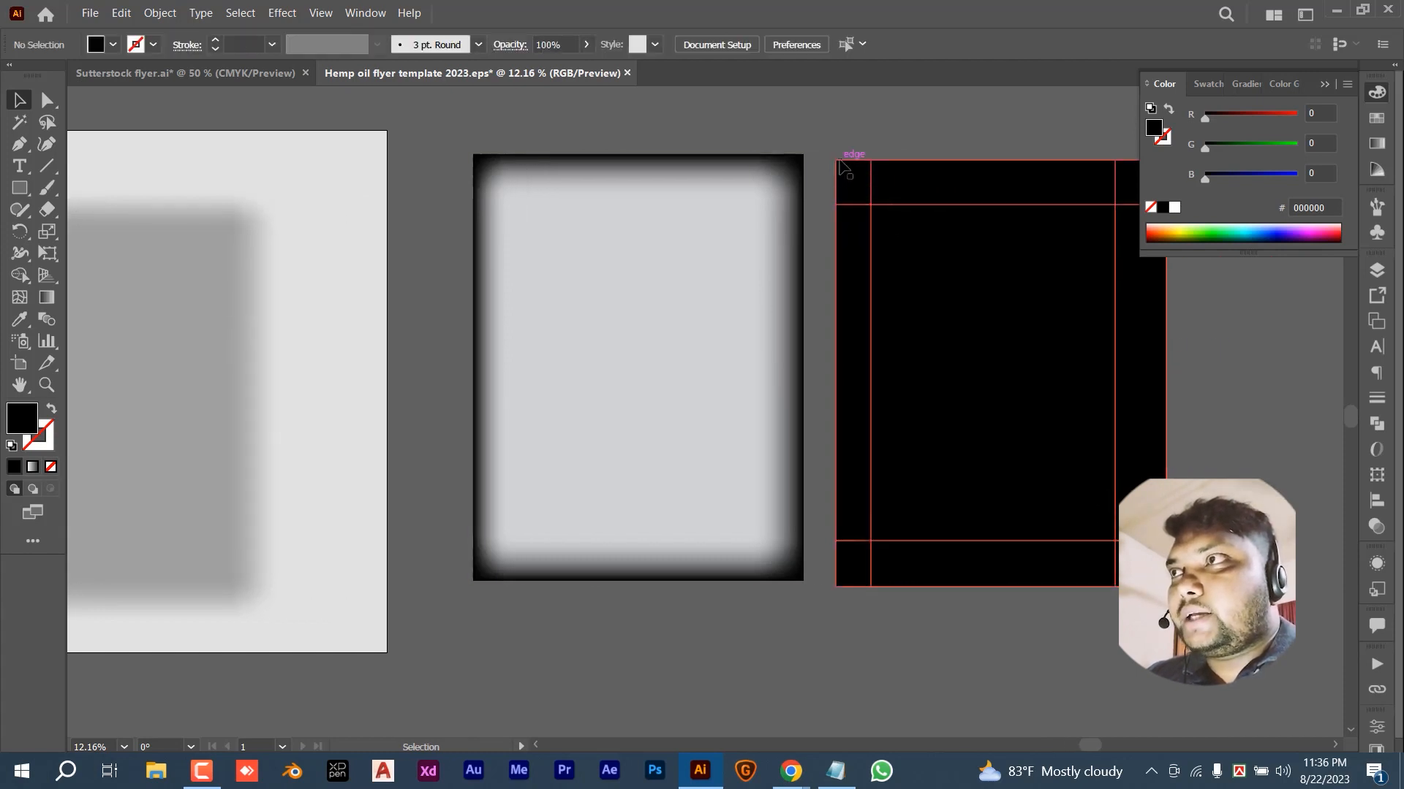
# - Turn the black copy's left-edge mesh points white and select its bottom-edge points
pyautogui.press('a')
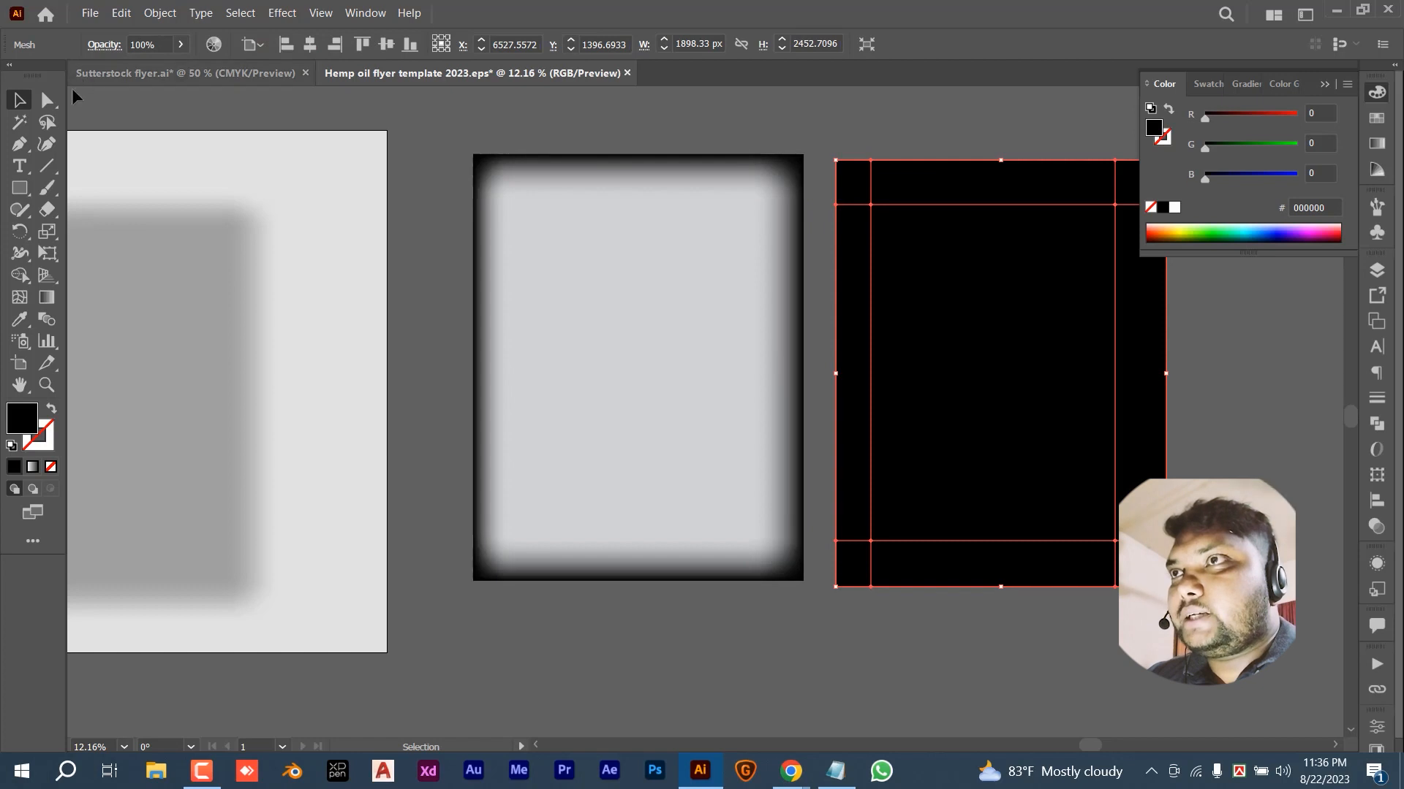
pyautogui.moveTo(815, 175); pyautogui.dragTo(840, 213)
pyautogui.click(1173, 209)
pyautogui.hscroll(3, 1034, 558)
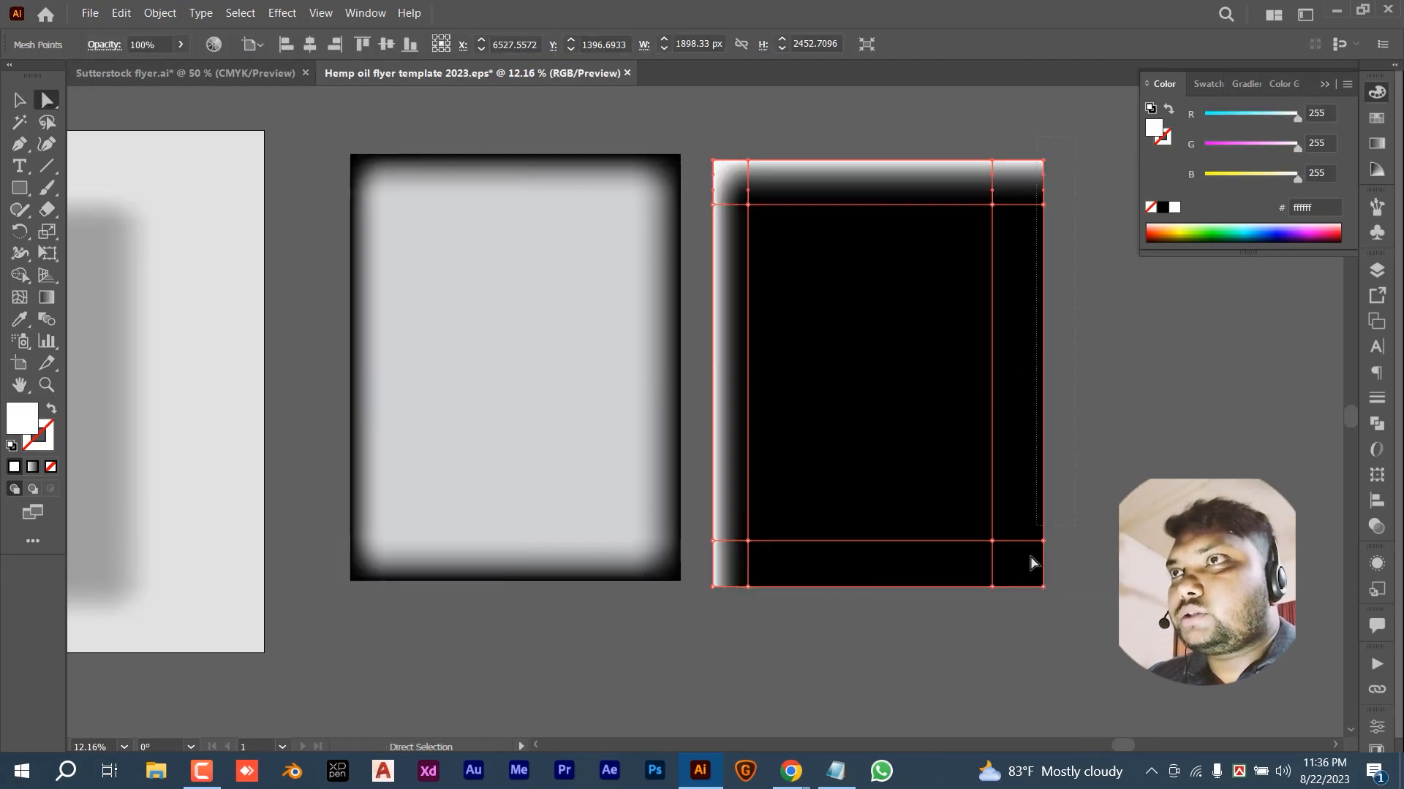
pyautogui.moveTo(818, 601); pyautogui.dragTo(712, 577)
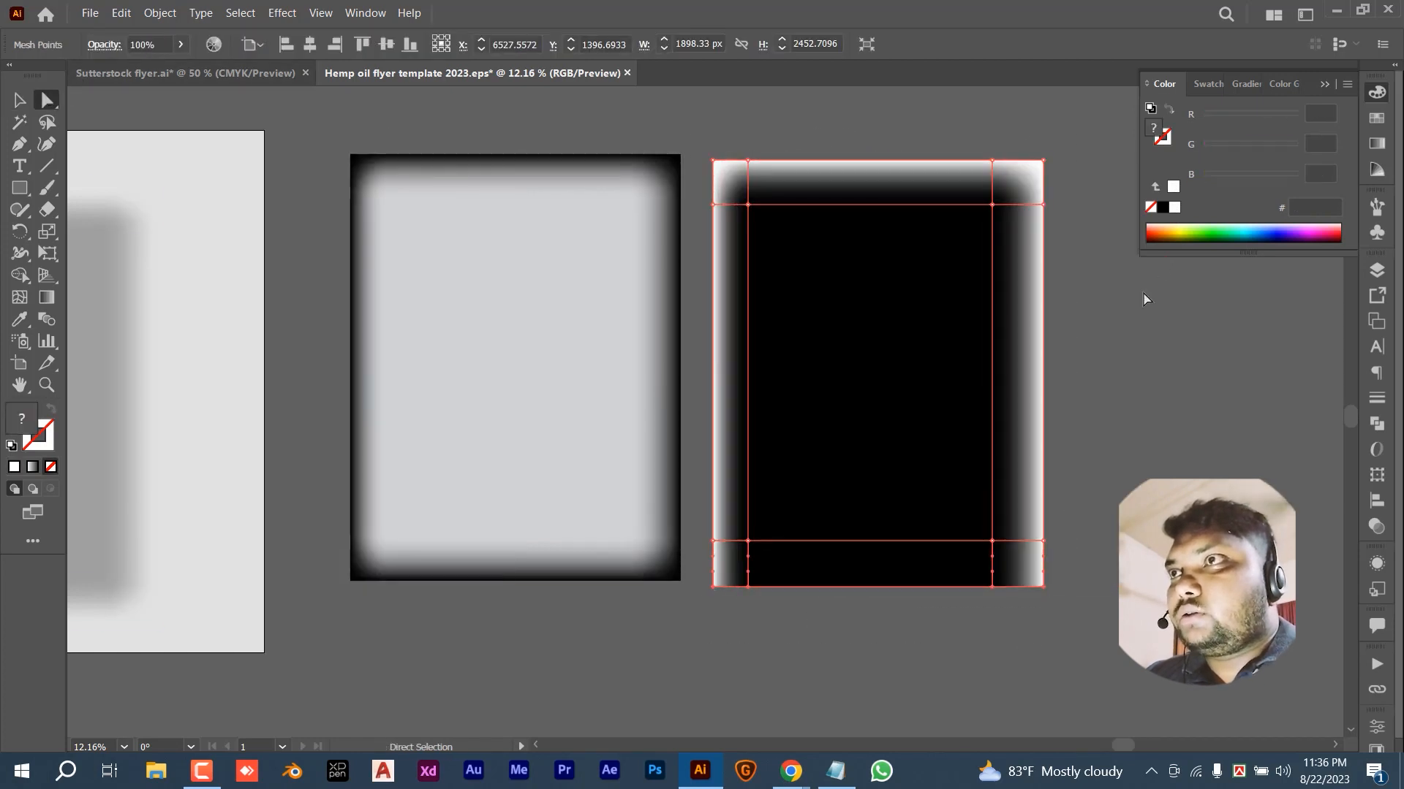
# - Turn the copy's bottom points white and align both meshes on horizontal and vertical centres
pyautogui.click(1174, 208)
pyautogui.press('v')
pyautogui.hotkey('ctrl', 'a')
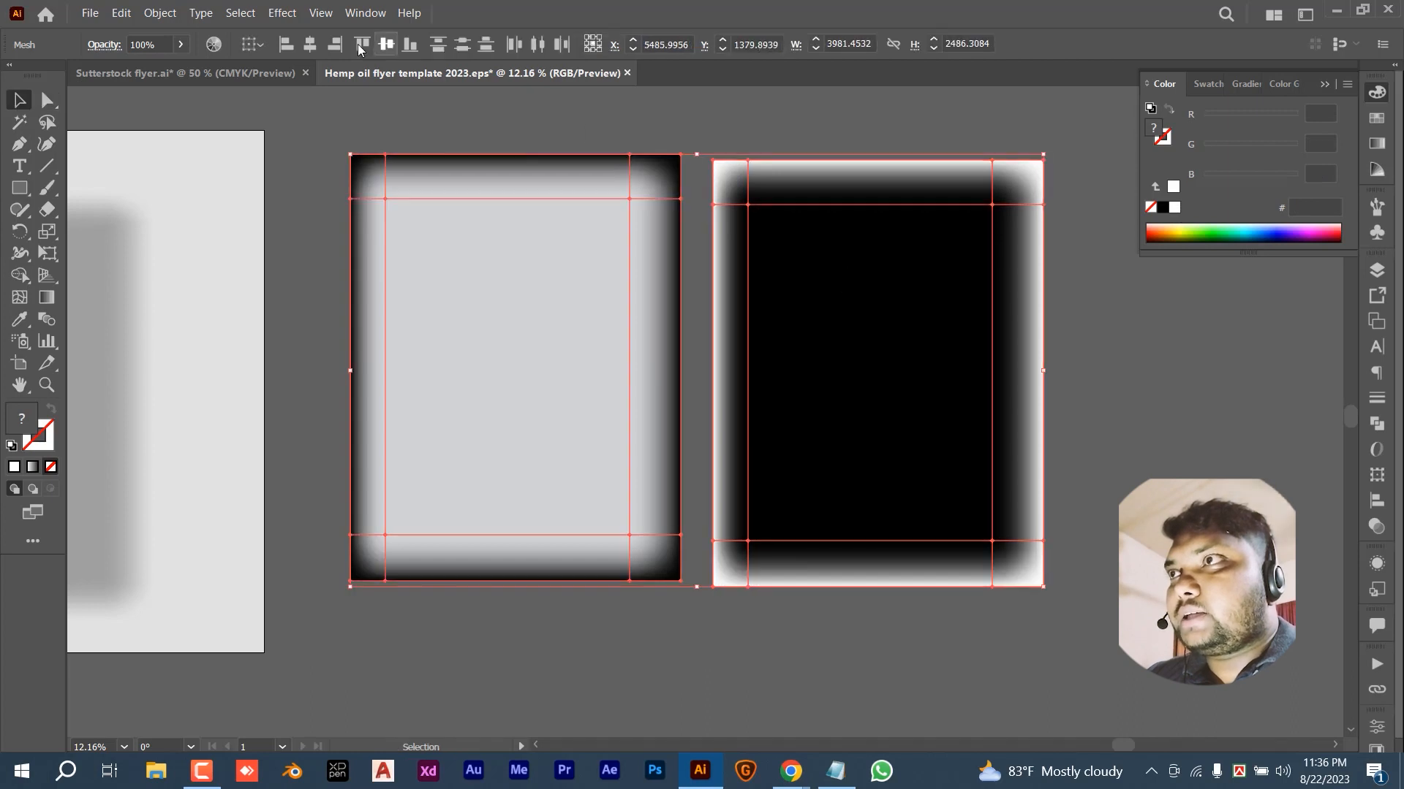
pyautogui.click(312, 47)
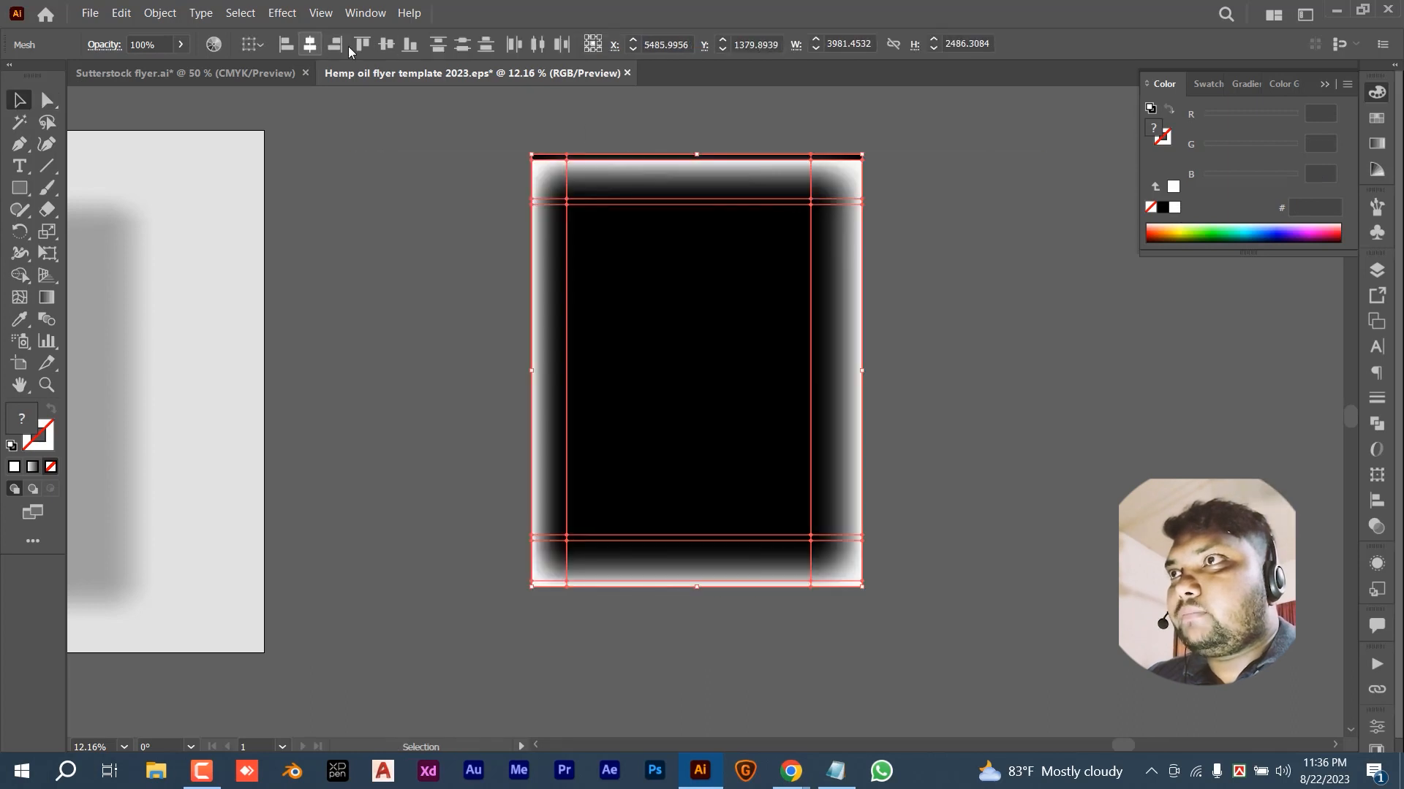
pyautogui.click(388, 47)
# - Reselect both stacked mesh rectangles
pyautogui.click(1038, 312)
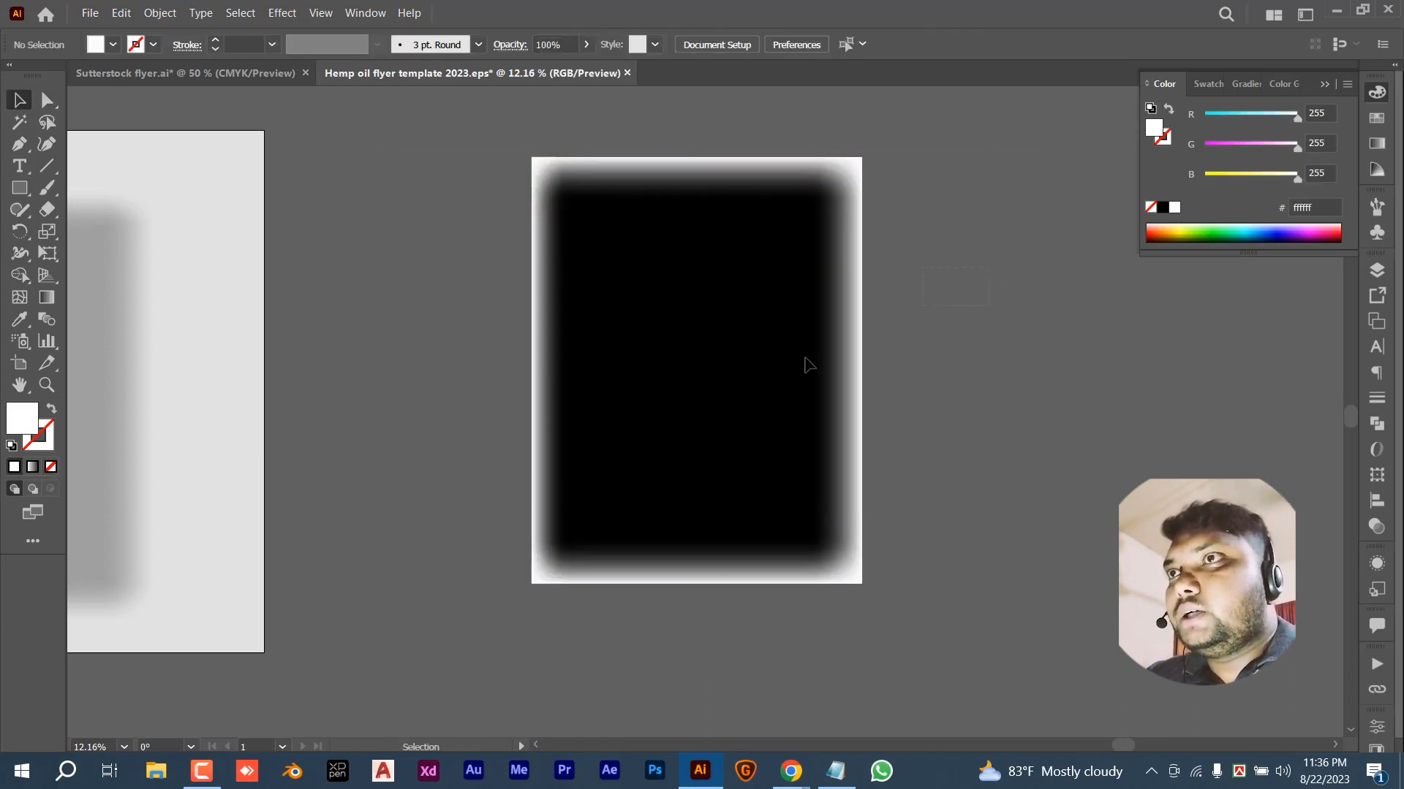
pyautogui.click(809, 365)
pyautogui.click(956, 380)
pyautogui.moveTo(975, 322); pyautogui.dragTo(643, 443)
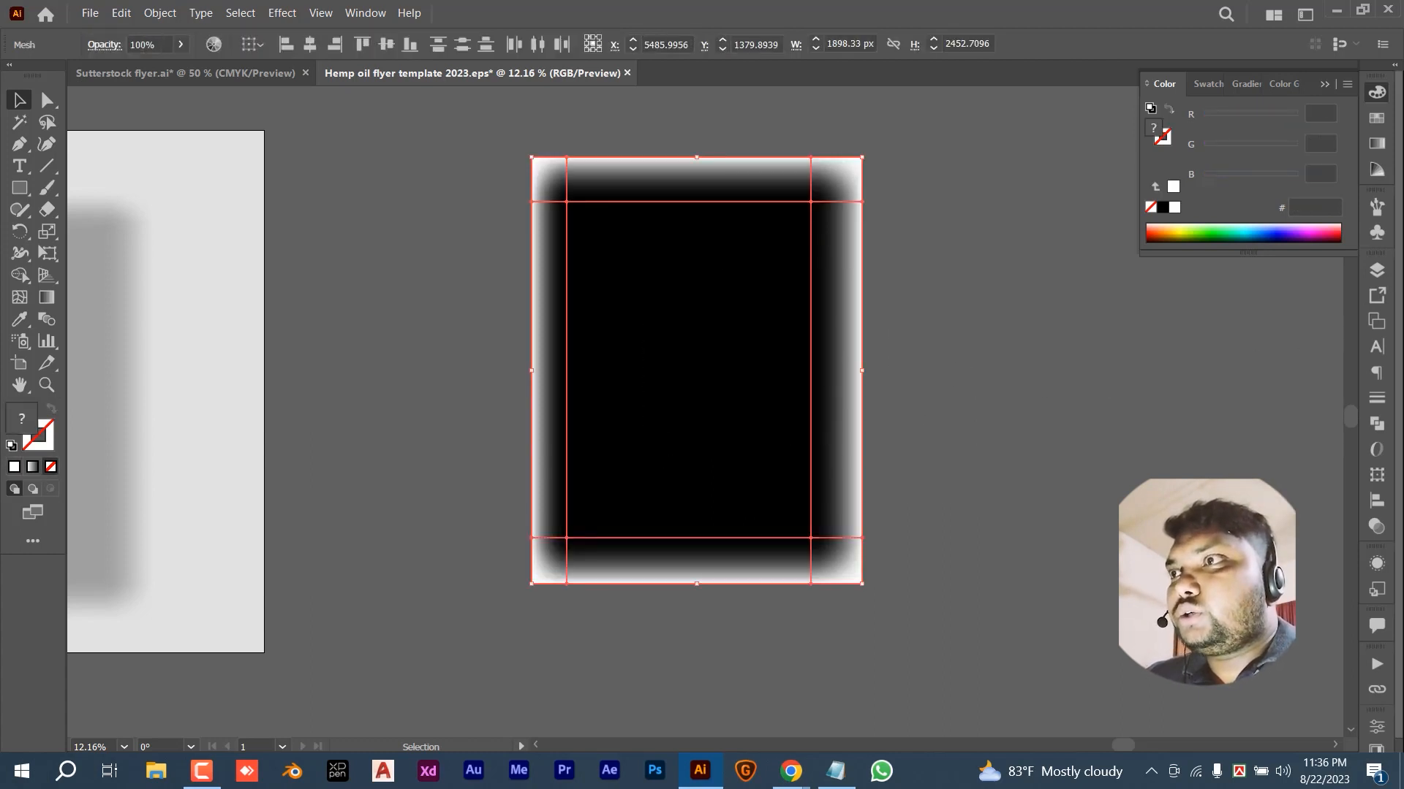
# - Open the Transparency panel and drag the grey mesh back out of the stack
pyautogui.click(1375, 527)
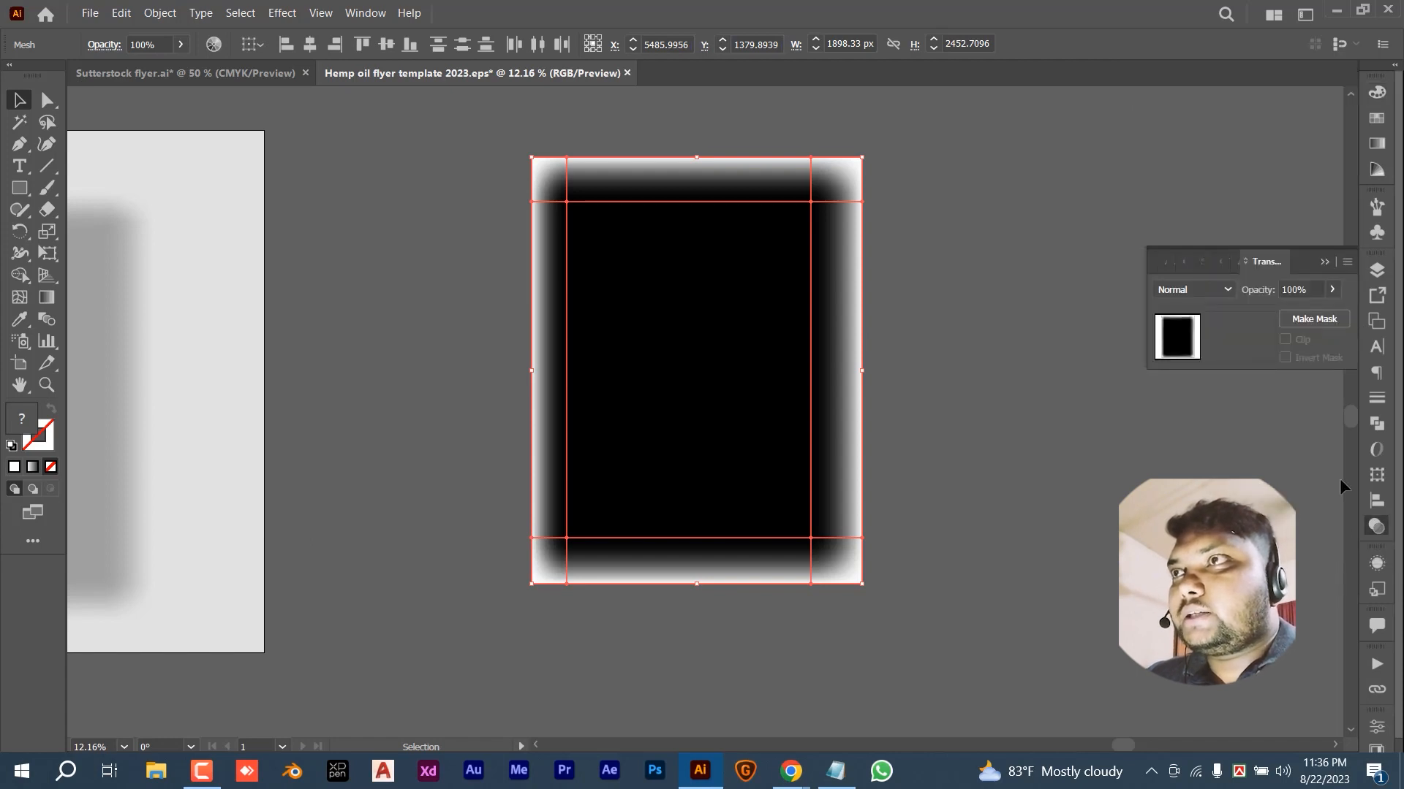
pyautogui.click(1124, 135)
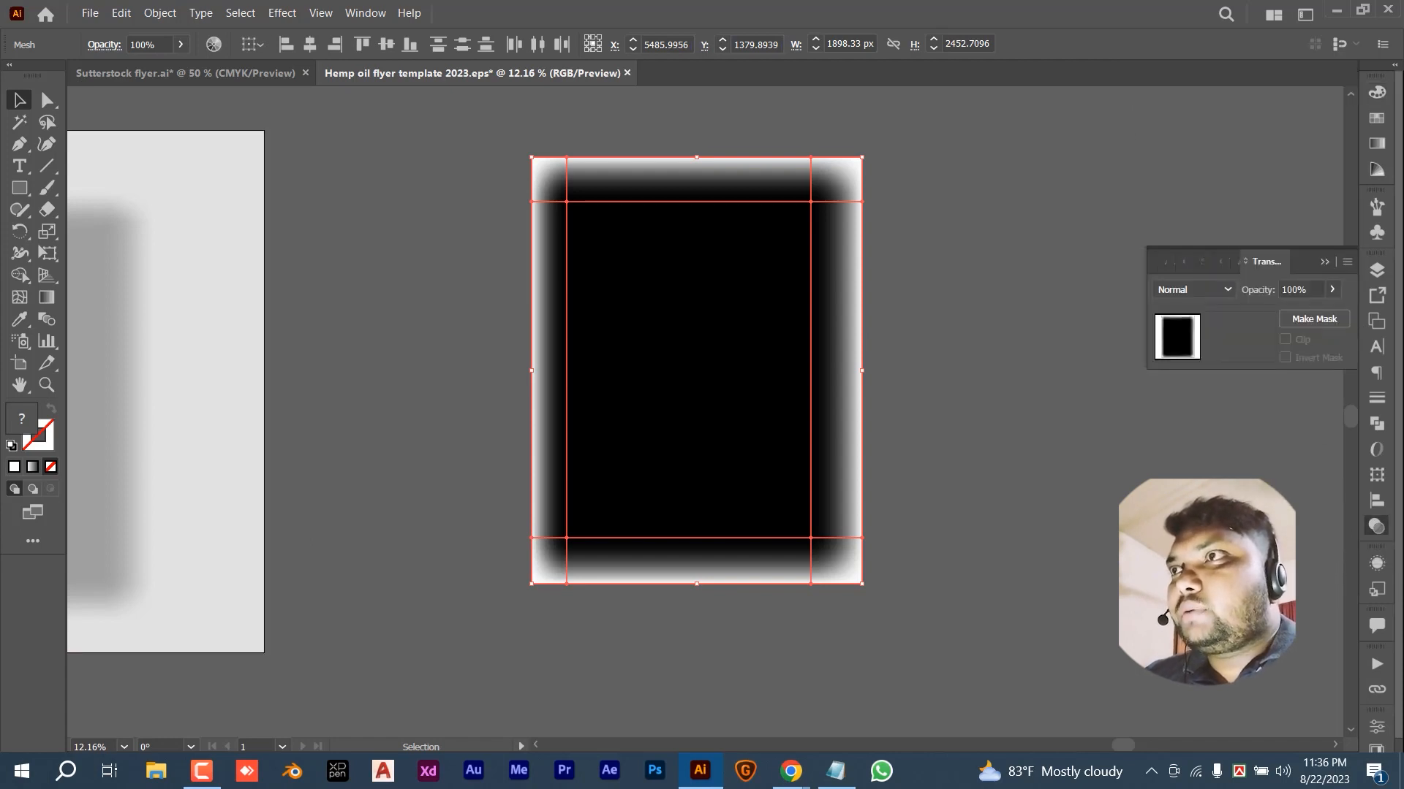
pyautogui.click(365, 13)
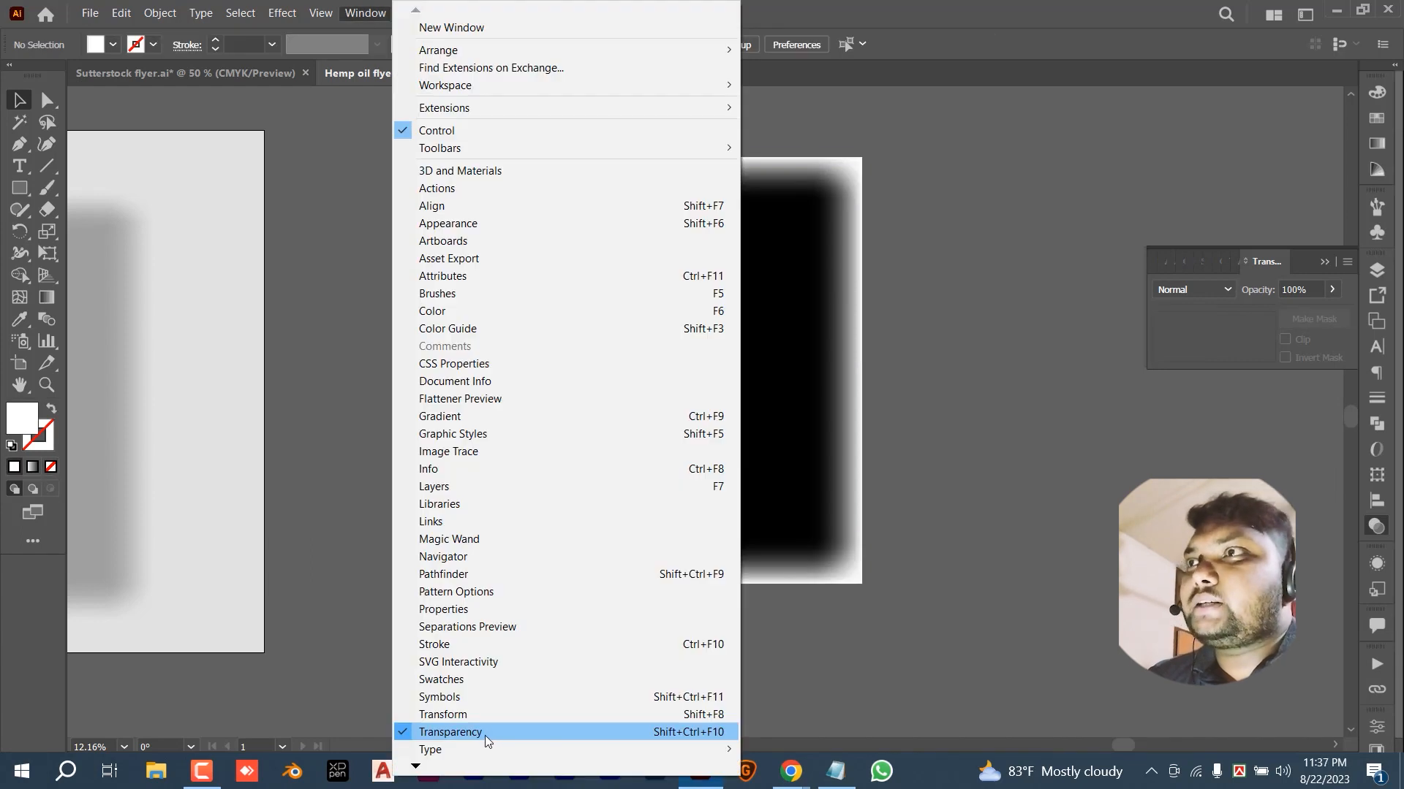
pyautogui.click(1097, 380)
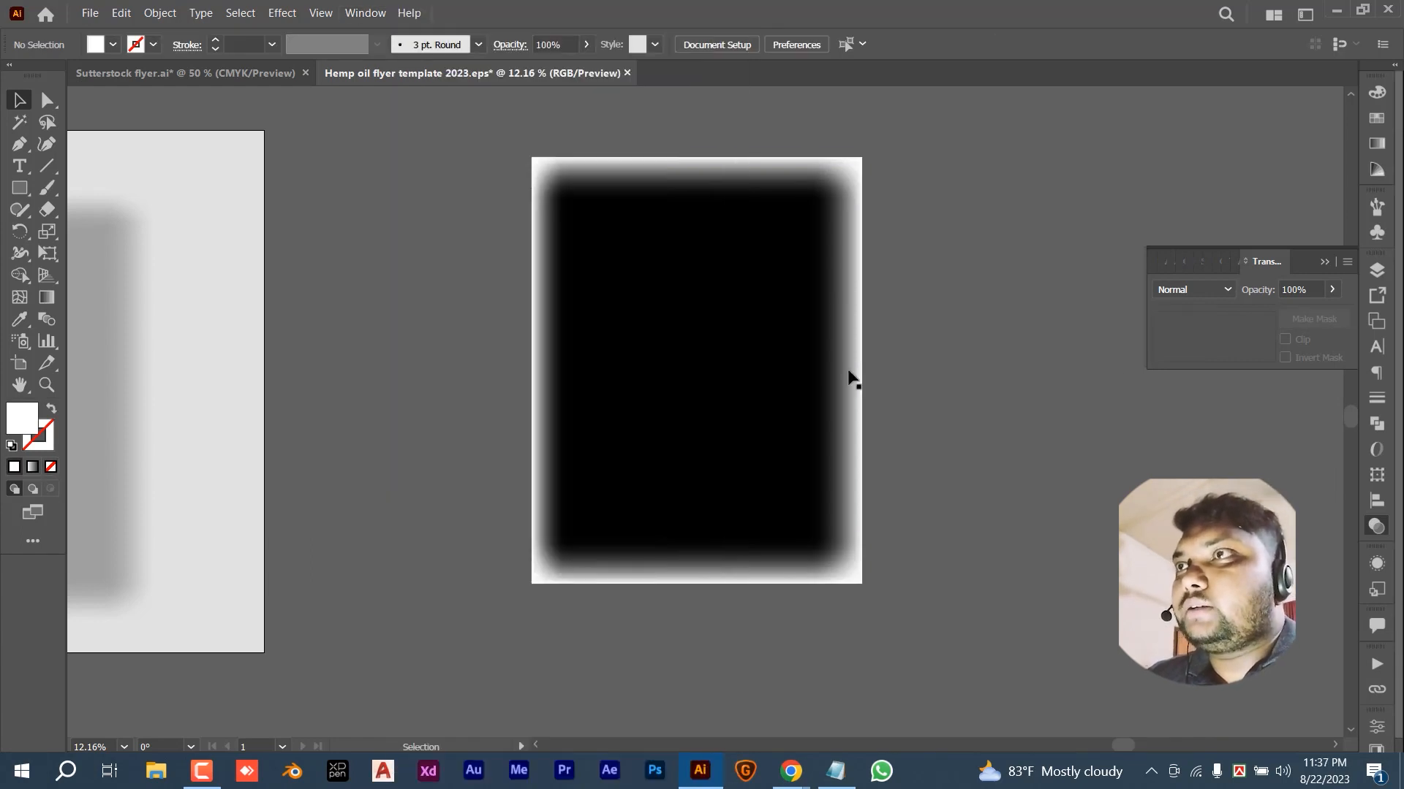
pyautogui.moveTo(964, 272); pyautogui.dragTo(714, 426)
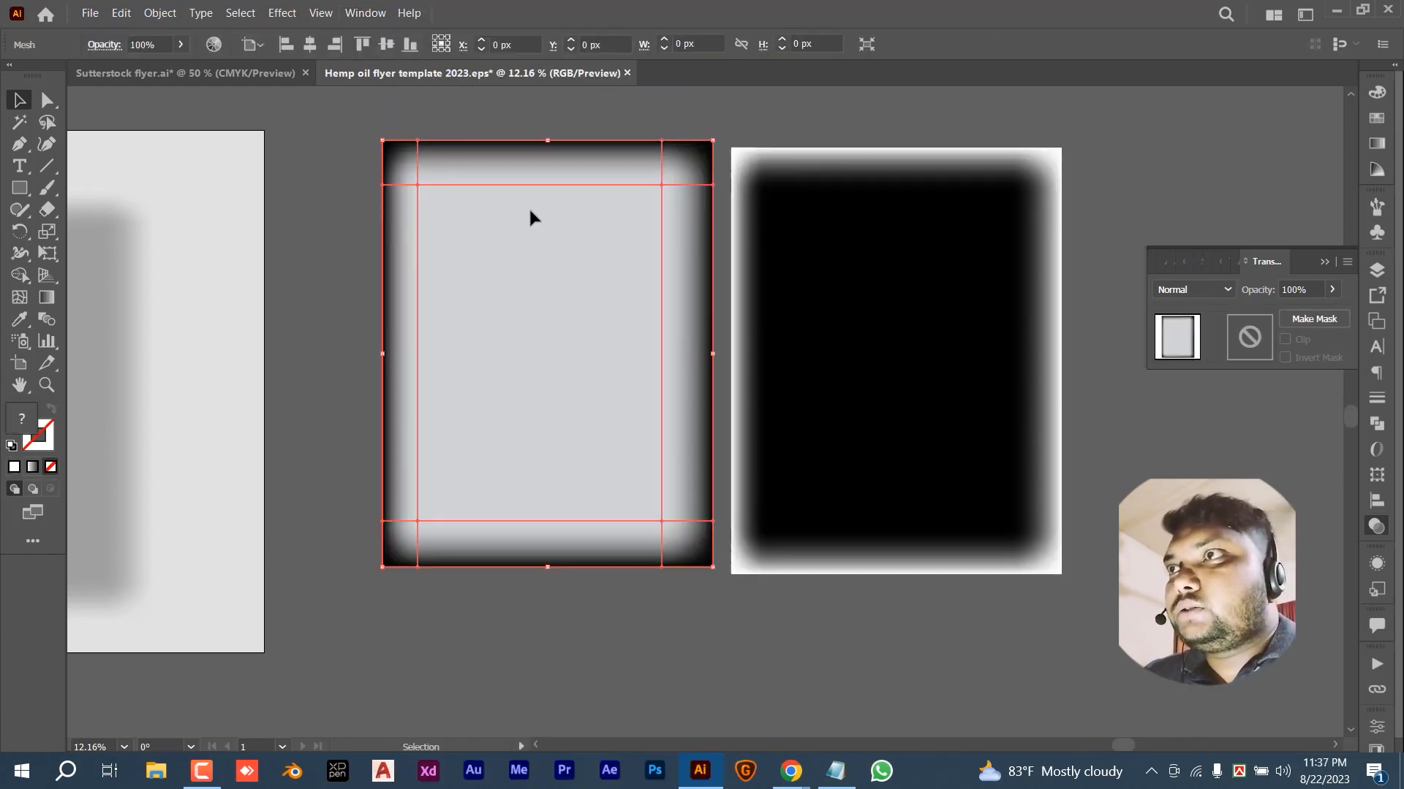
# - Bring the grey mesh to front and stack it over the black mesh
pyautogui.rightClick(532, 212)
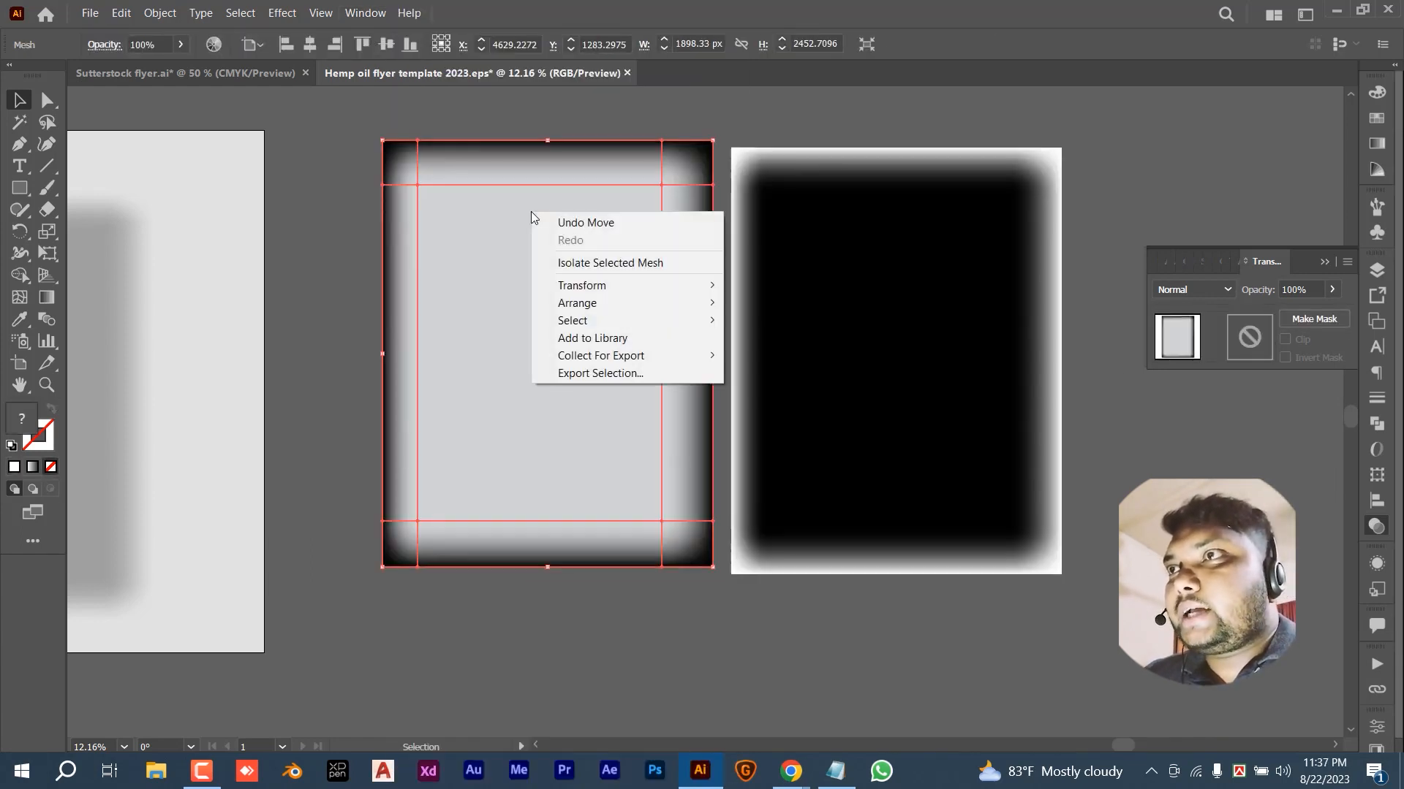
pyautogui.moveTo(657, 303)
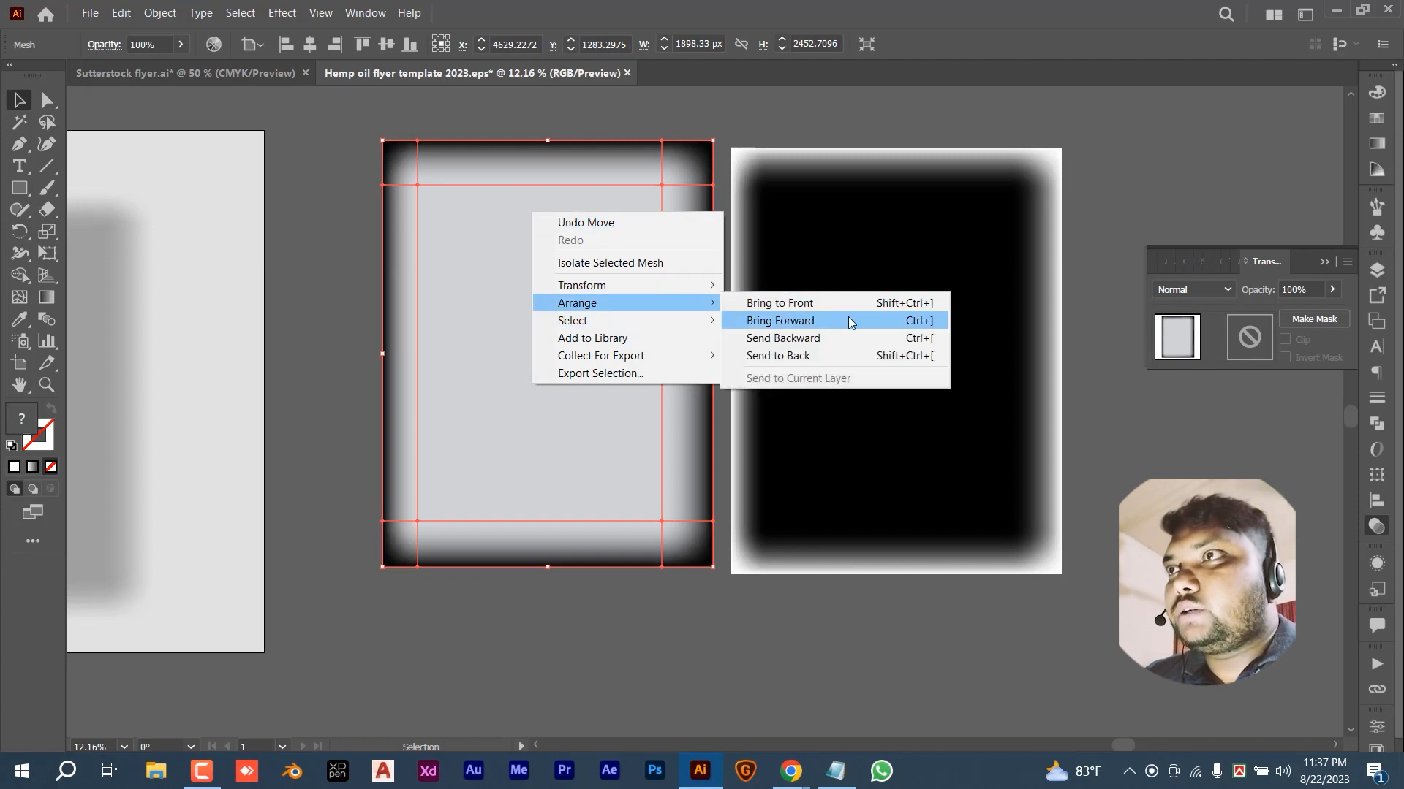
pyautogui.click(809, 303)
pyautogui.moveTo(567, 336); pyautogui.dragTo(885, 349)
pyautogui.moveTo(692, 147); pyautogui.dragTo(881, 347)
pyautogui.moveTo(883, 349); pyautogui.dragTo(682, 367)
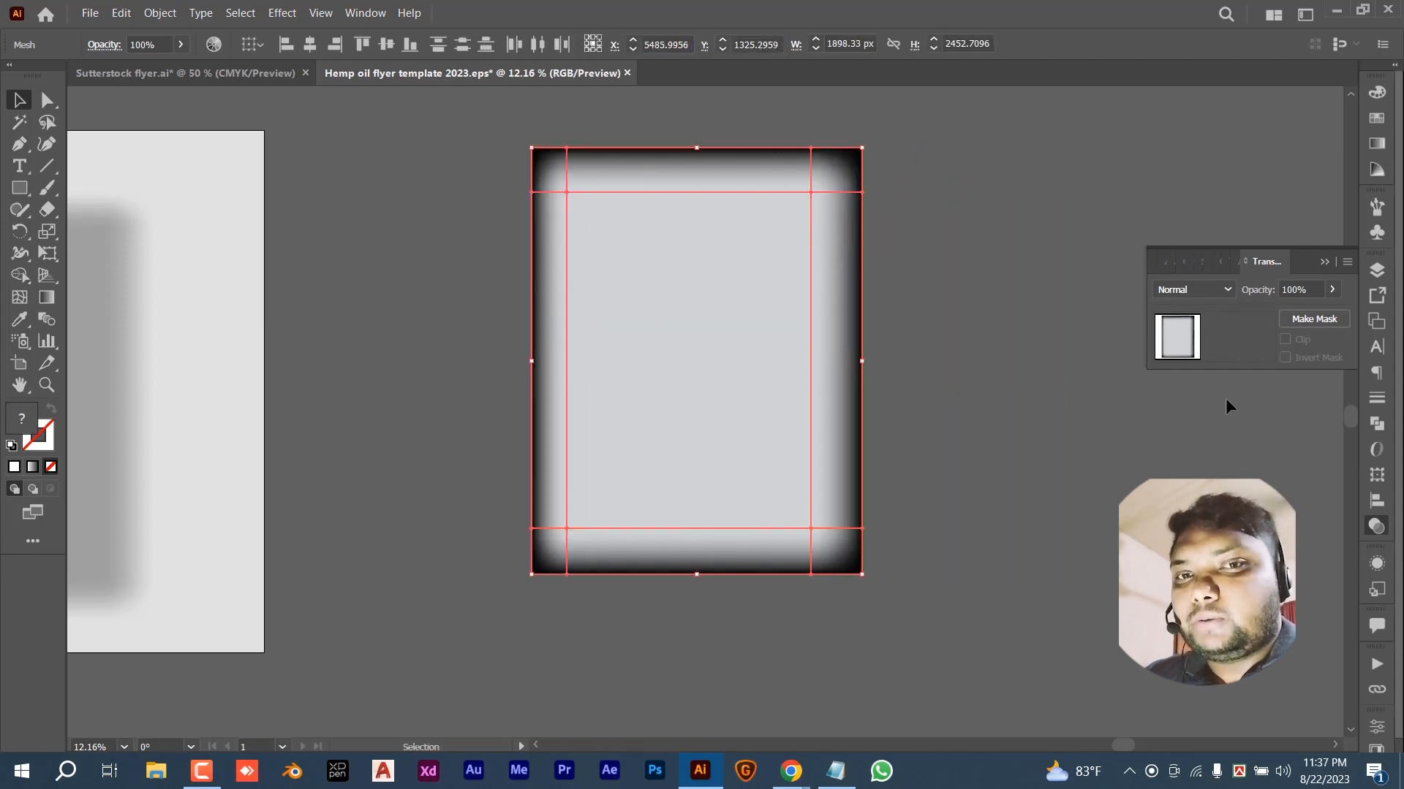
# - Make an opacity mask from the two meshes and hide the artboards with Shift+Ctrl+H
pyautogui.click(1308, 322)
pyautogui.click(1013, 305)
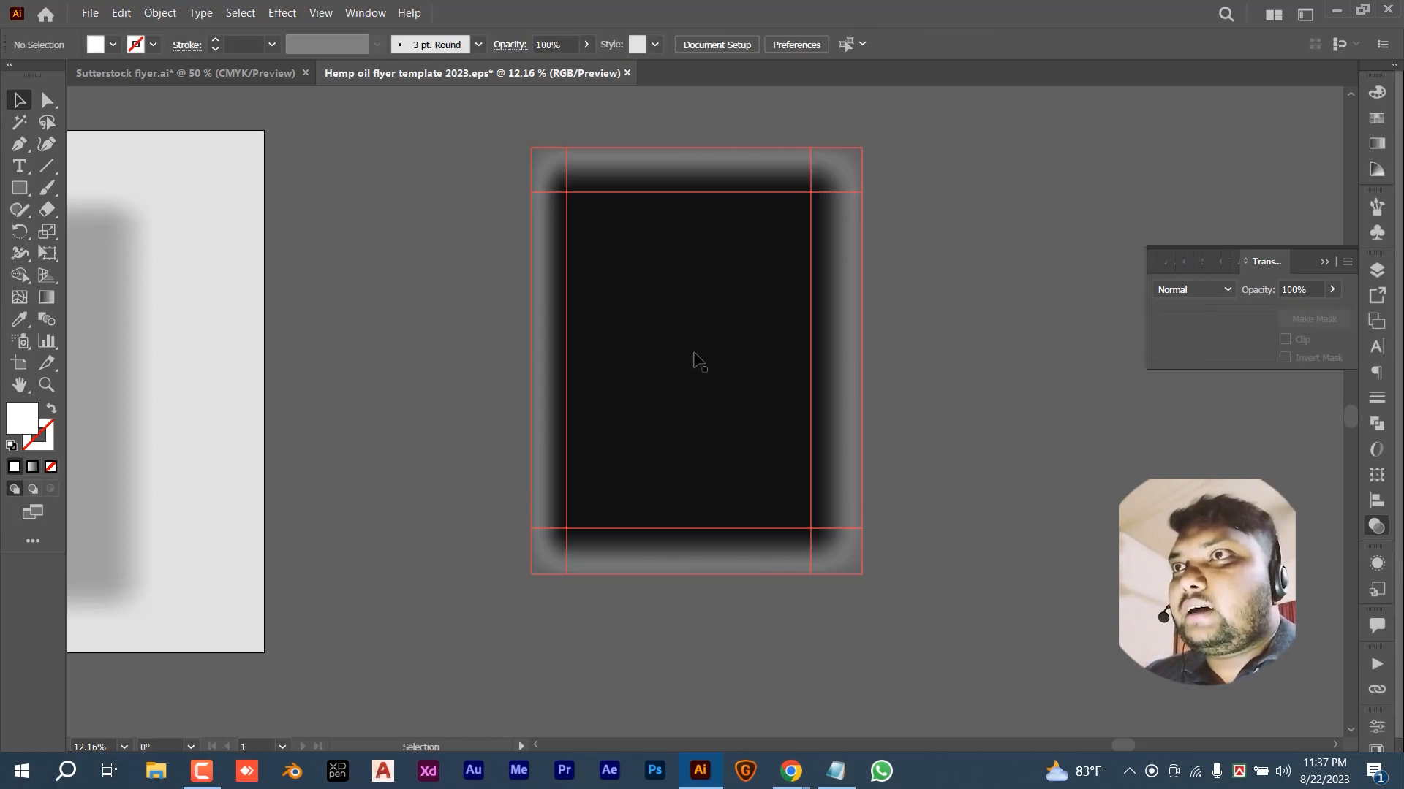
pyautogui.press('ctrl')
pyautogui.hotkey('ctrl', 'shift', 'h')
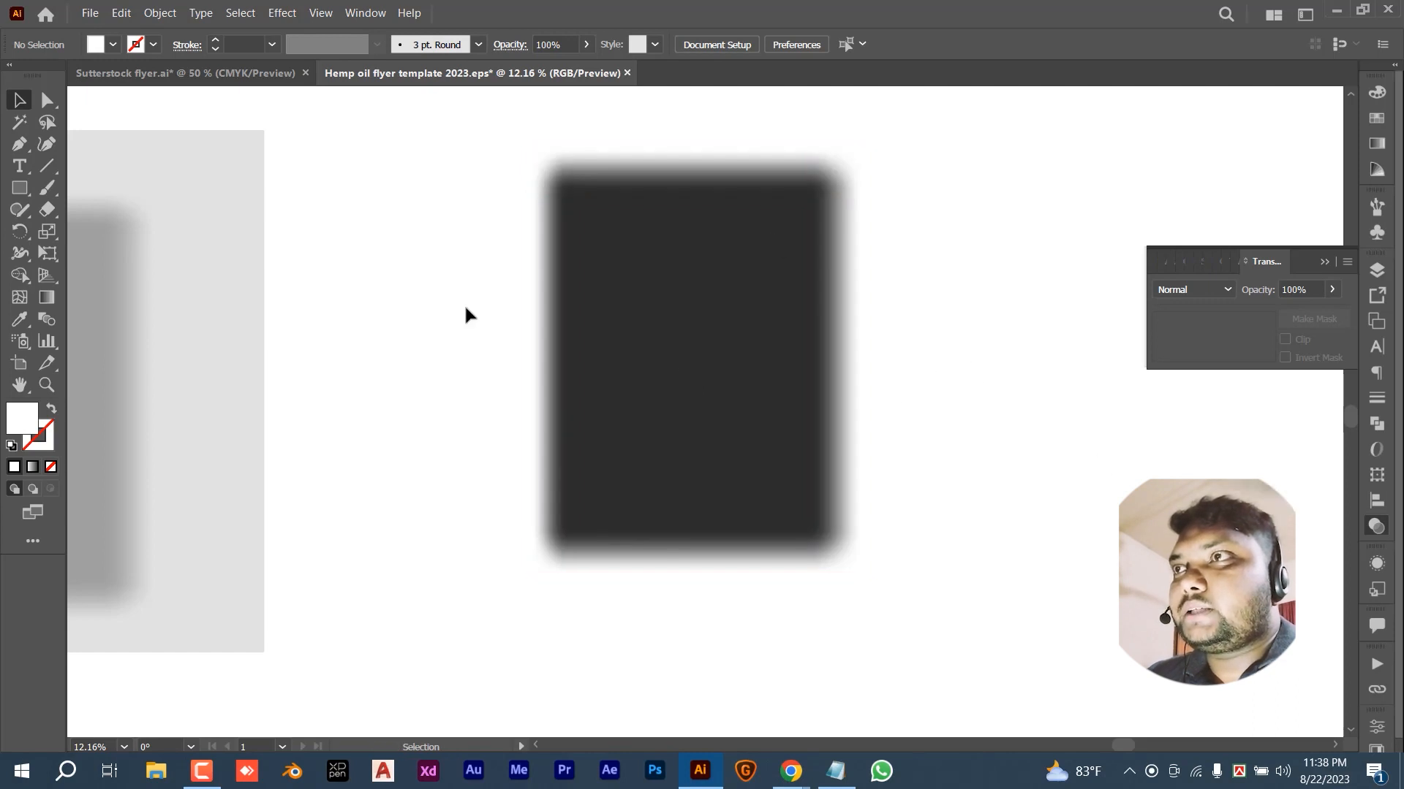
# - Lower the masked shadow's opacity to about 39% in the Transparency panel
pyautogui.click(559, 356)
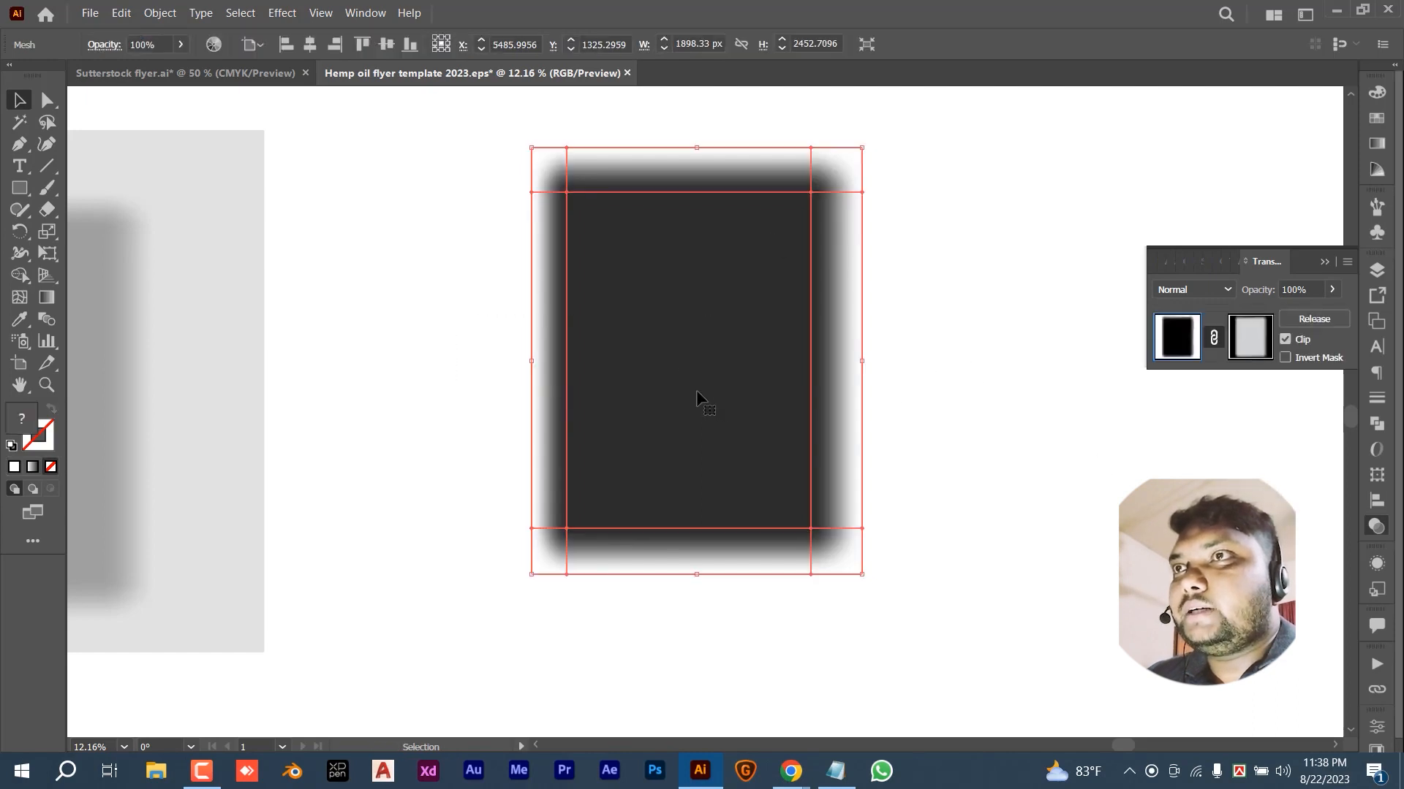
pyautogui.click(1332, 290)
pyautogui.moveTo(1326, 313); pyautogui.dragTo(1284, 323)
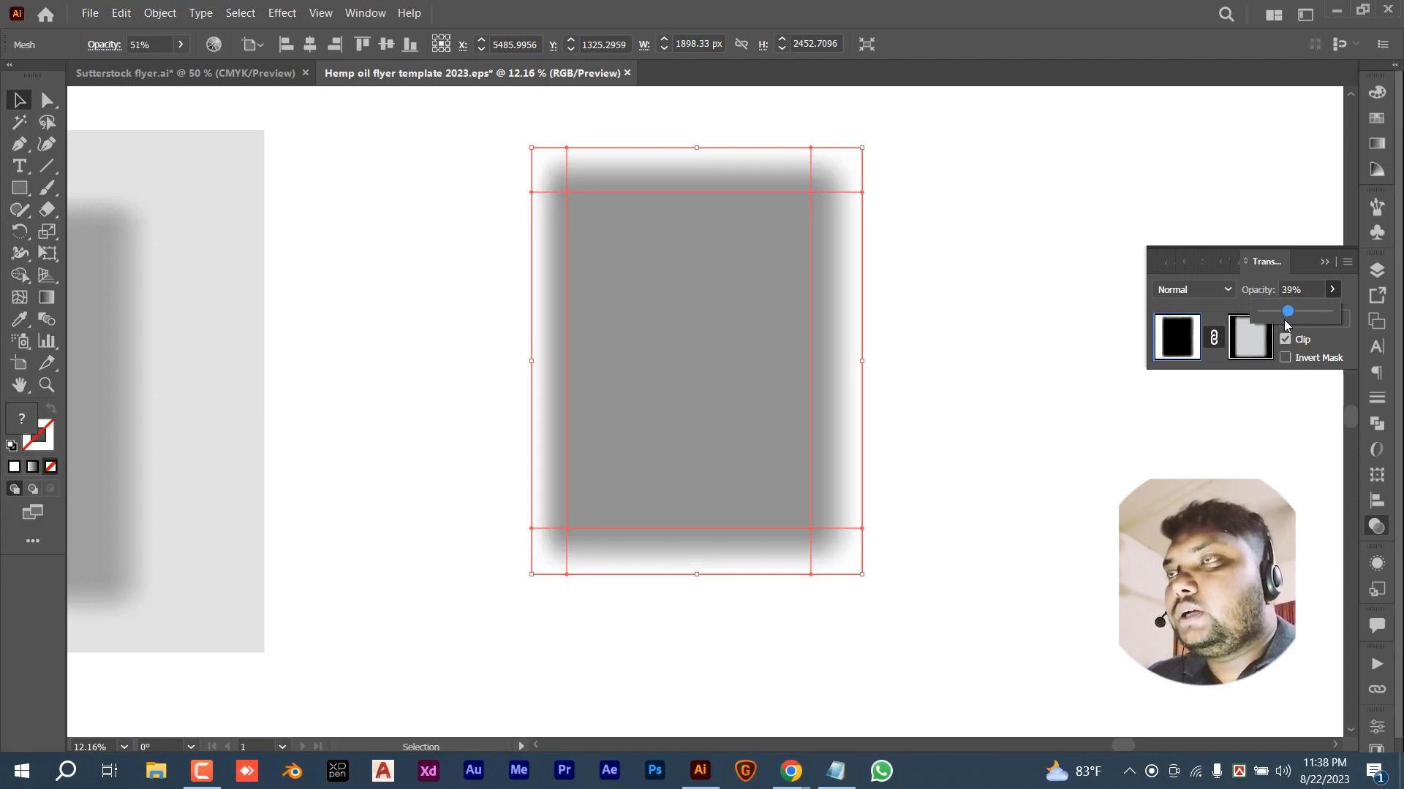
pyautogui.click(1002, 310)
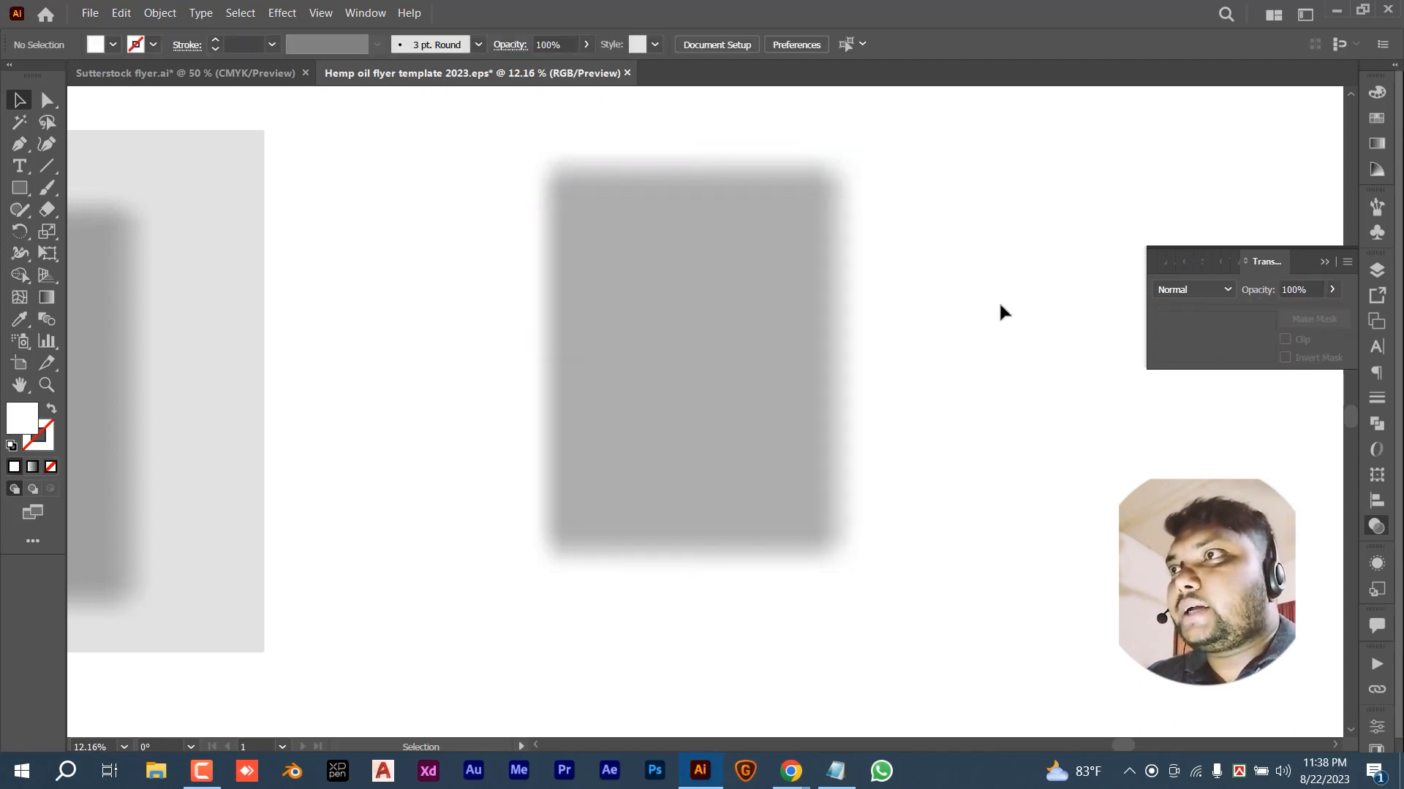
# - Delete the dark blurred shadow copy on the right and recentre the artboard
pyautogui.press('space')
pyautogui.moveTo(492, 319); pyautogui.dragTo(796, 307)
pyautogui.click(285, 358)
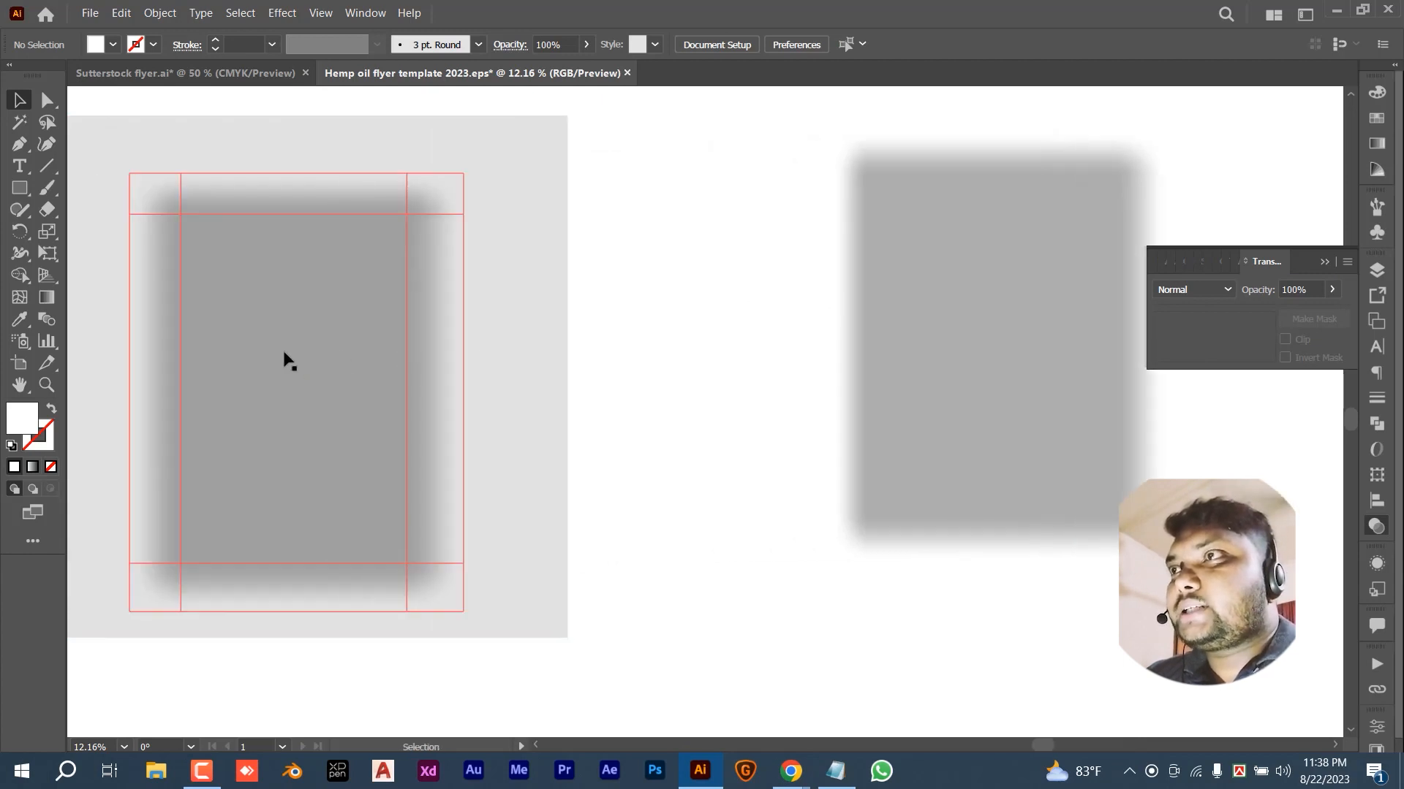
pyautogui.moveTo(285, 357); pyautogui.dragTo(621, 313)
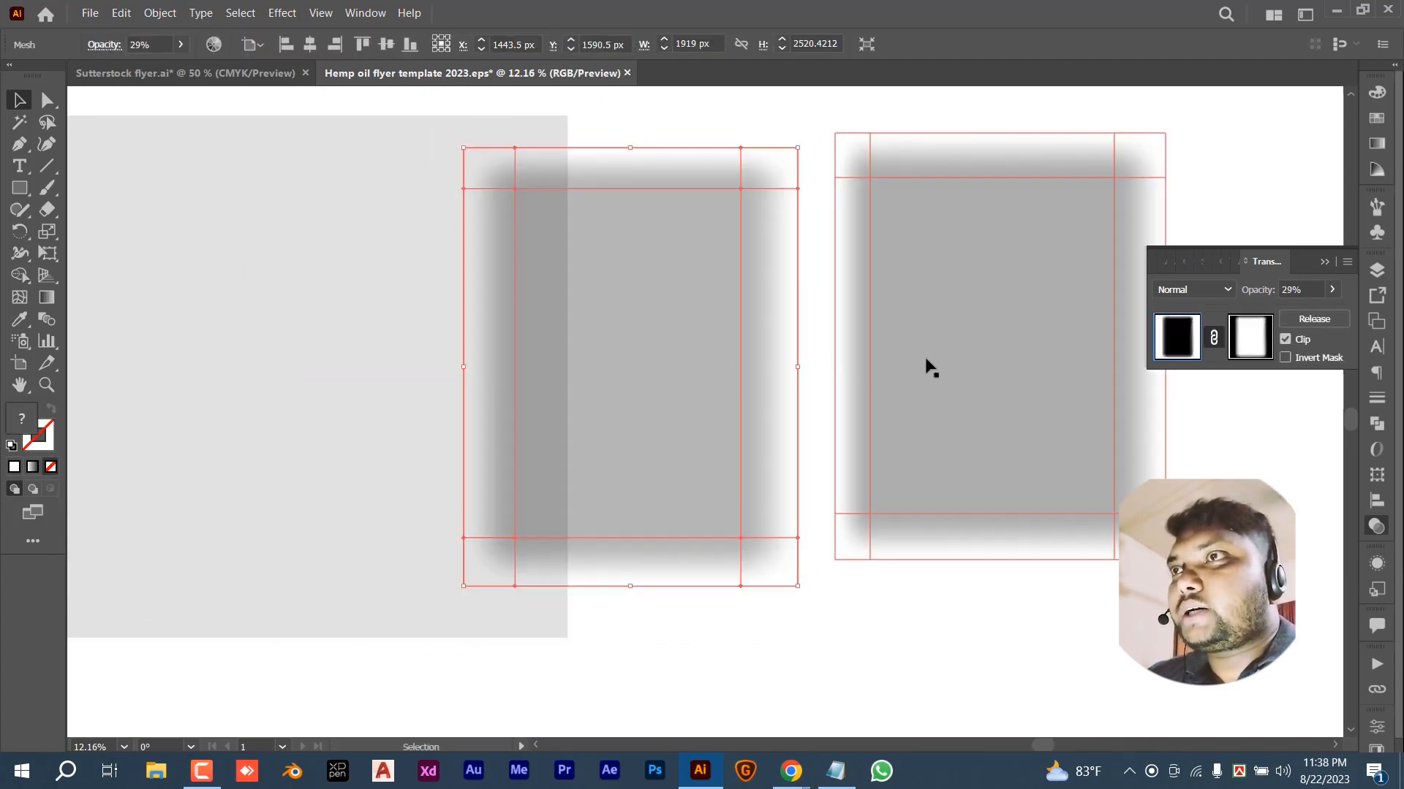
pyautogui.moveTo(943, 379); pyautogui.dragTo(960, 393)
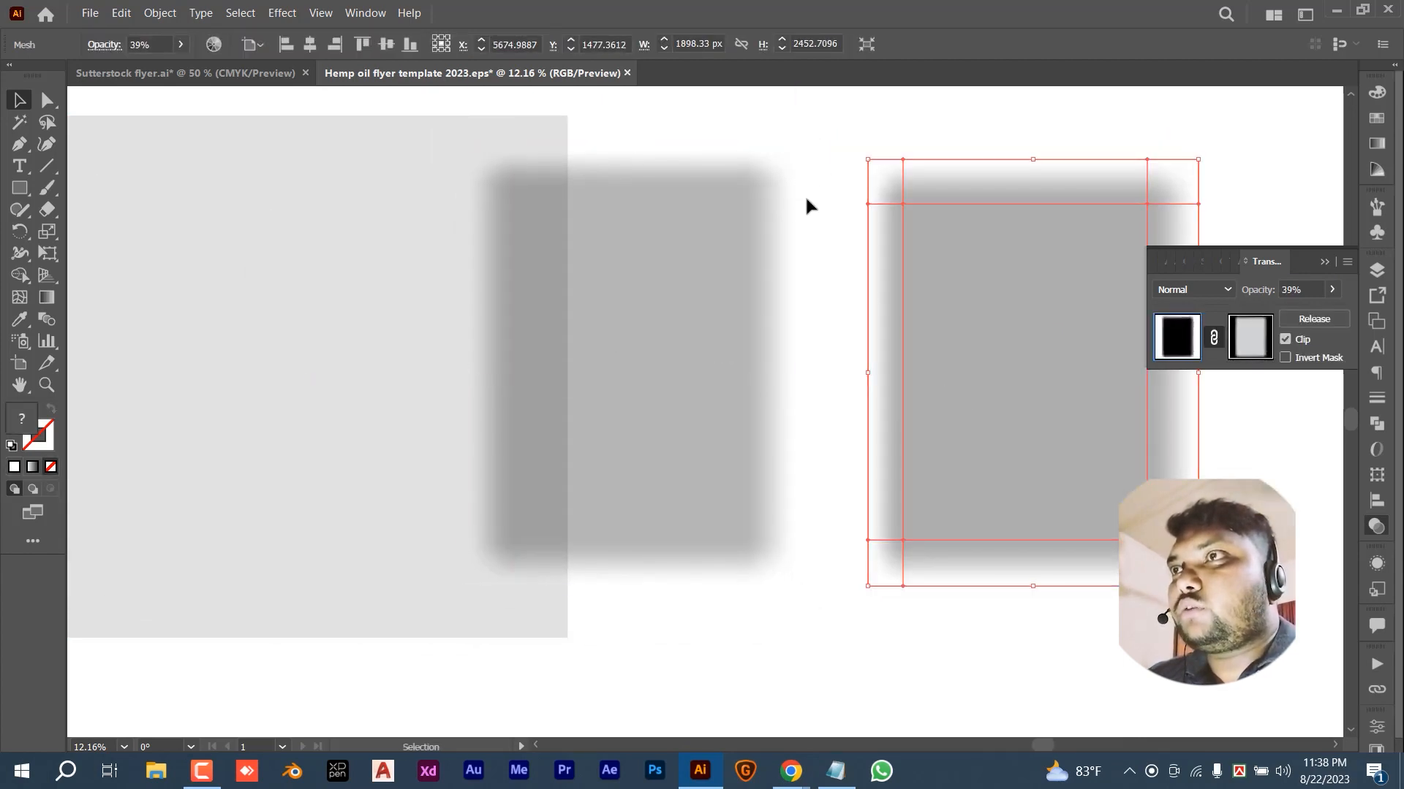
pyautogui.click(845, 153)
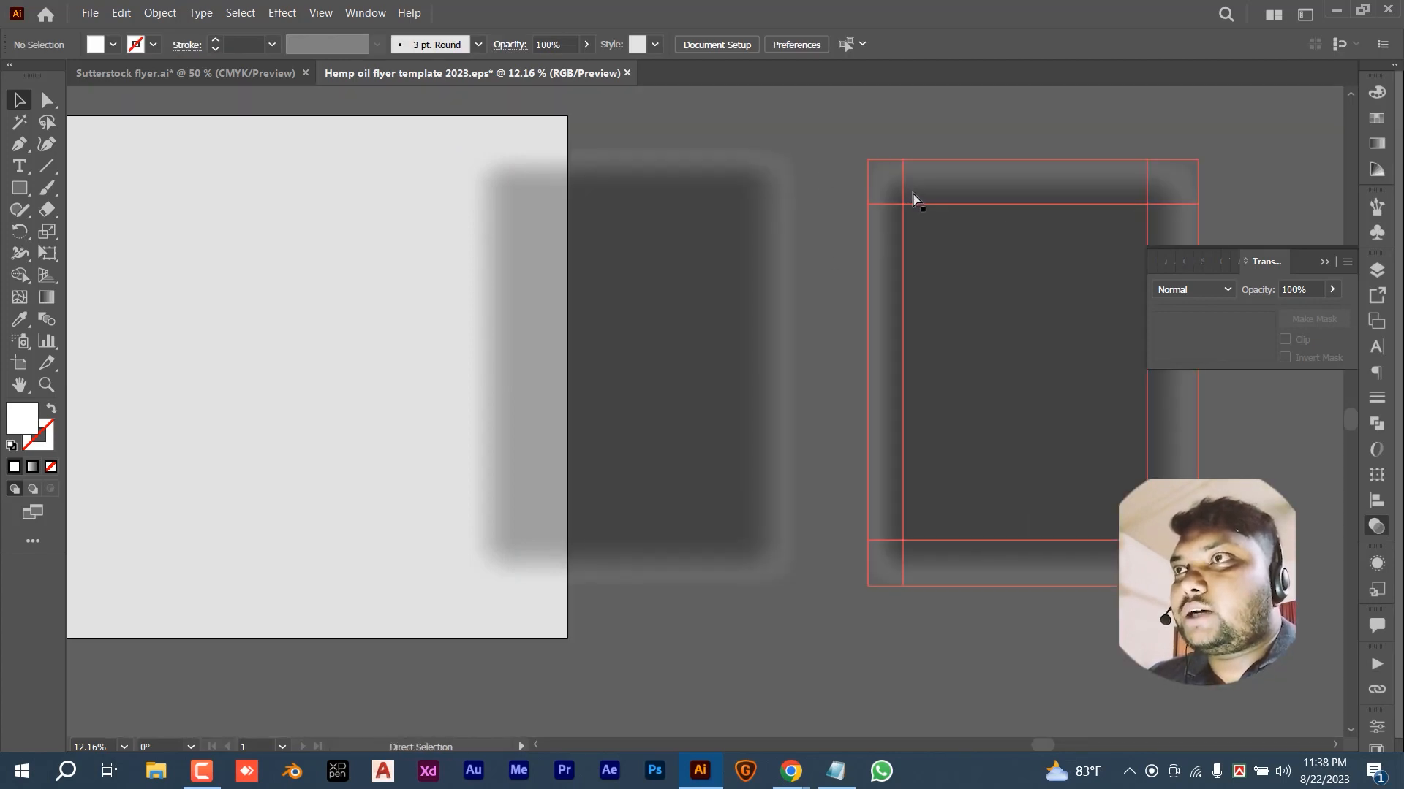
pyautogui.hotkey('ctrl', 'z')
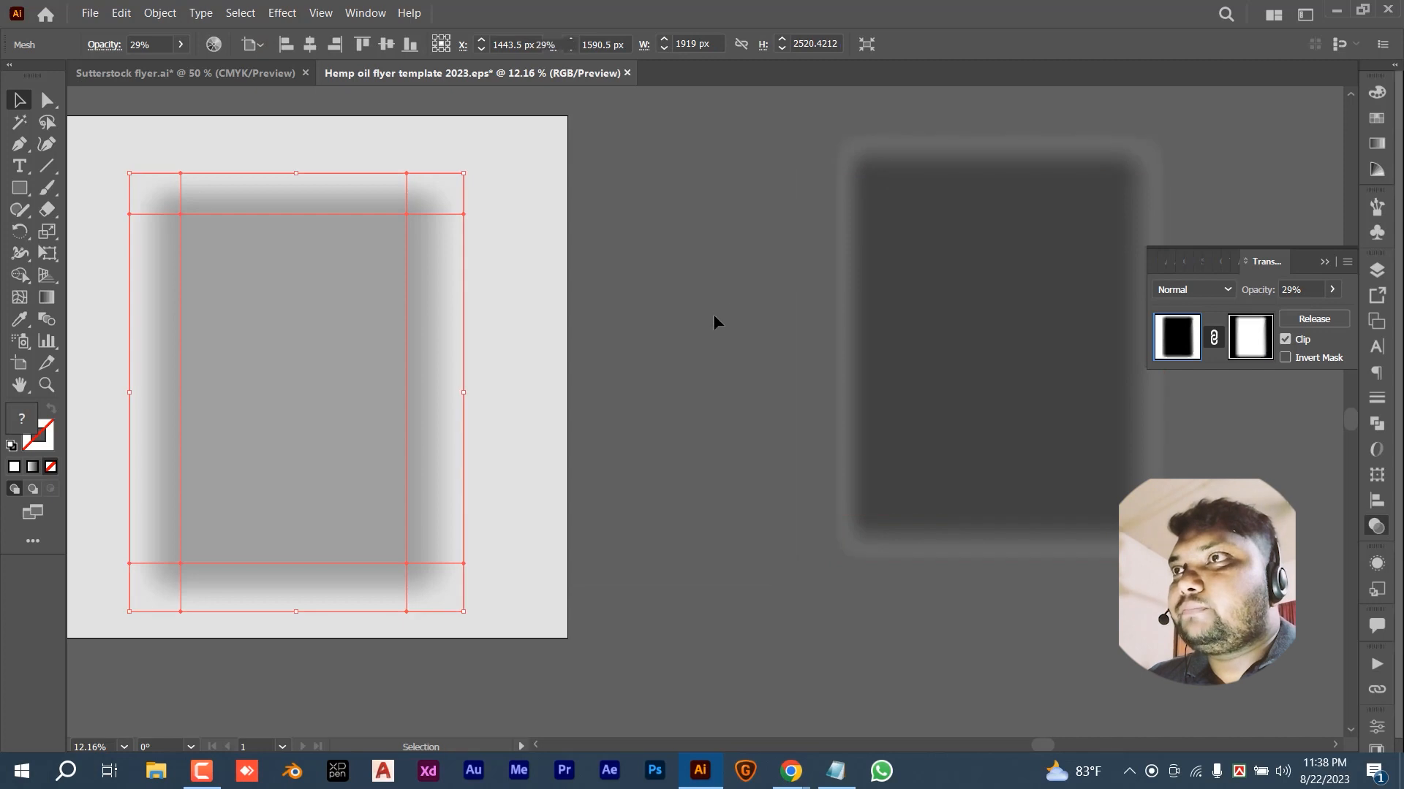
pyautogui.click(950, 304)
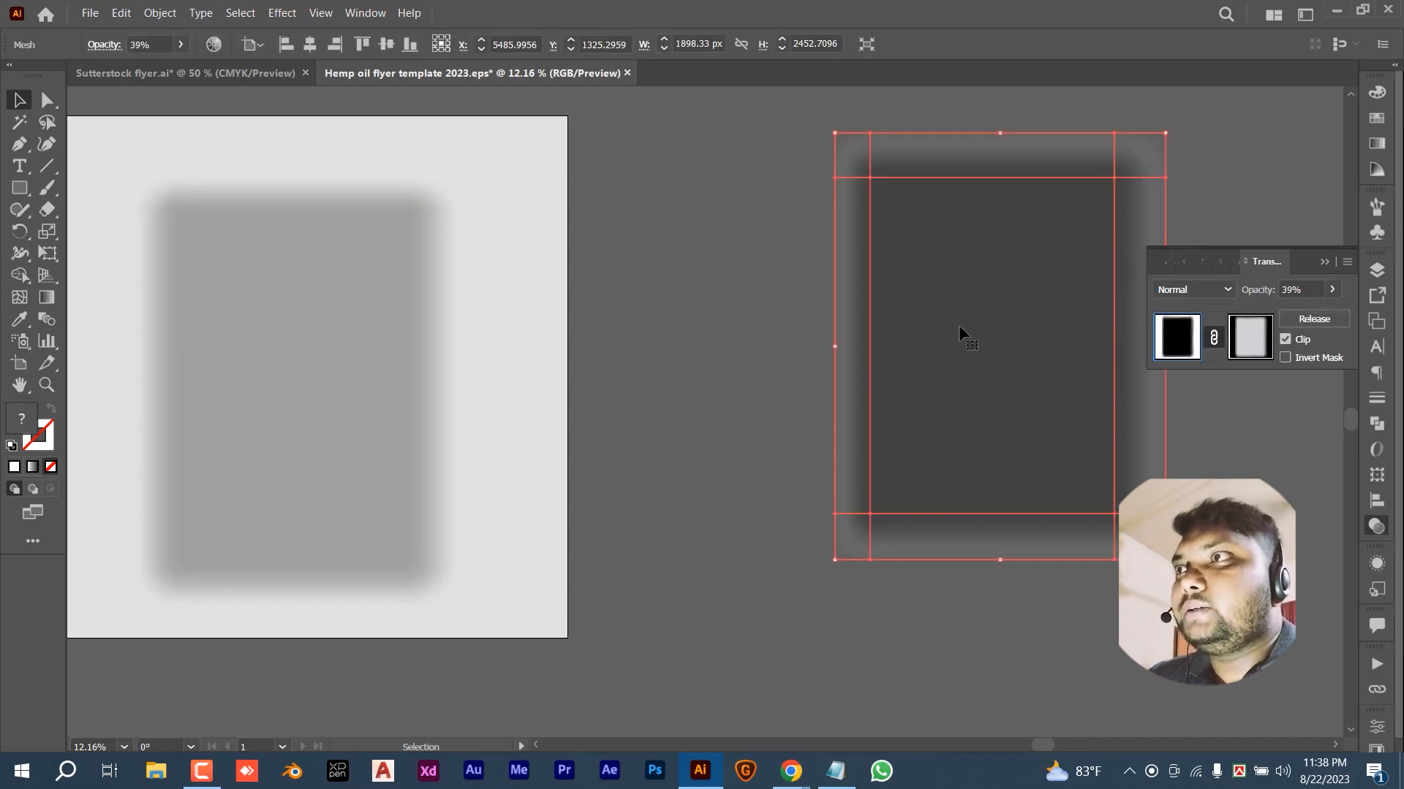
pyautogui.press('Delete')
pyautogui.moveTo(260, 435); pyautogui.dragTo(682, 386)
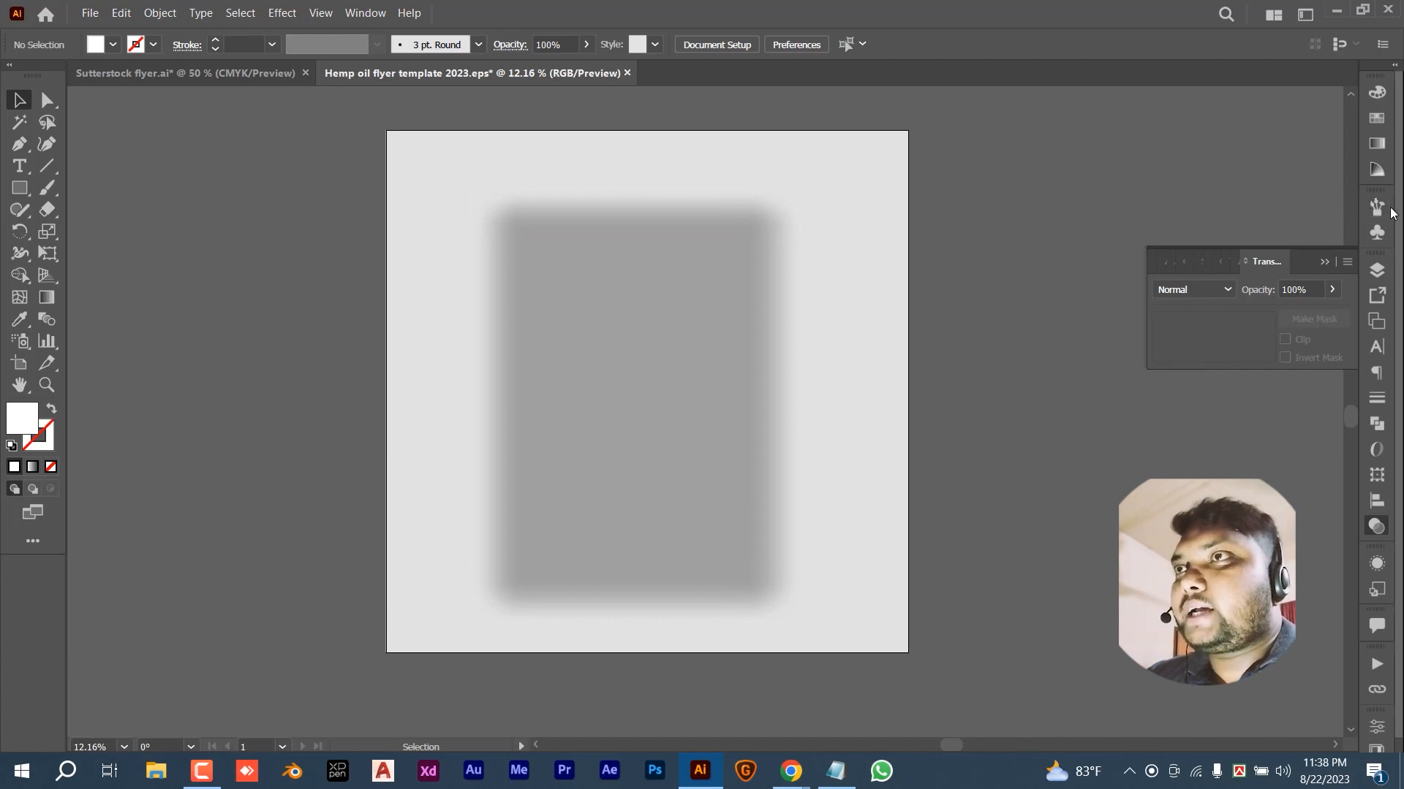
# - Turn the Design layer back on and save Hemp oil flyer template 2023.eps
pyautogui.click(1375, 272)
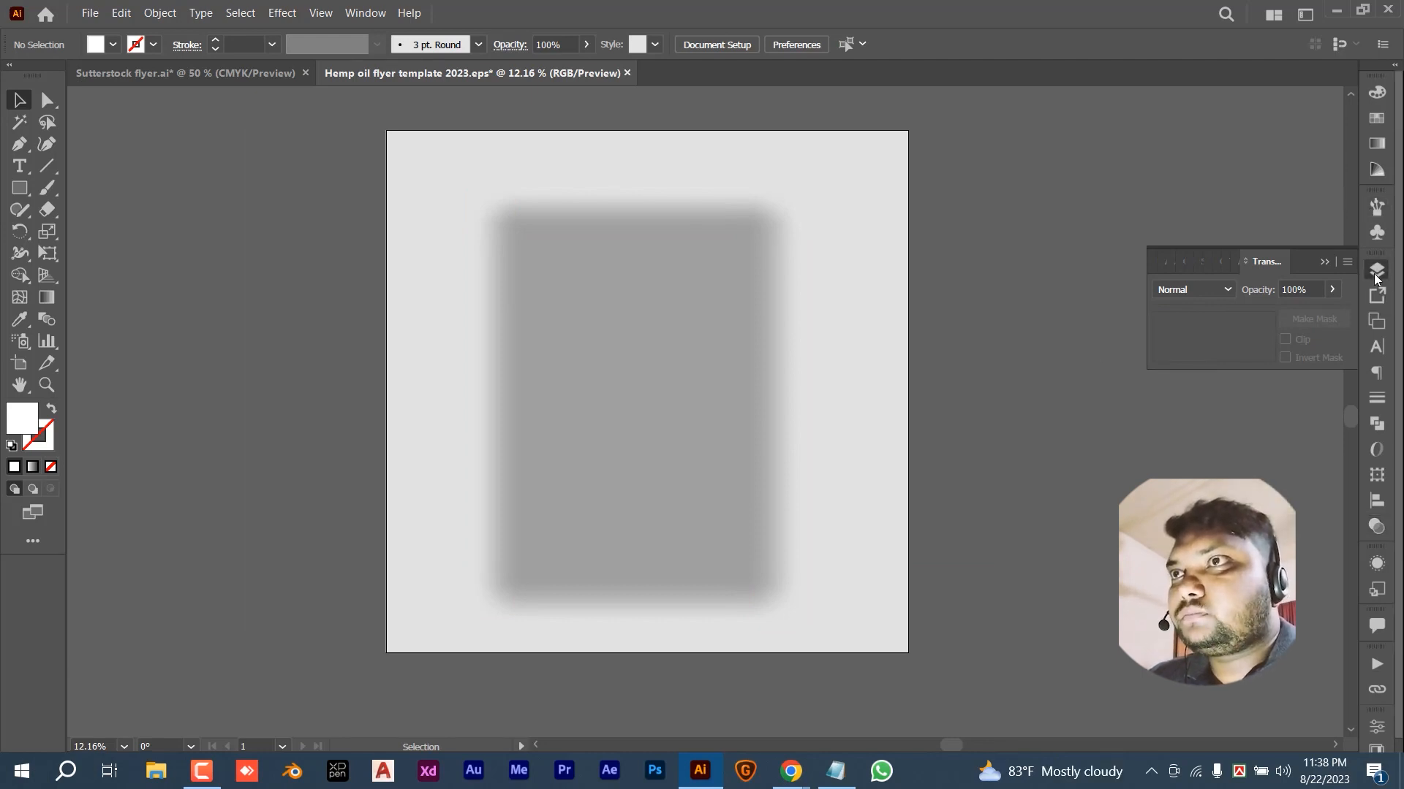
pyautogui.click(1162, 290)
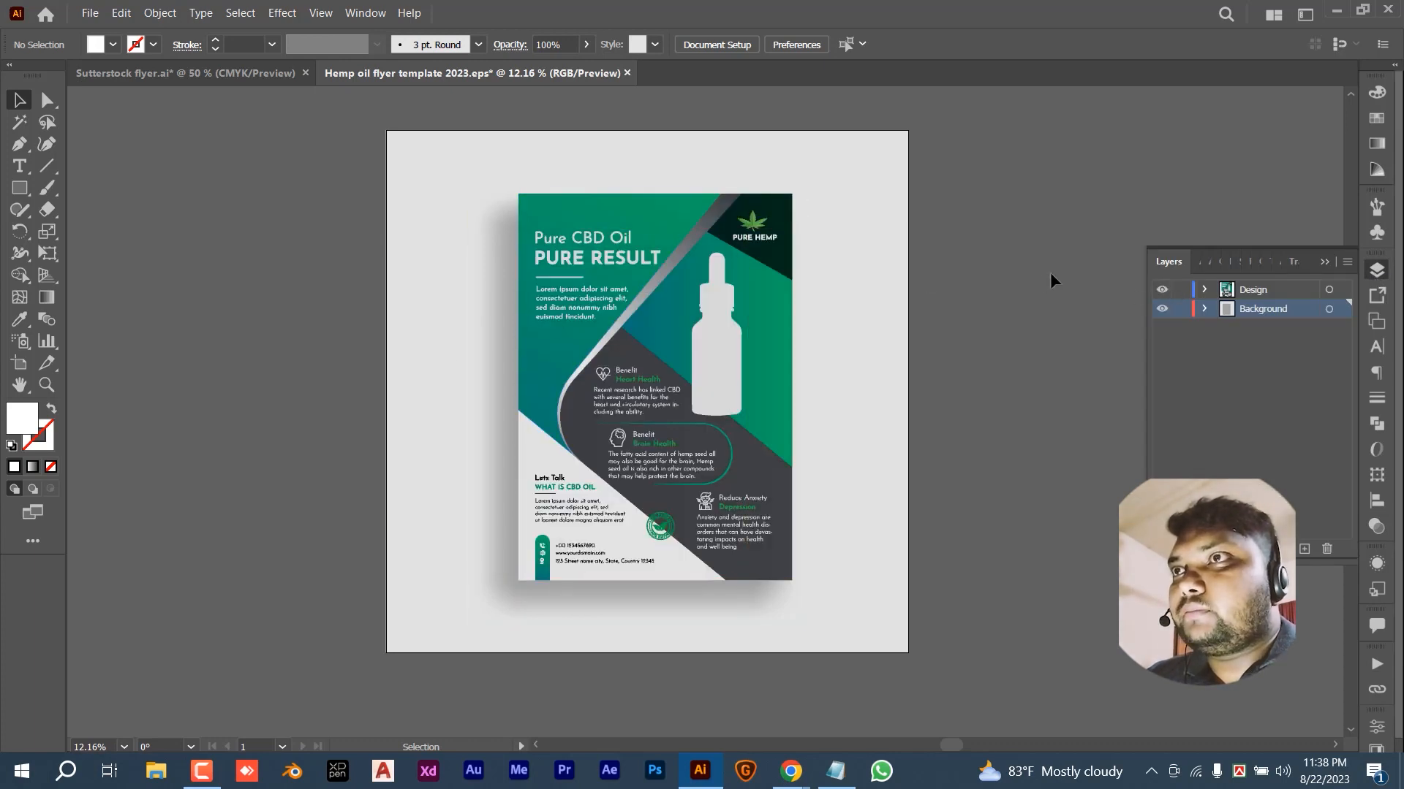
pyautogui.click(90, 13)
pyautogui.click(126, 163)
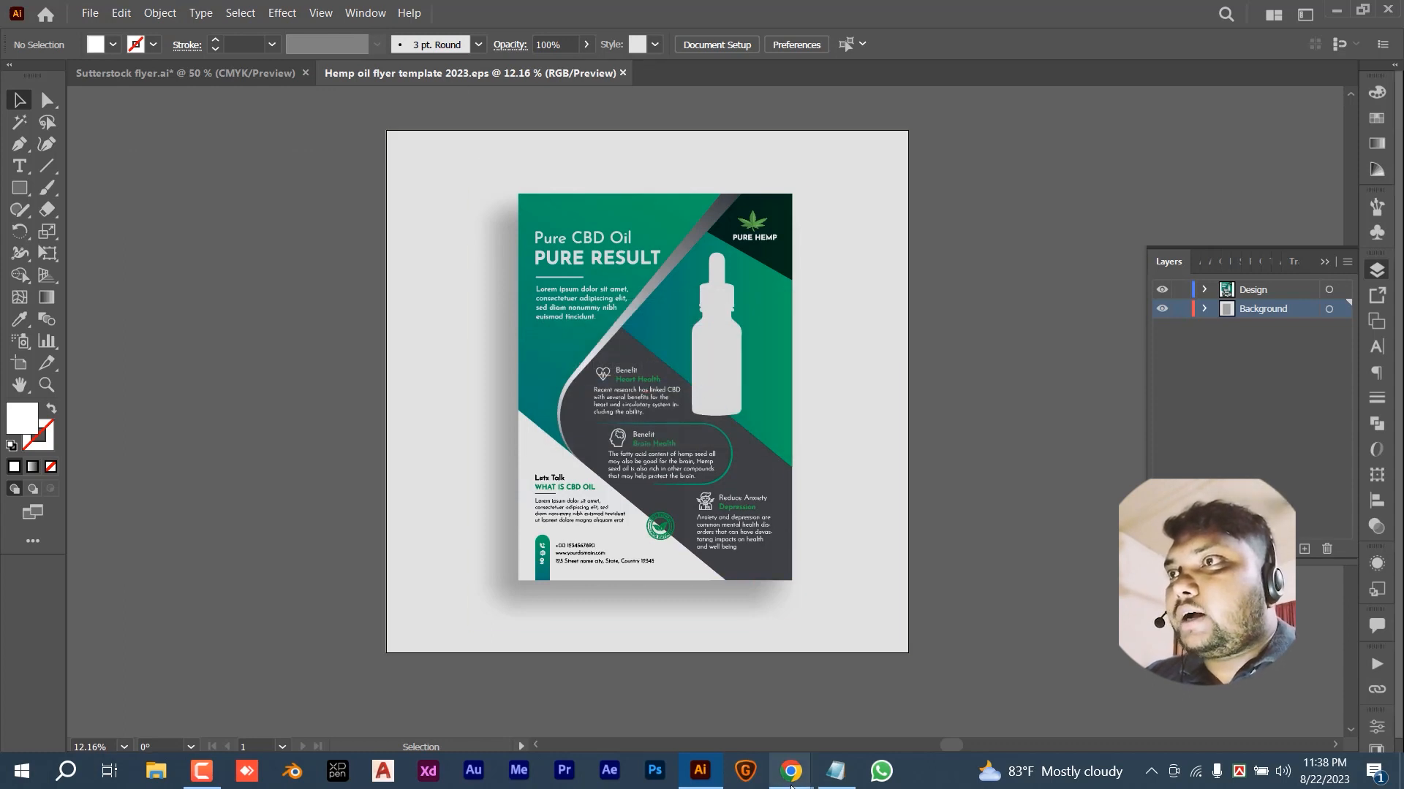
# - Upload Hemp oil flyer template 2023 on Shutterstock's Submit content page, then refresh the list
pyautogui.moveTo(790, 772)
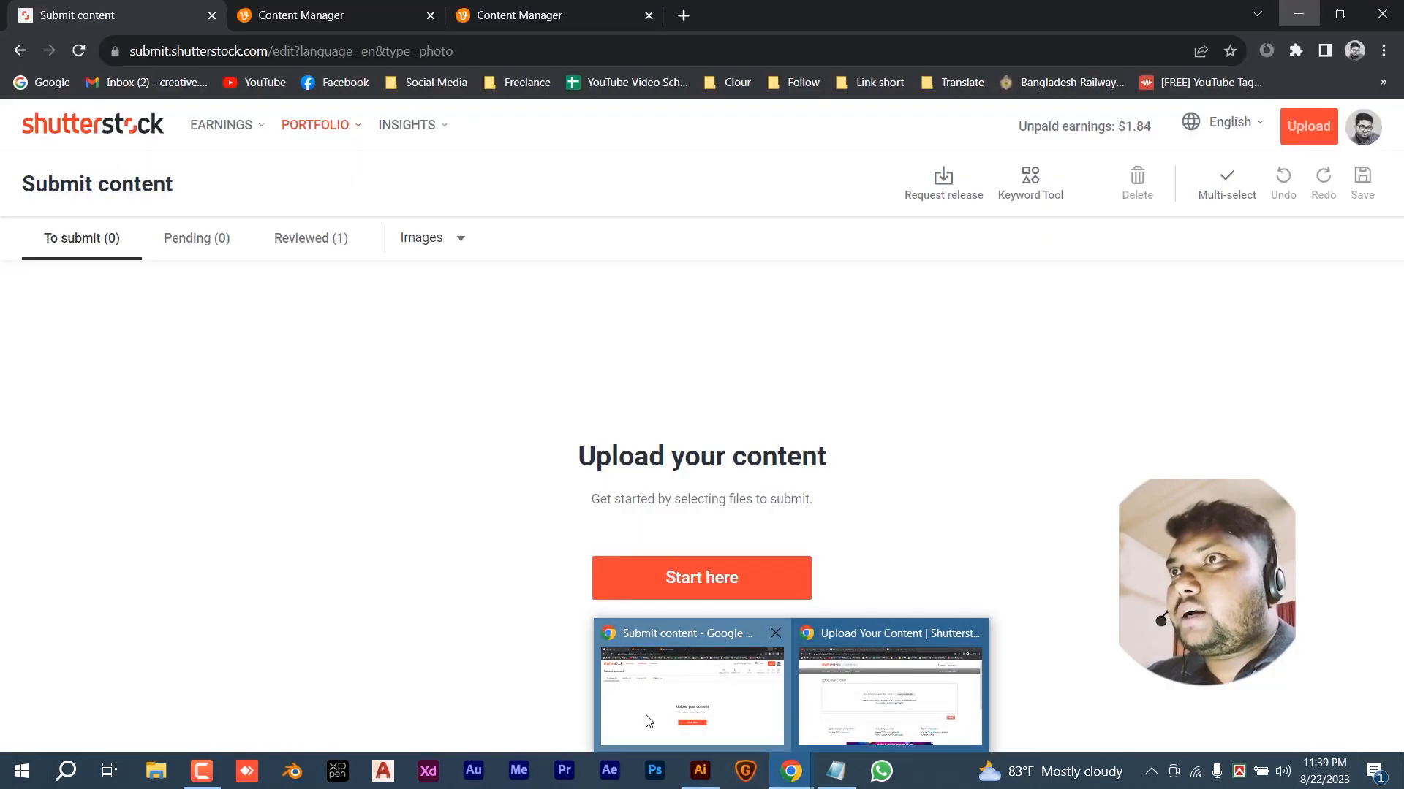
pyautogui.click(646, 721)
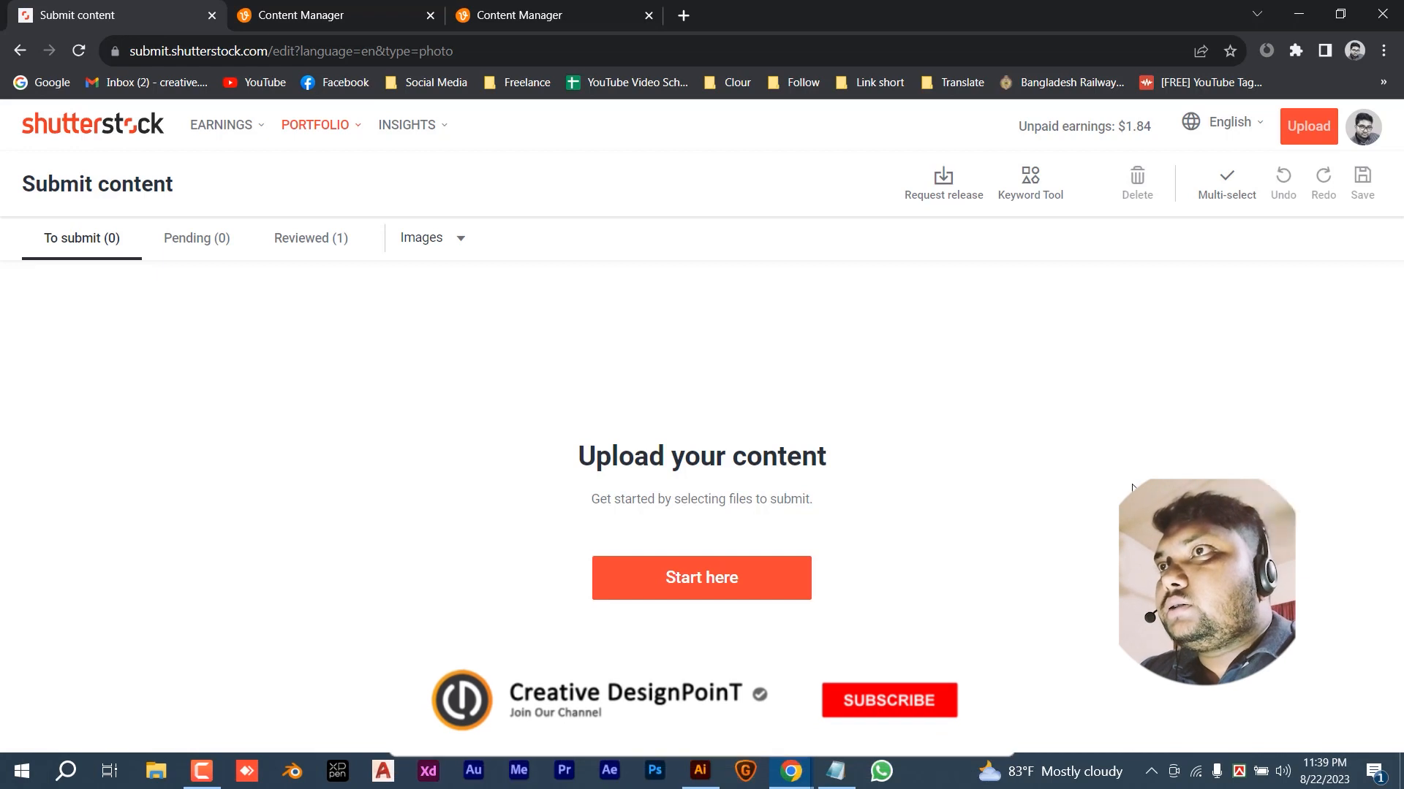
pyautogui.click(703, 578)
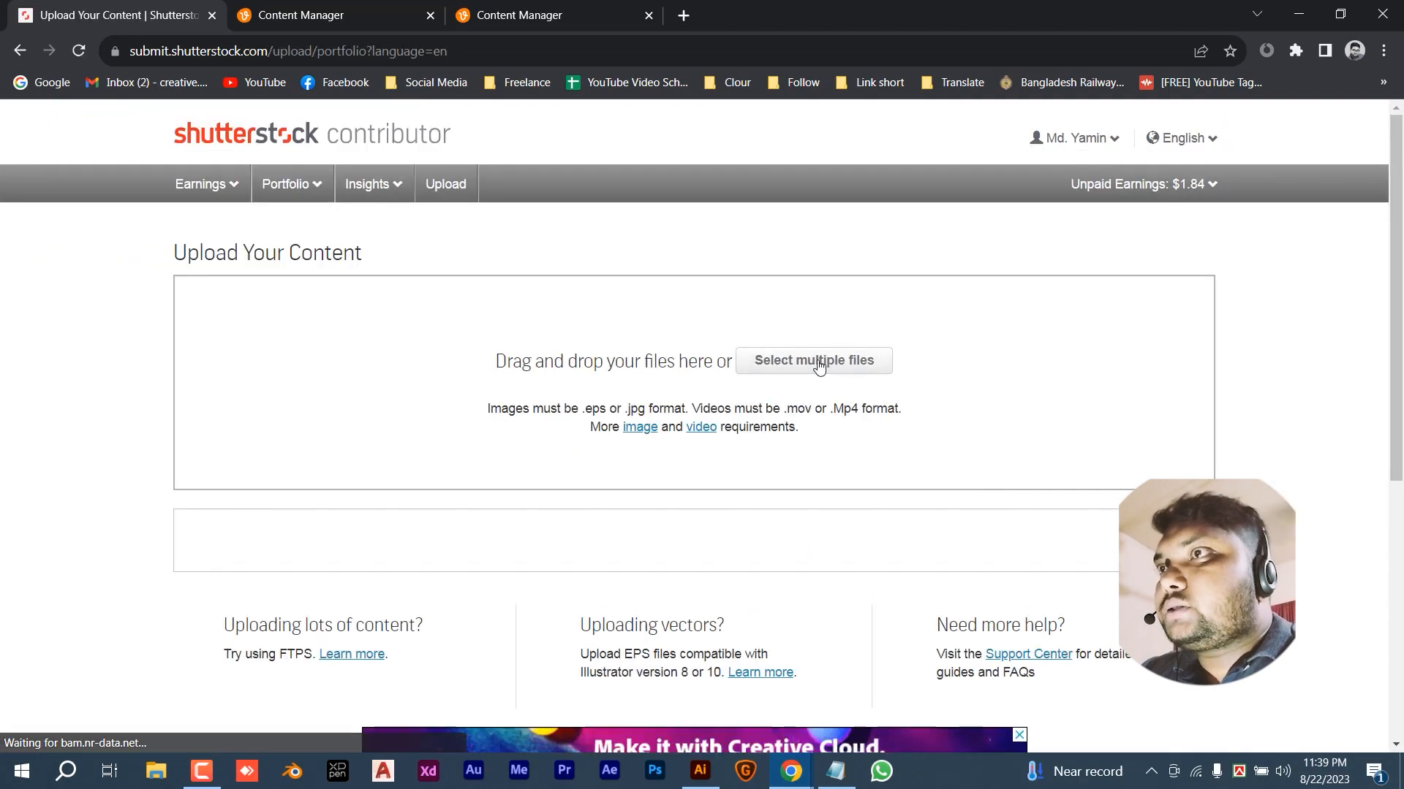
pyautogui.click(805, 367)
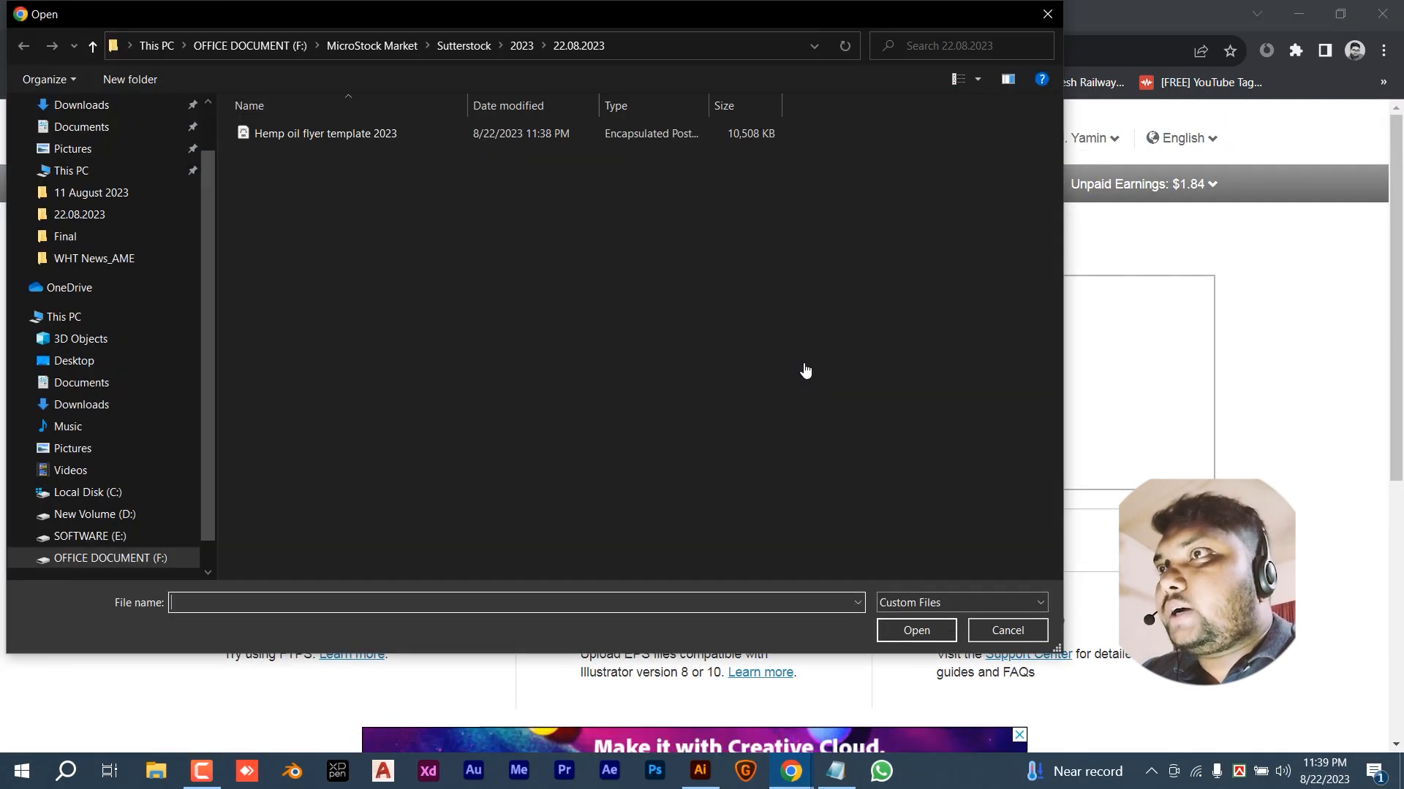
pyautogui.click(360, 133)
pyautogui.click(916, 630)
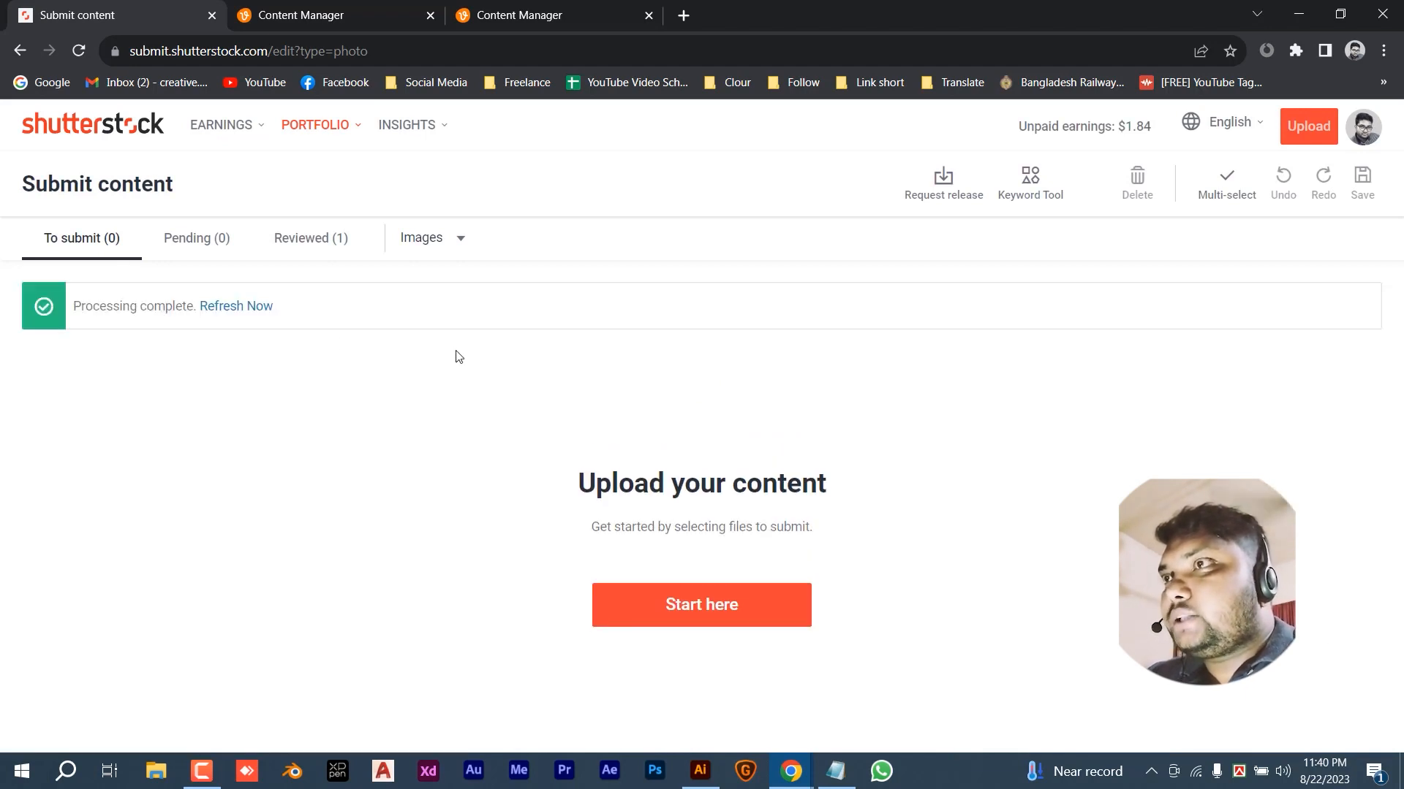
pyautogui.click(229, 308)
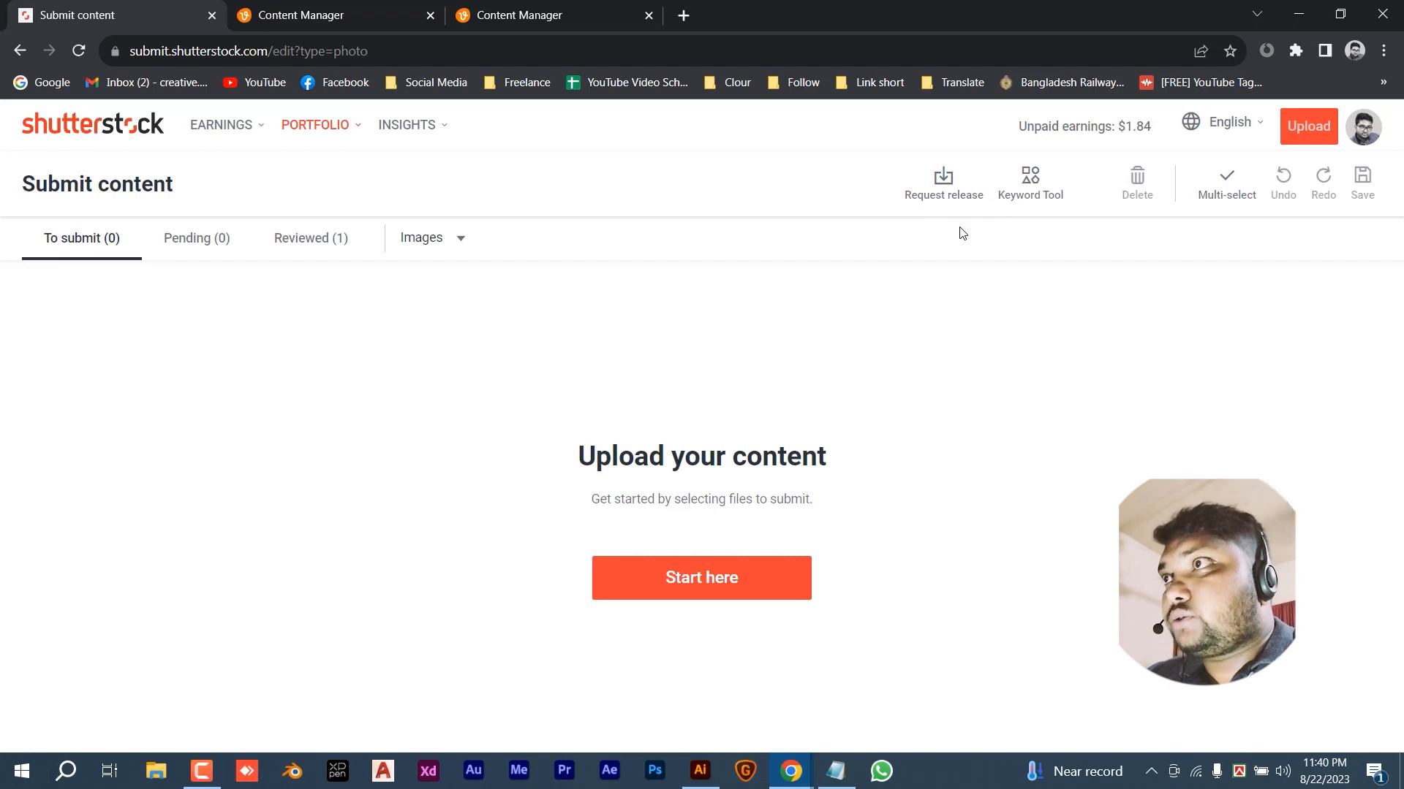
pyautogui.click(79, 51)
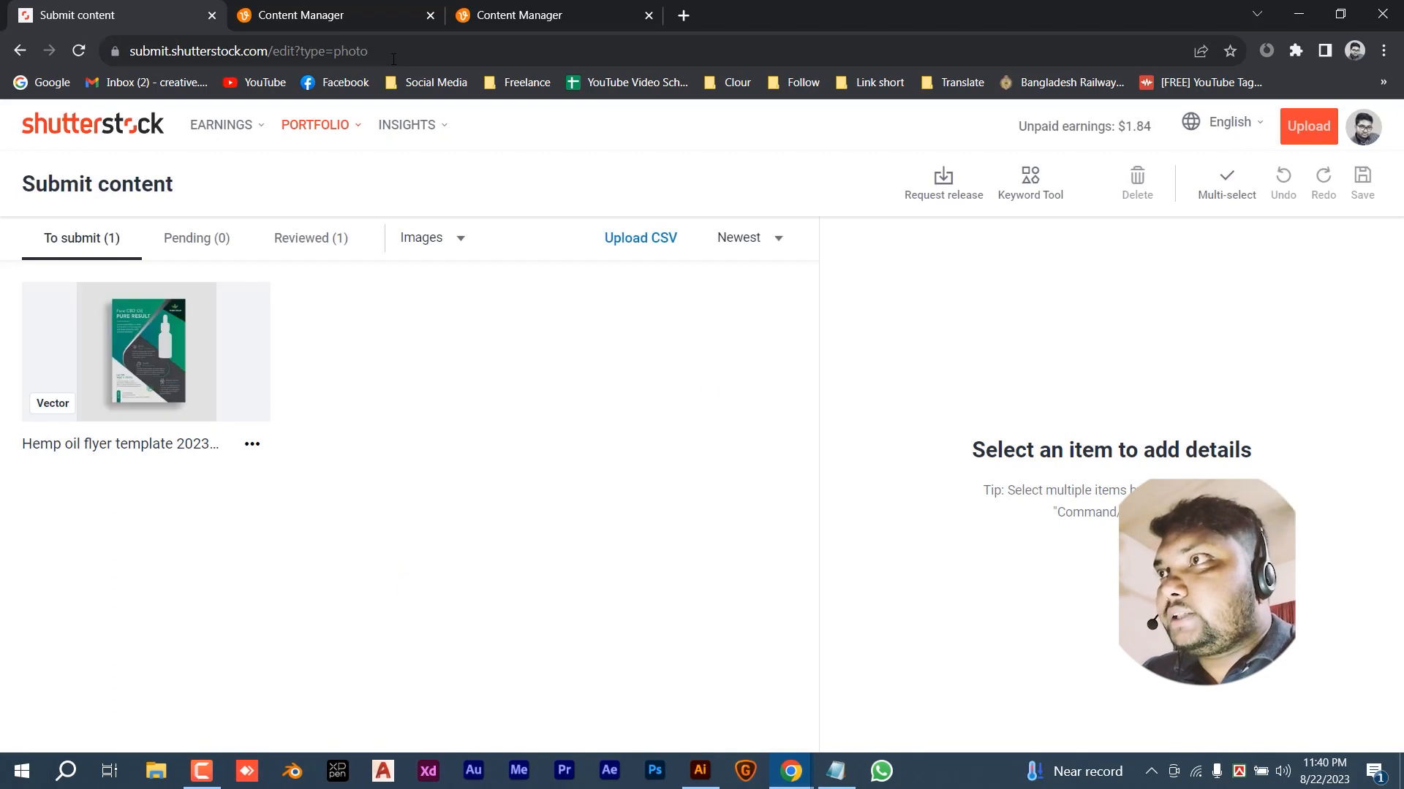
# - Select the uploaded flyer and enter the description 'Hemp oil flyer template 2023'
pyautogui.moveTo(110, 385)
pyautogui.click(46, 315)
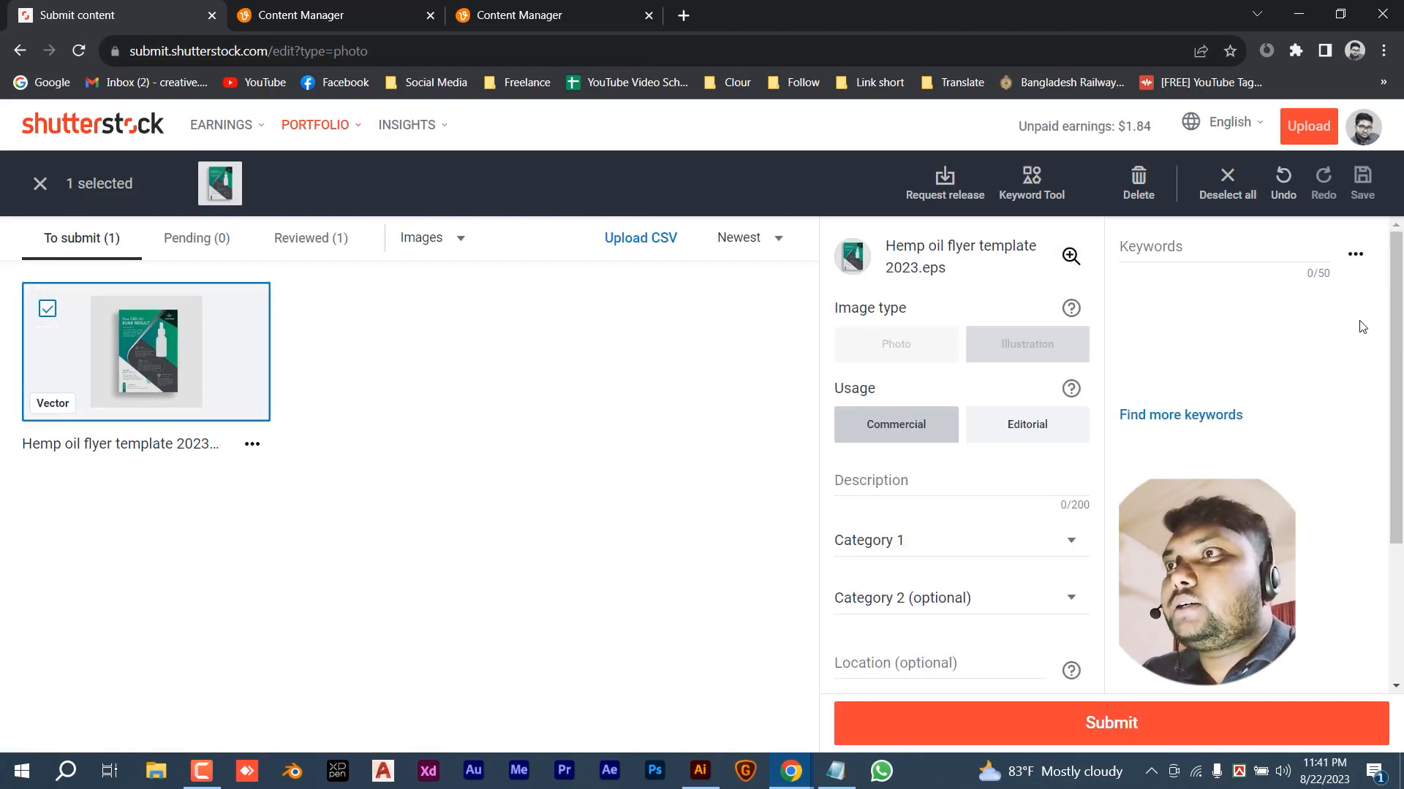
pyautogui.click(928, 481)
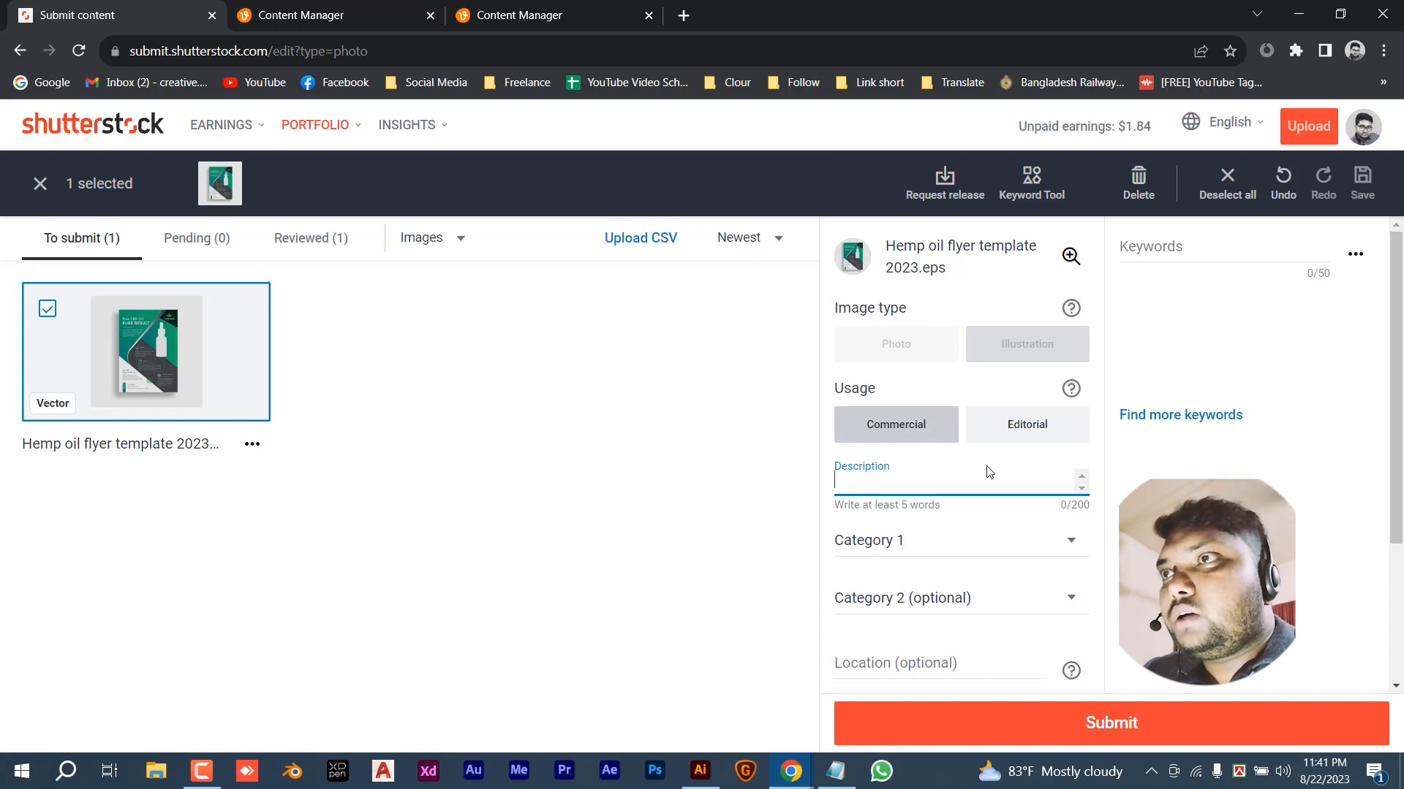
pyautogui.write('Hemp oil flyer template 2023')
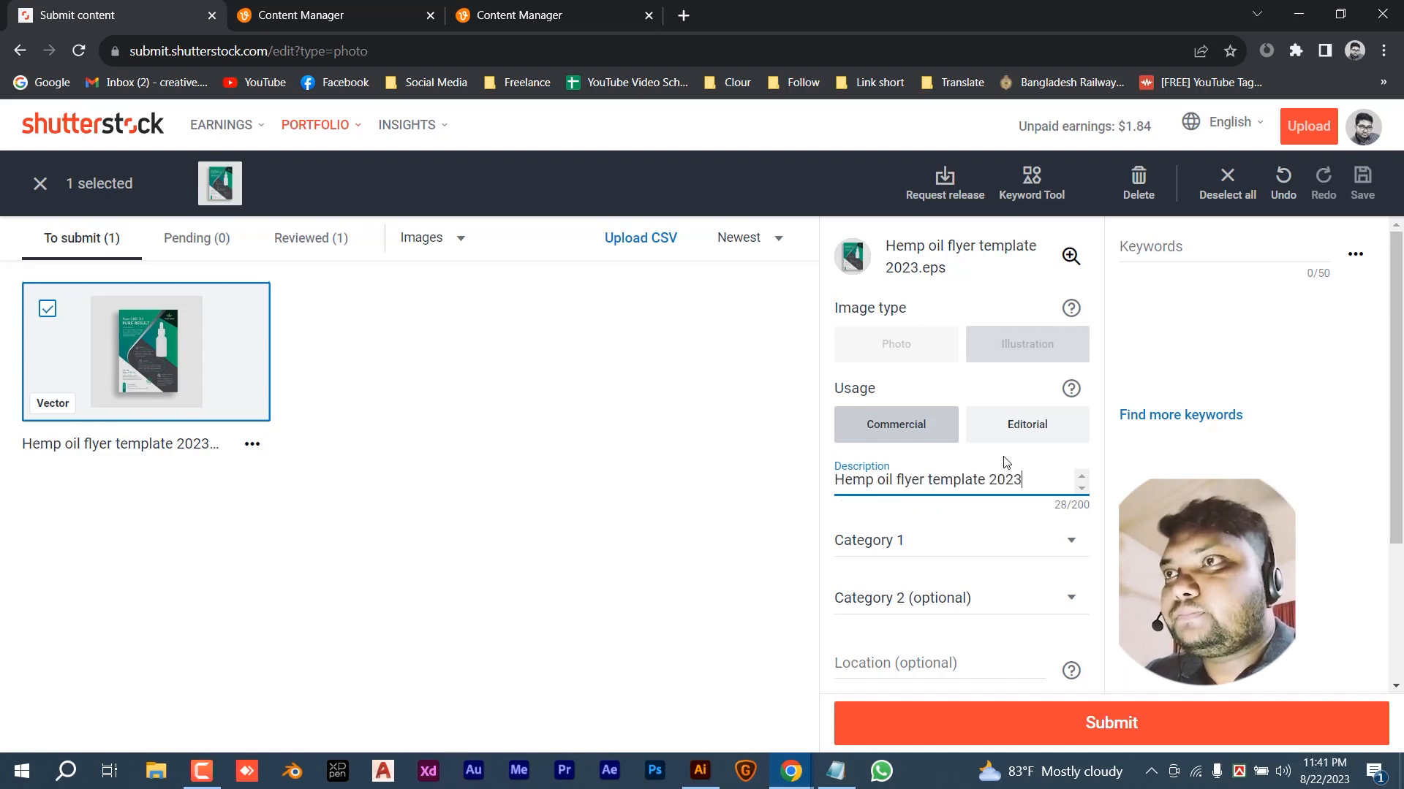
# - Set Category 1 to Healthcare/Medical and Category 2 to Business/Finance
pyautogui.click(962, 545)
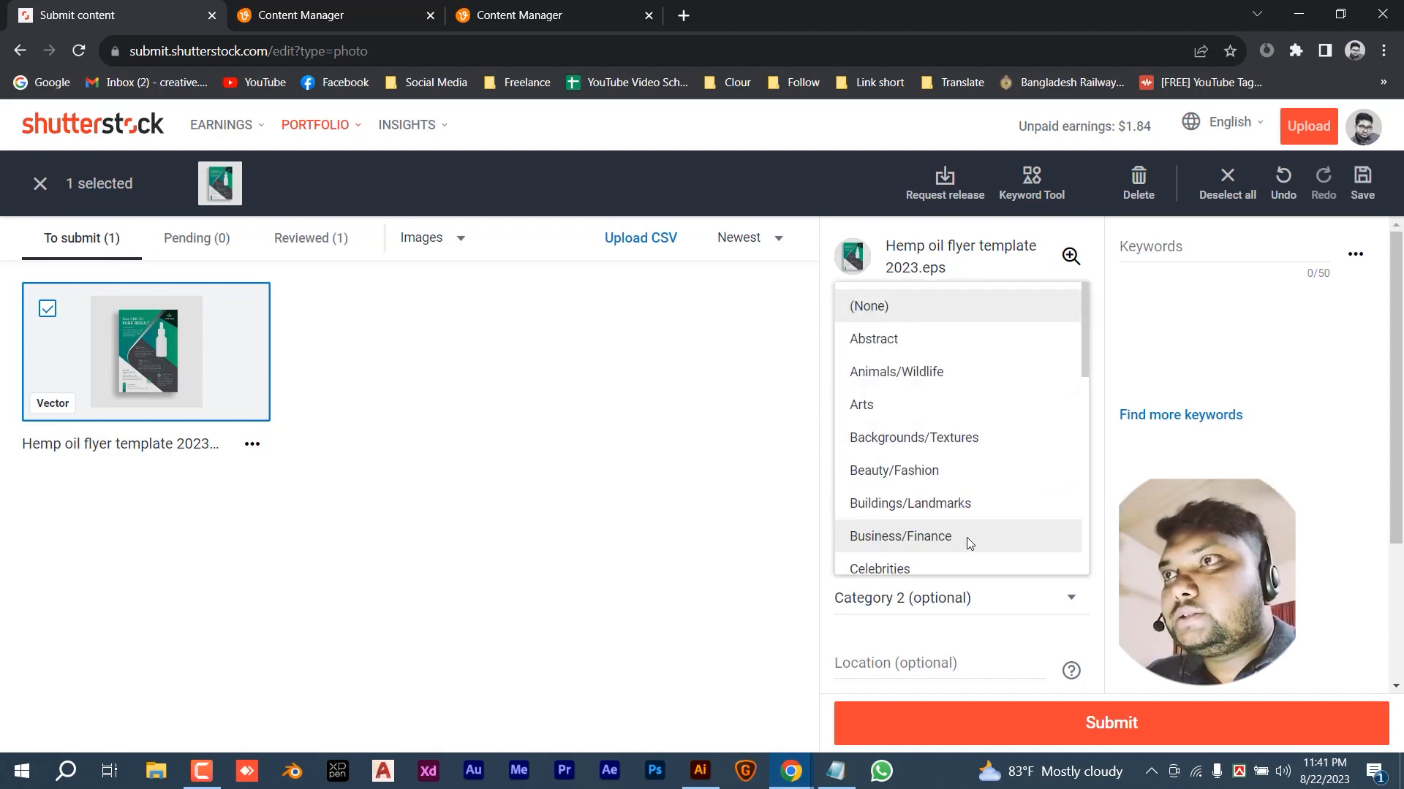
pyautogui.scroll(-2, 972, 529)
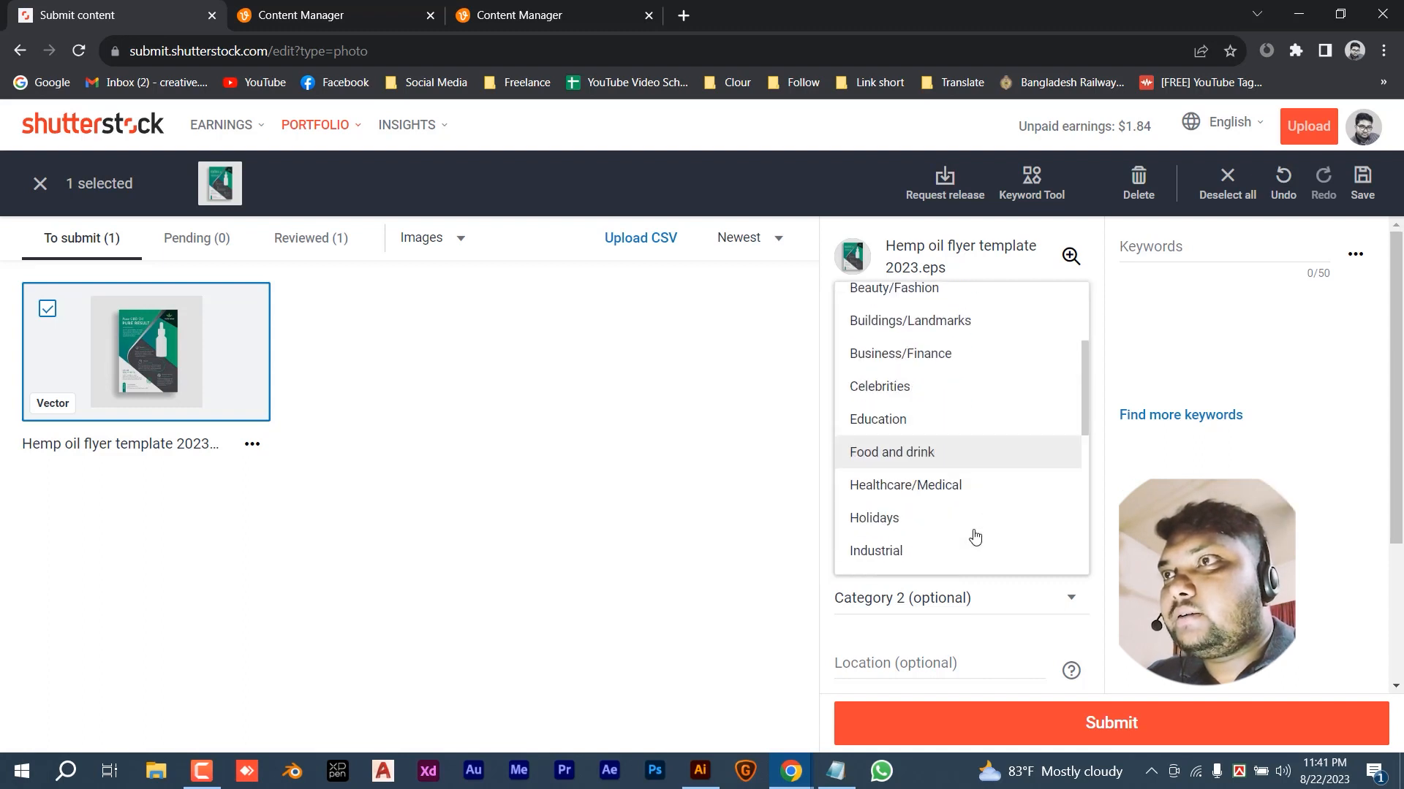
pyautogui.click(941, 486)
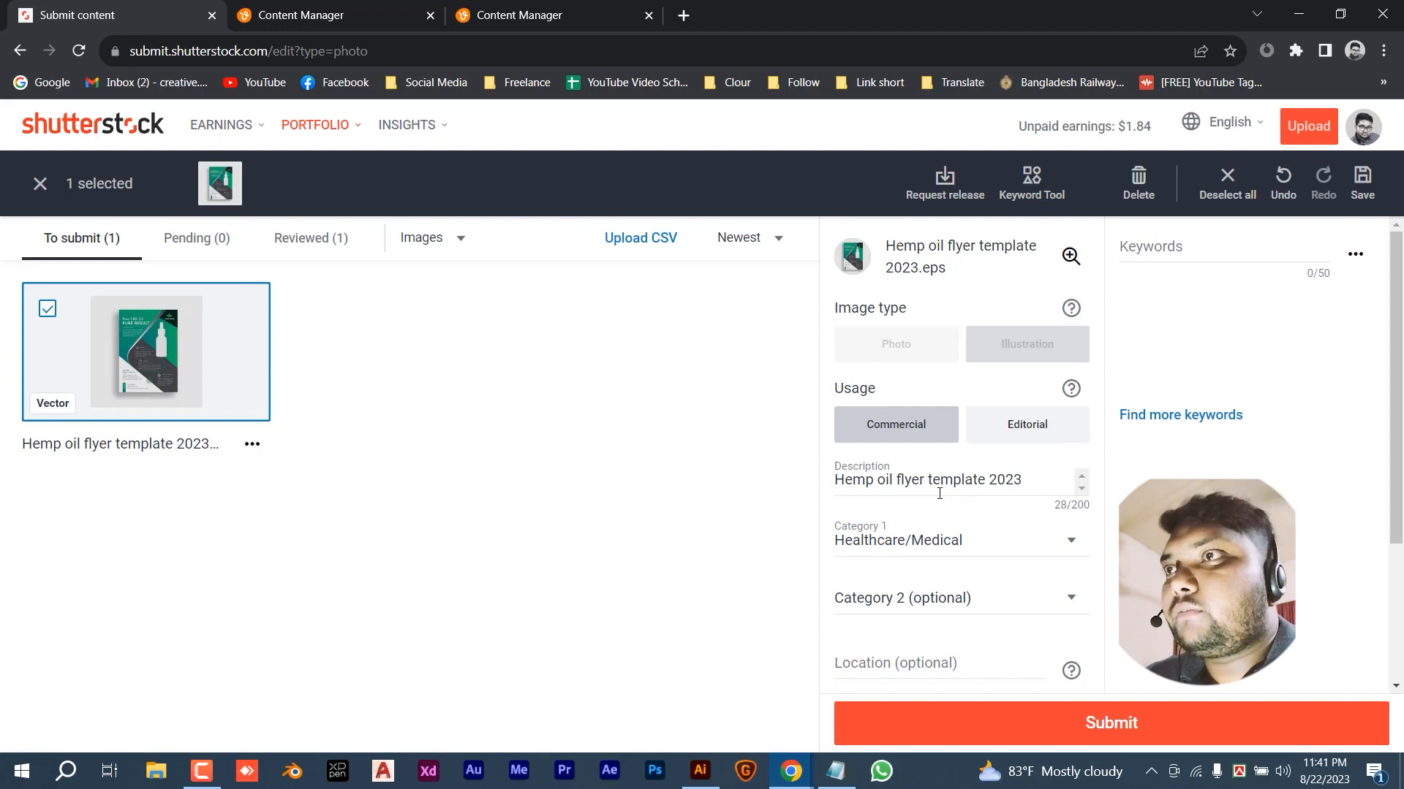
pyautogui.click(963, 603)
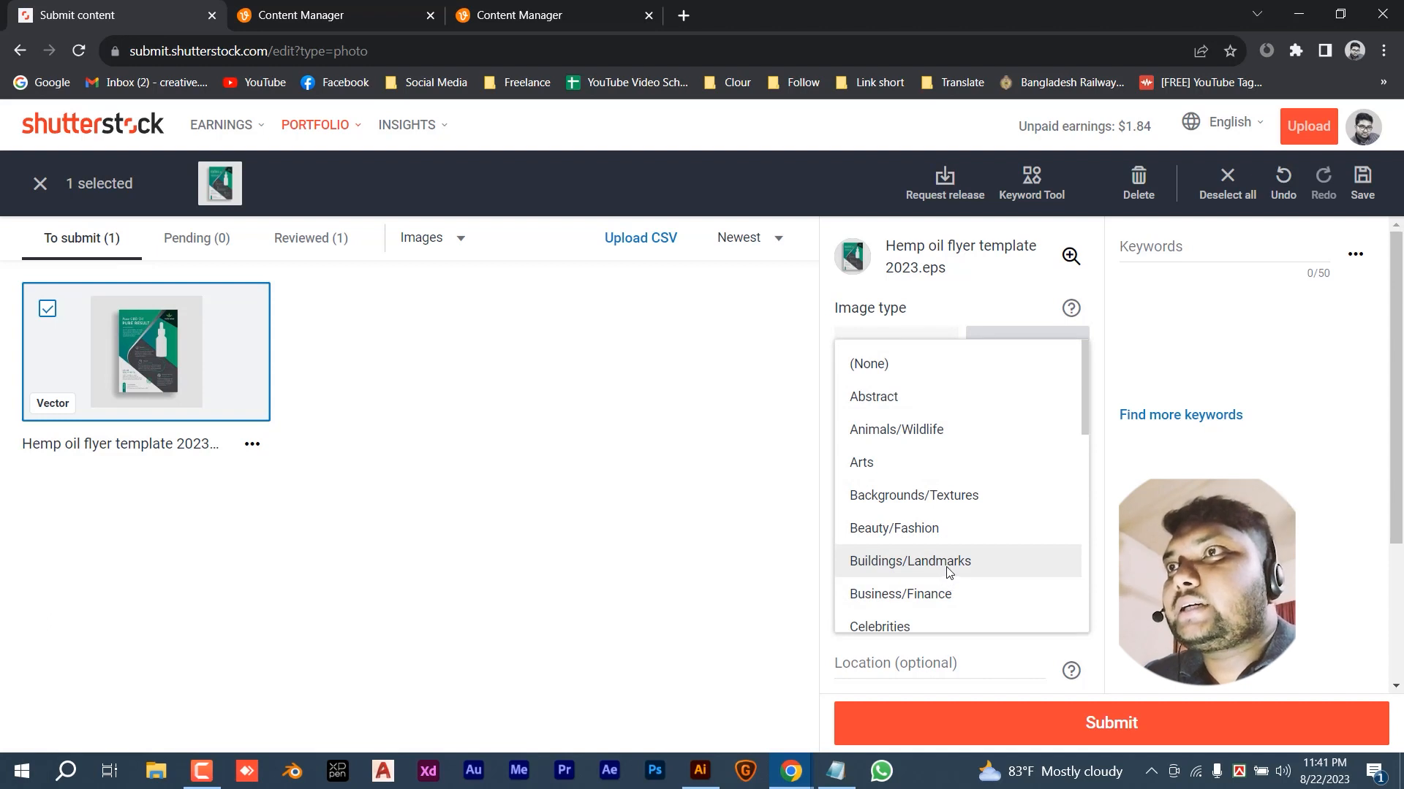
pyautogui.click(946, 595)
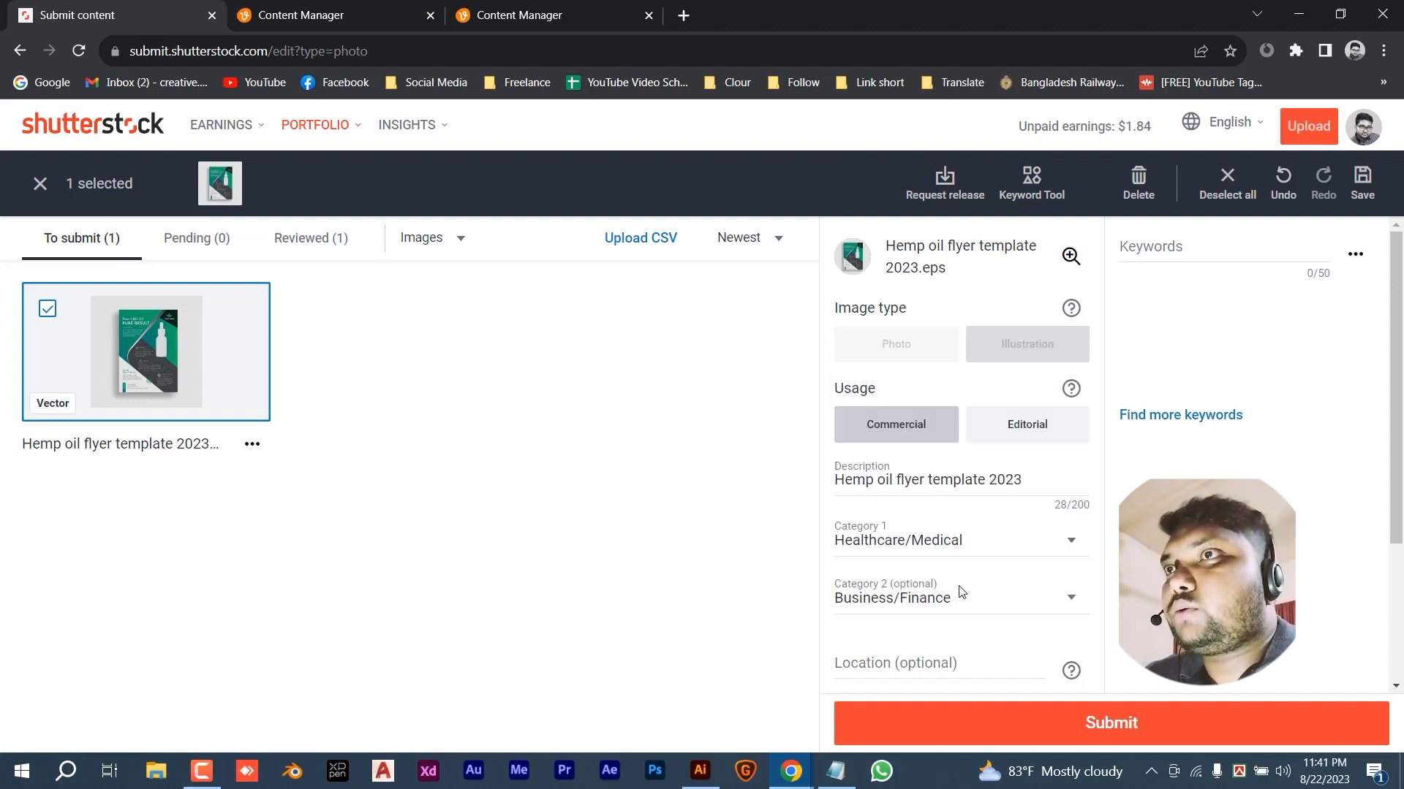
# - Open the Find more keywords suggestion tool
pyautogui.doubleClick(1326, 276)
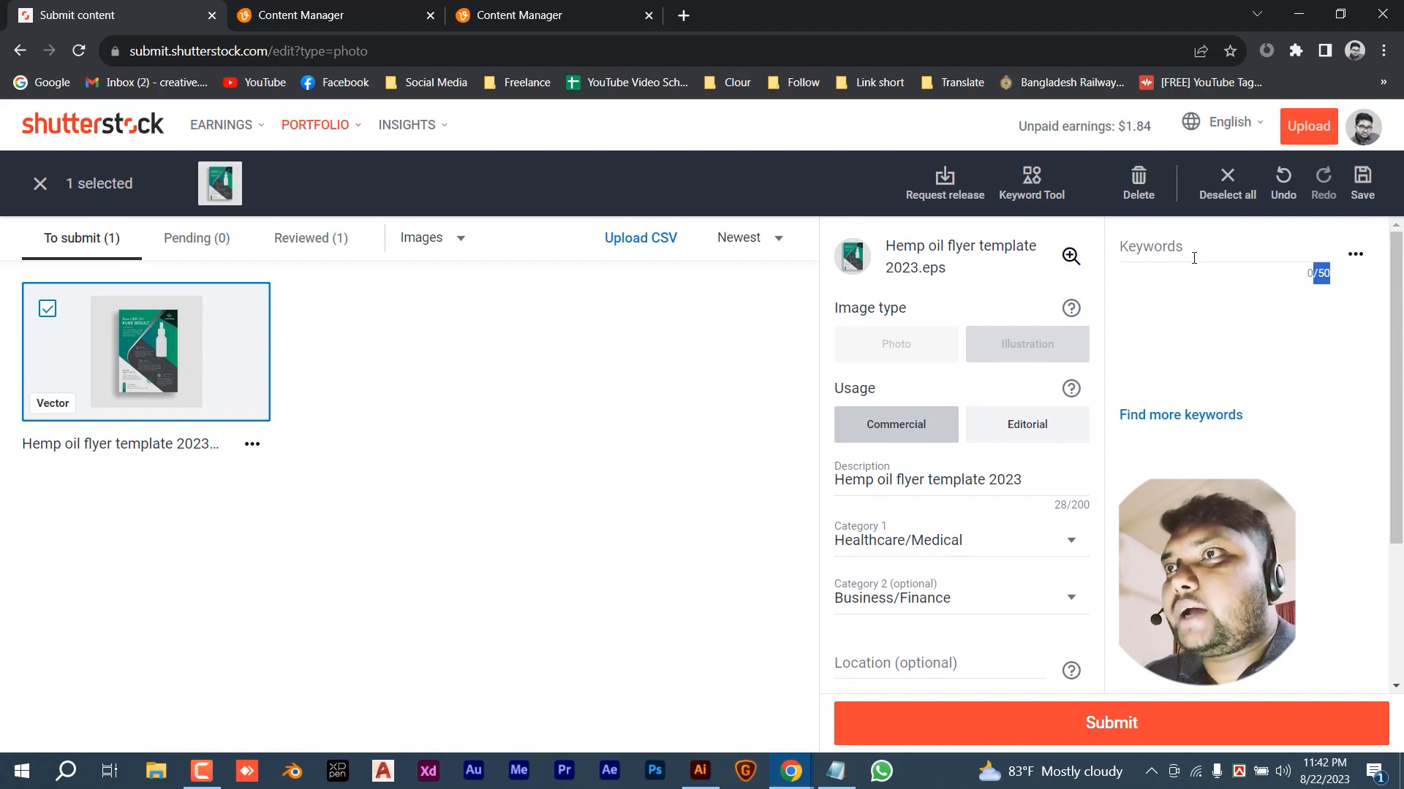
pyautogui.click(1187, 358)
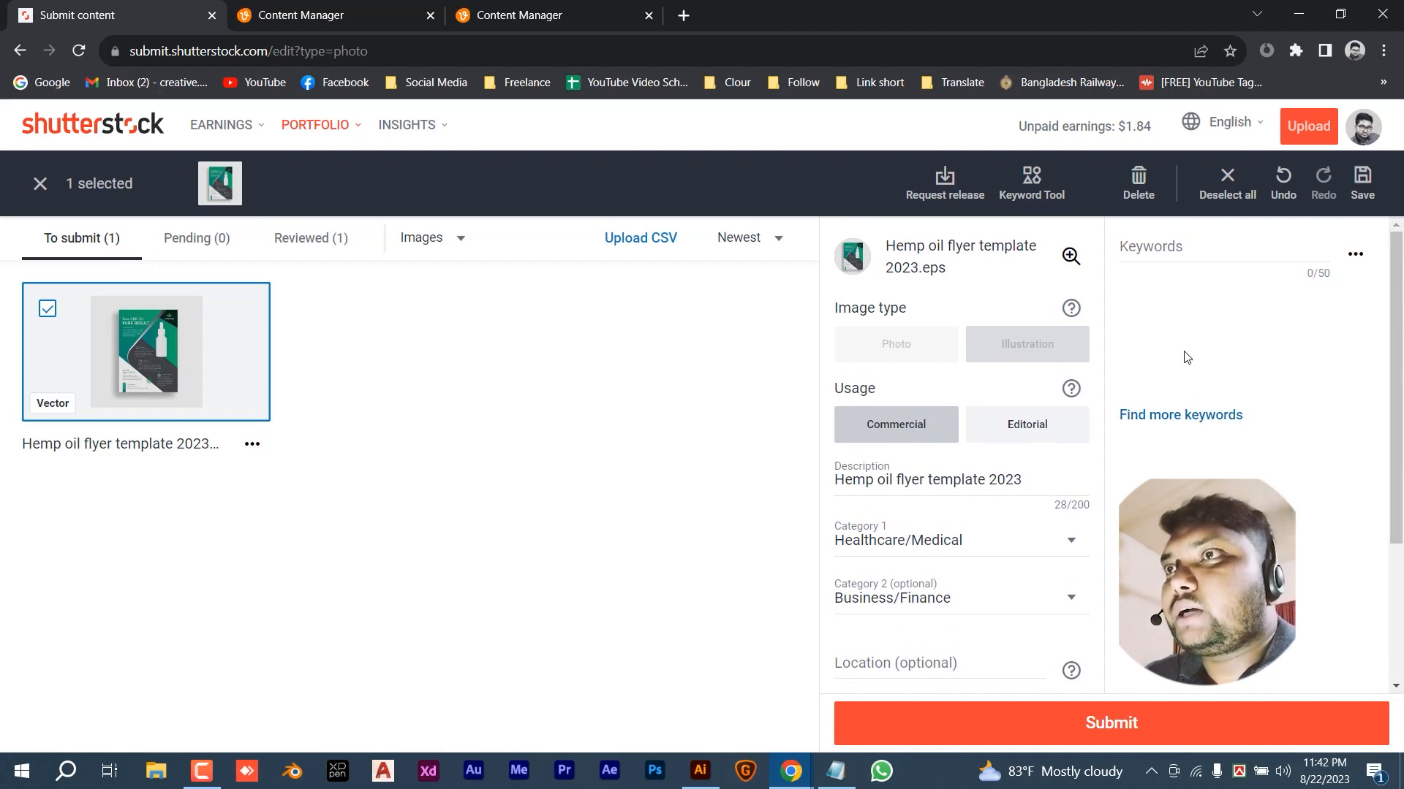
pyautogui.click(1182, 416)
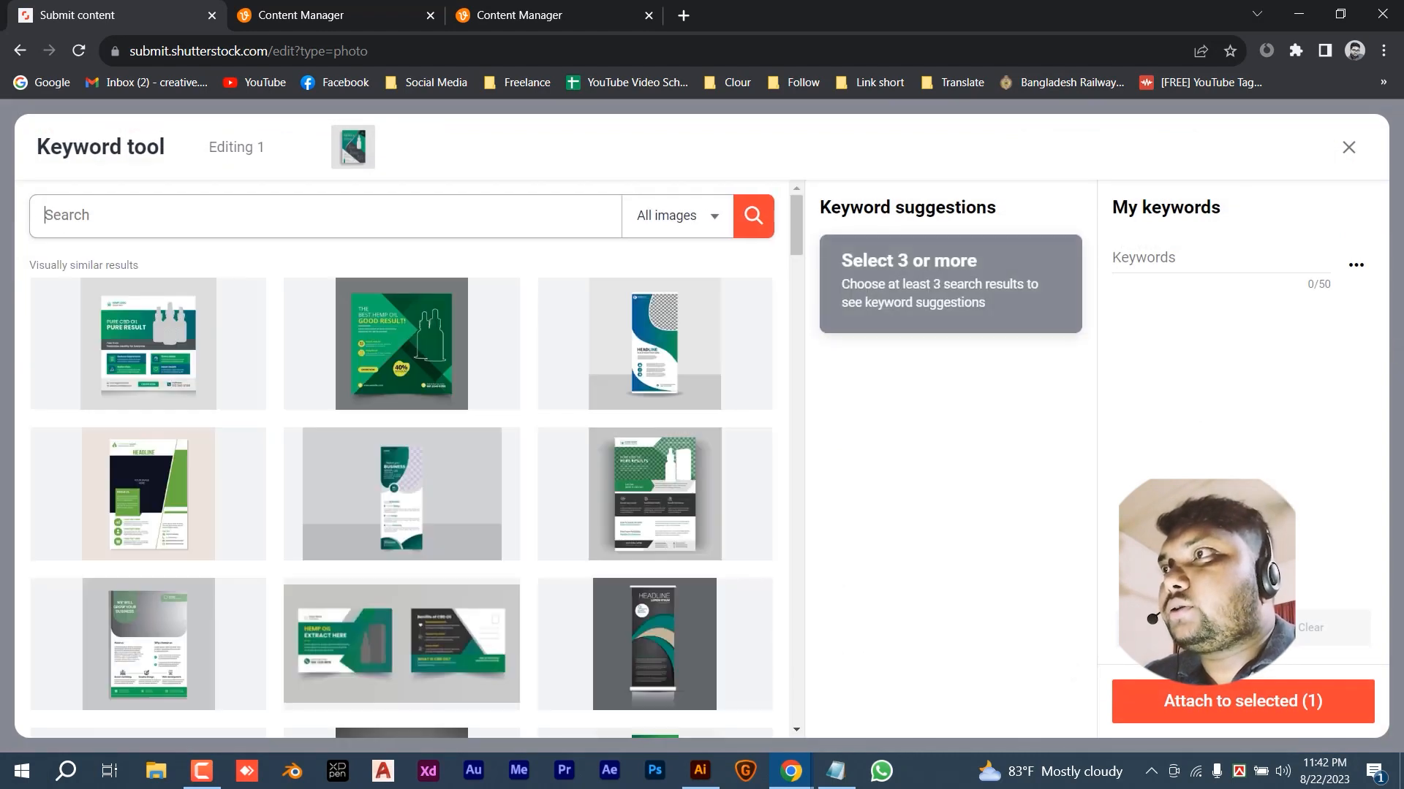
# - Search the Keyword tool for 'hemp oil flyer' similar images
pyautogui.click(267, 233)
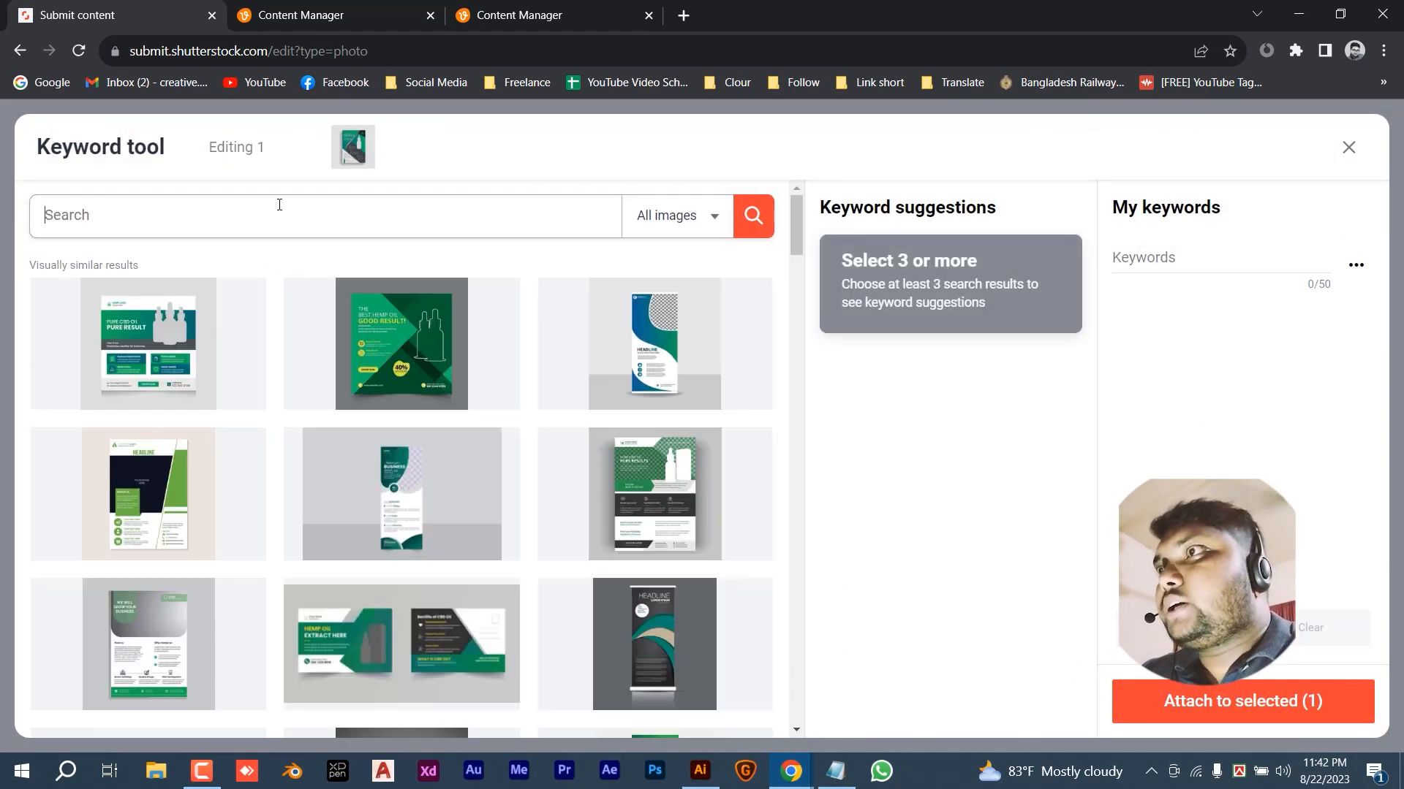
pyautogui.write('hemp oil')
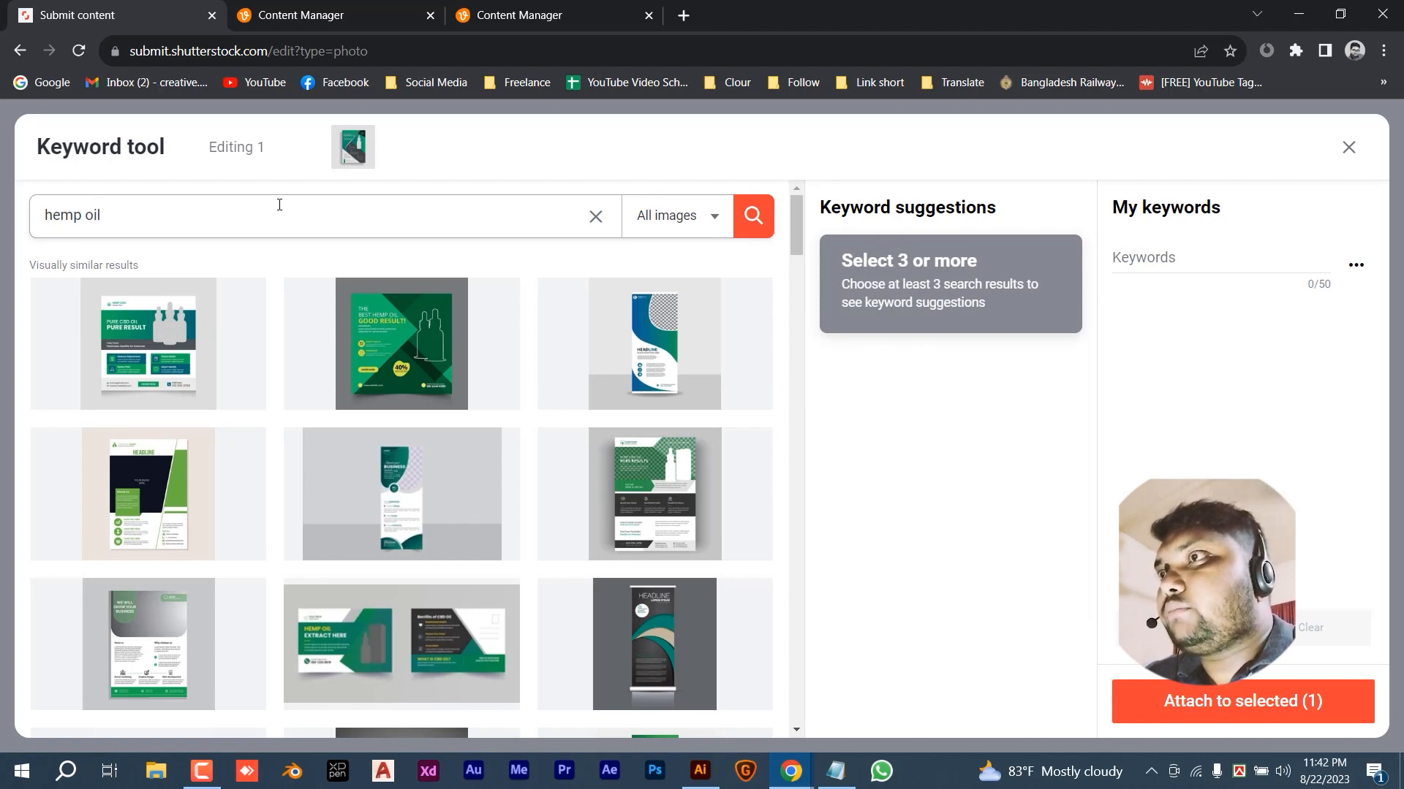
pyautogui.press('Return')
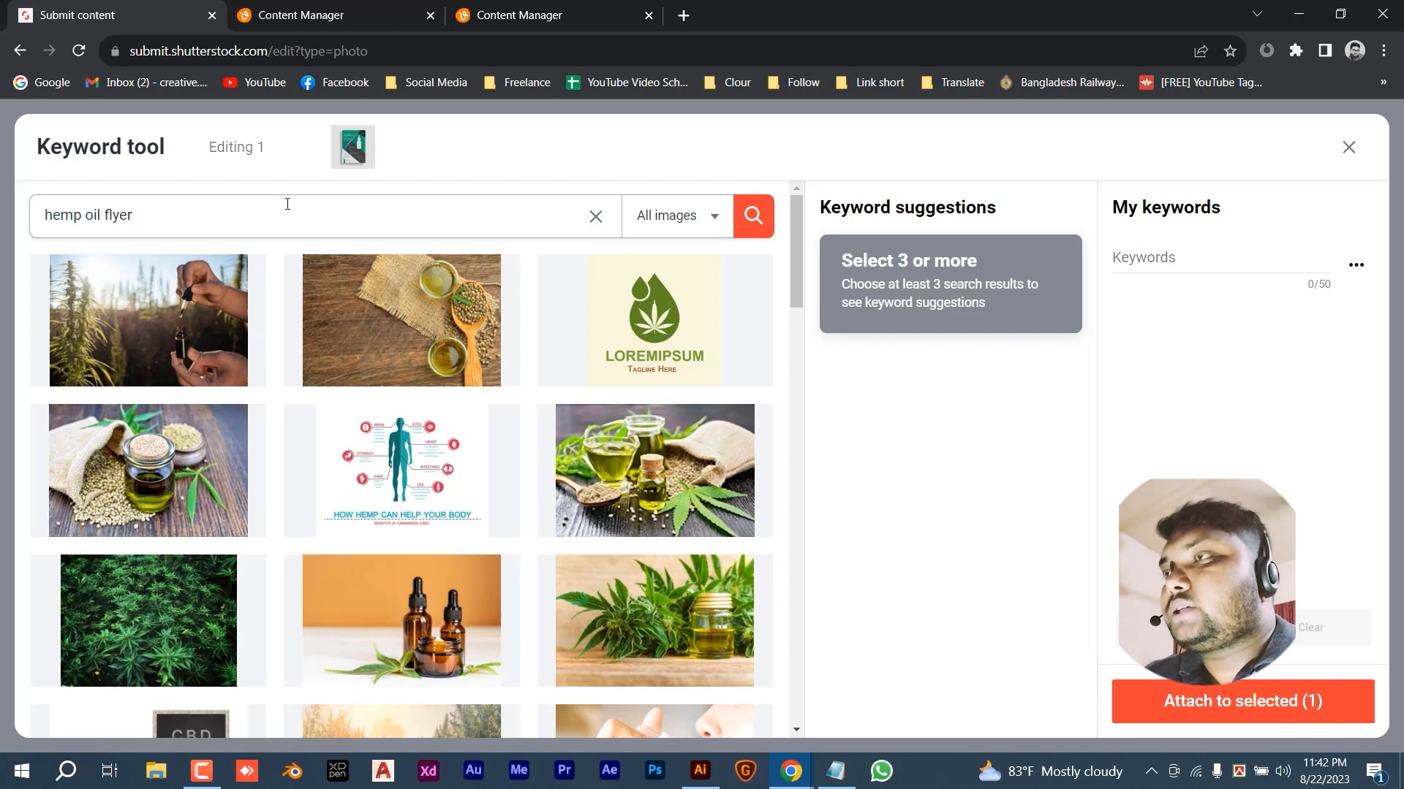
pyautogui.click(755, 215)
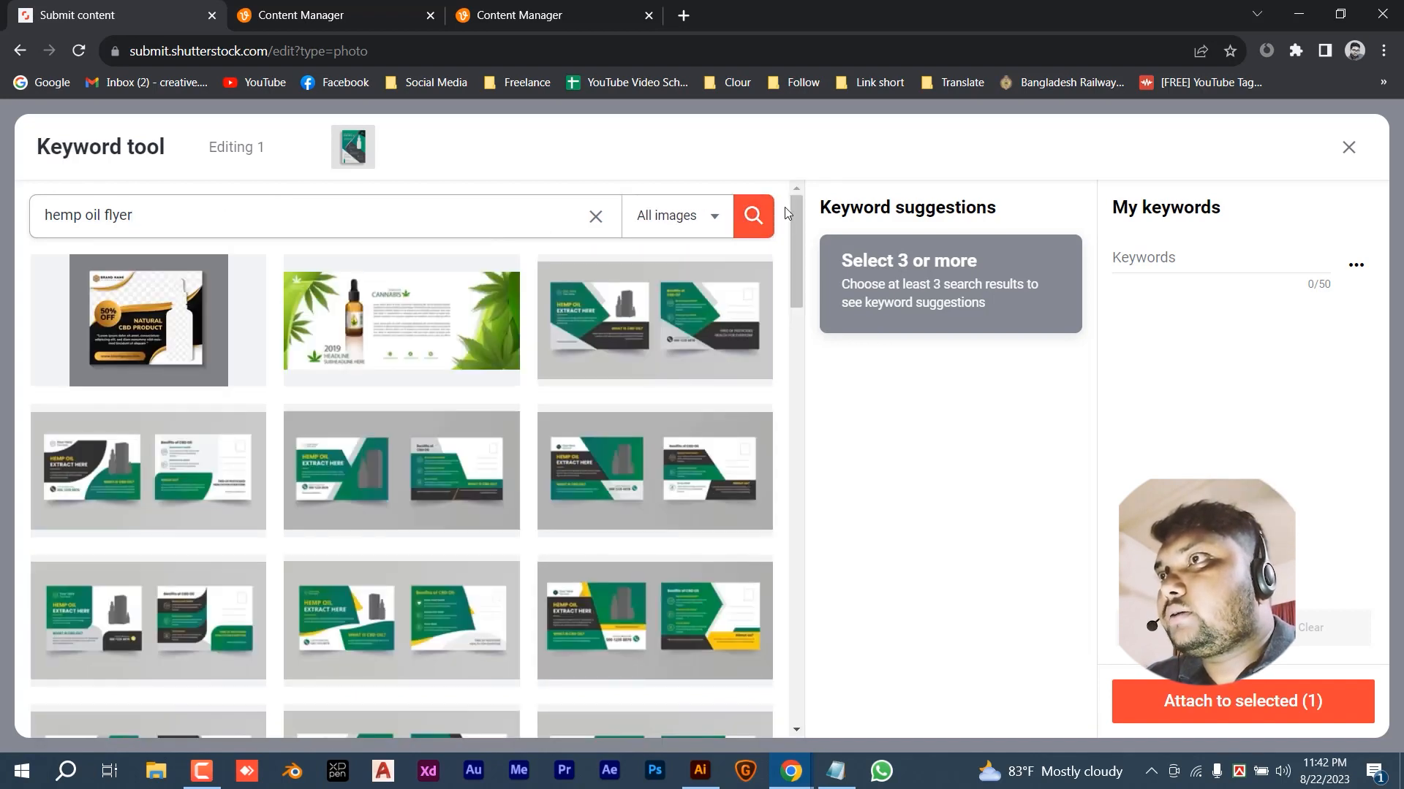
# - Pick four similar hemp oil card results and add all their suggested keywords
pyautogui.click(662, 326)
pyautogui.click(212, 450)
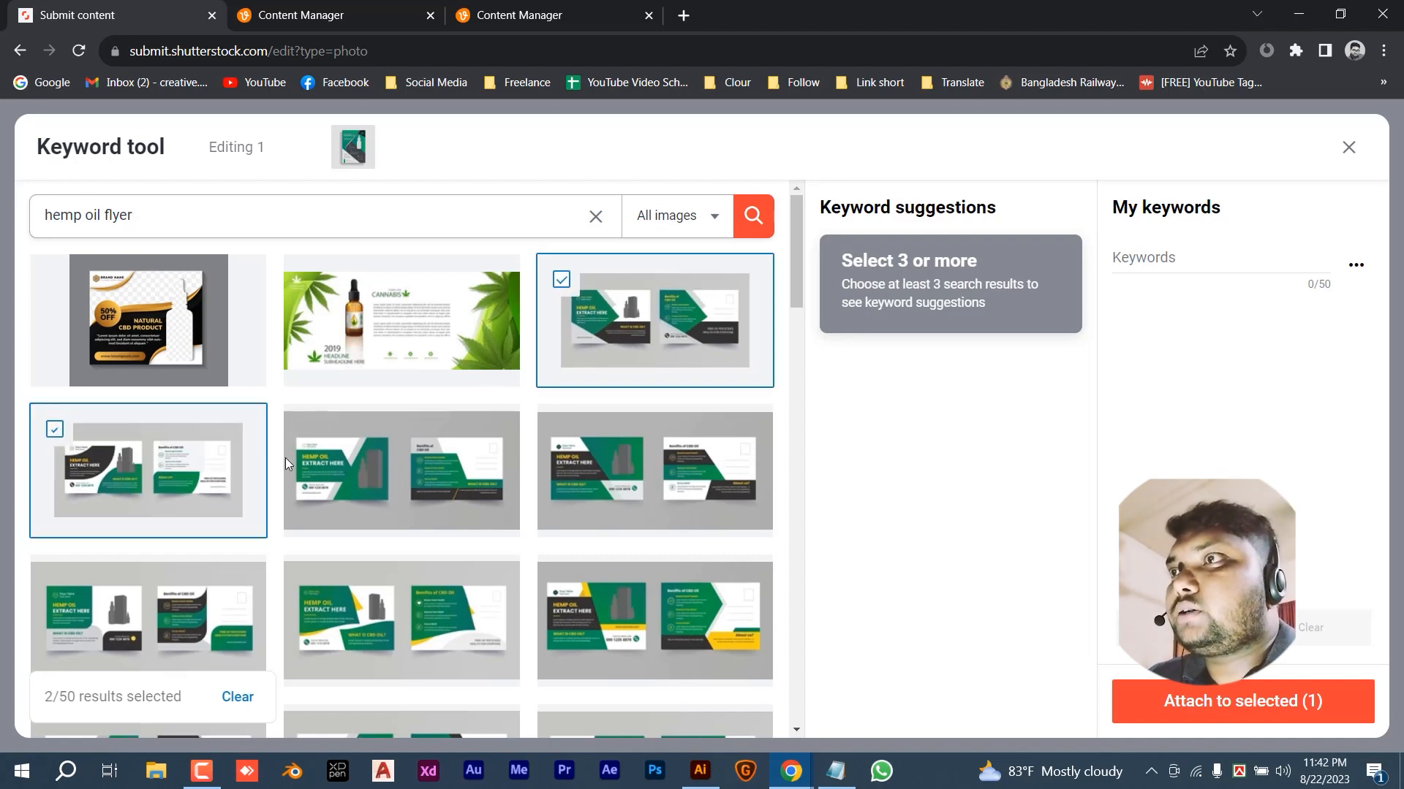
pyautogui.click(411, 479)
pyautogui.click(618, 475)
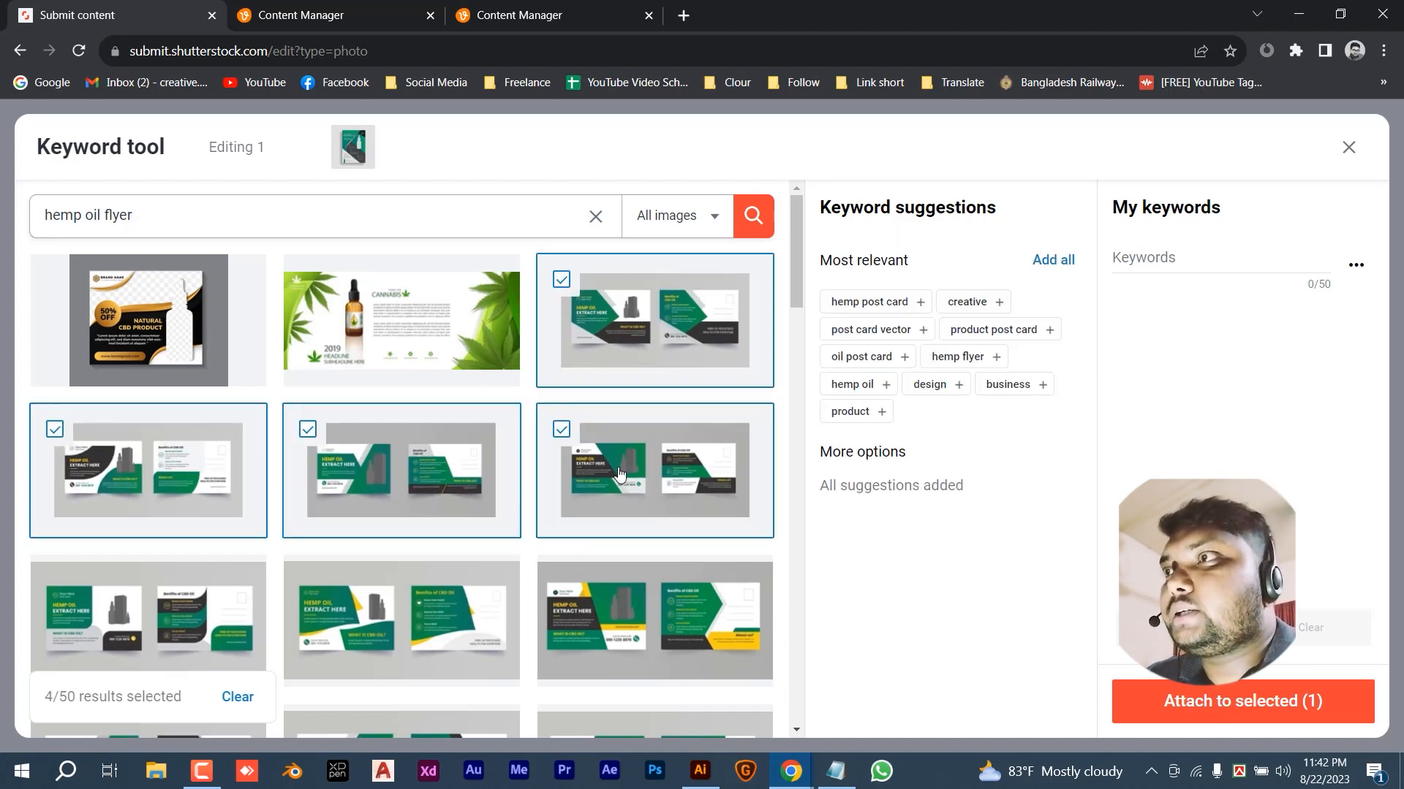
pyautogui.click(225, 602)
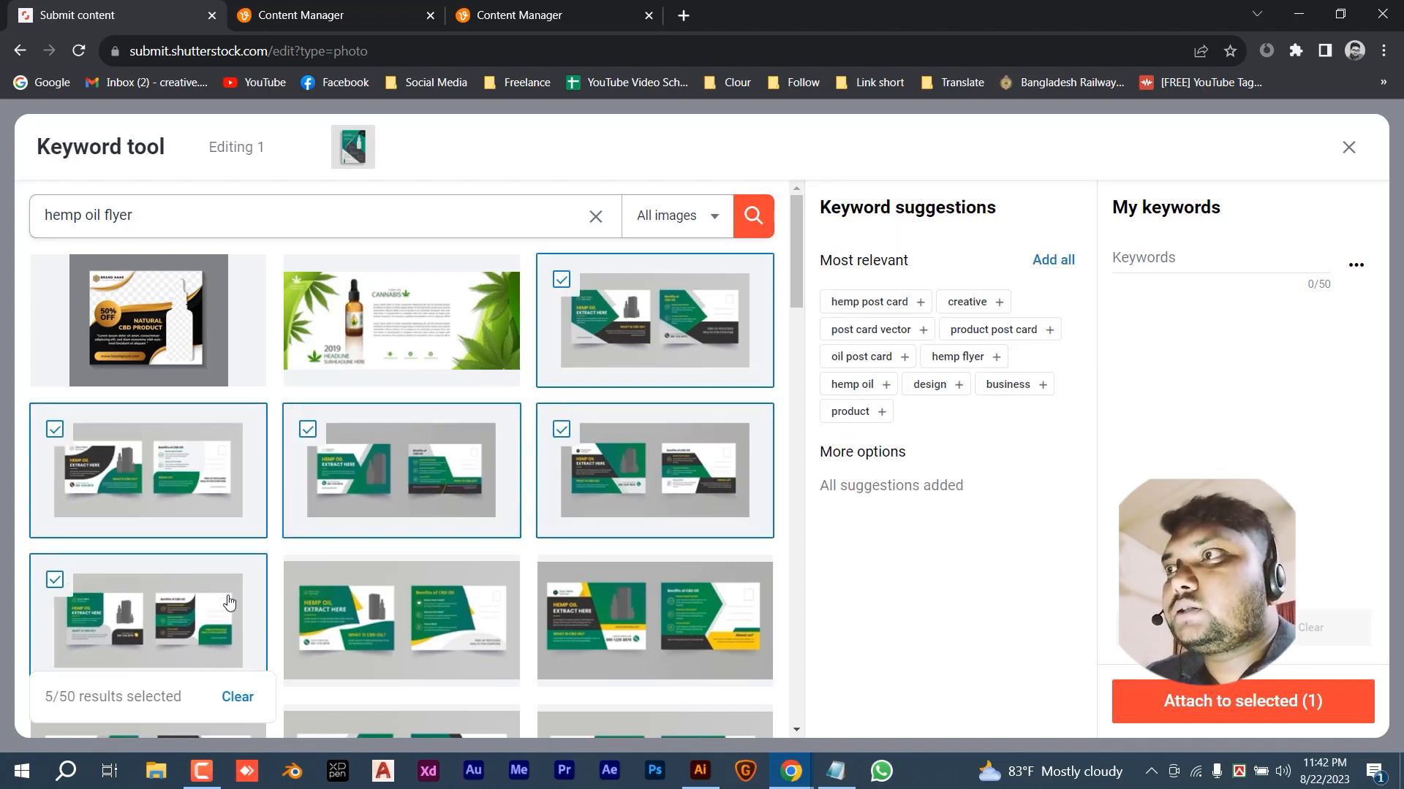
pyautogui.click(222, 602)
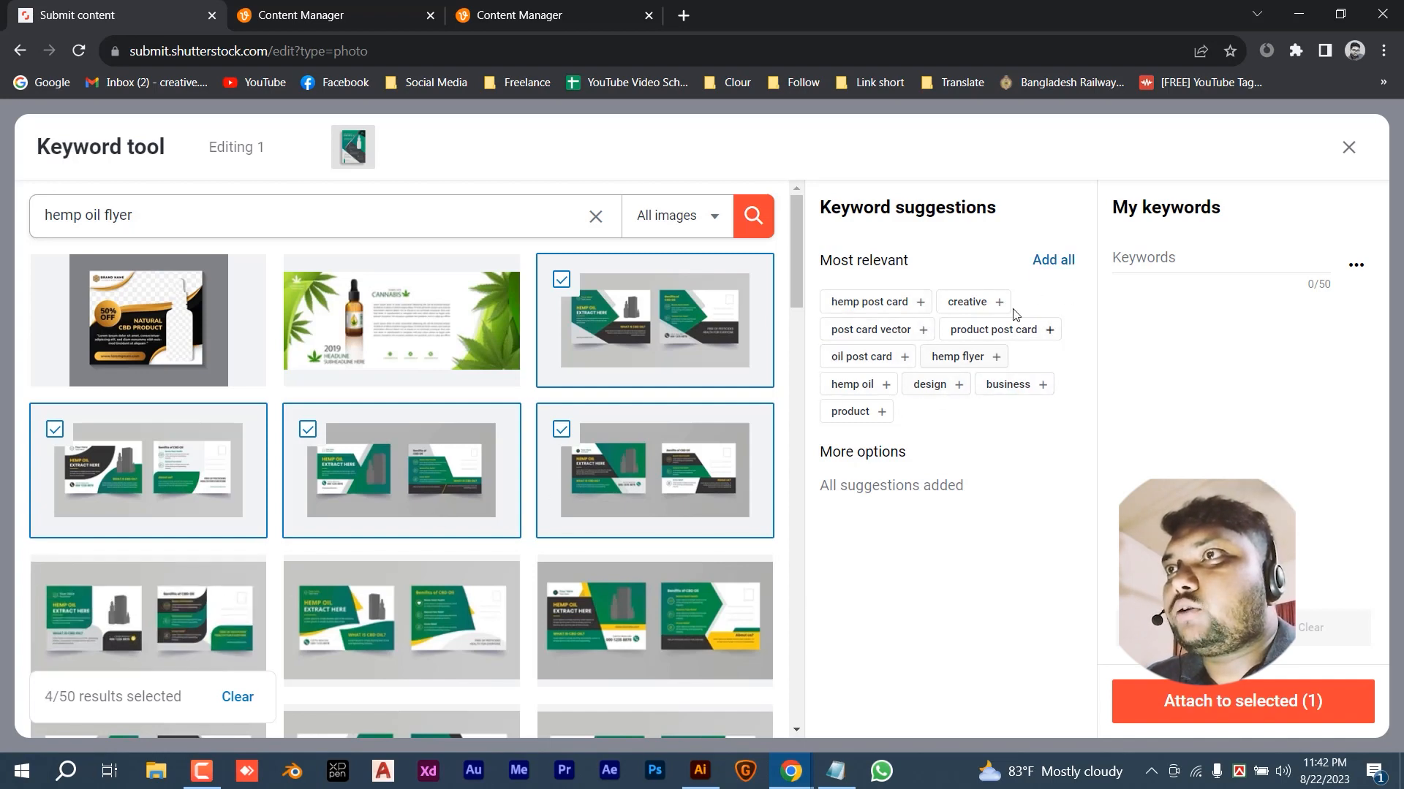
pyautogui.click(1053, 262)
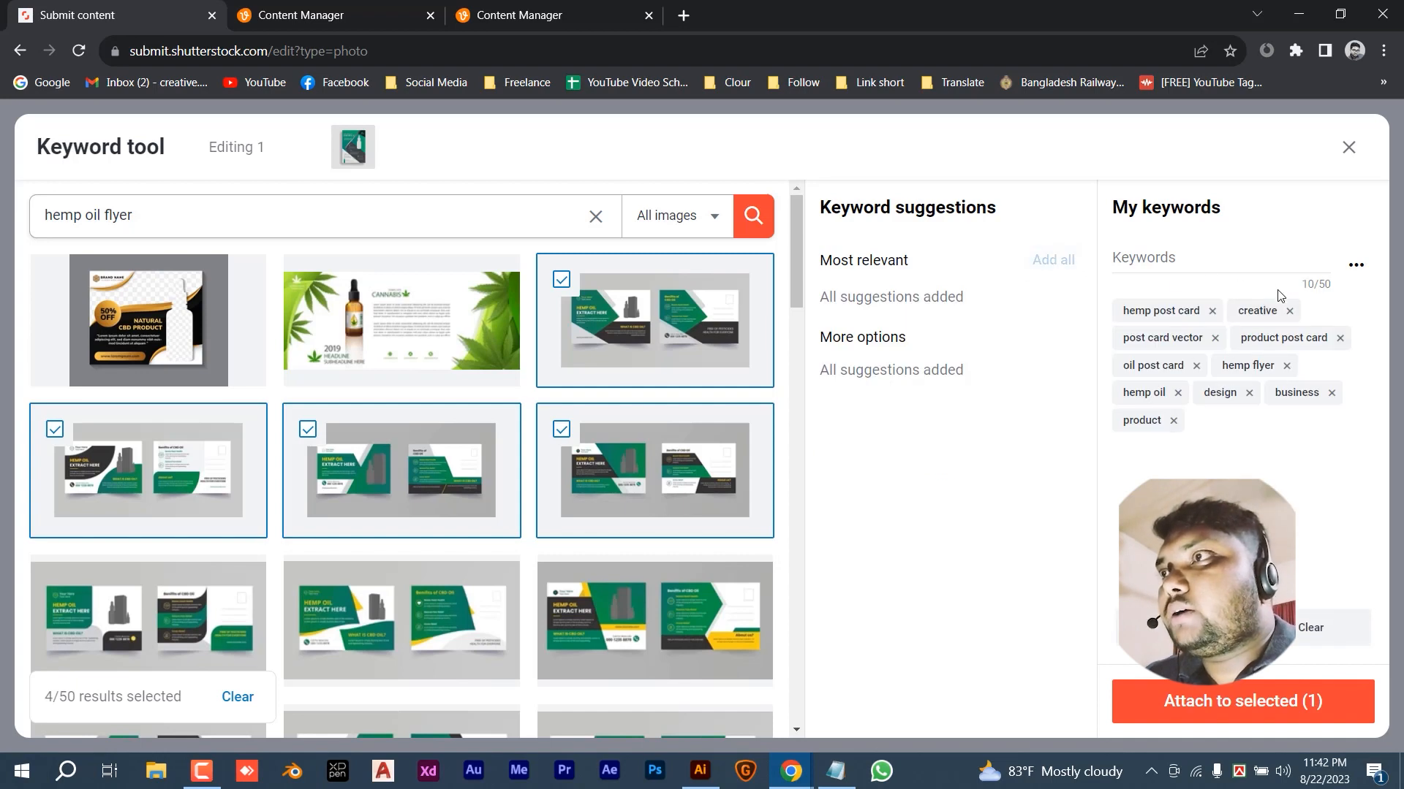
# - Swap in five hemp flyer and product sheet results and add their new keywords
pyautogui.click(152, 435)
pyautogui.click(329, 435)
pyautogui.click(623, 439)
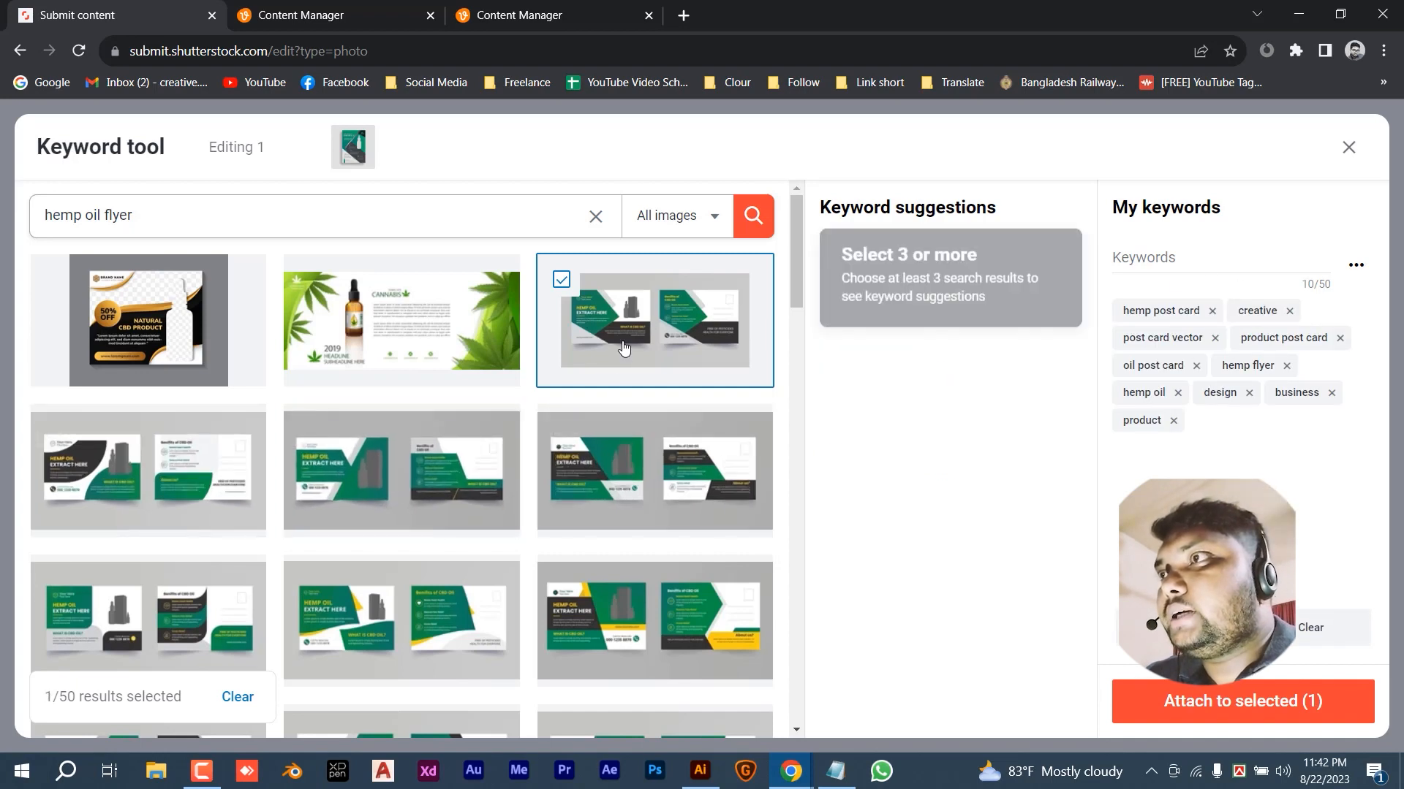
pyautogui.scroll(-5, 523, 539)
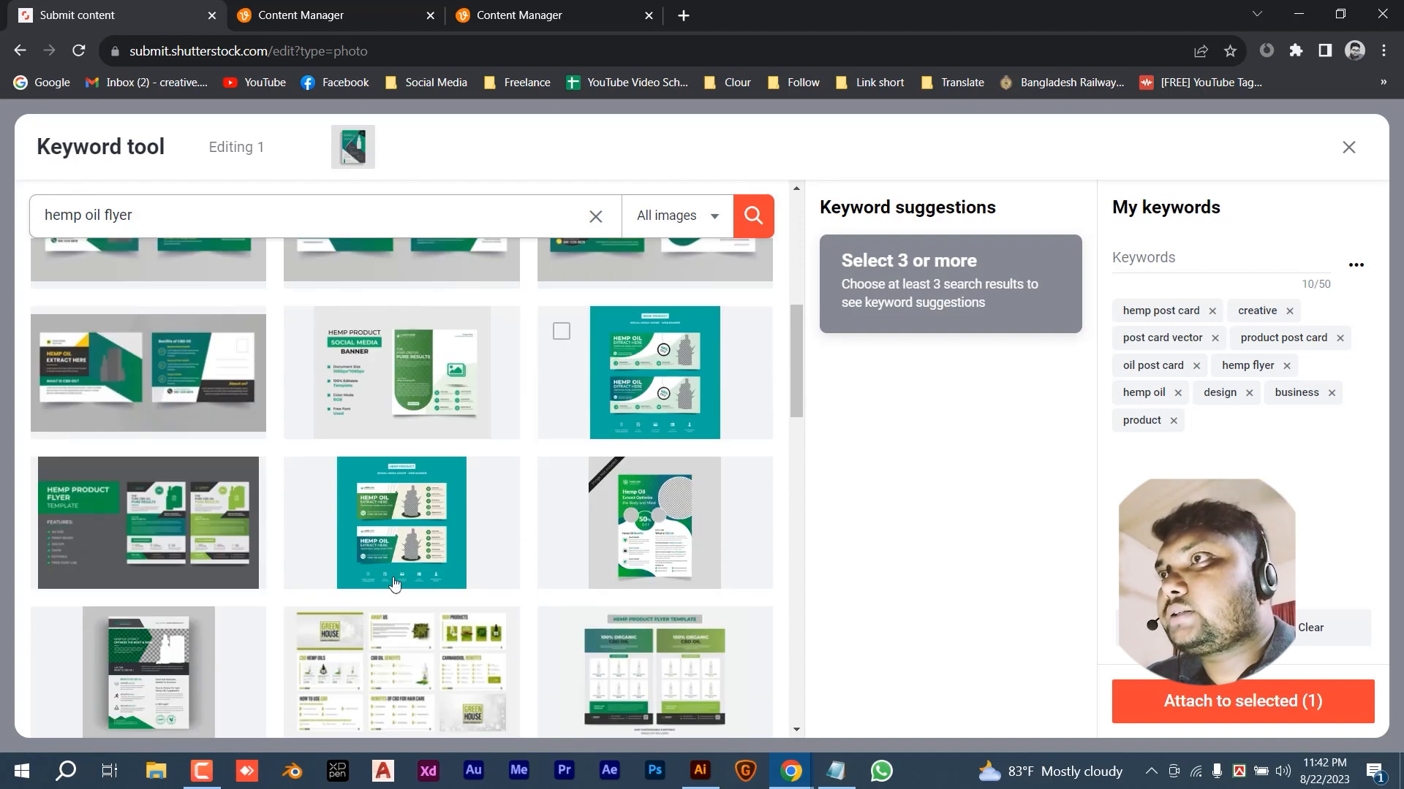
pyautogui.scroll(-3, 387, 584)
pyautogui.click(654, 355)
pyautogui.click(308, 449)
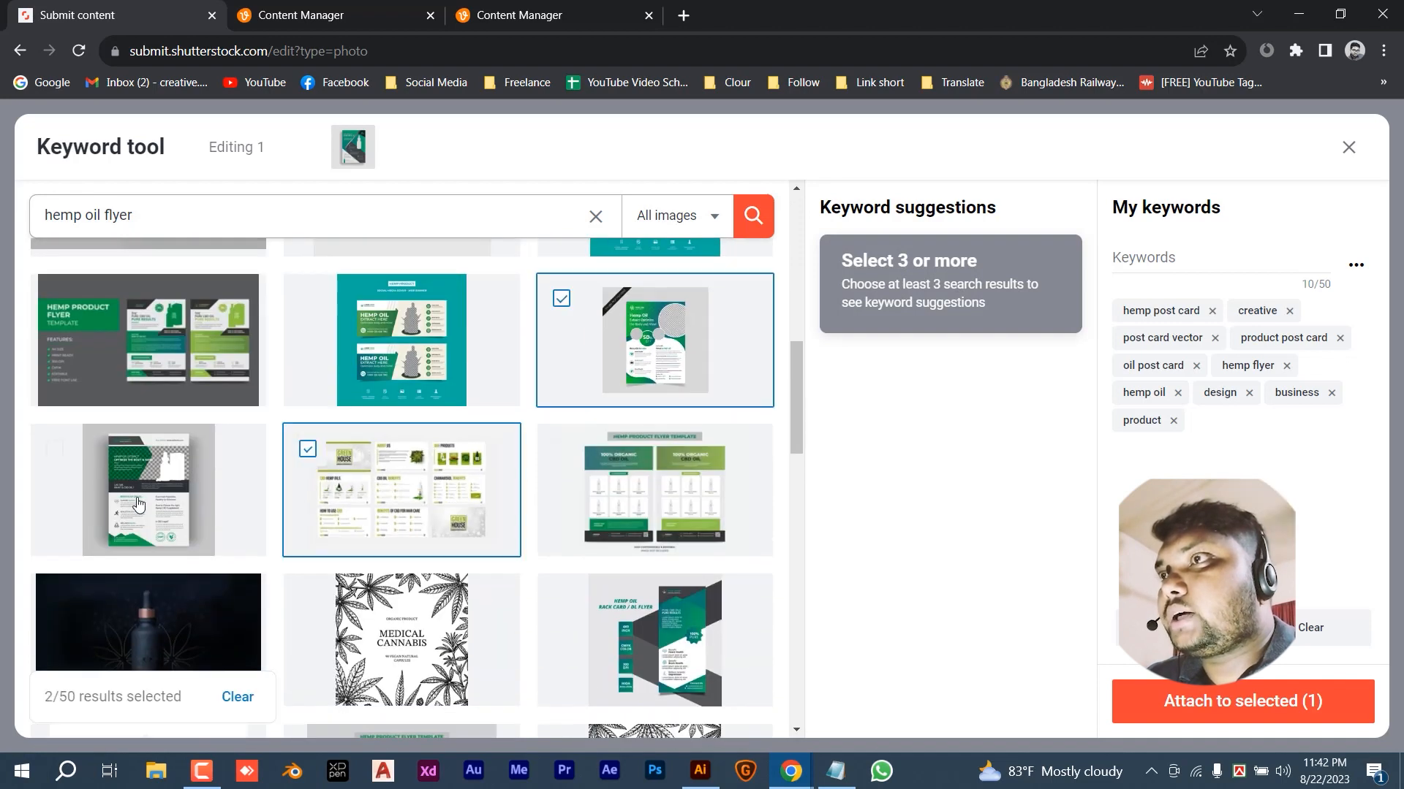
pyautogui.click(139, 504)
pyautogui.click(650, 603)
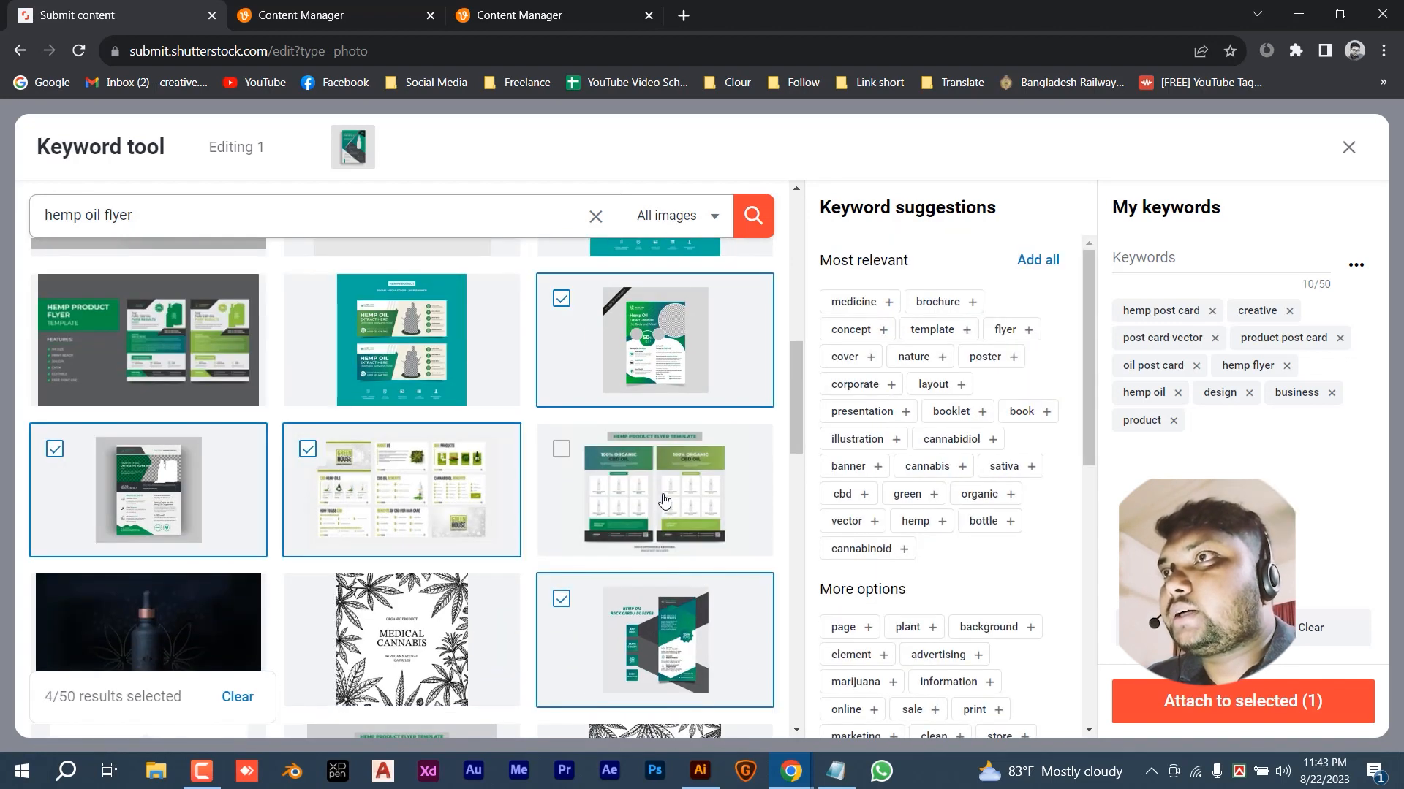
pyautogui.click(664, 501)
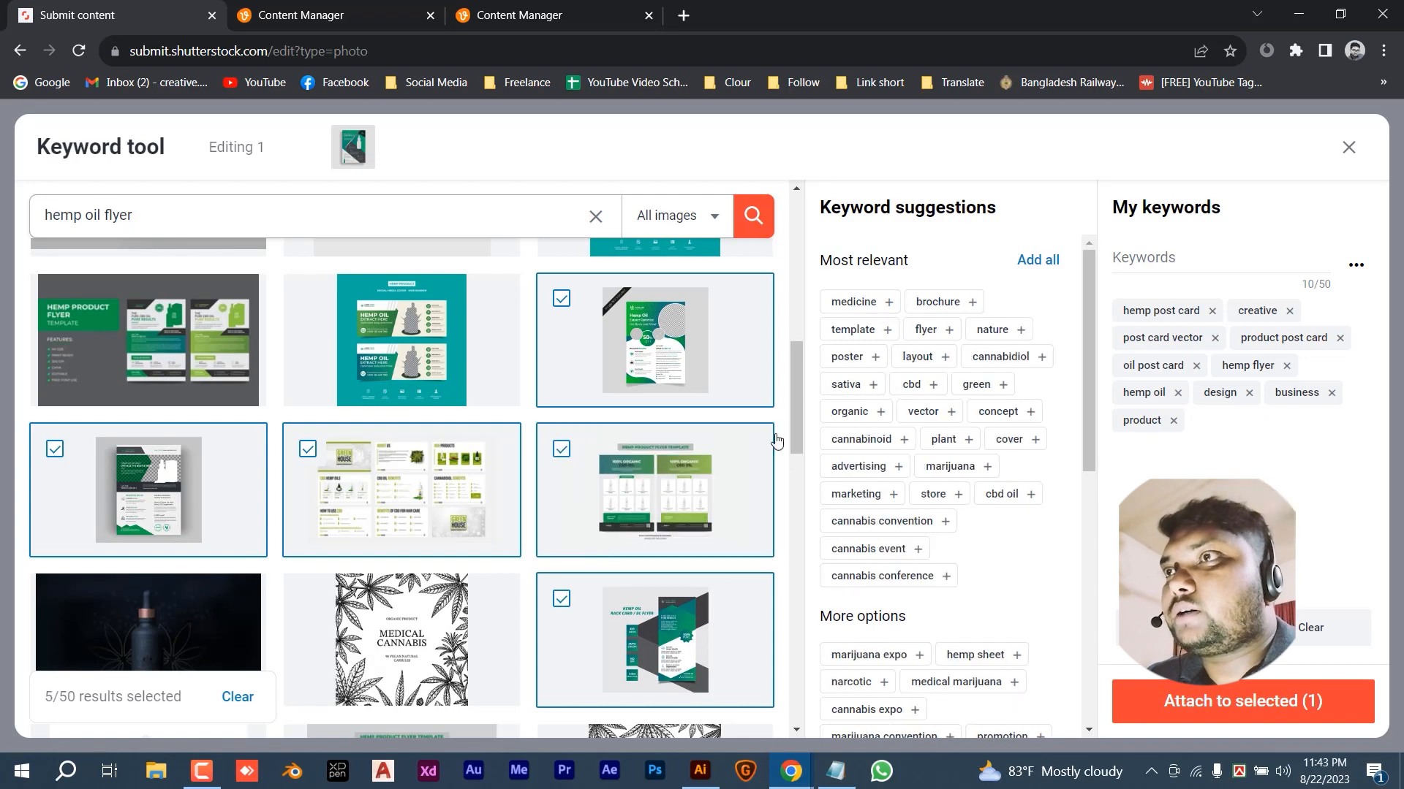
pyautogui.click(1037, 262)
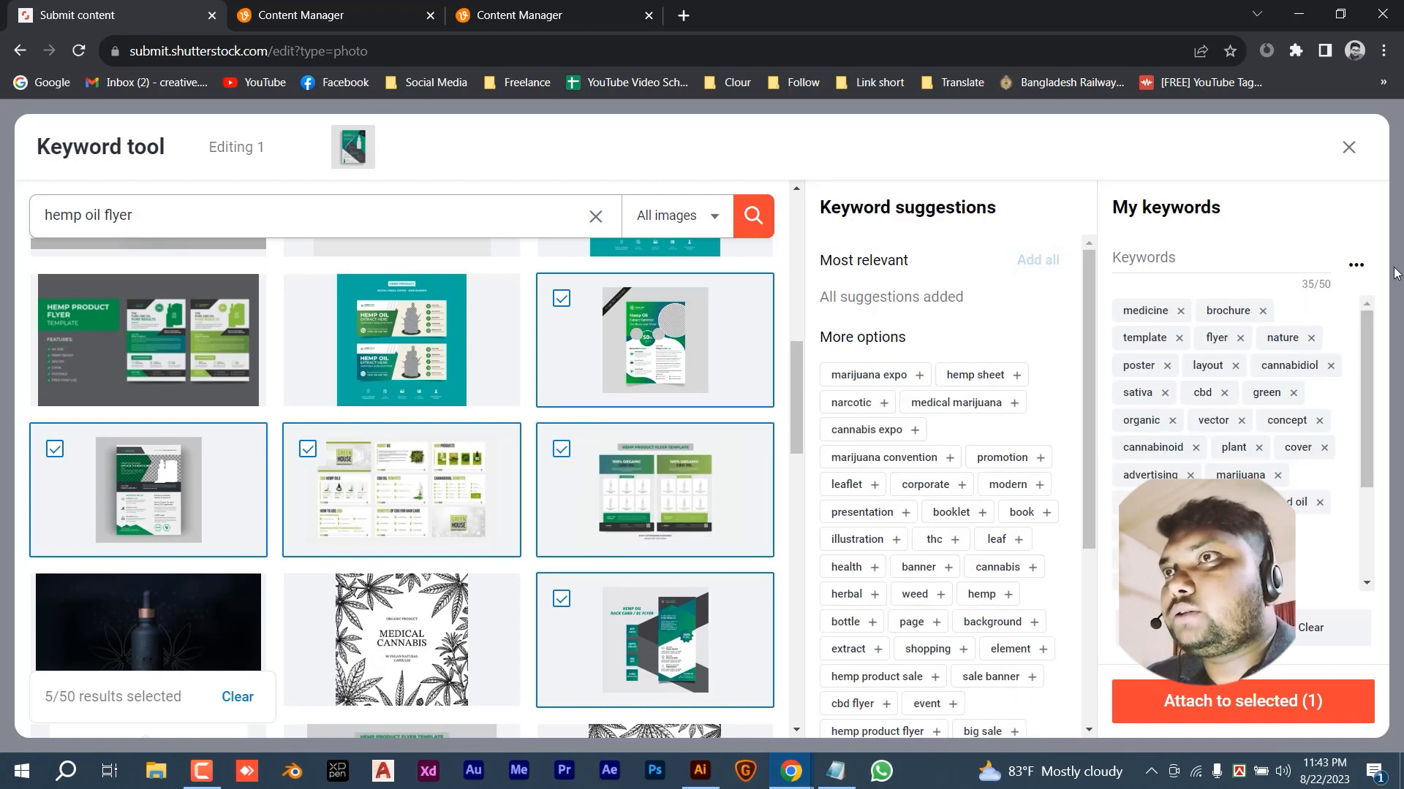
# - Replace those picks with four more hemp flyer results and add their keywords
pyautogui.click(191, 479)
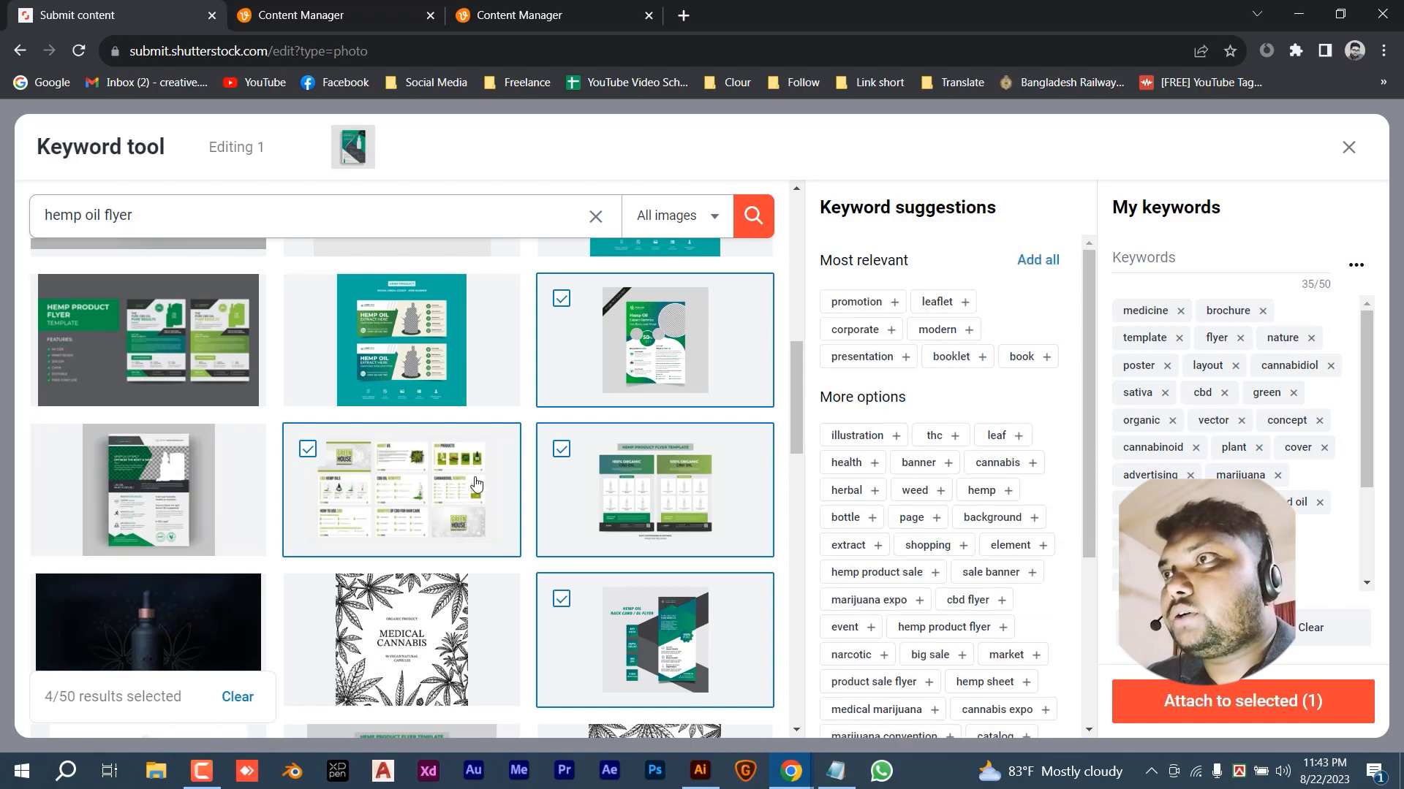
pyautogui.click(453, 471)
pyautogui.click(635, 533)
pyautogui.click(637, 580)
pyautogui.click(628, 321)
pyautogui.scroll(-5, 103, 475)
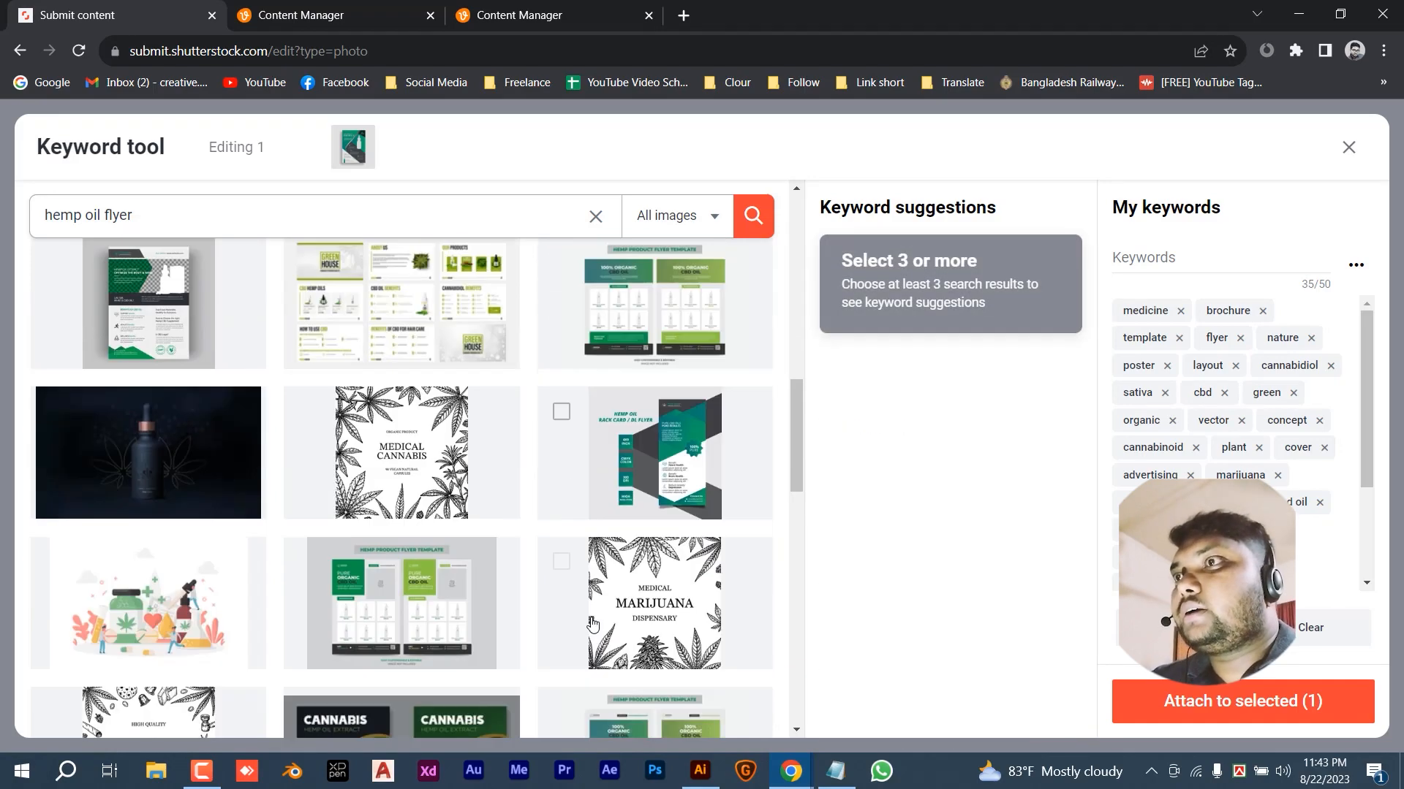
pyautogui.scroll(-3, 402, 555)
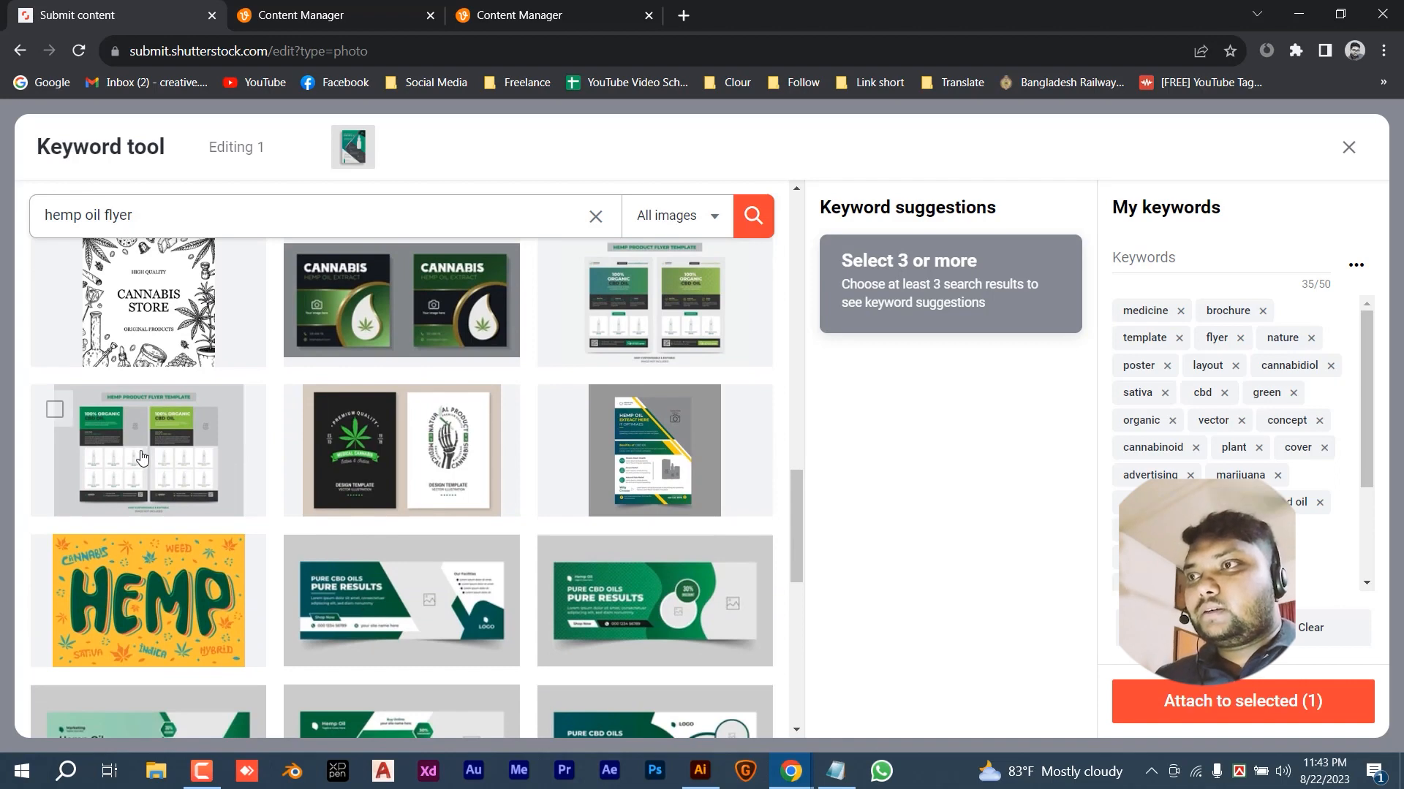
pyautogui.click(146, 452)
pyautogui.scroll(-2, 421, 643)
pyautogui.scroll(-2, 420, 643)
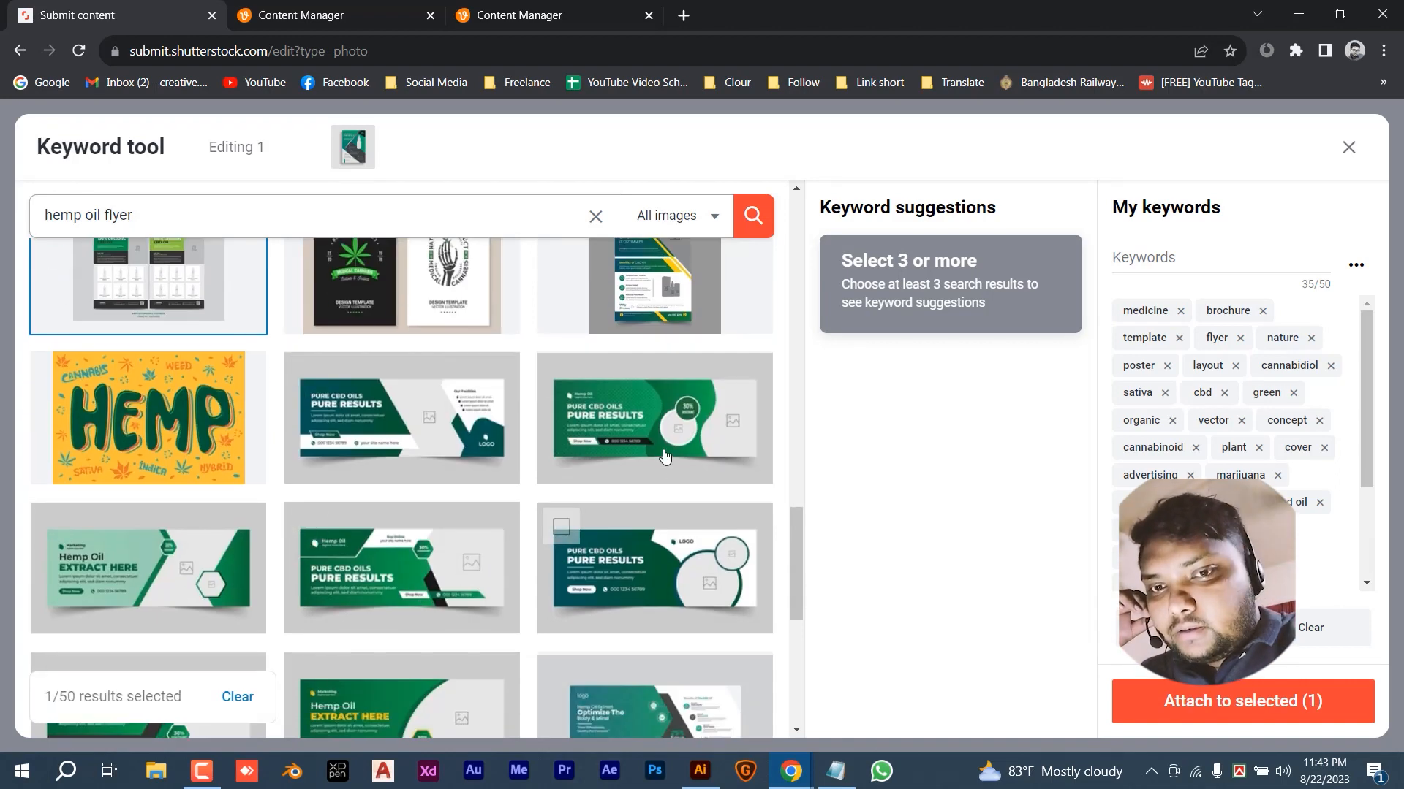
pyautogui.scroll(-4, 423, 483)
pyautogui.click(410, 559)
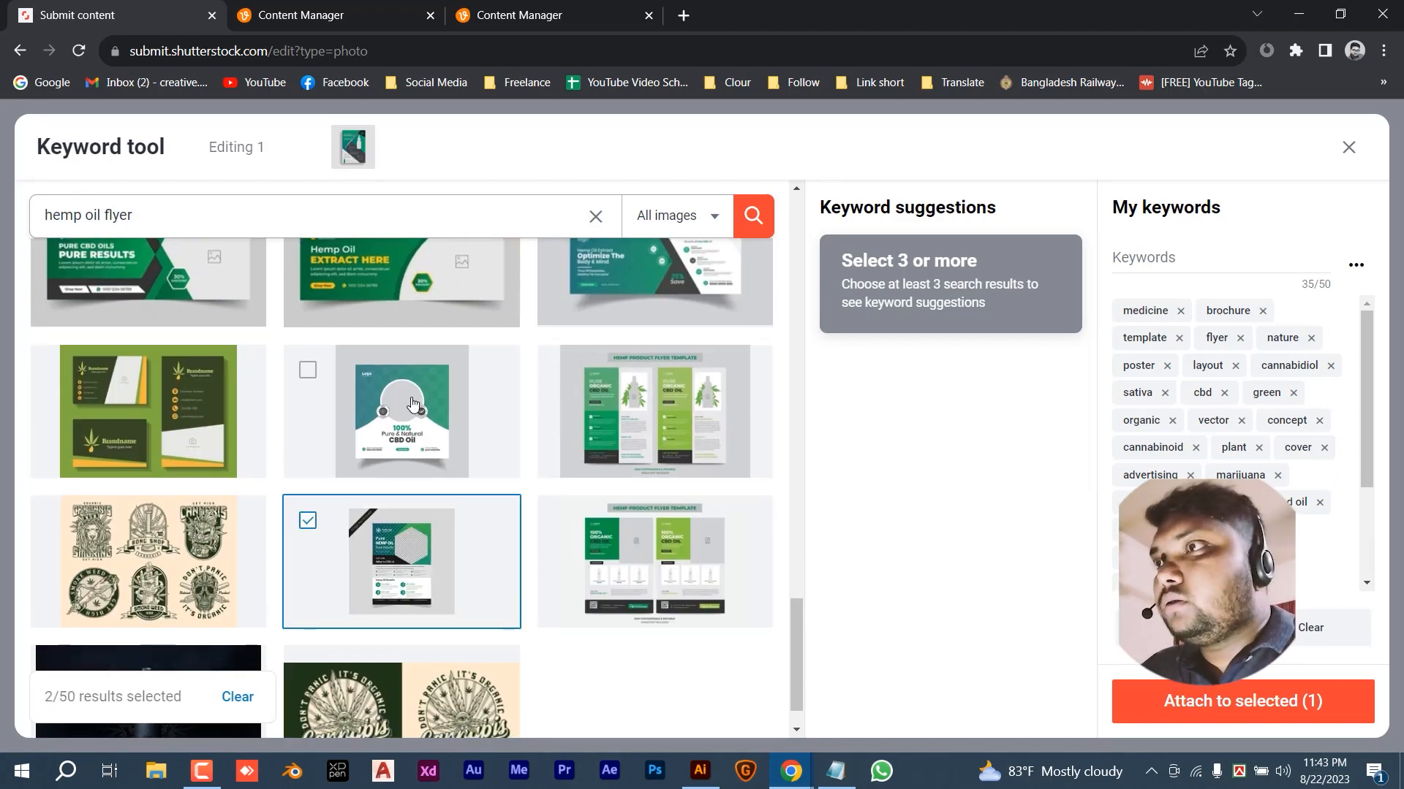
pyautogui.click(412, 405)
pyautogui.click(686, 570)
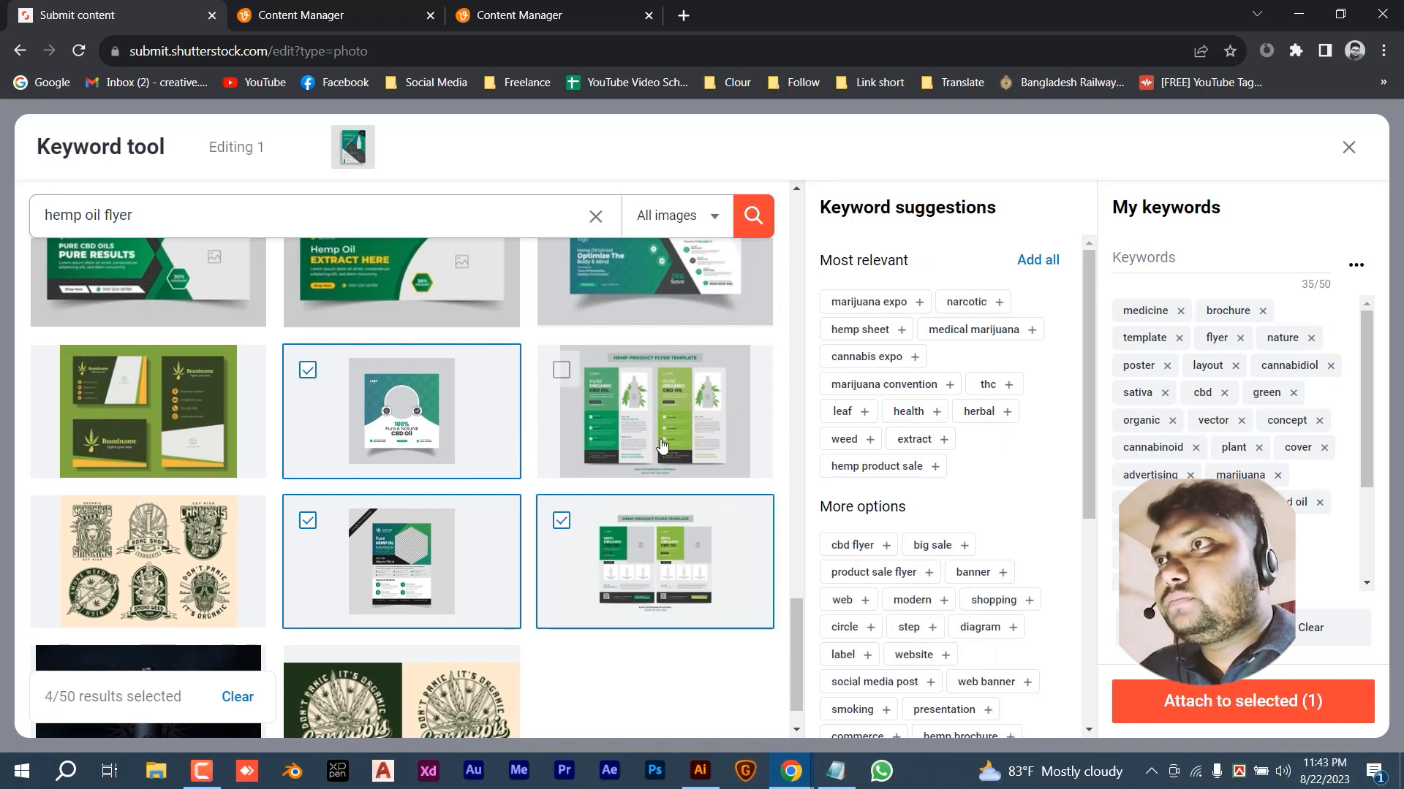
pyautogui.click(1037, 263)
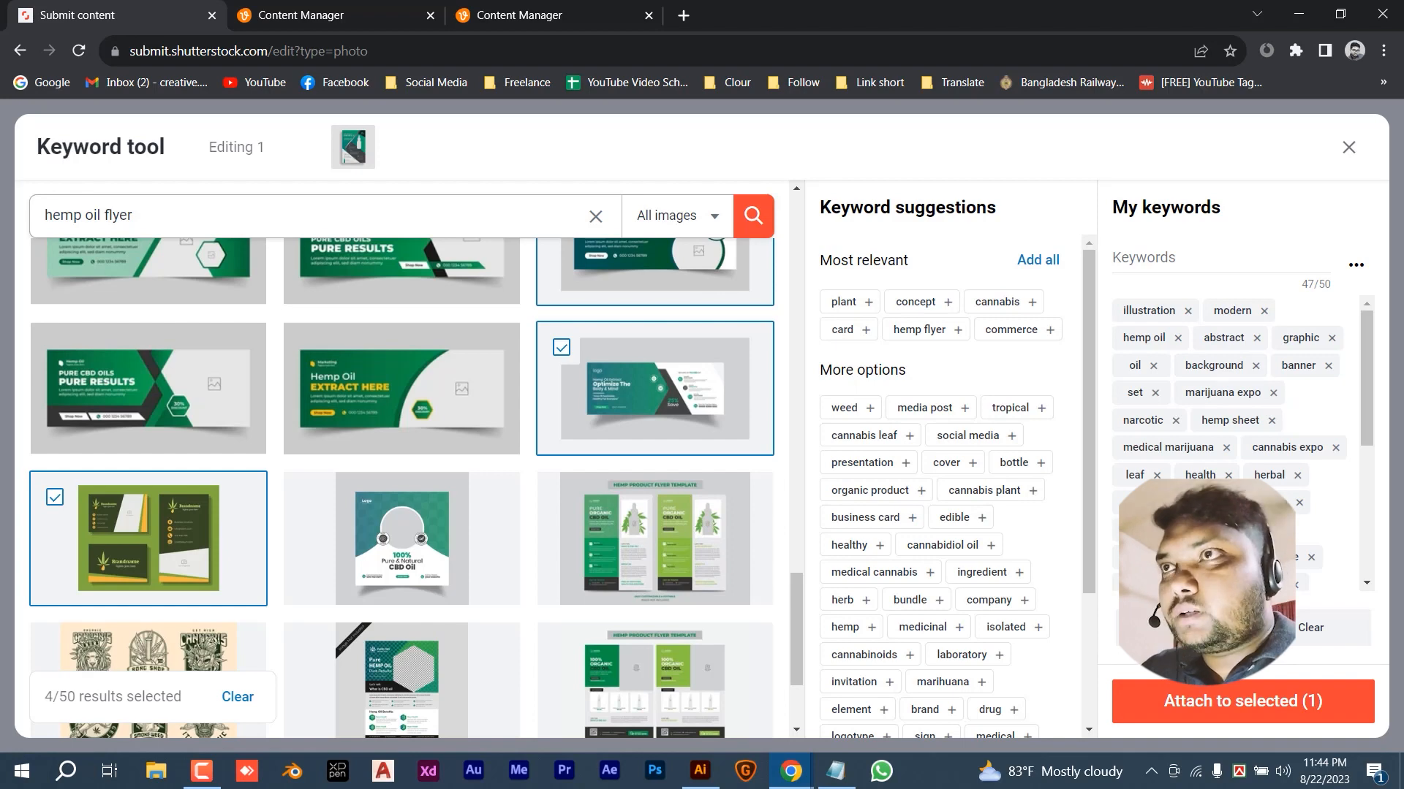
# - Scroll through the keyword list to check it now holds 47/50 keywords
pyautogui.scroll(-5, 1235, 439)
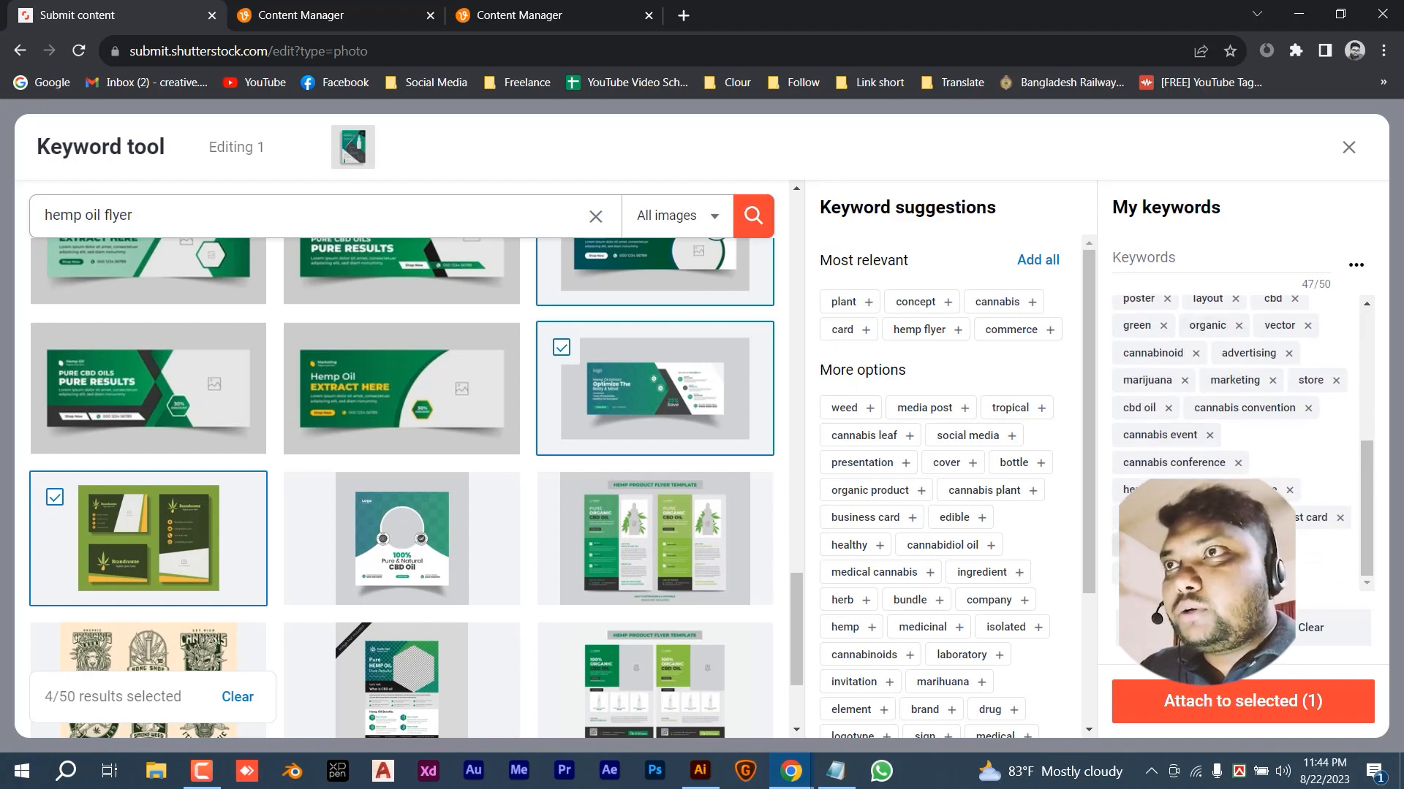
pyautogui.scroll(5, 1236, 402)
pyautogui.scroll(-3, 1030, 492)
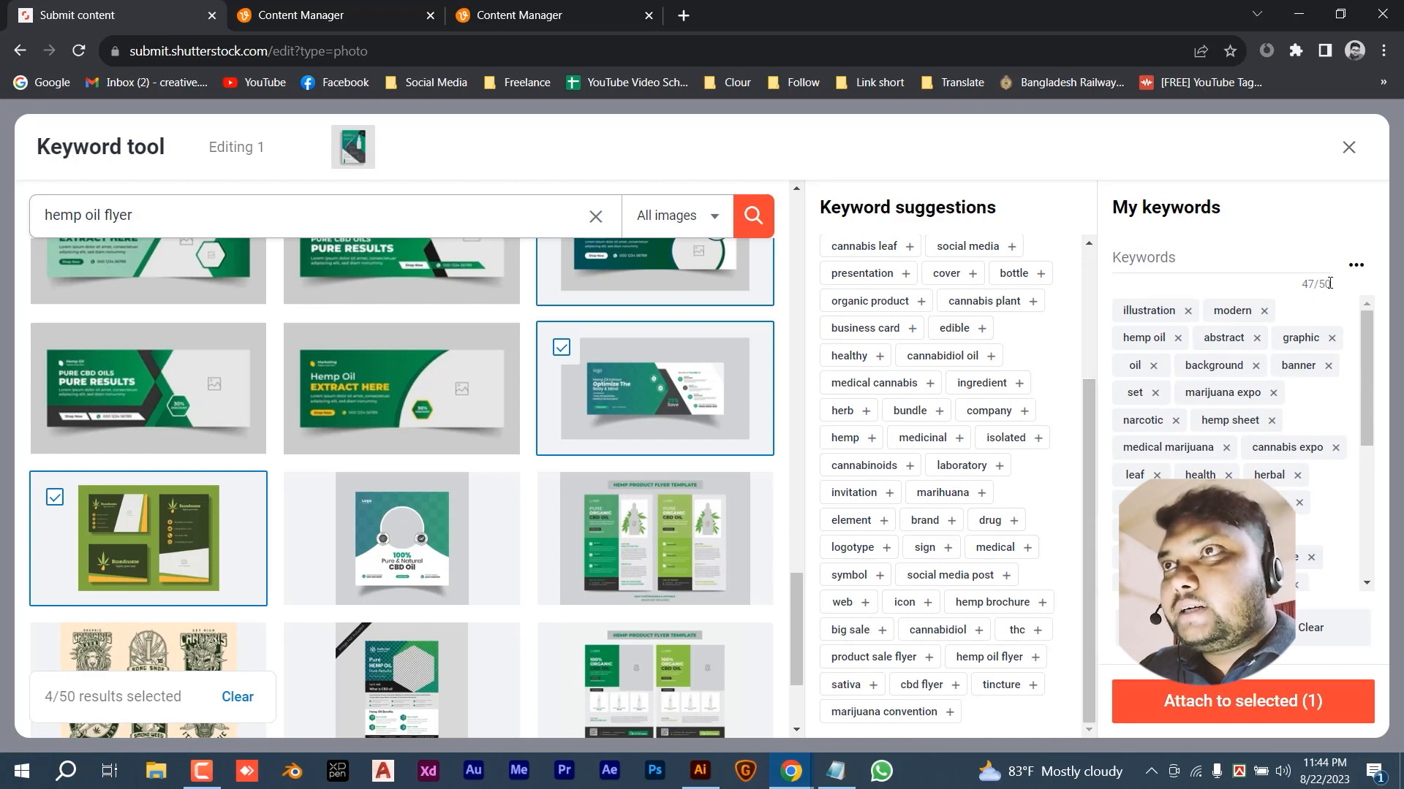
# - Close the Keyword tool and submit Hemp oil flyer template 2023 for review
pyautogui.click(1349, 151)
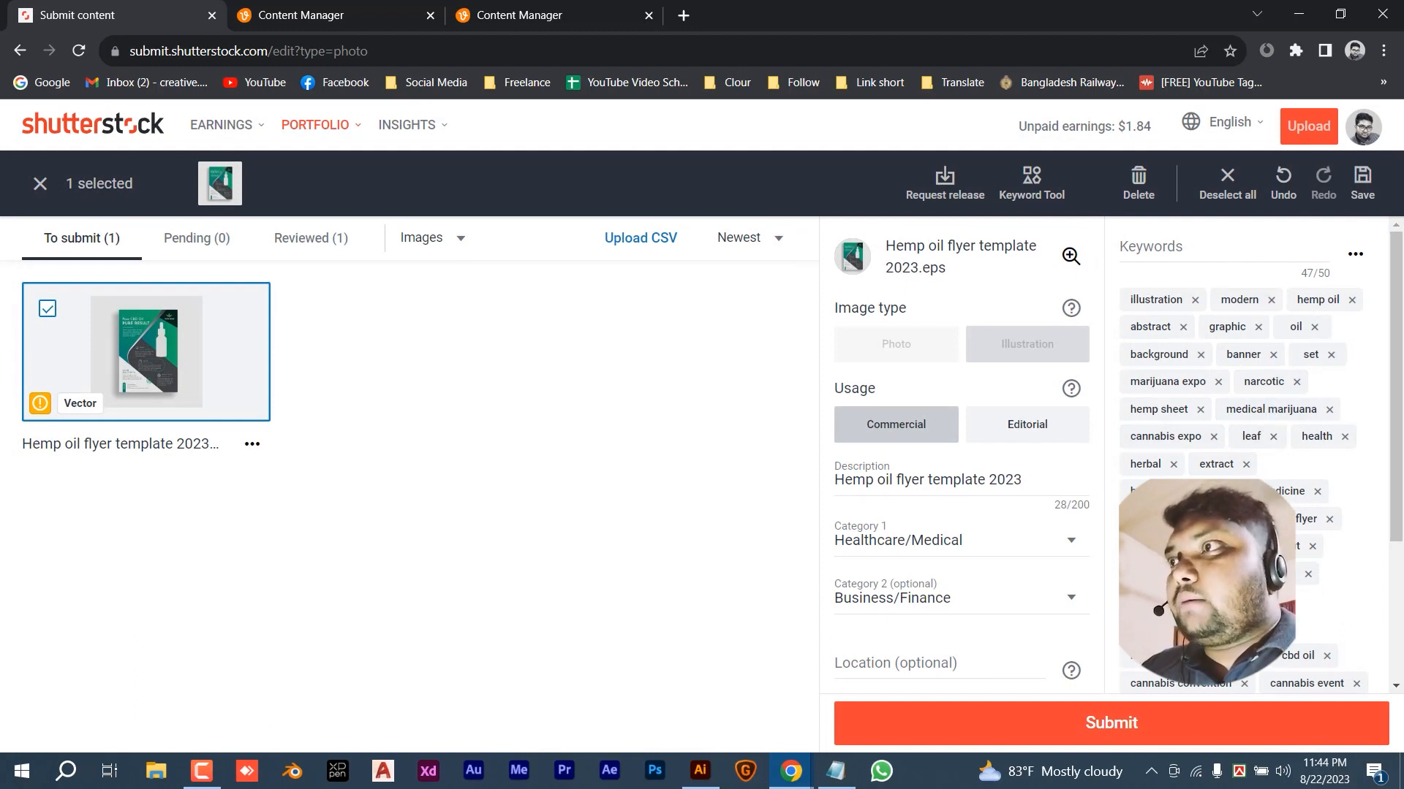
pyautogui.scroll(-3, 988, 595)
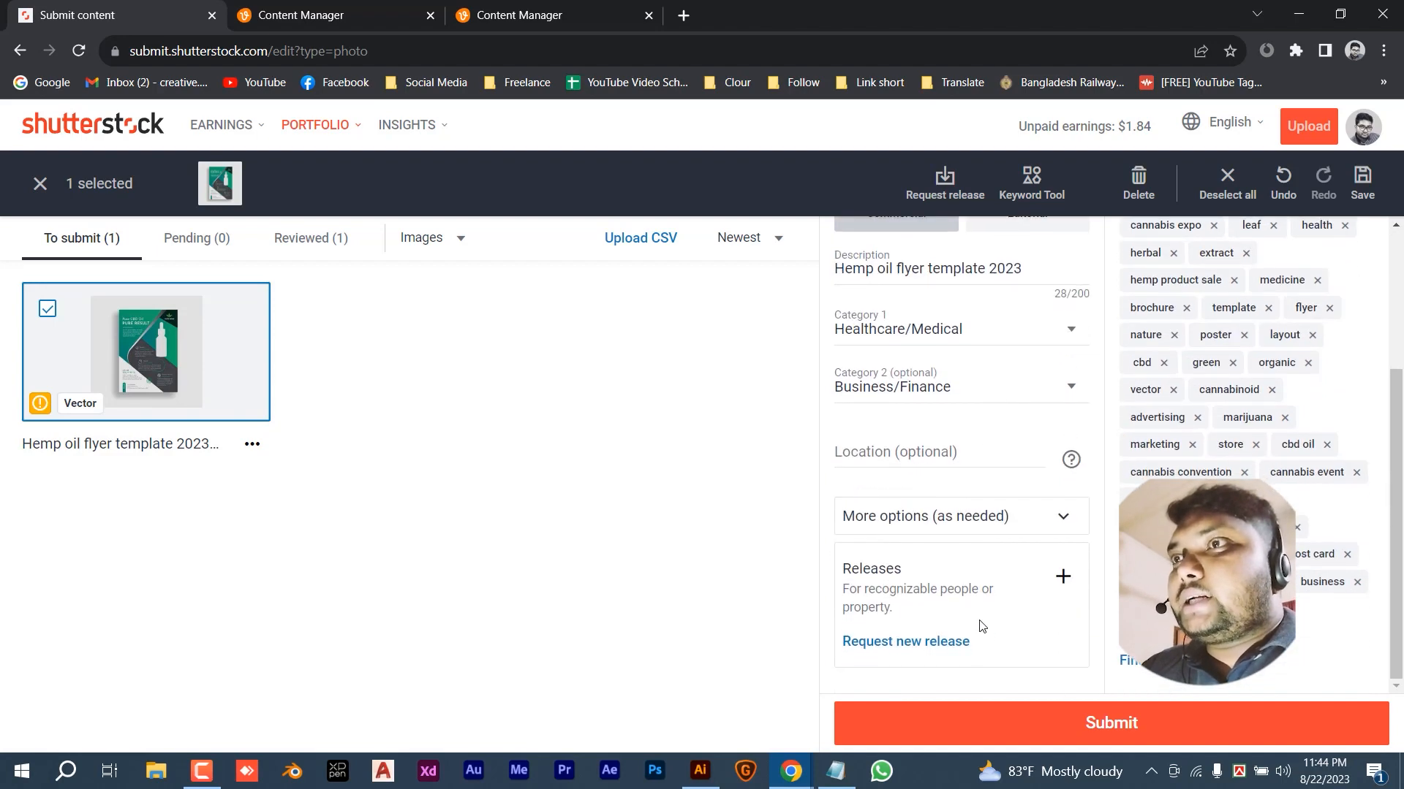
pyautogui.click(1091, 723)
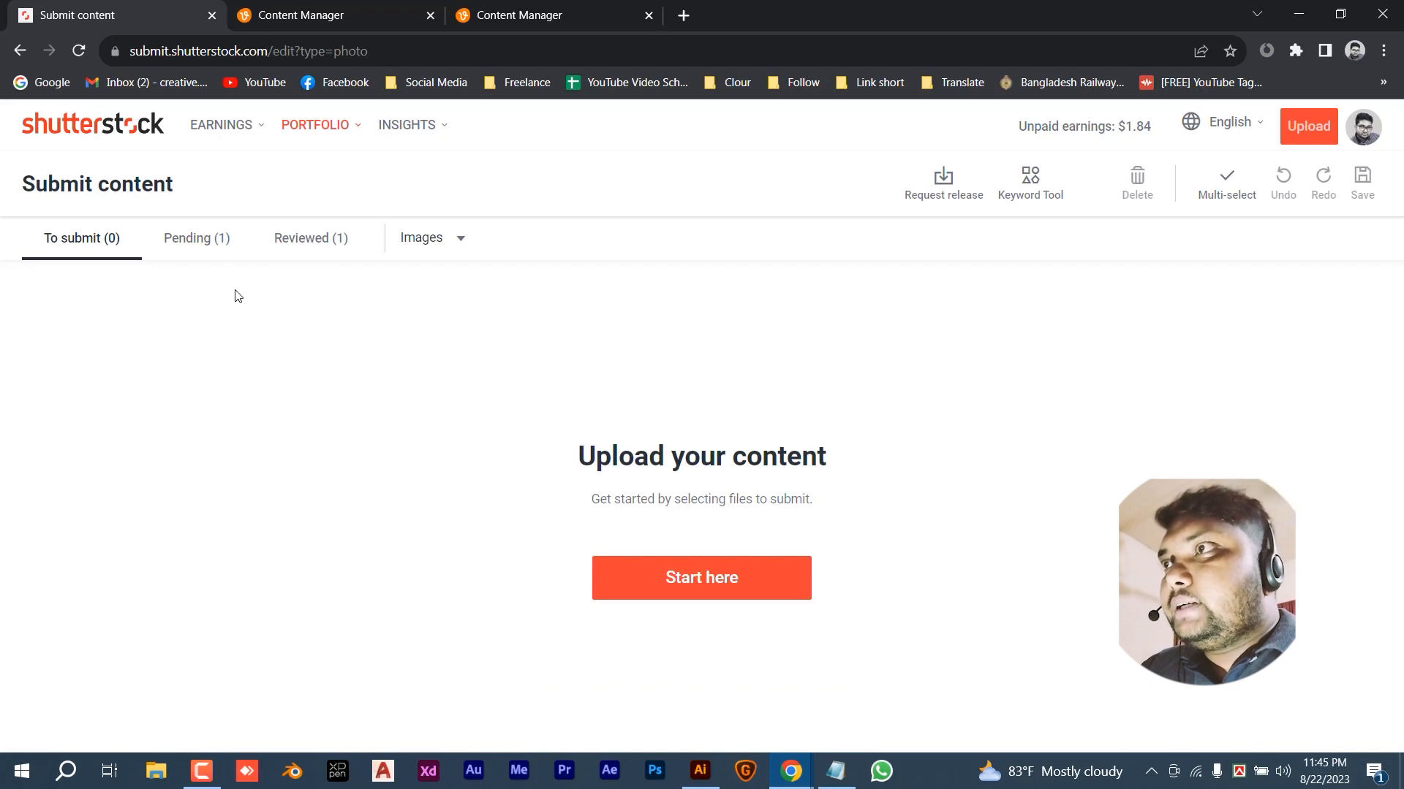
# - View Pending (1) with its review-within-5-days notice, check Reviewed (1), then return to Pending
pyautogui.click(194, 253)
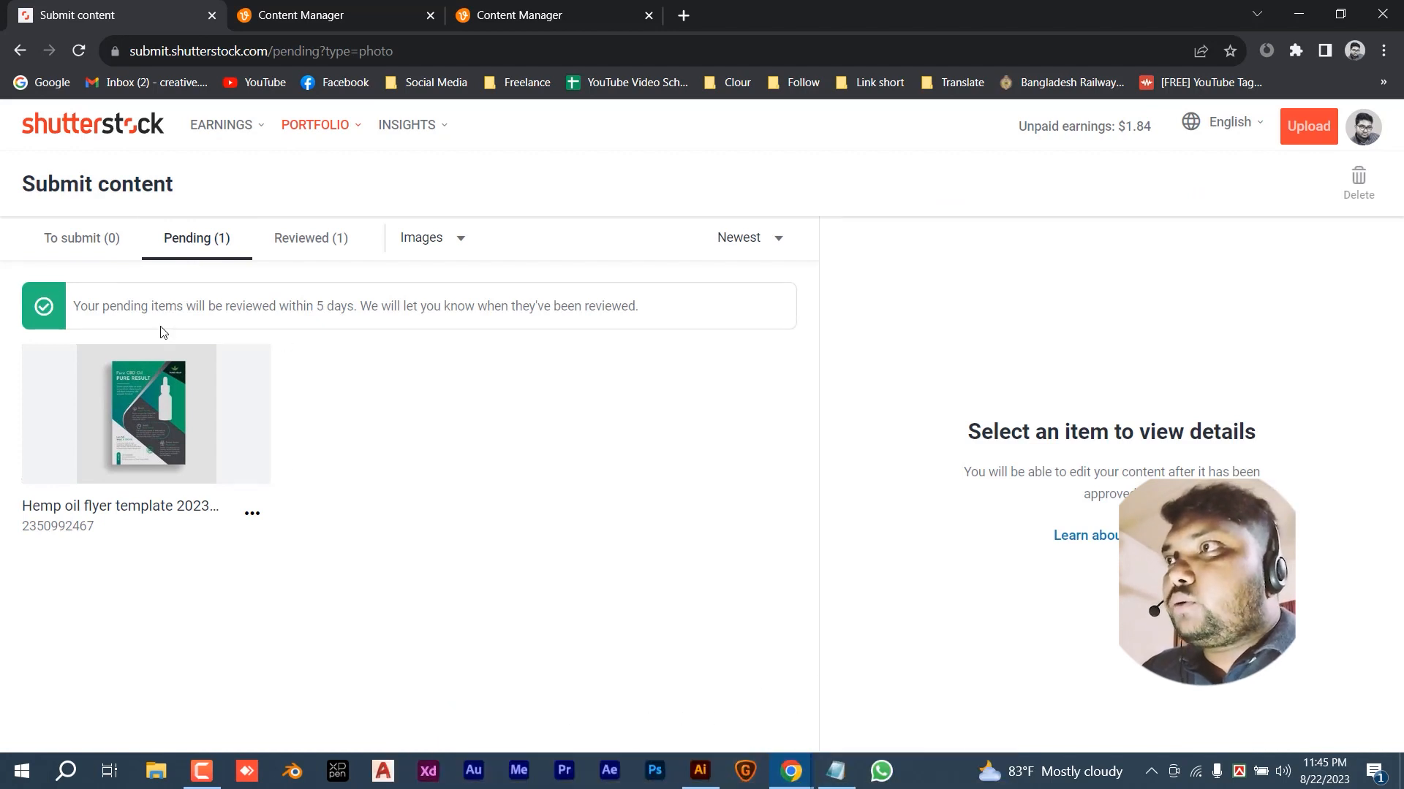
pyautogui.moveTo(90, 308); pyautogui.dragTo(369, 322)
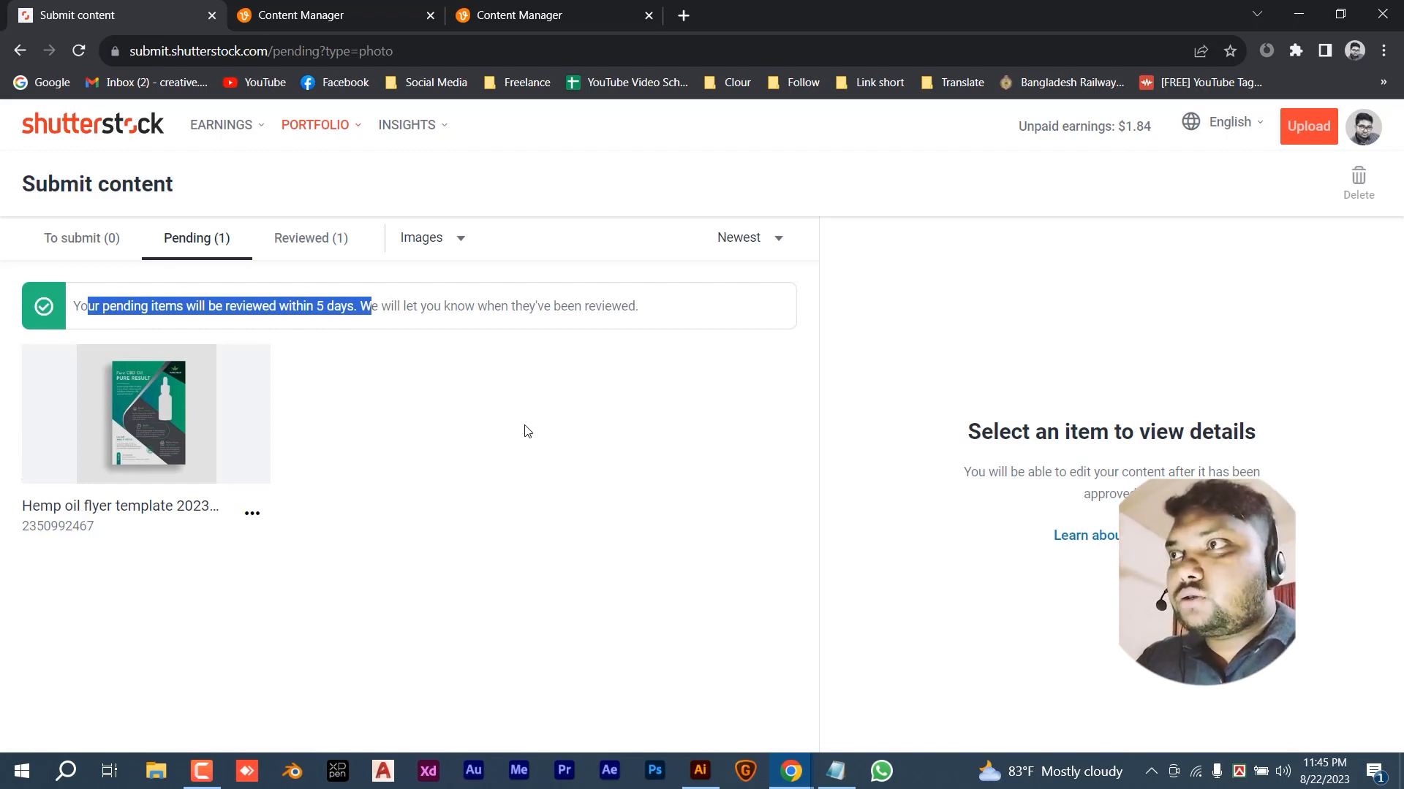
pyautogui.click(316, 241)
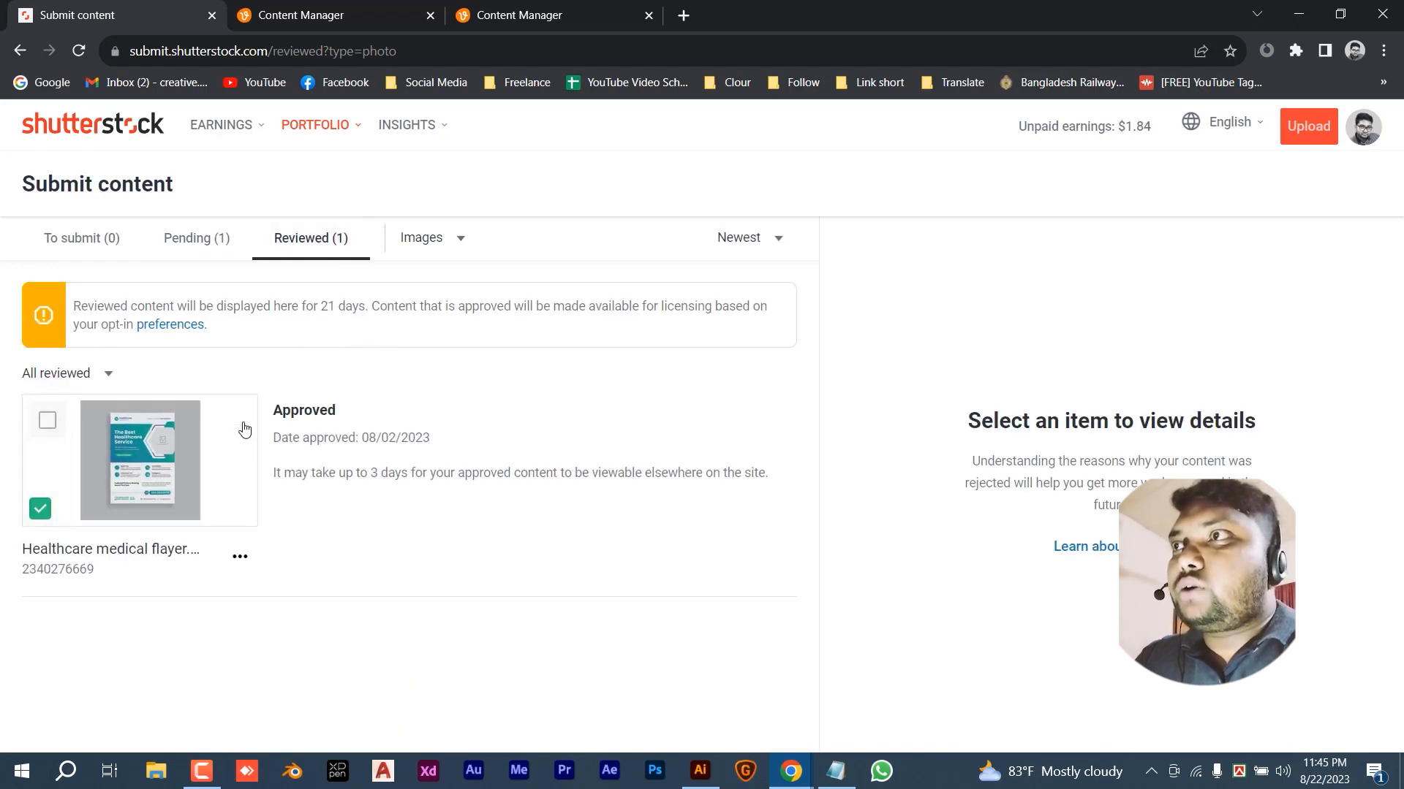
pyautogui.click(202, 242)
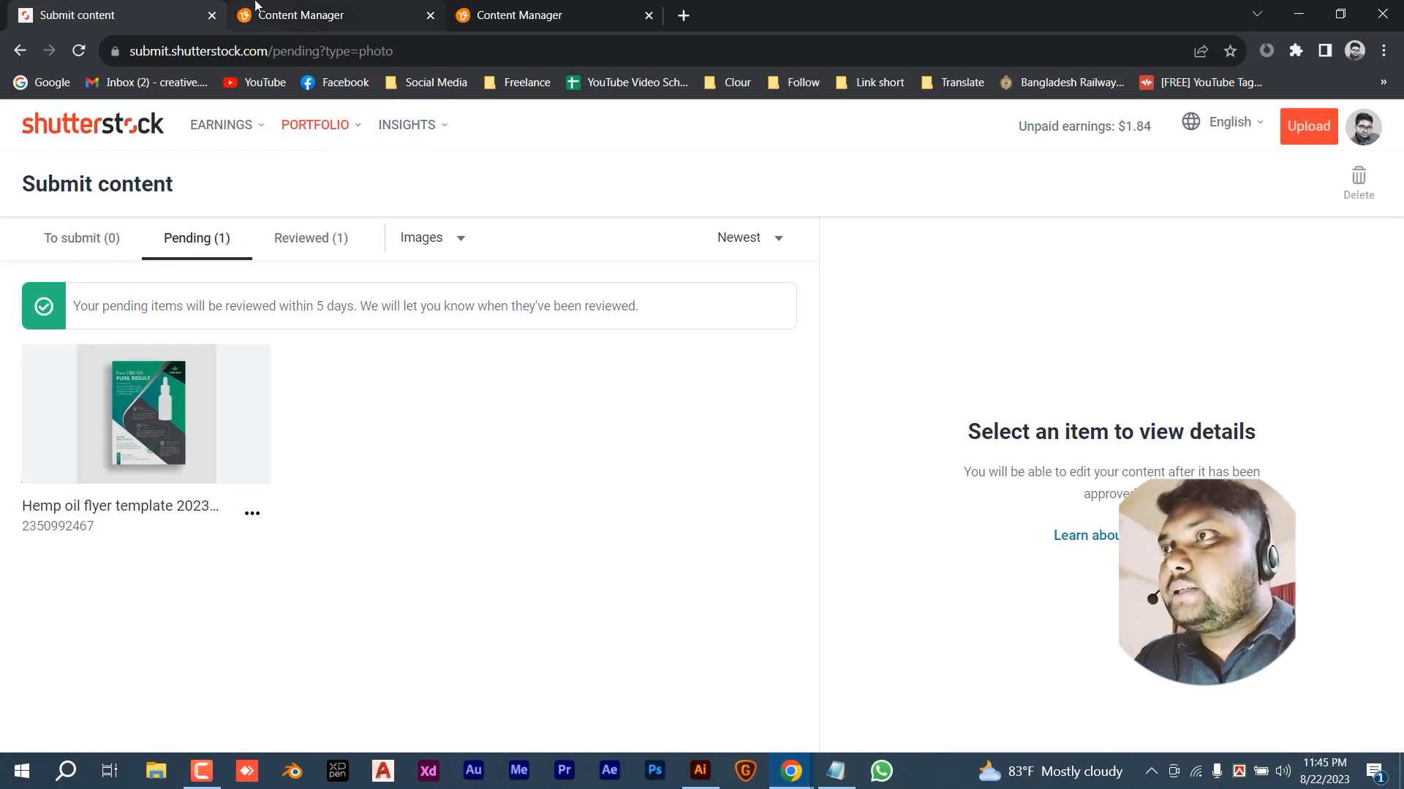
# - Switch to Vecteezy Contributor and highlight the $78.59 total unpaid earnings
pyautogui.click(328, 9)
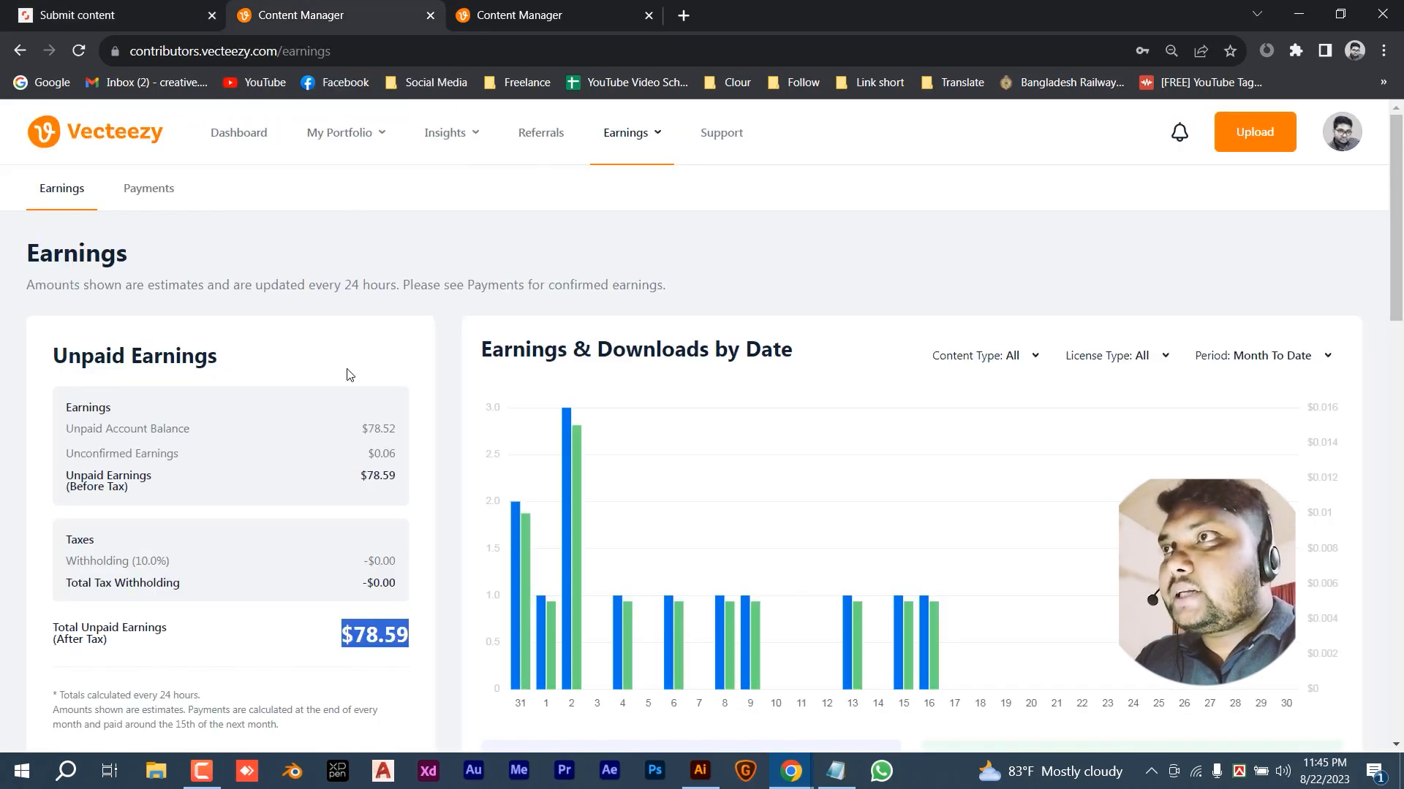
pyautogui.click(396, 579)
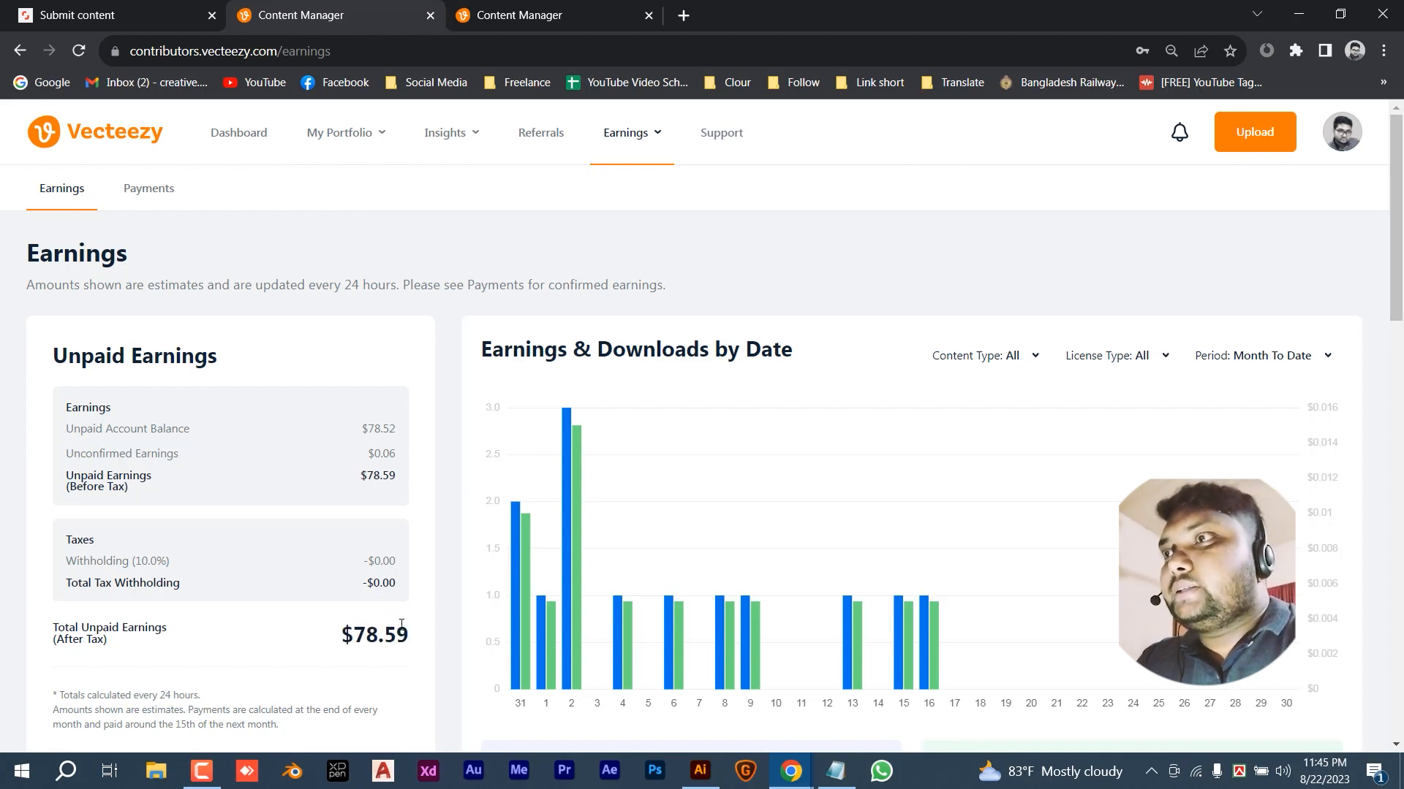
pyautogui.moveTo(341, 635); pyautogui.dragTo(421, 637)
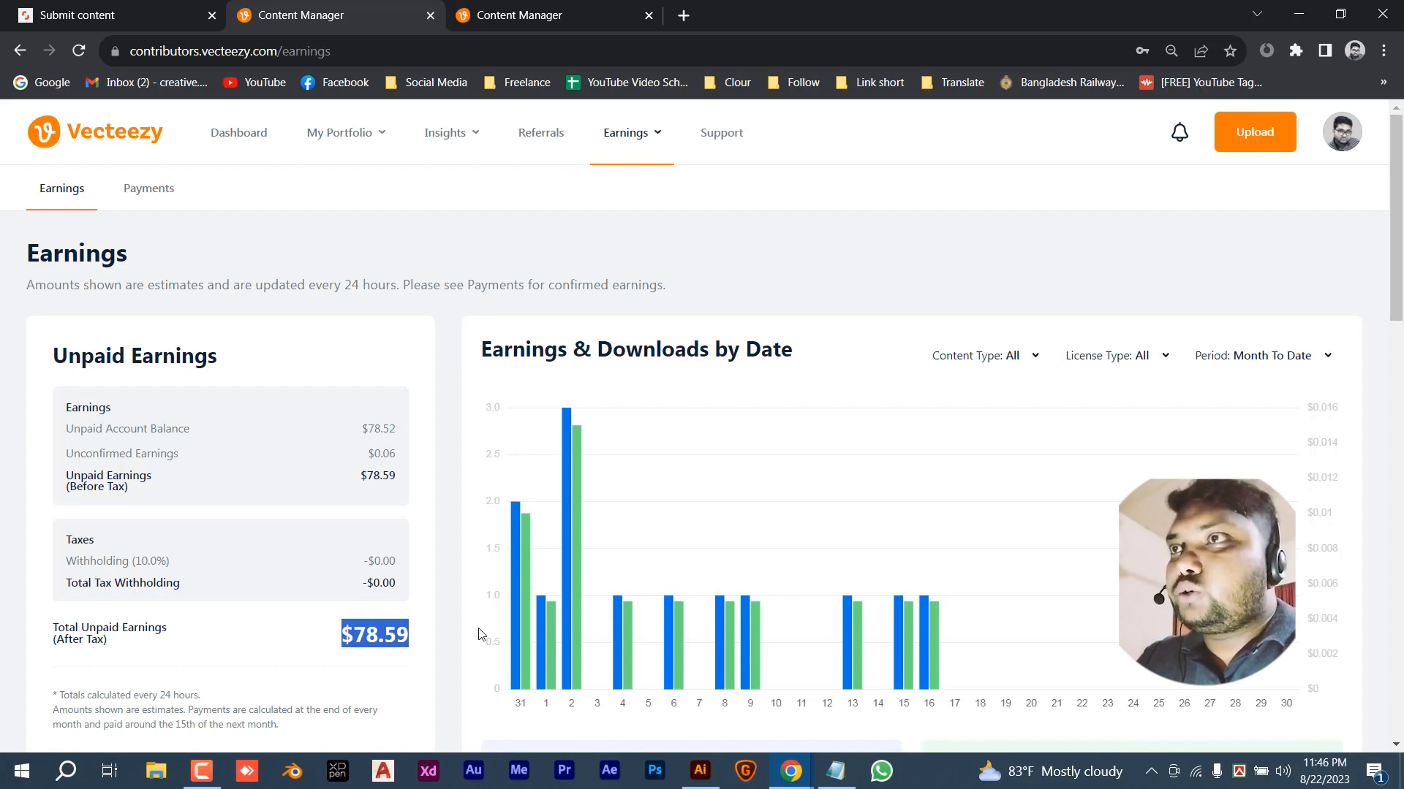
# - Upload Hemp oil flyer template 2023.eps and proceed to Add Data
pyautogui.click(548, 11)
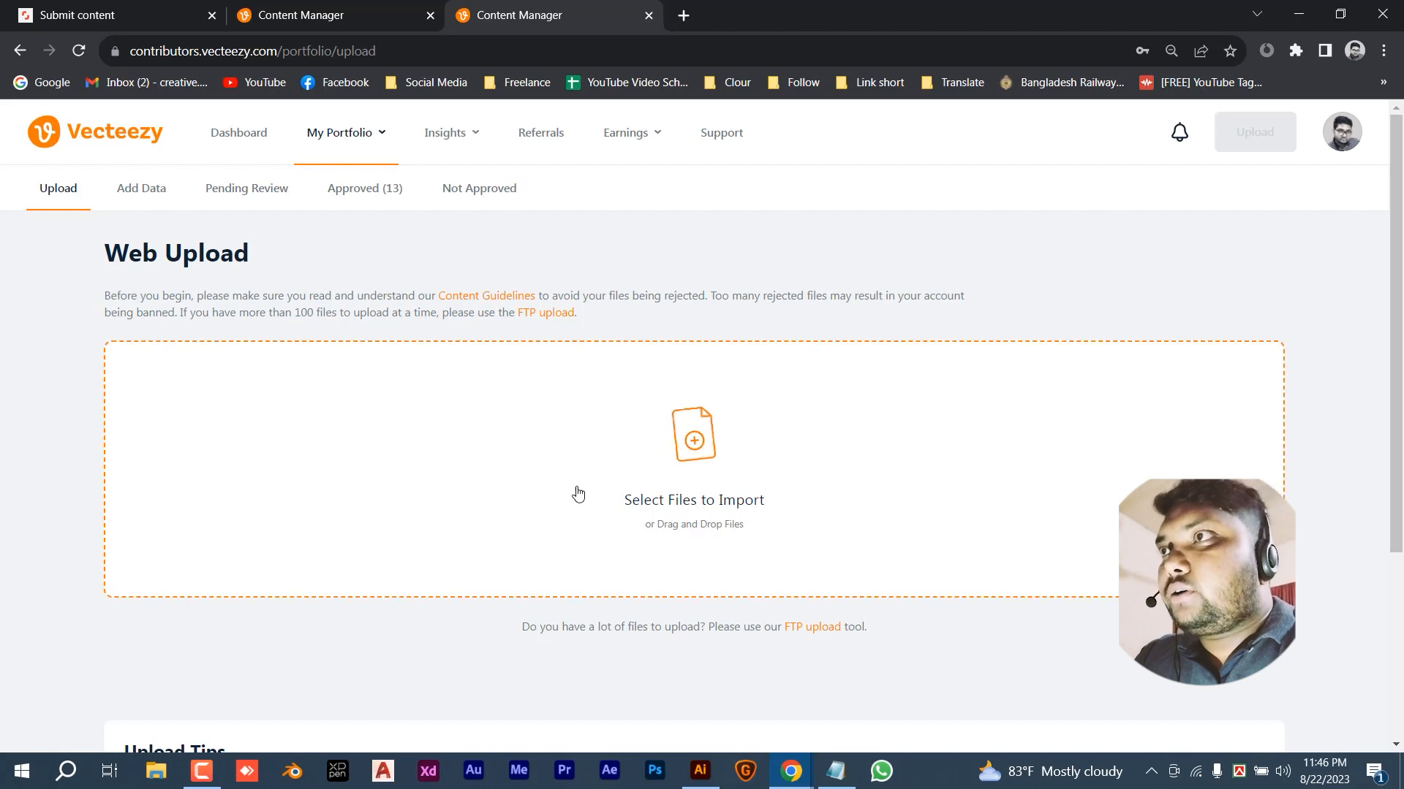
pyautogui.click(695, 441)
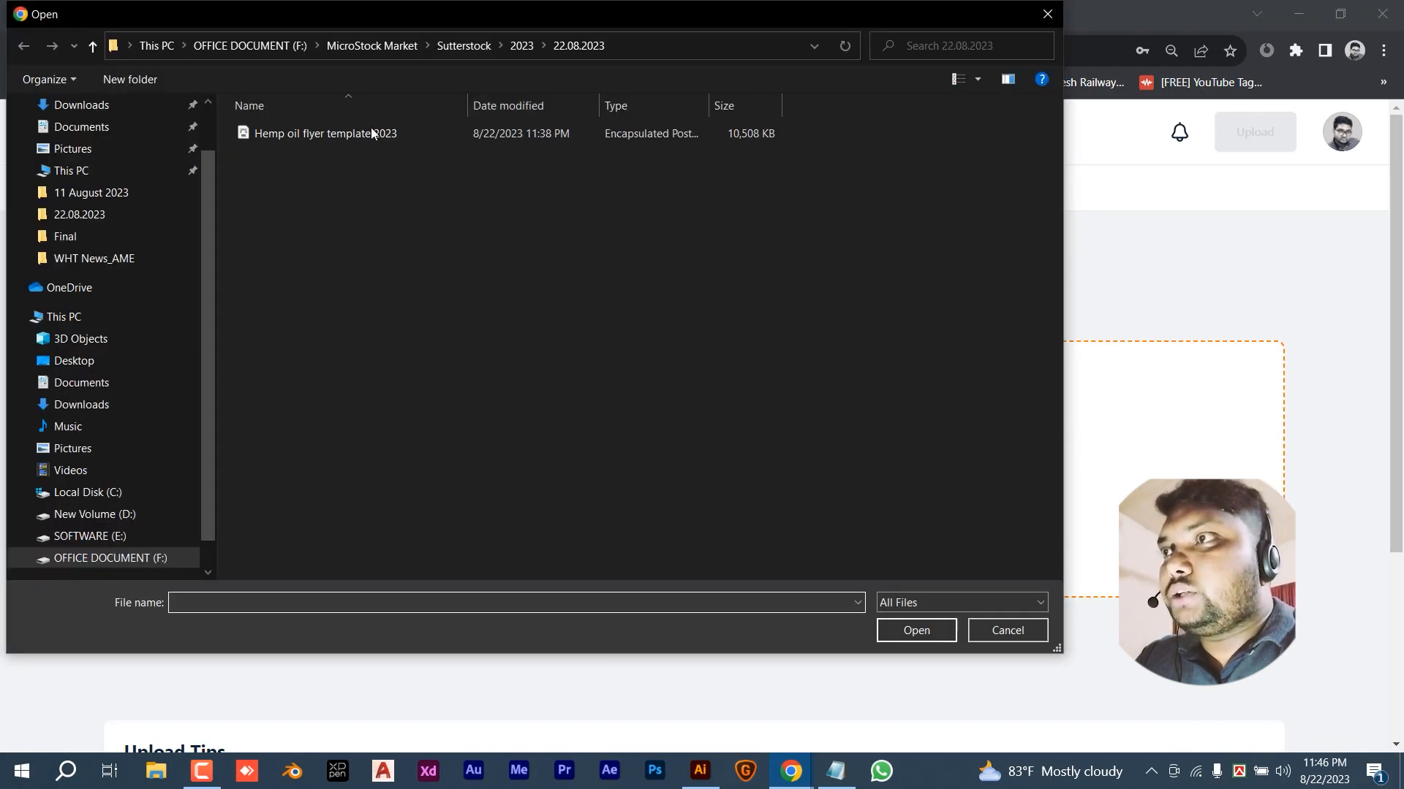
pyautogui.click(371, 133)
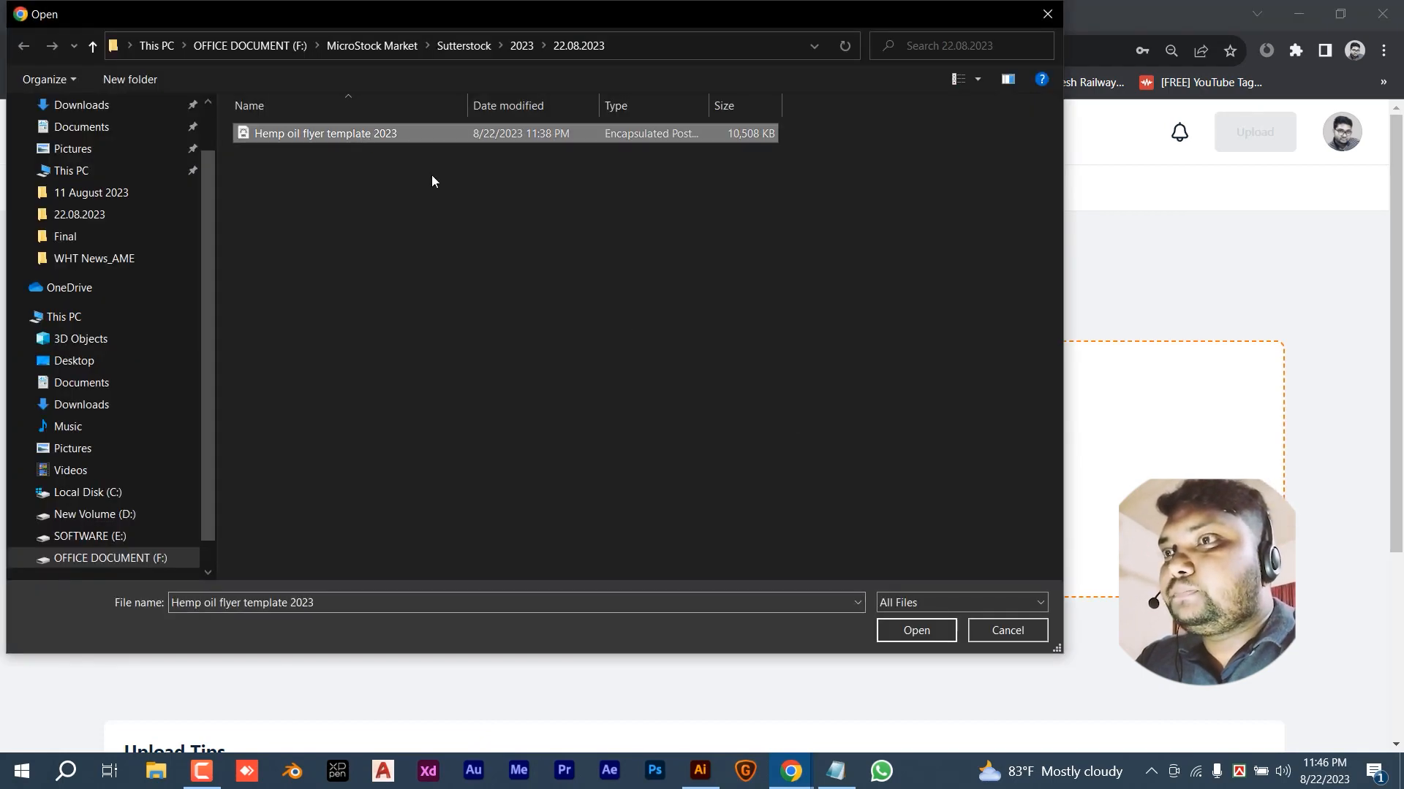
pyautogui.click(886, 630)
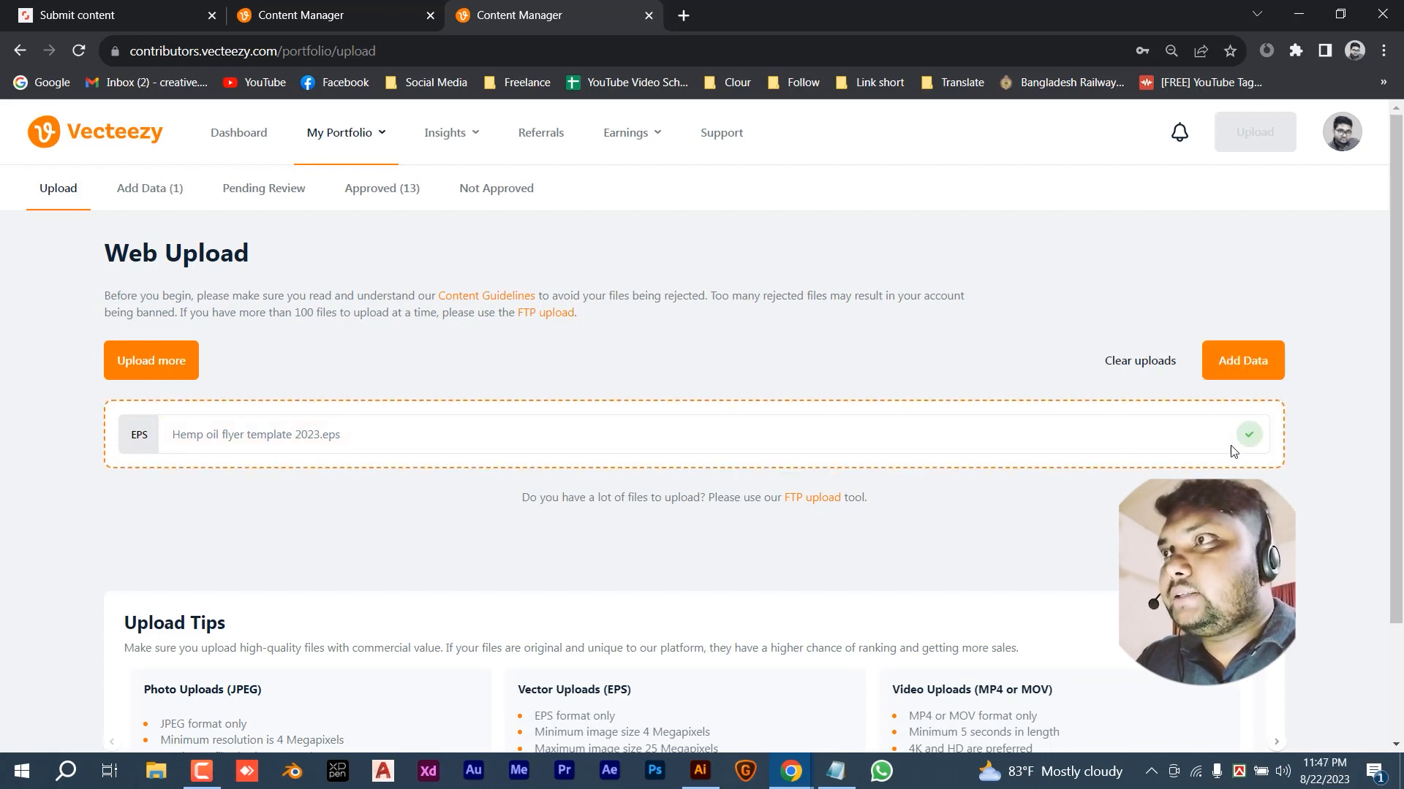
pyautogui.click(1243, 363)
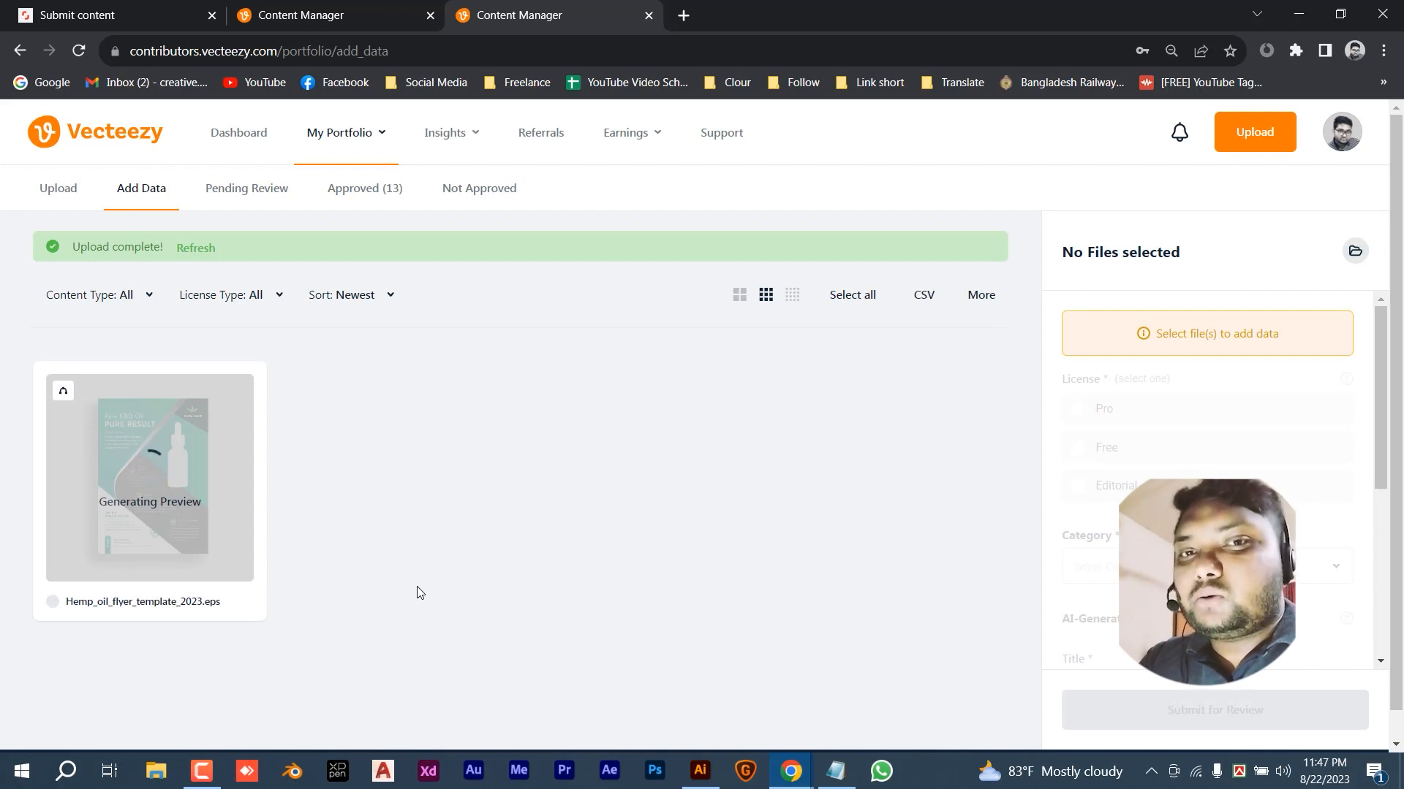
# - Refresh, select the flyer, set its license to Free and keep category Vector
pyautogui.click(196, 249)
pyautogui.click(156, 433)
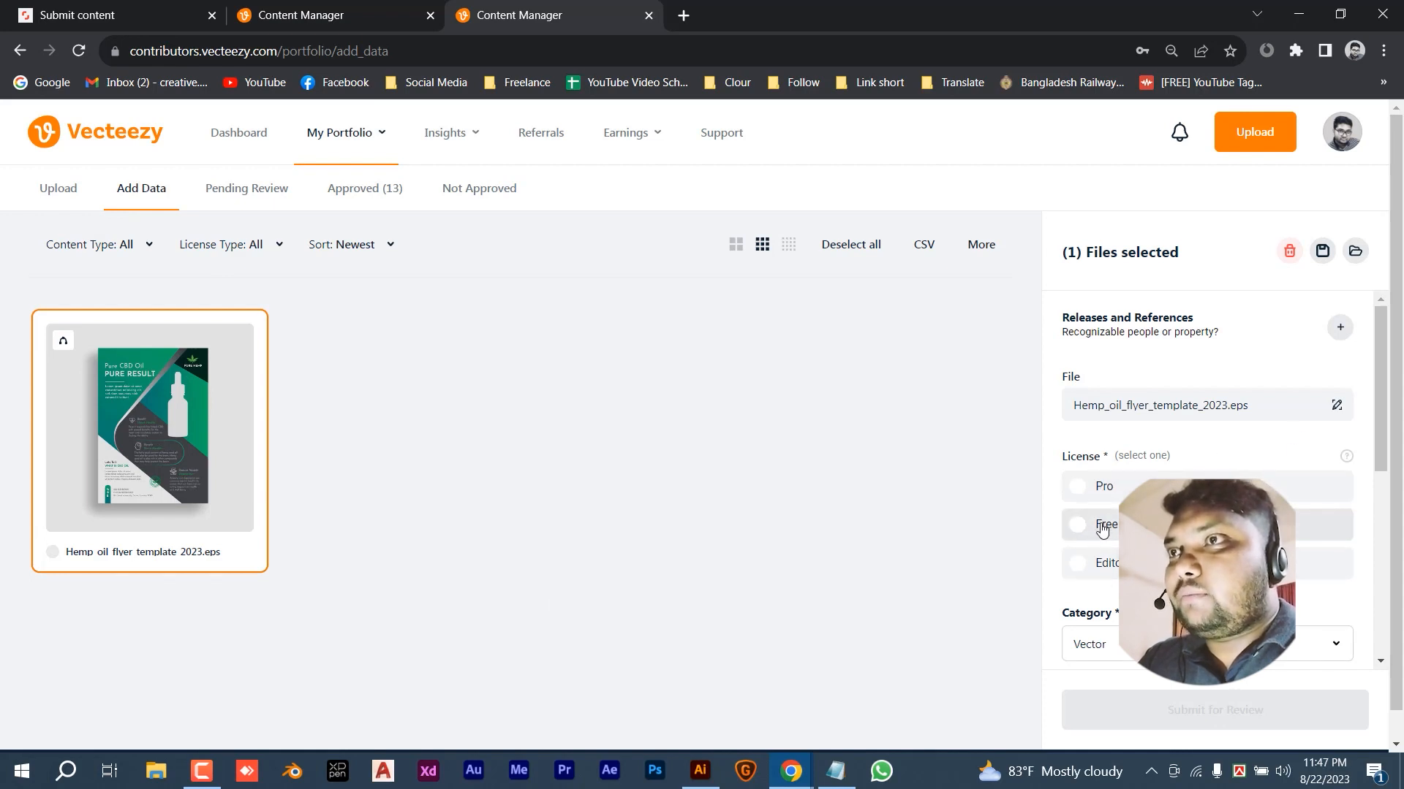
pyautogui.click(1170, 524)
pyautogui.scroll(-1, 1170, 511)
pyautogui.scroll(-2, 1207, 475)
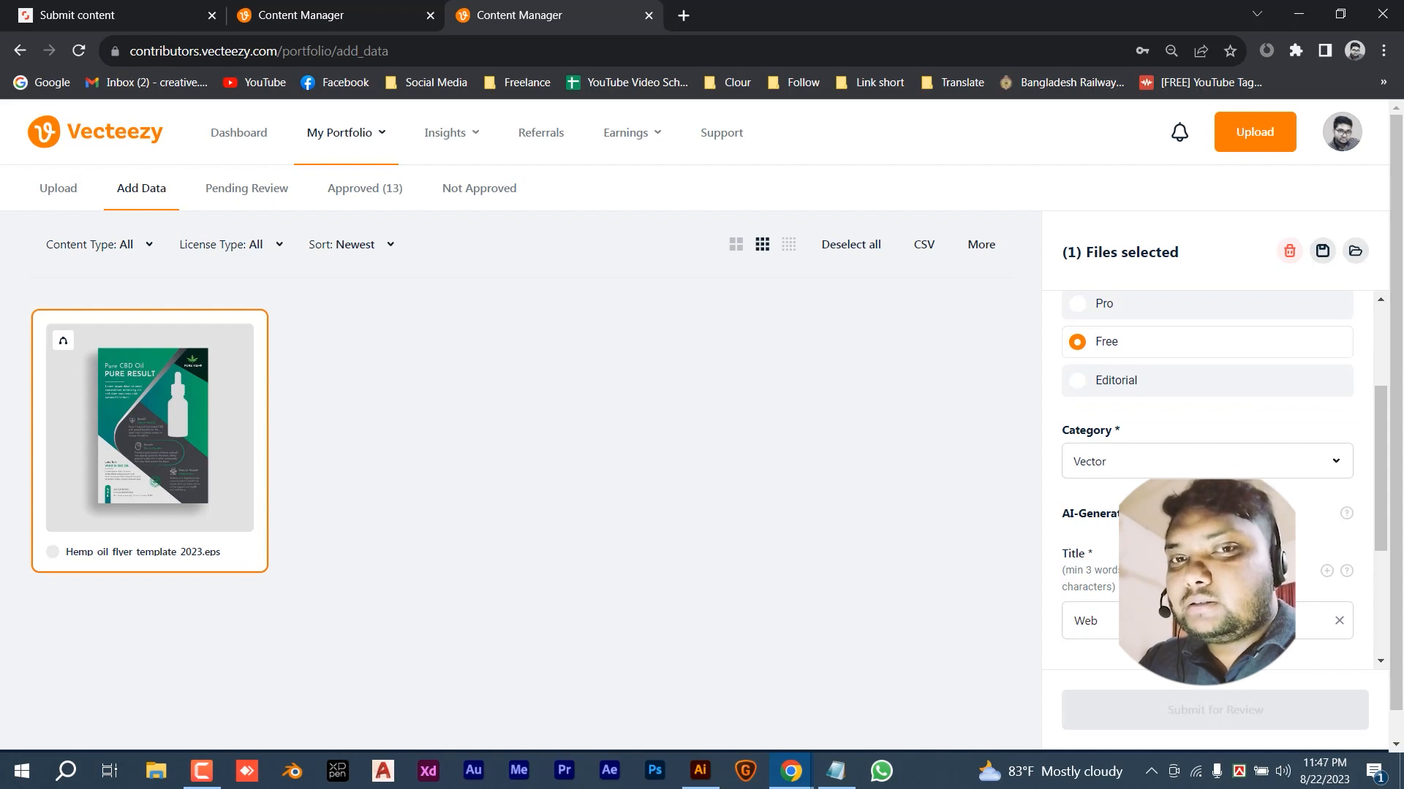
pyautogui.click(1134, 461)
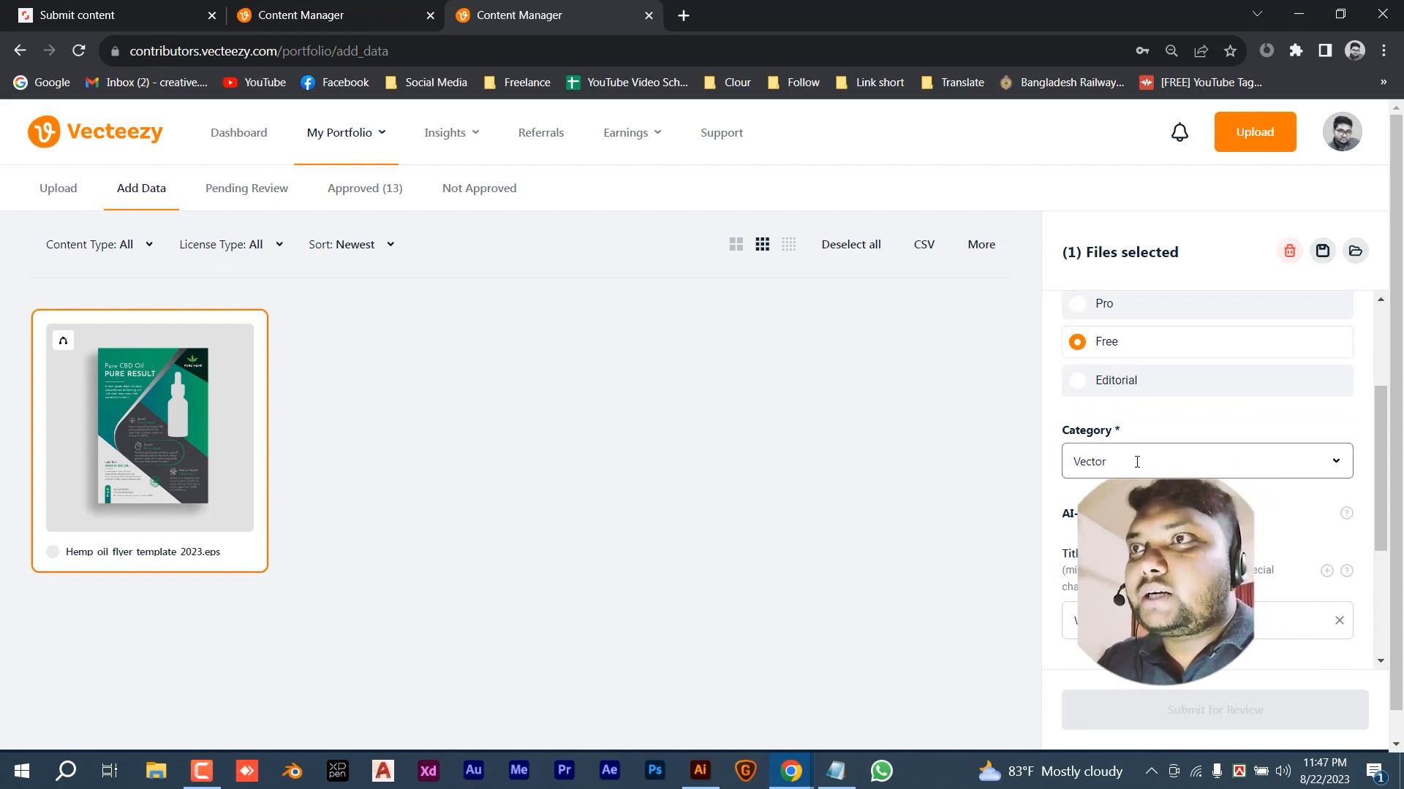
pyautogui.moveTo(1134, 460); pyautogui.dragTo(1090, 466)
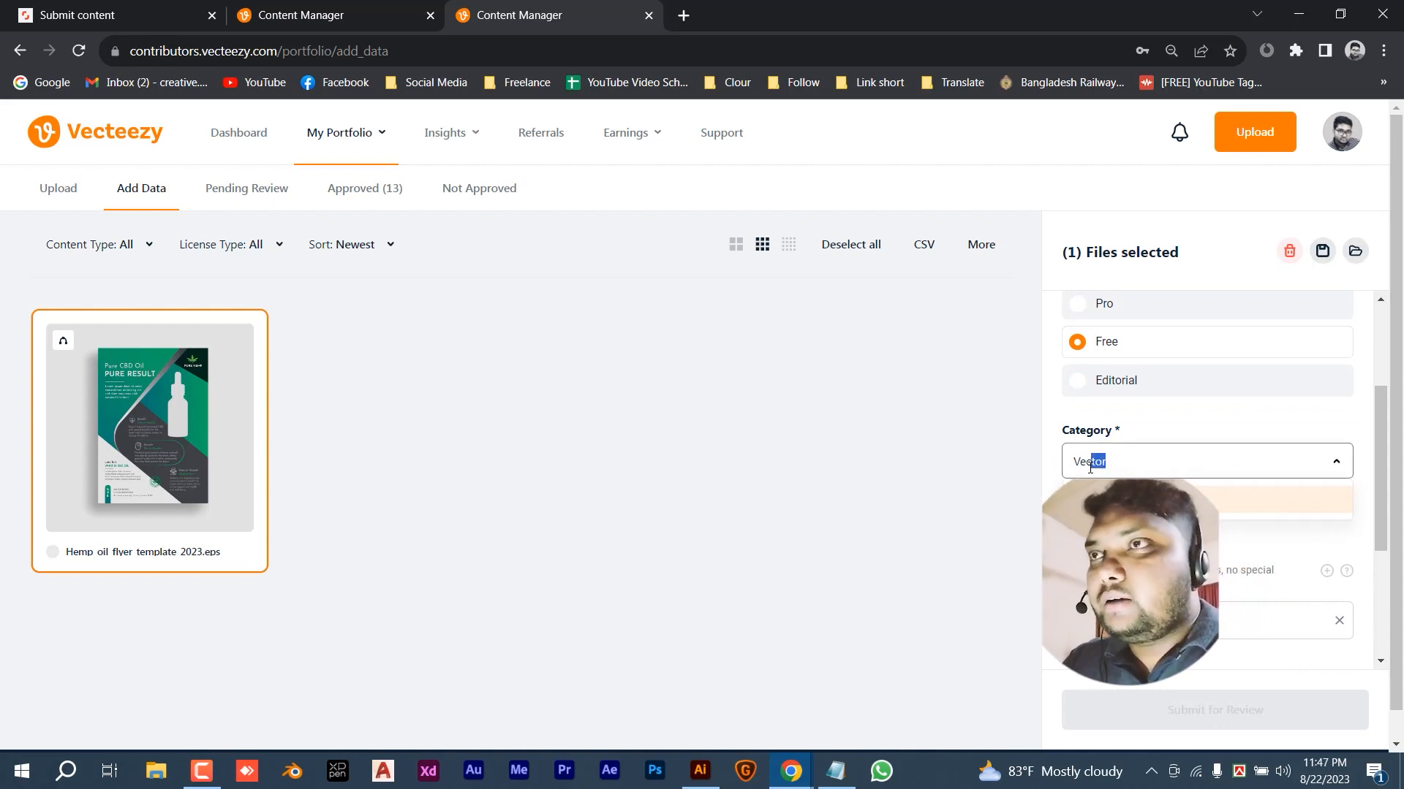
pyautogui.click(1337, 463)
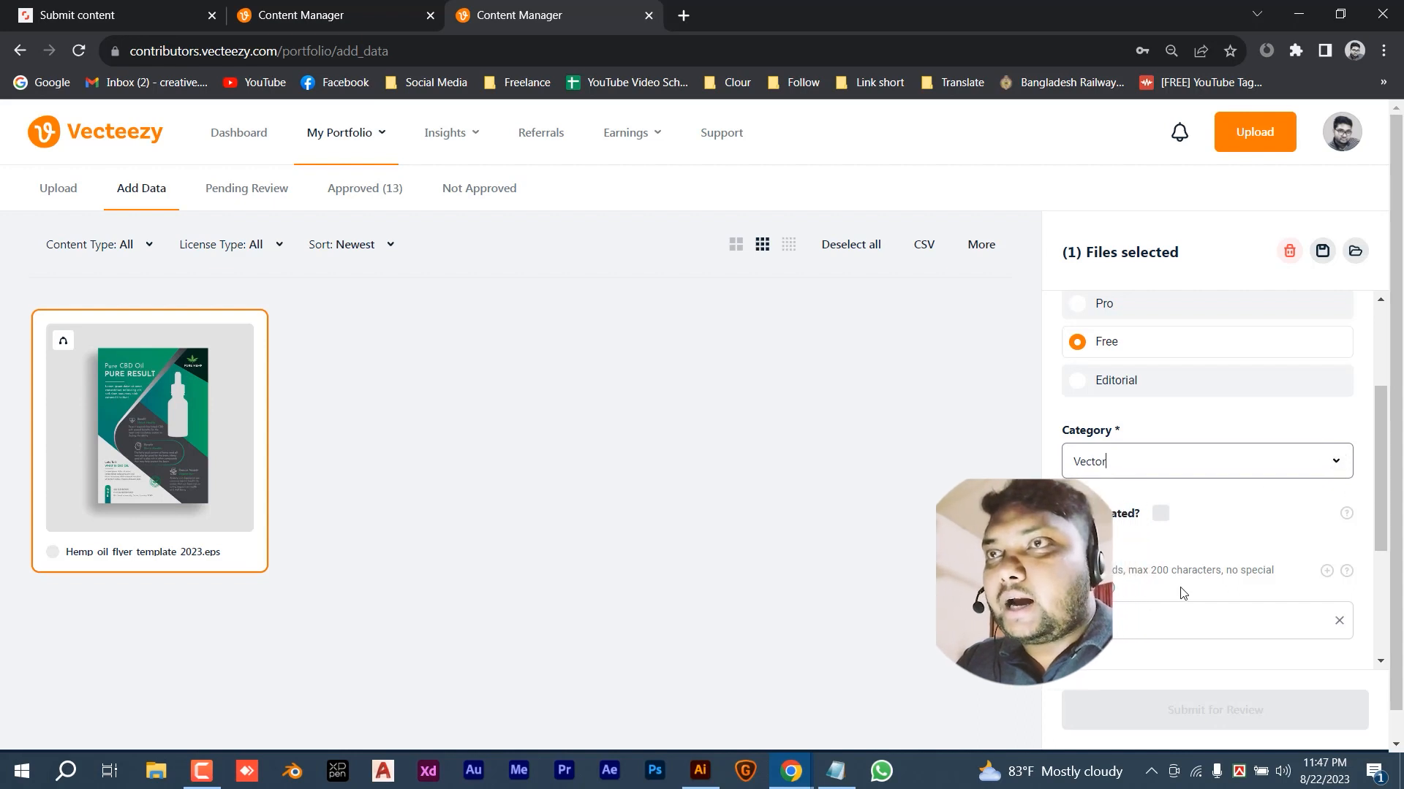
# - Replace the title with 'Hemp oil flyer template 2023' and paste the keyword list
pyautogui.scroll(-1, 1229, 567)
pyautogui.click(1188, 534)
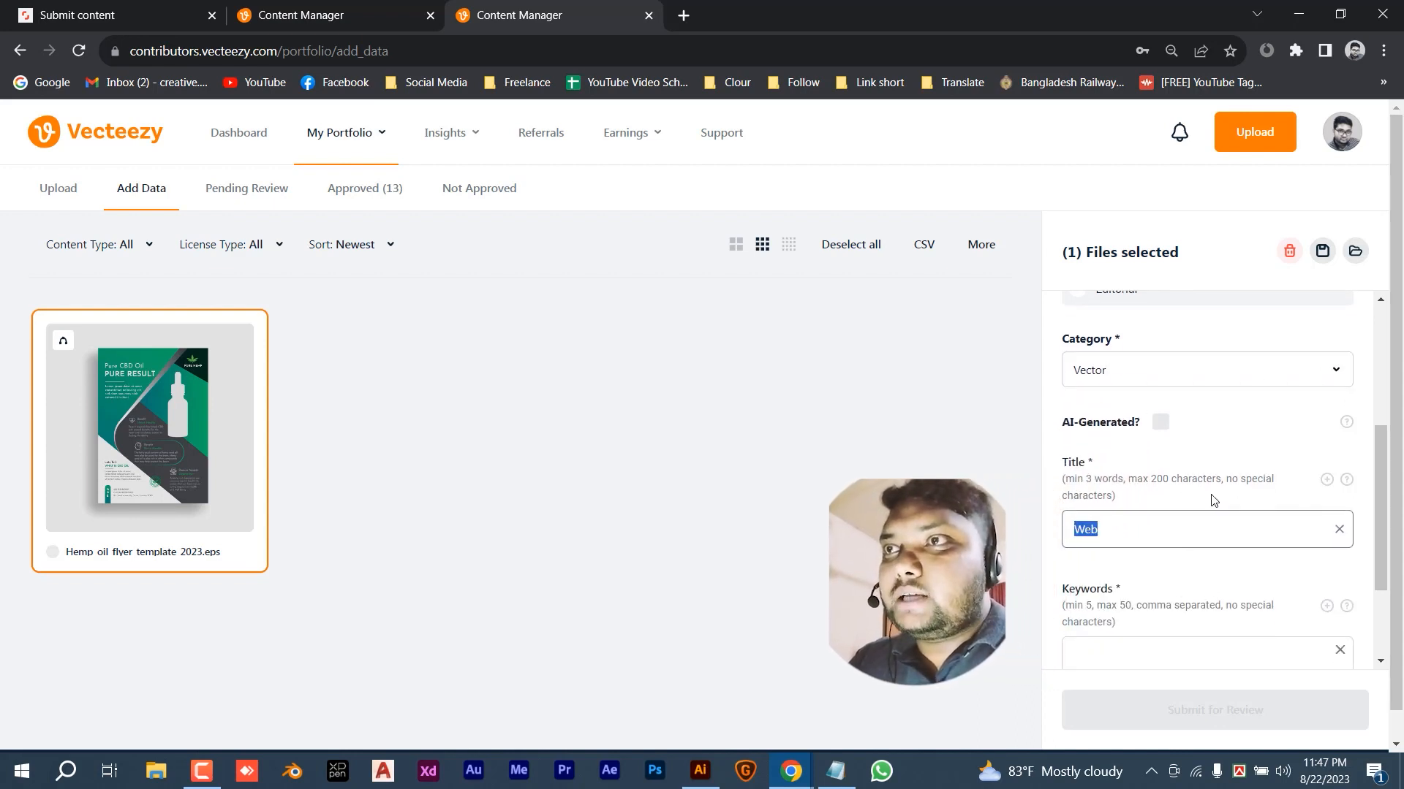
pyautogui.write('Hemp')
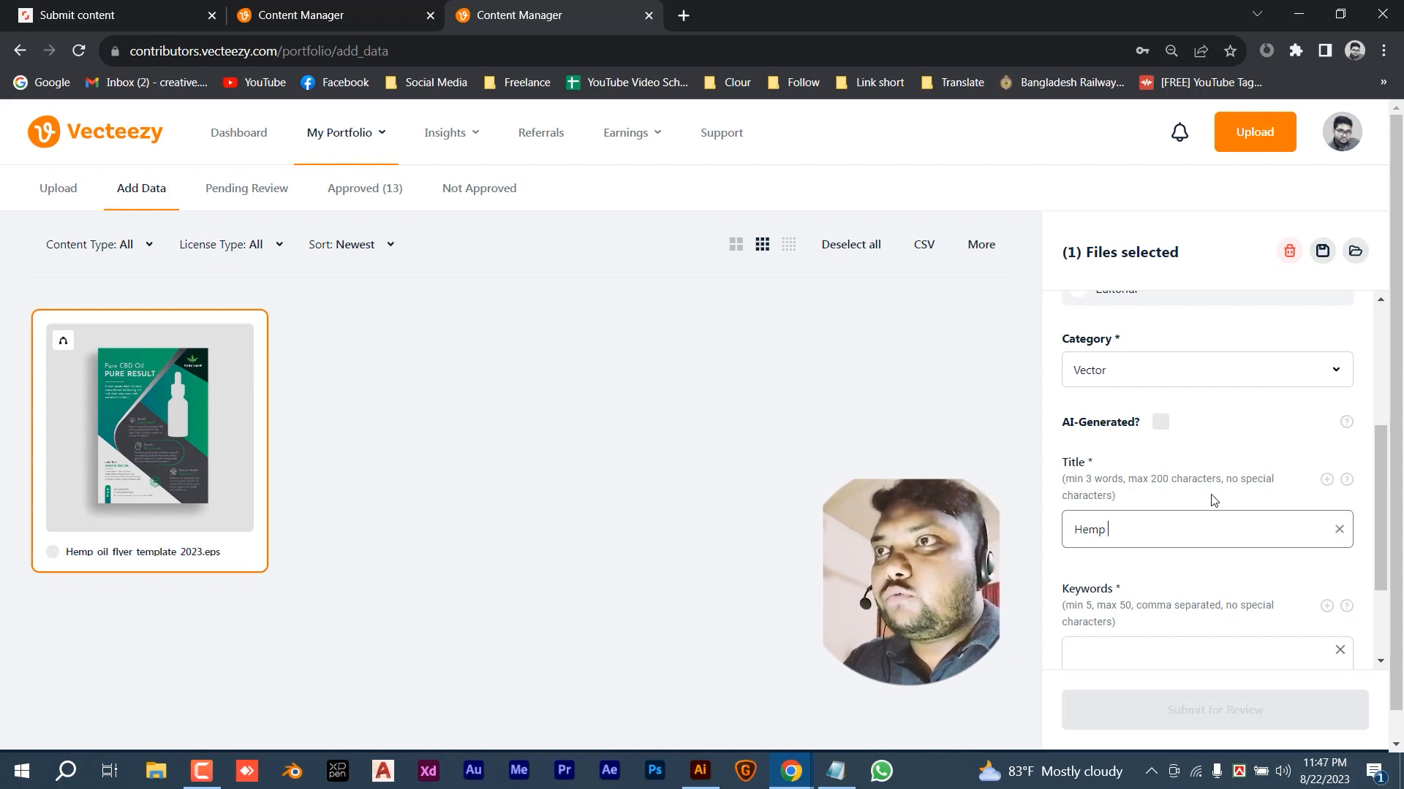
pyautogui.write(' oil flyer')
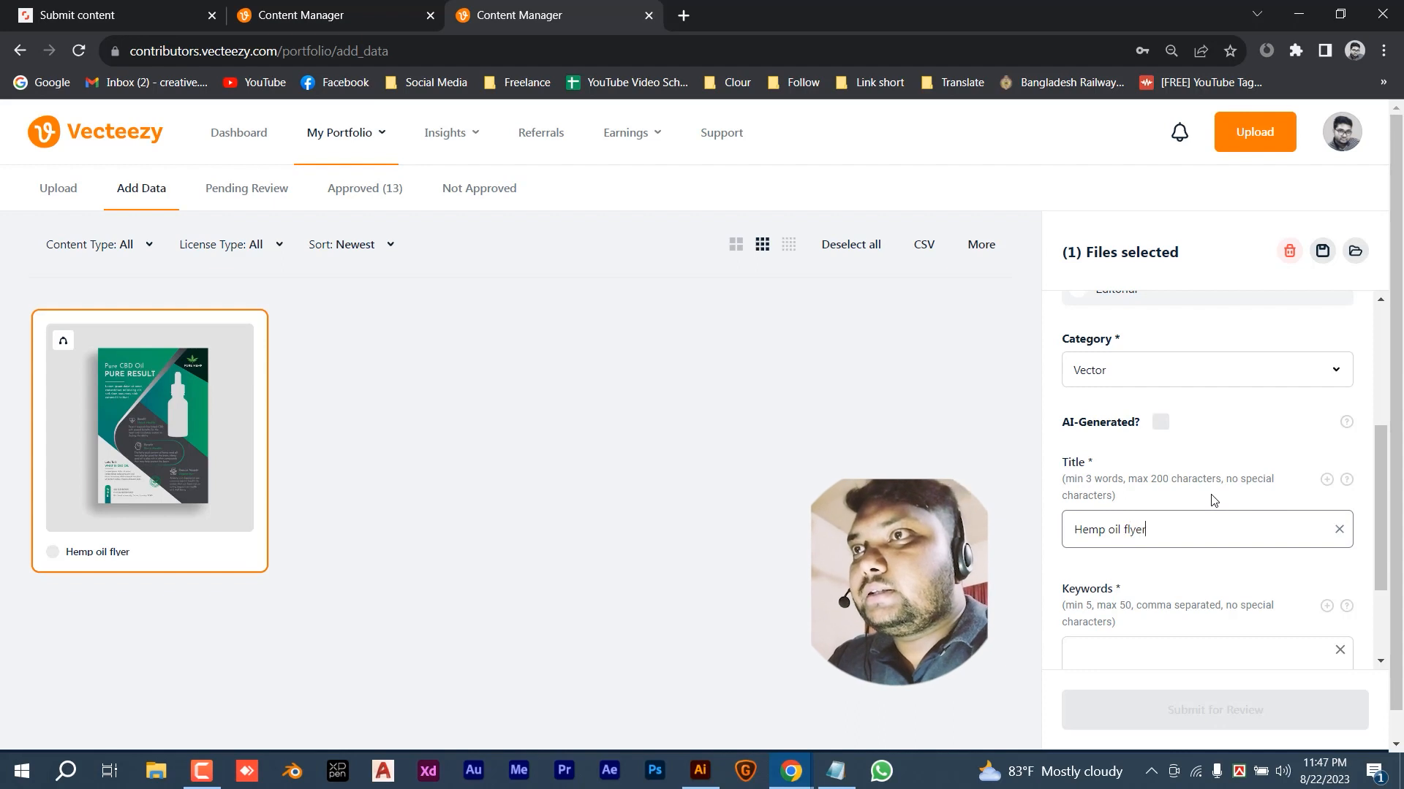
pyautogui.write(' template 2023')
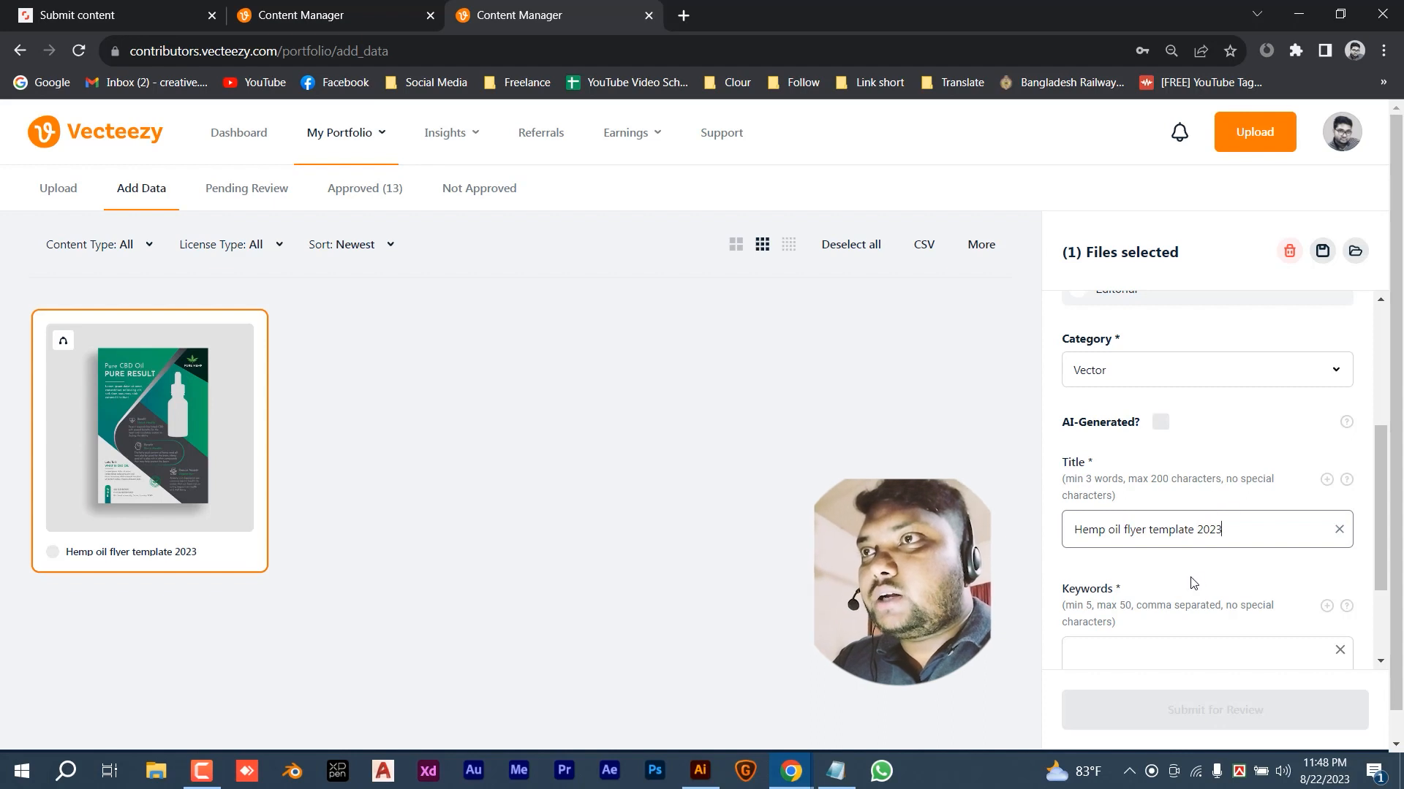
pyautogui.scroll(-1, 1184, 585)
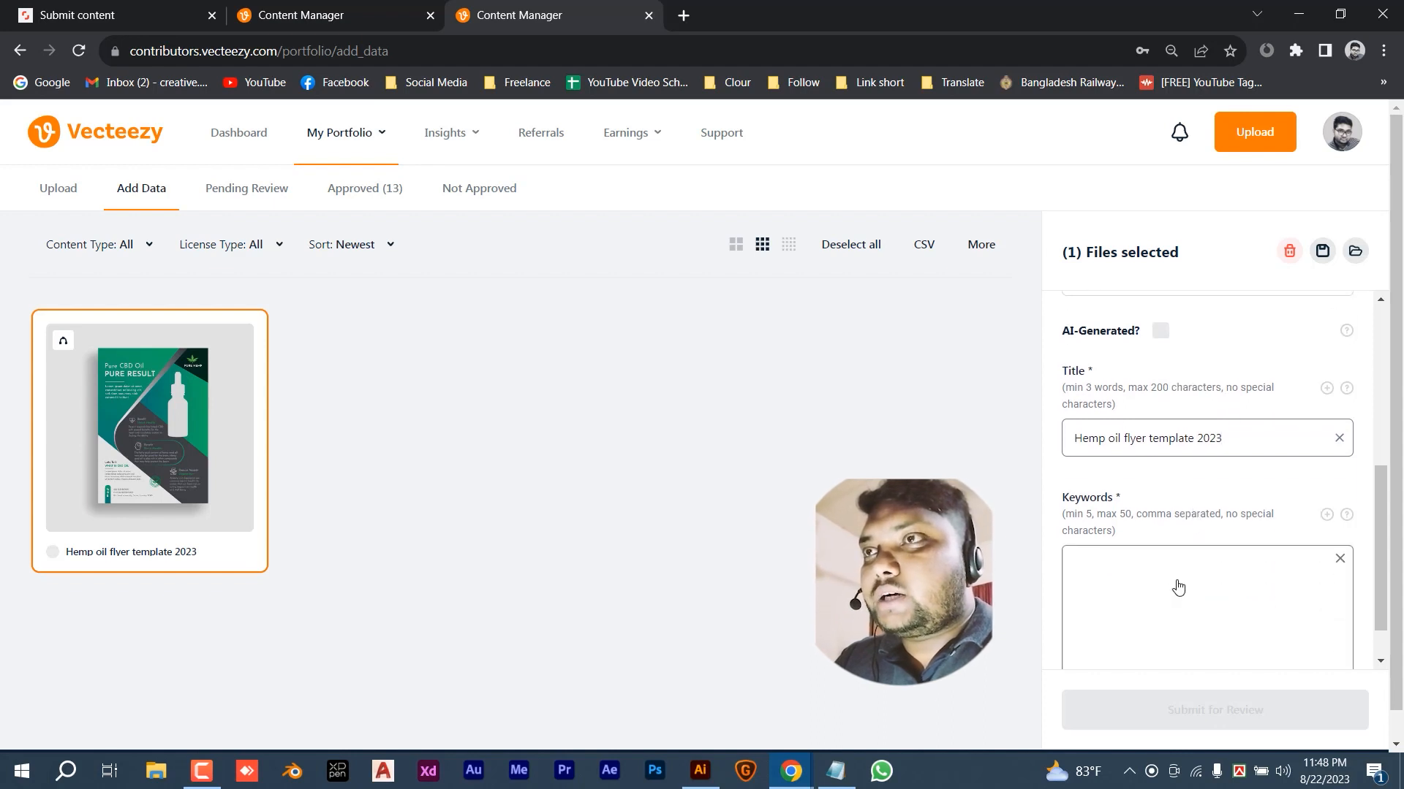
pyautogui.scroll(-1, 1146, 549)
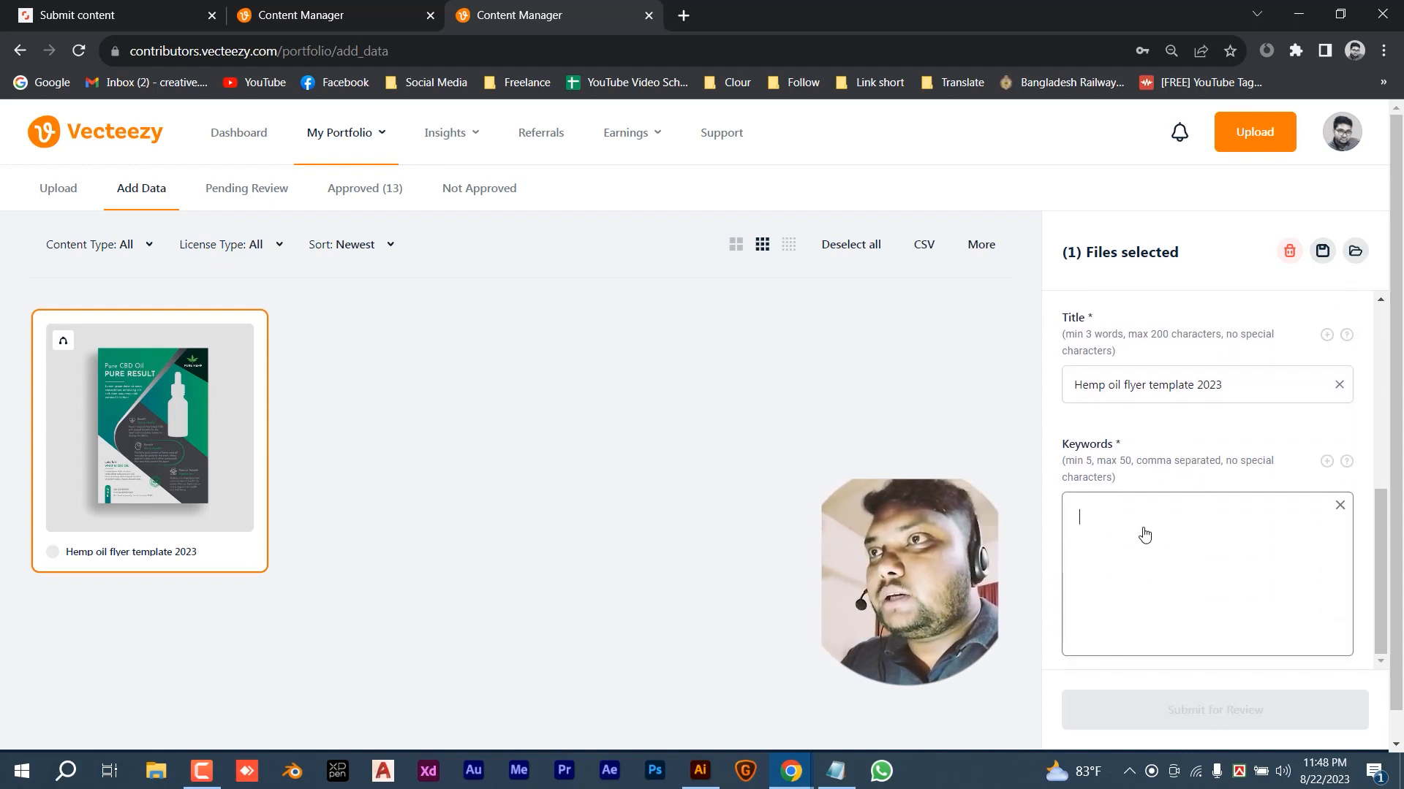
pyautogui.click(1143, 533)
pyautogui.hotkey('ctrl', 'v')
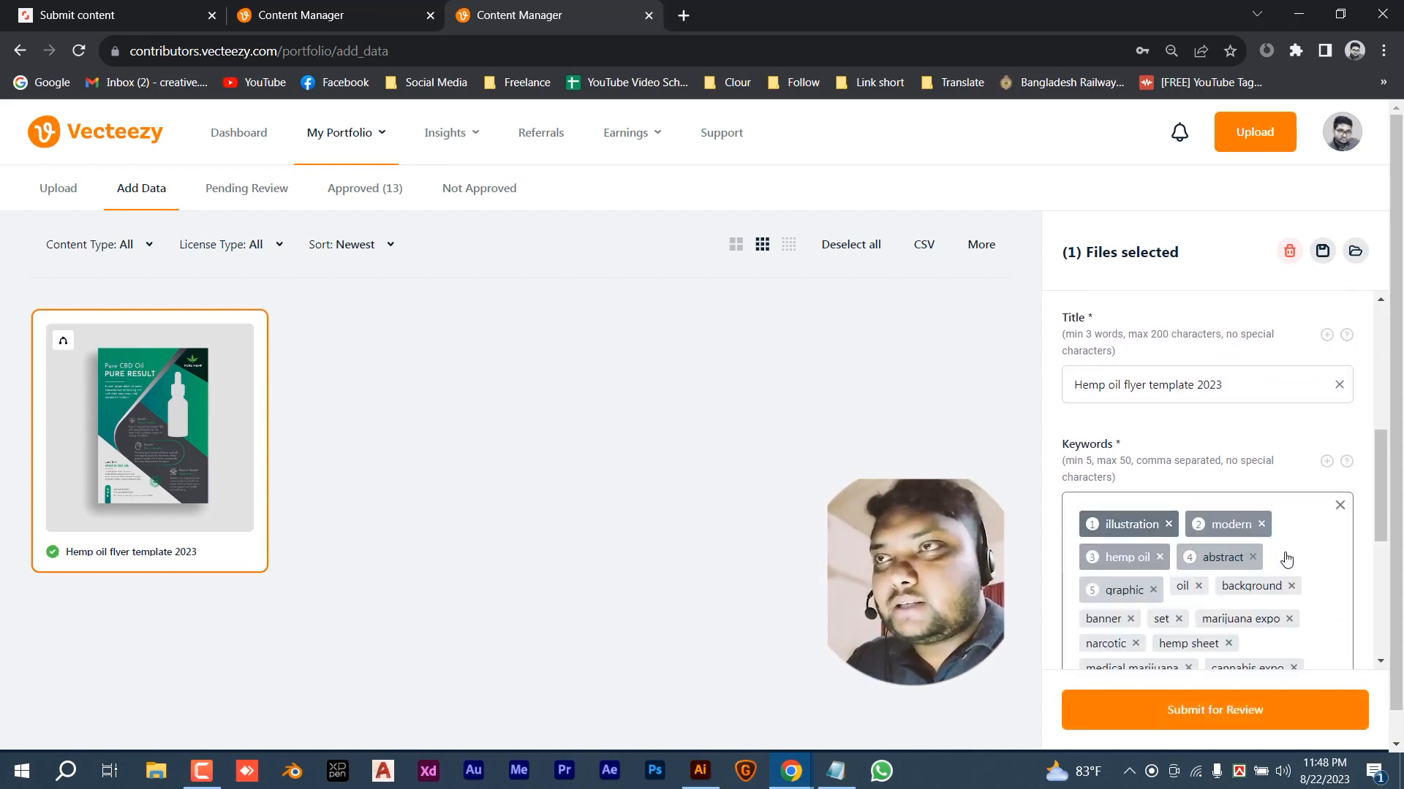
# - Review the filled details and submit the flyer for review
pyautogui.scroll(-2, 1285, 559)
pyautogui.scroll(-3, 1287, 562)
pyautogui.scroll(-1, 1228, 633)
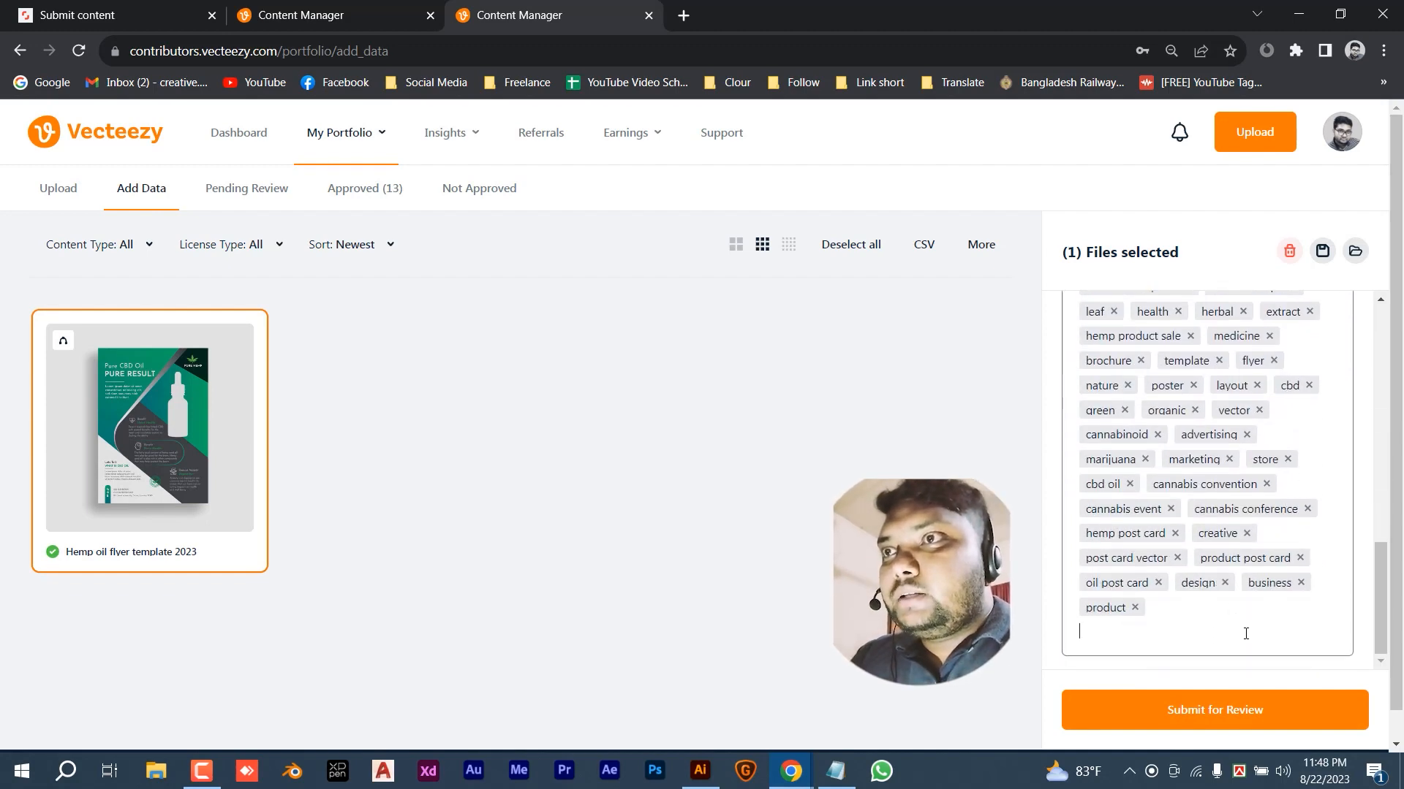
pyautogui.scroll(5, 1241, 636)
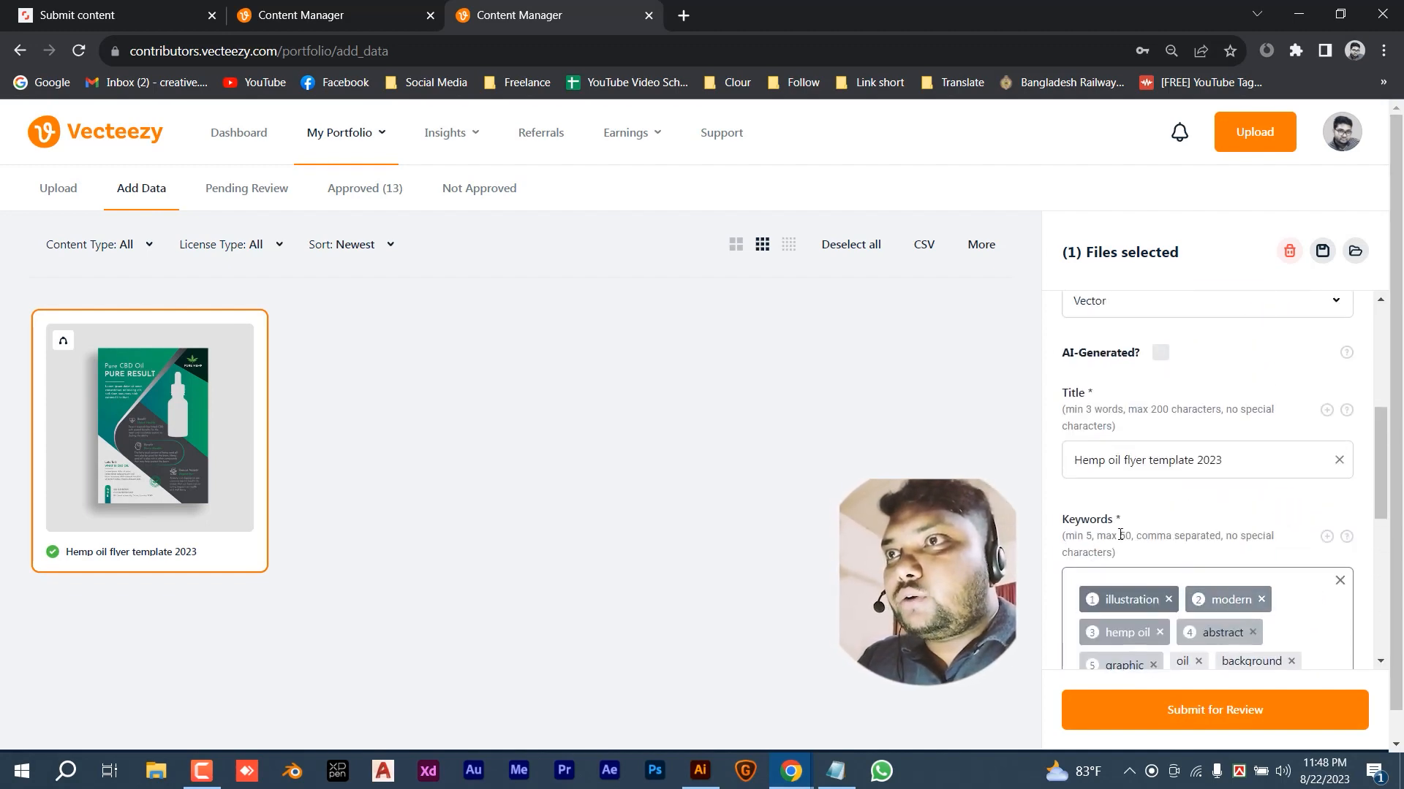
pyautogui.scroll(-5, 1221, 547)
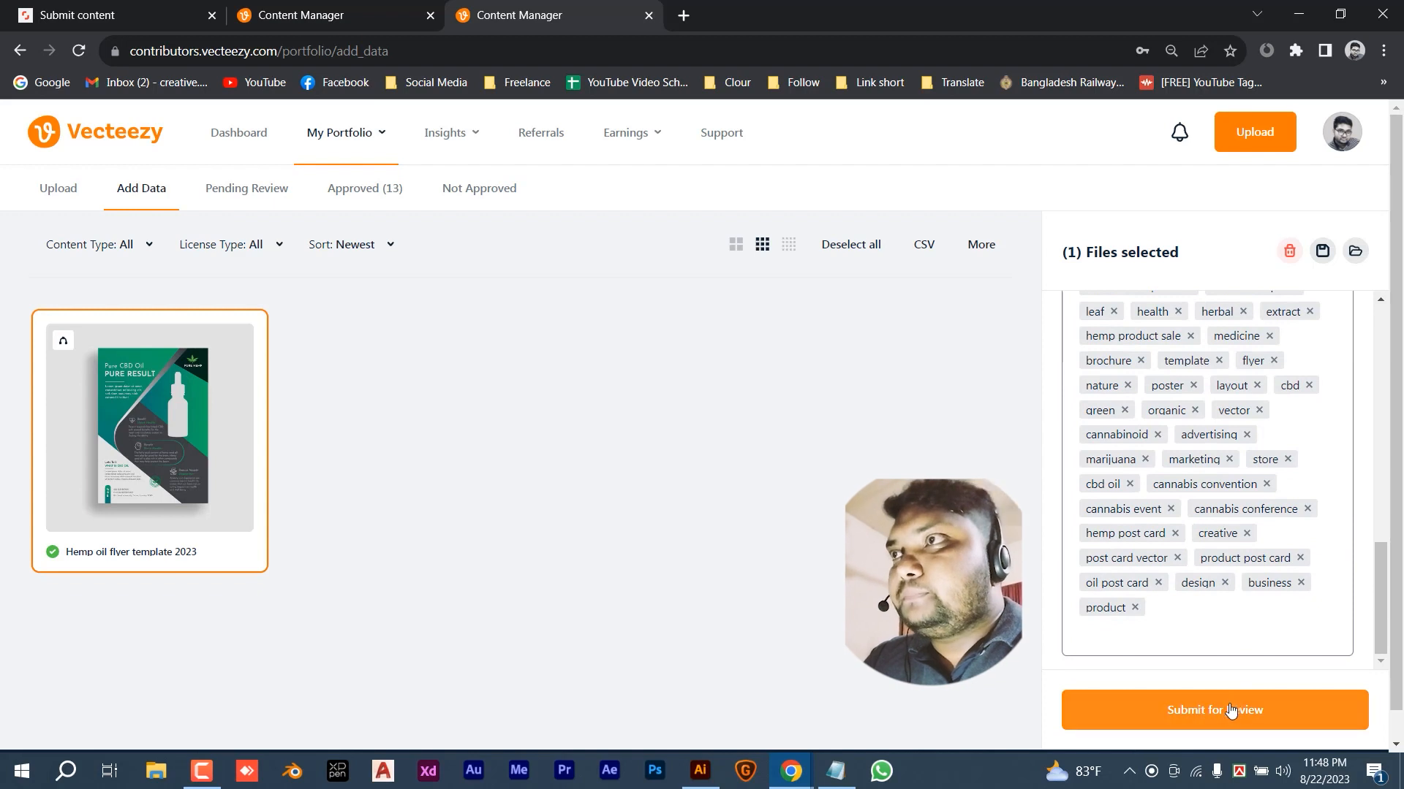
pyautogui.click(1204, 710)
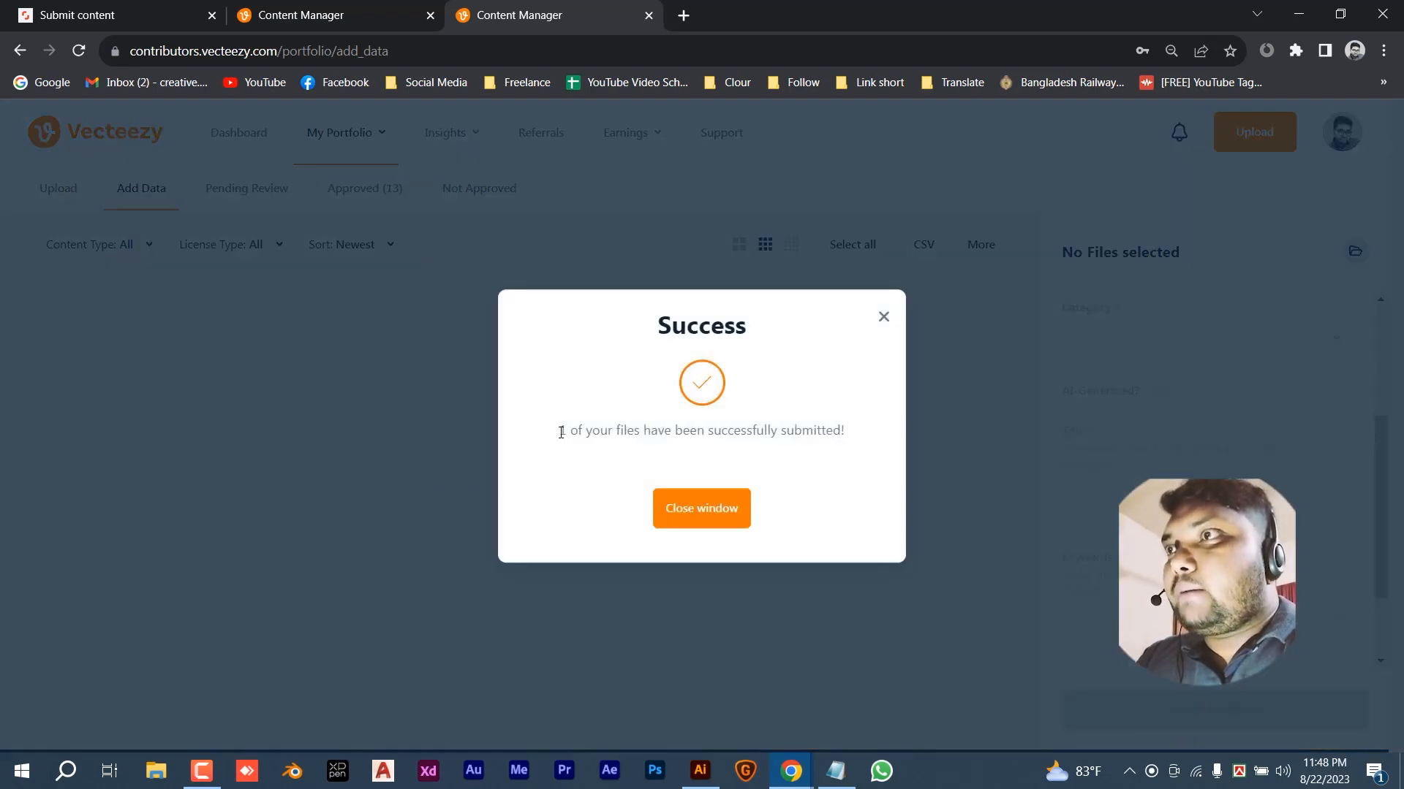
# - Dismiss the Success window and confirm the hemp oil flyer appears under Pending Review (1)
pyautogui.moveTo(561, 432); pyautogui.dragTo(852, 438)
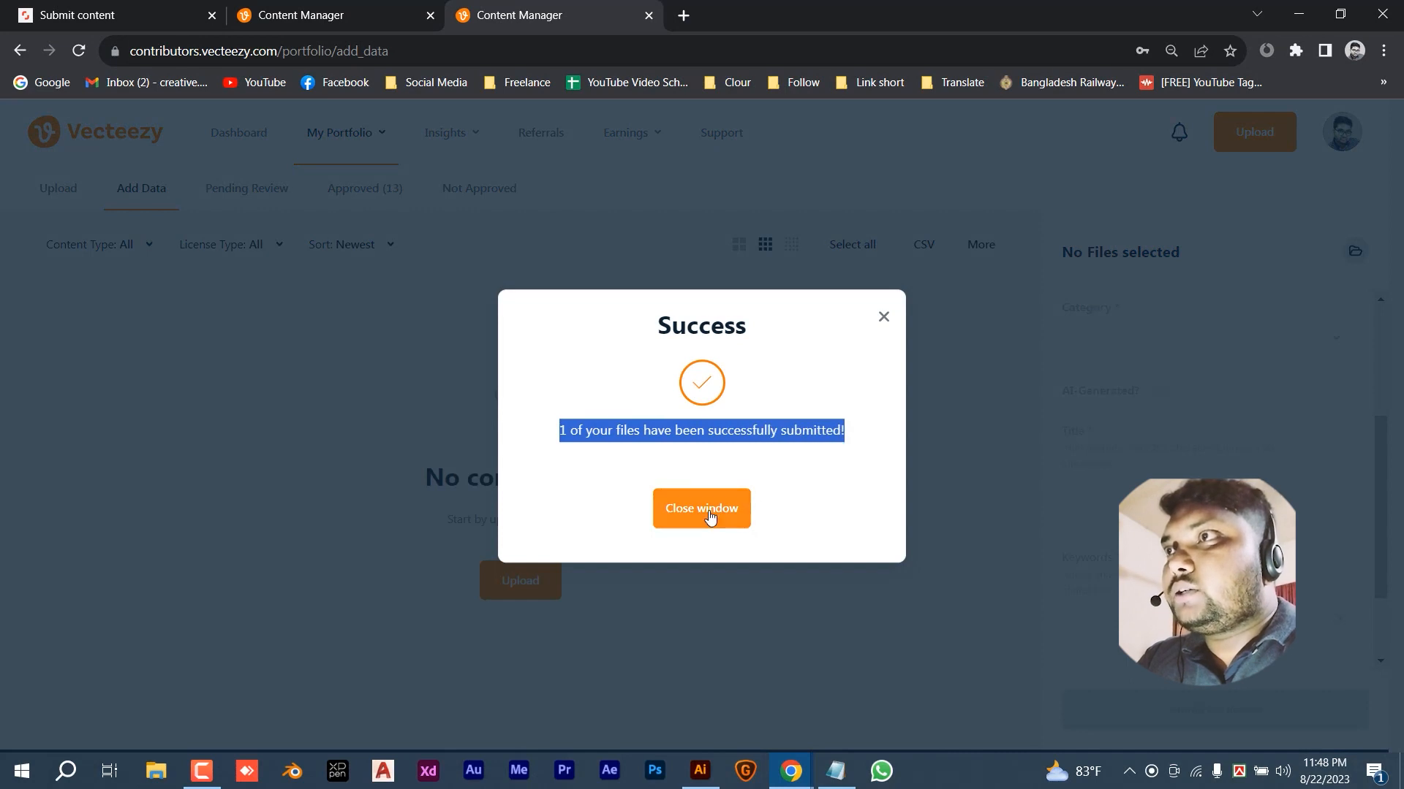
pyautogui.click(709, 516)
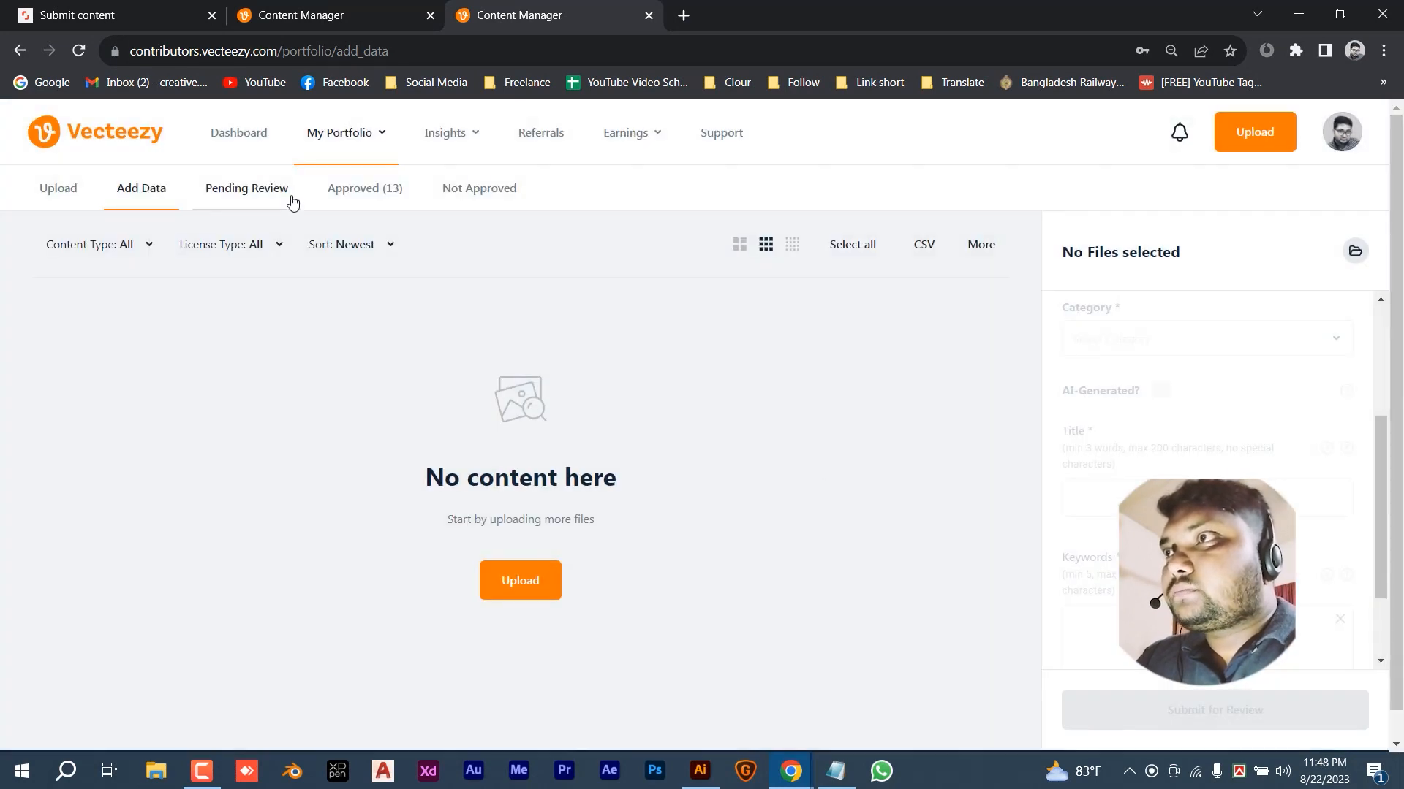
pyautogui.click(131, 154)
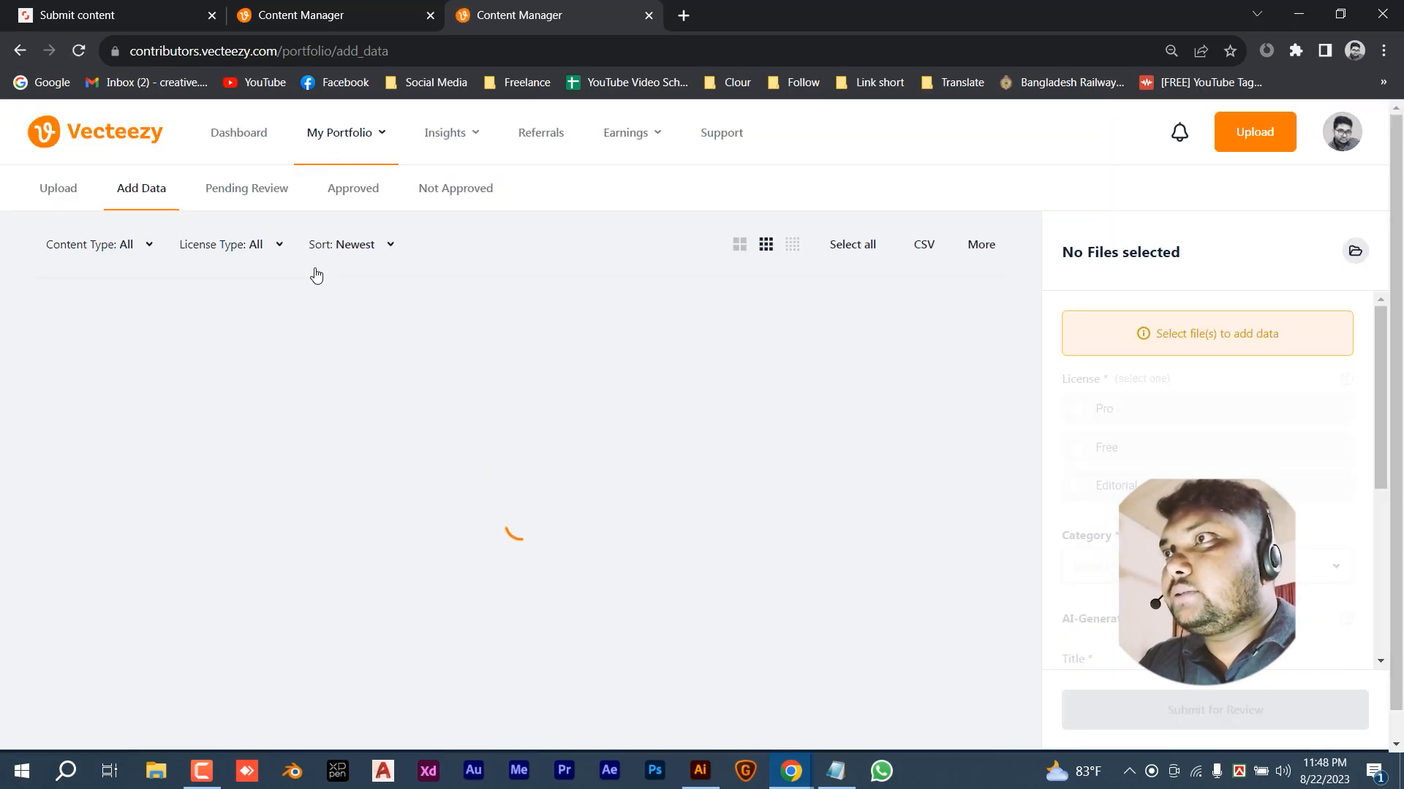
pyautogui.click(257, 191)
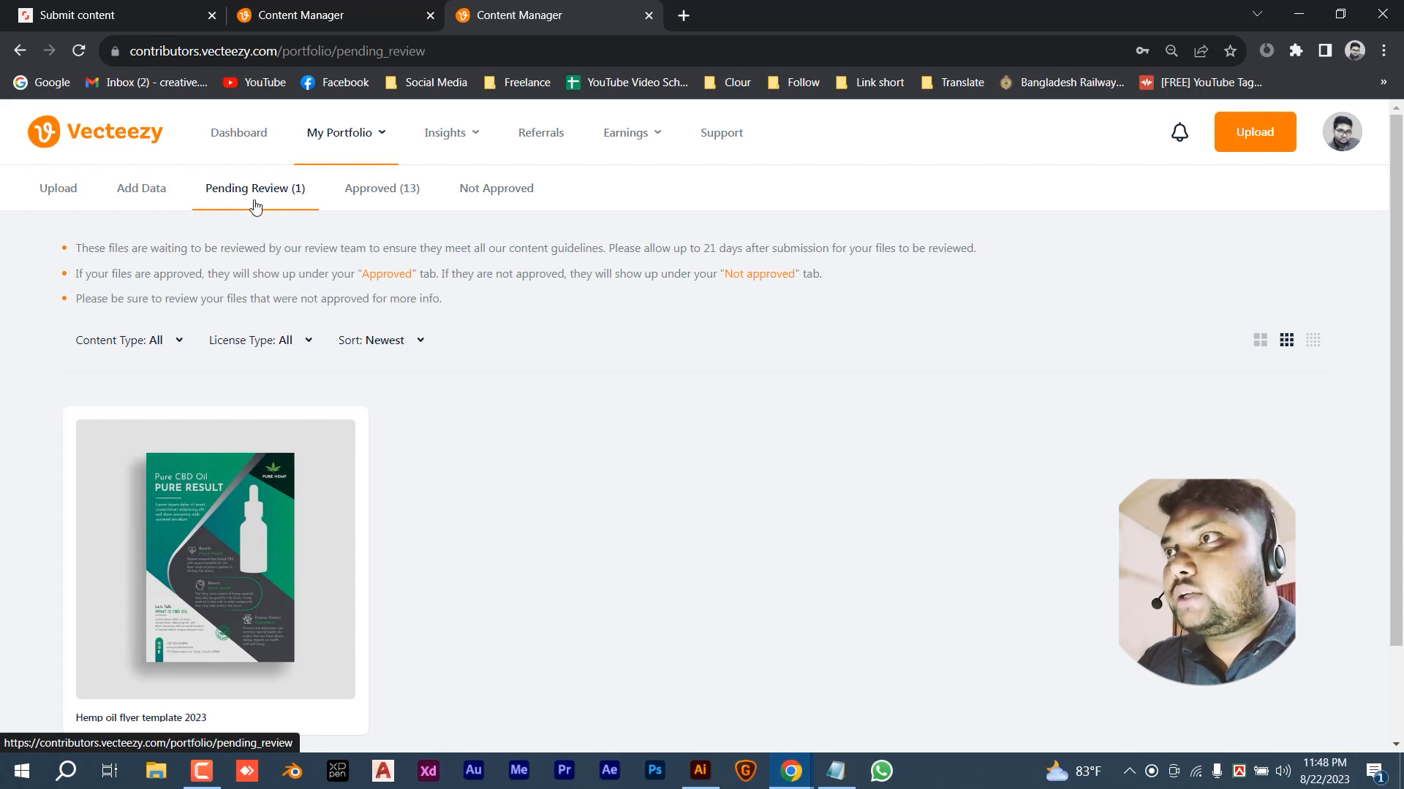
pyautogui.scroll(-2, 205, 533)
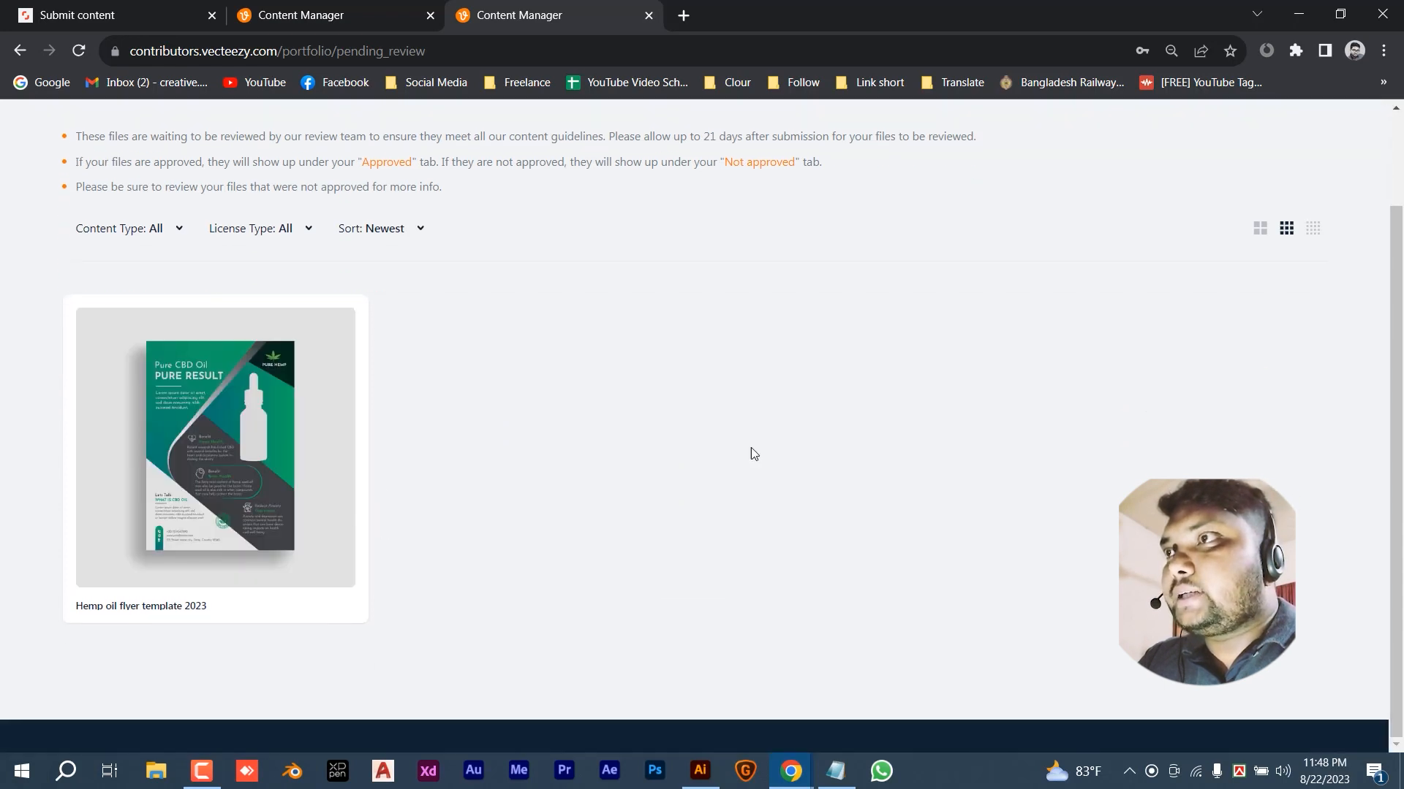
pyautogui.scroll(2, 592, 427)
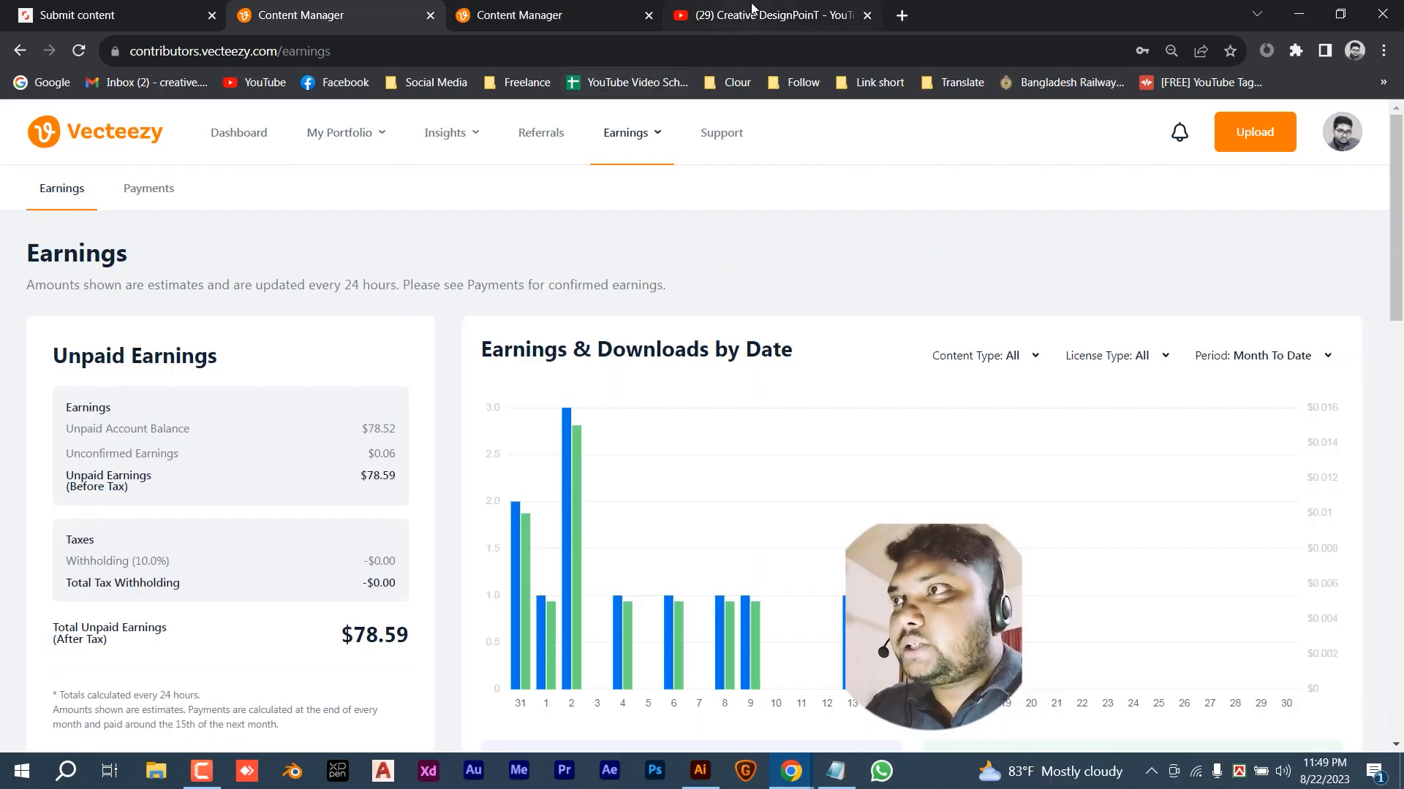
pyautogui.click(753, 10)
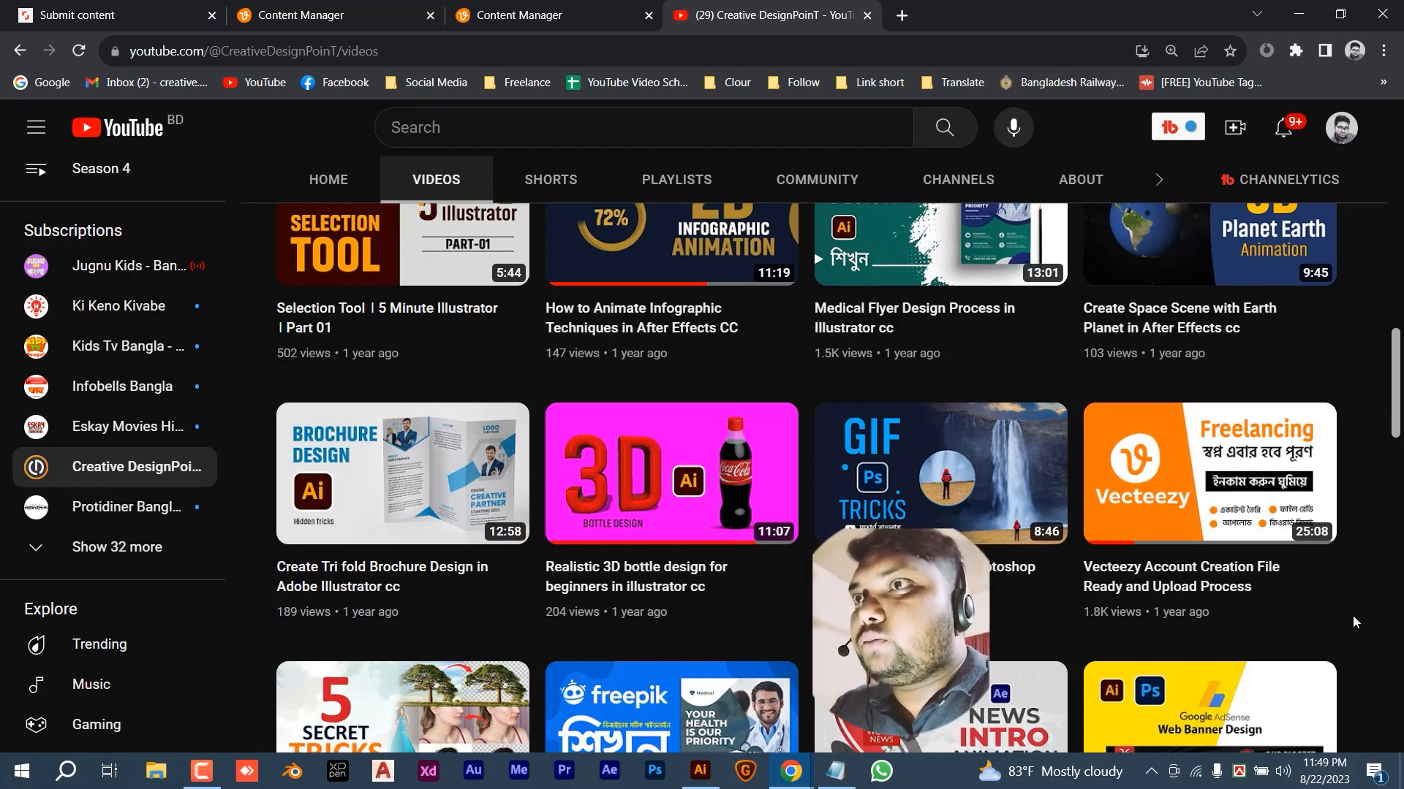
pyautogui.click(350, 10)
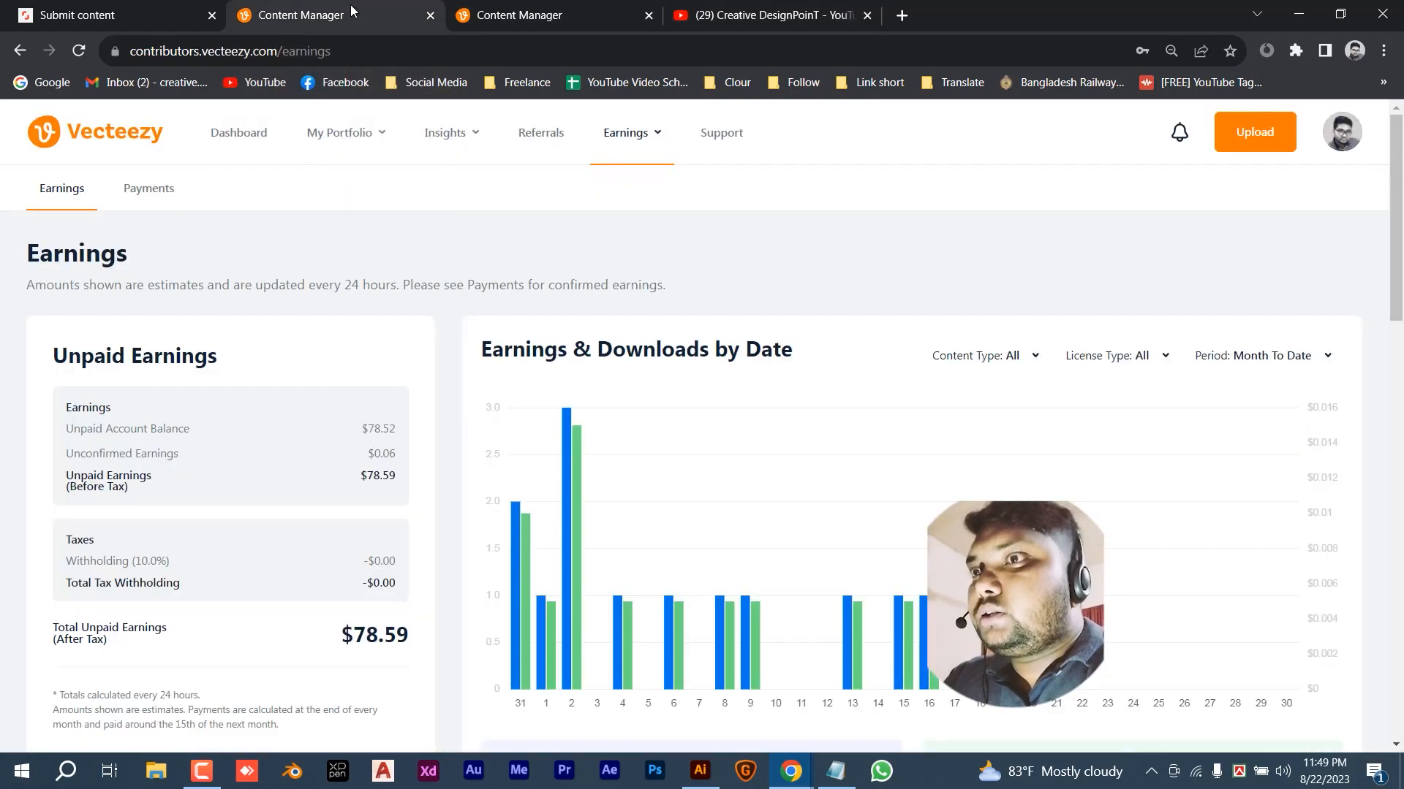